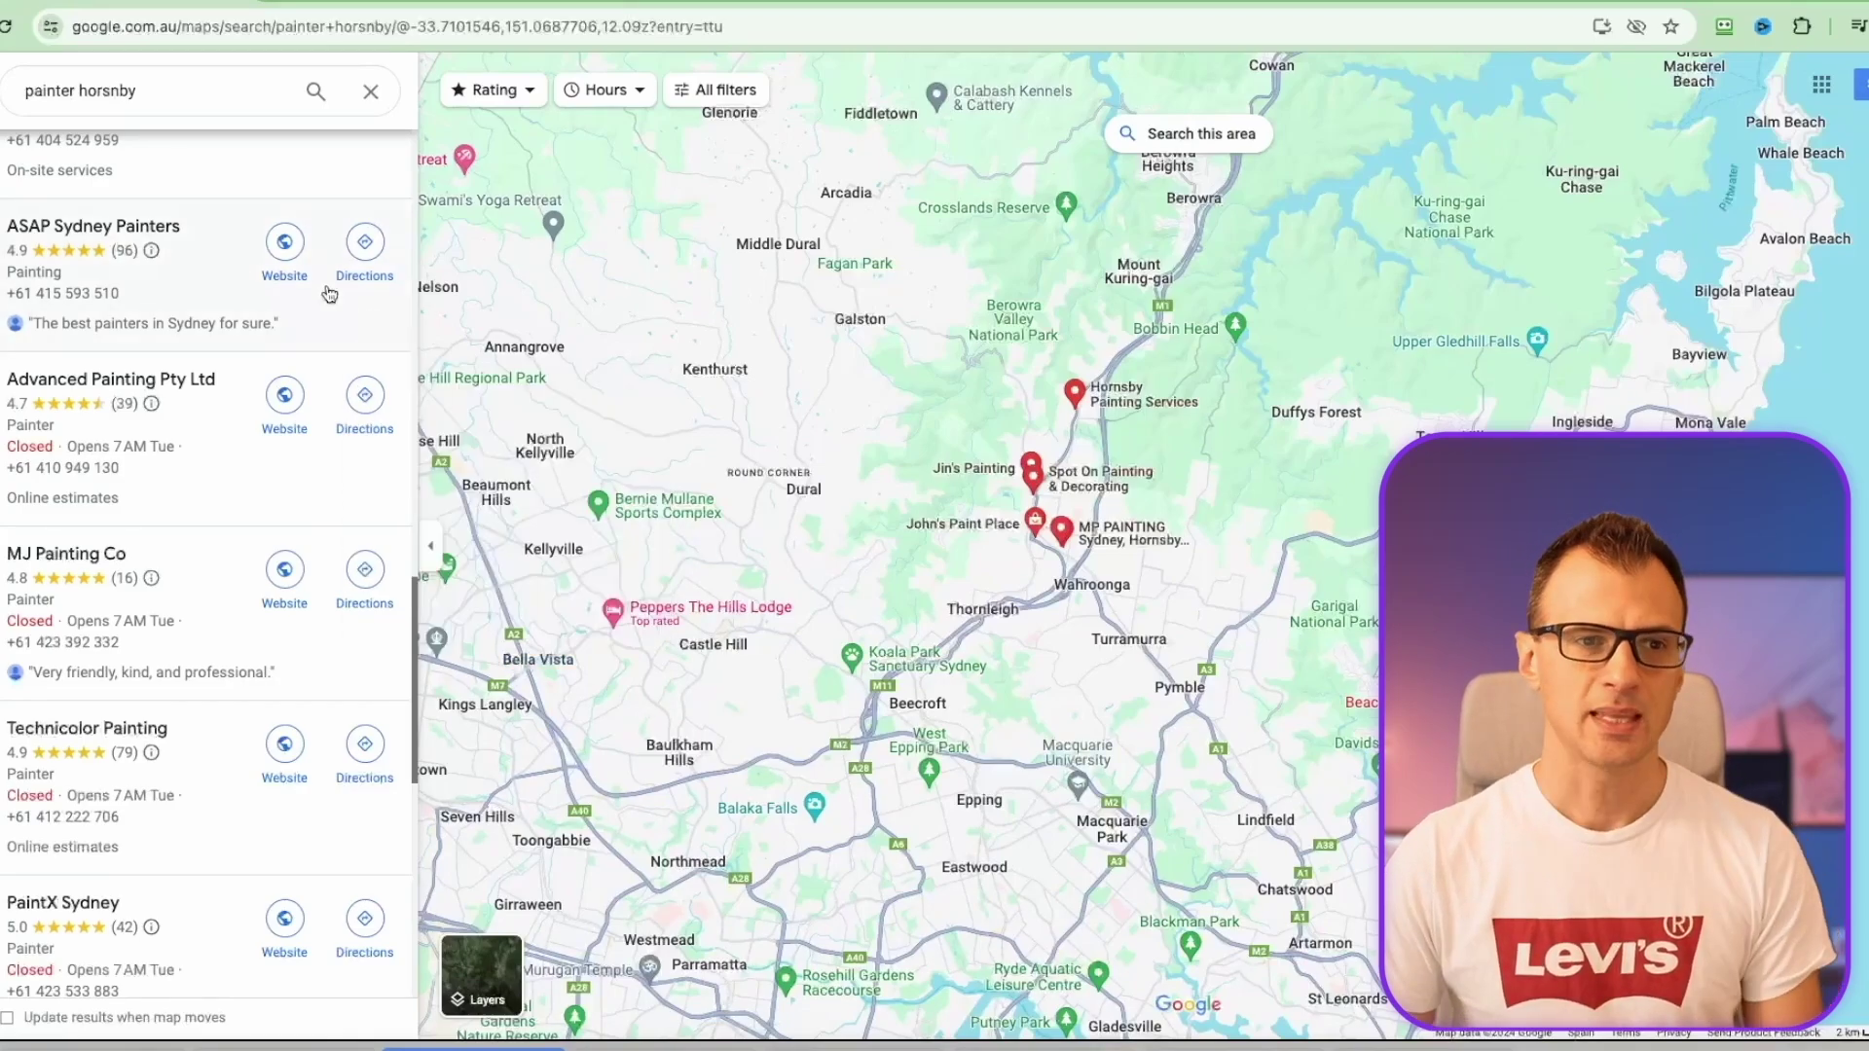
# Reload the 'painter hornsby' results for the zoomed-in map area around Hornsby
pyautogui.scroll(1, 920, 701)
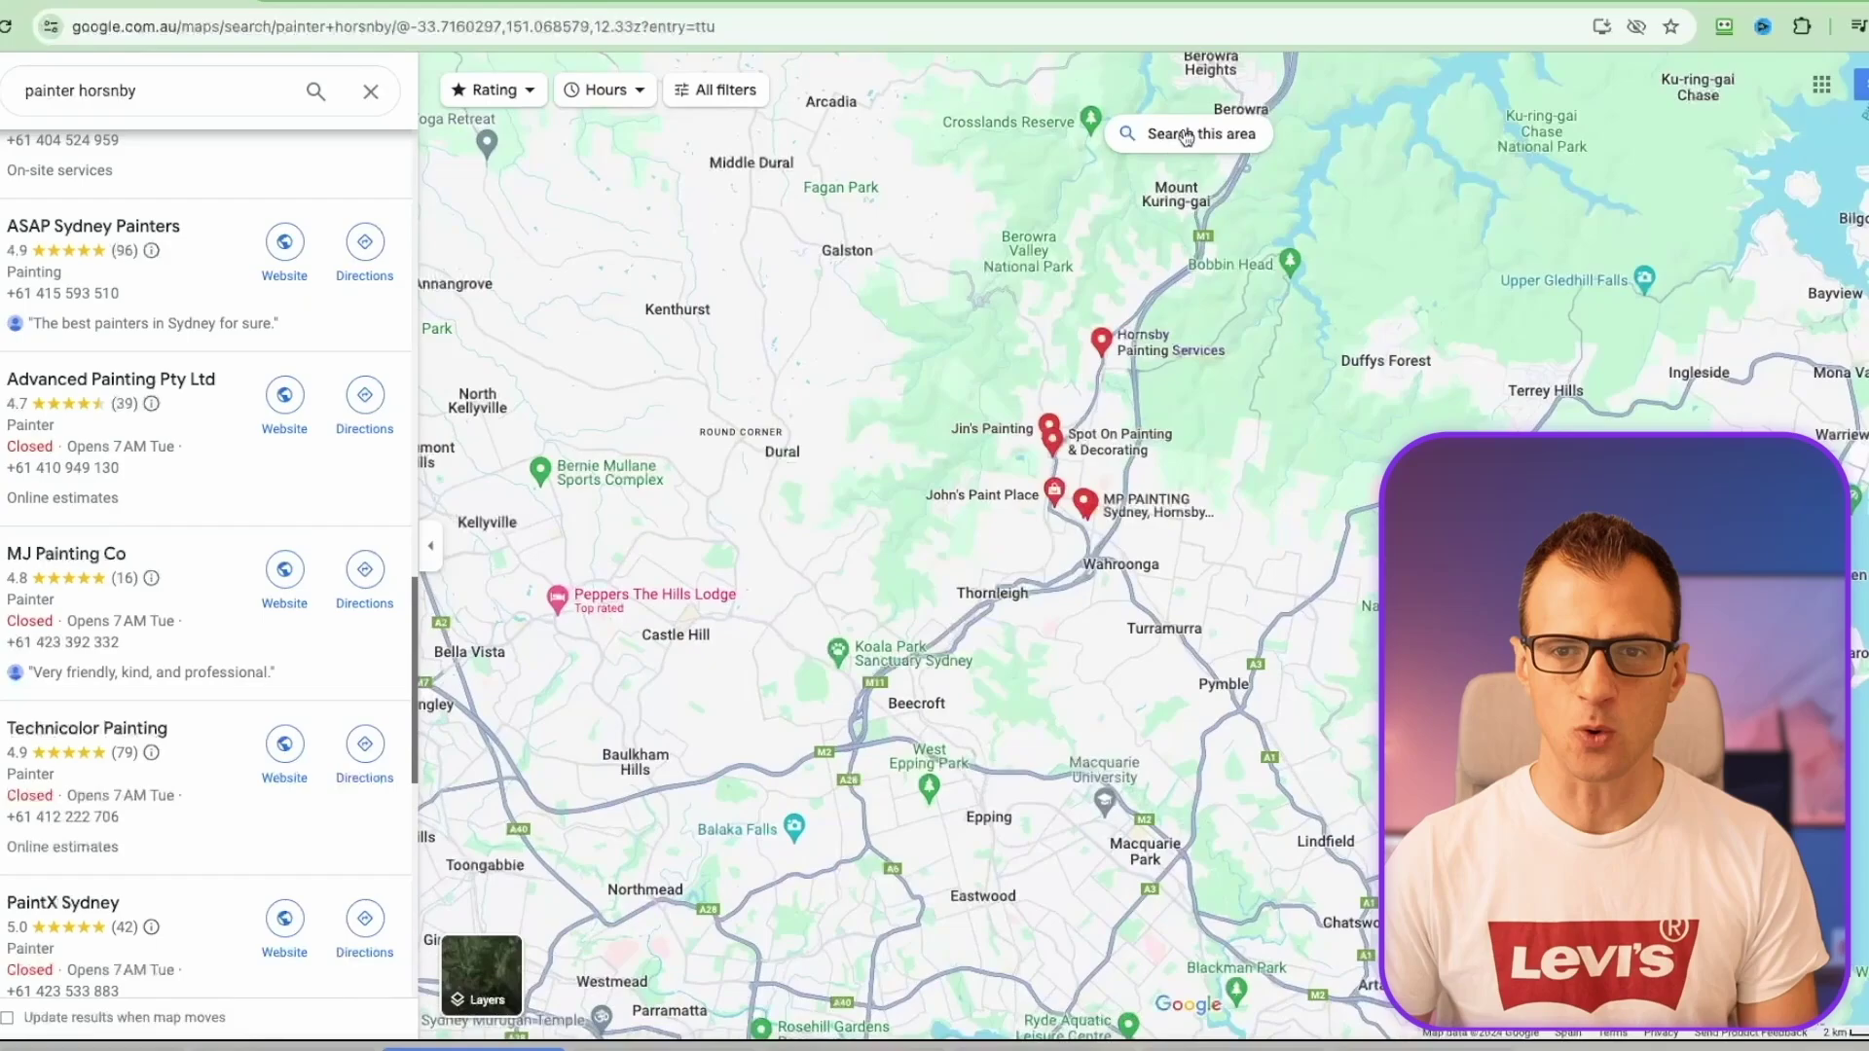
pyautogui.click(1225, 148)
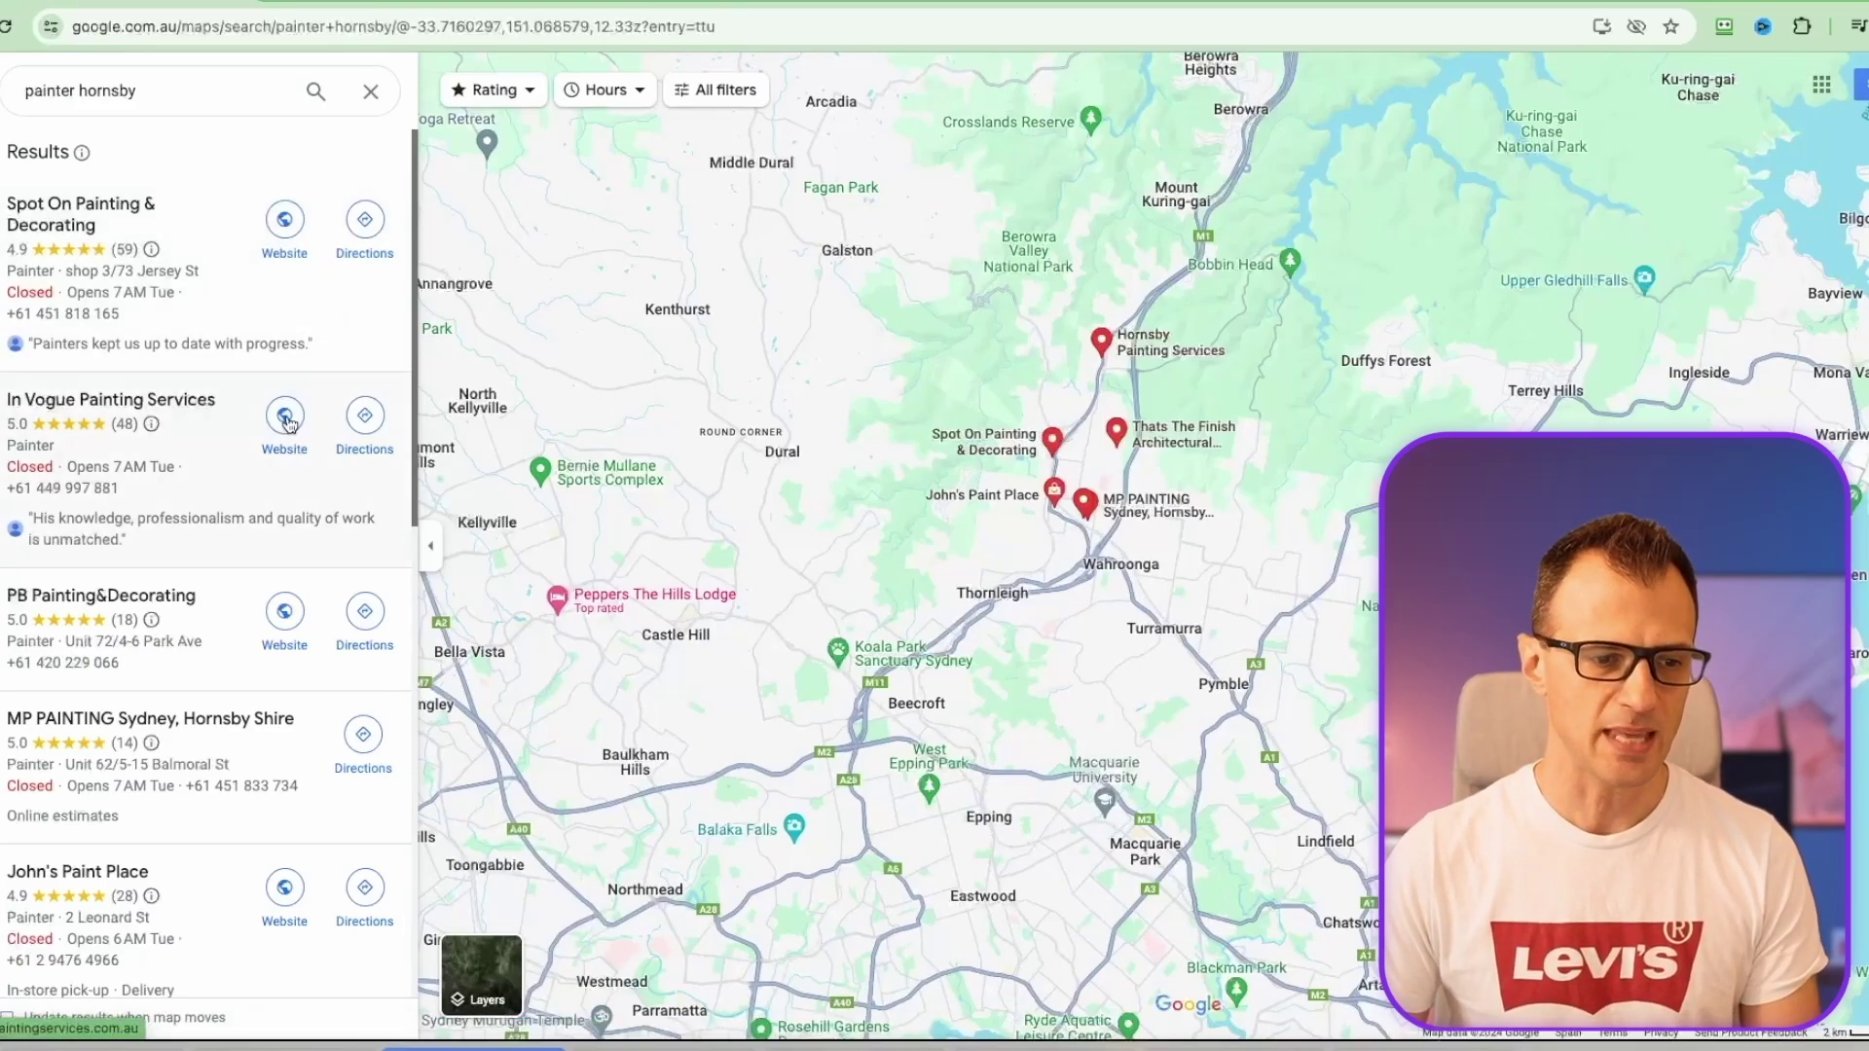
pyautogui.scroll(-3, 283, 367)
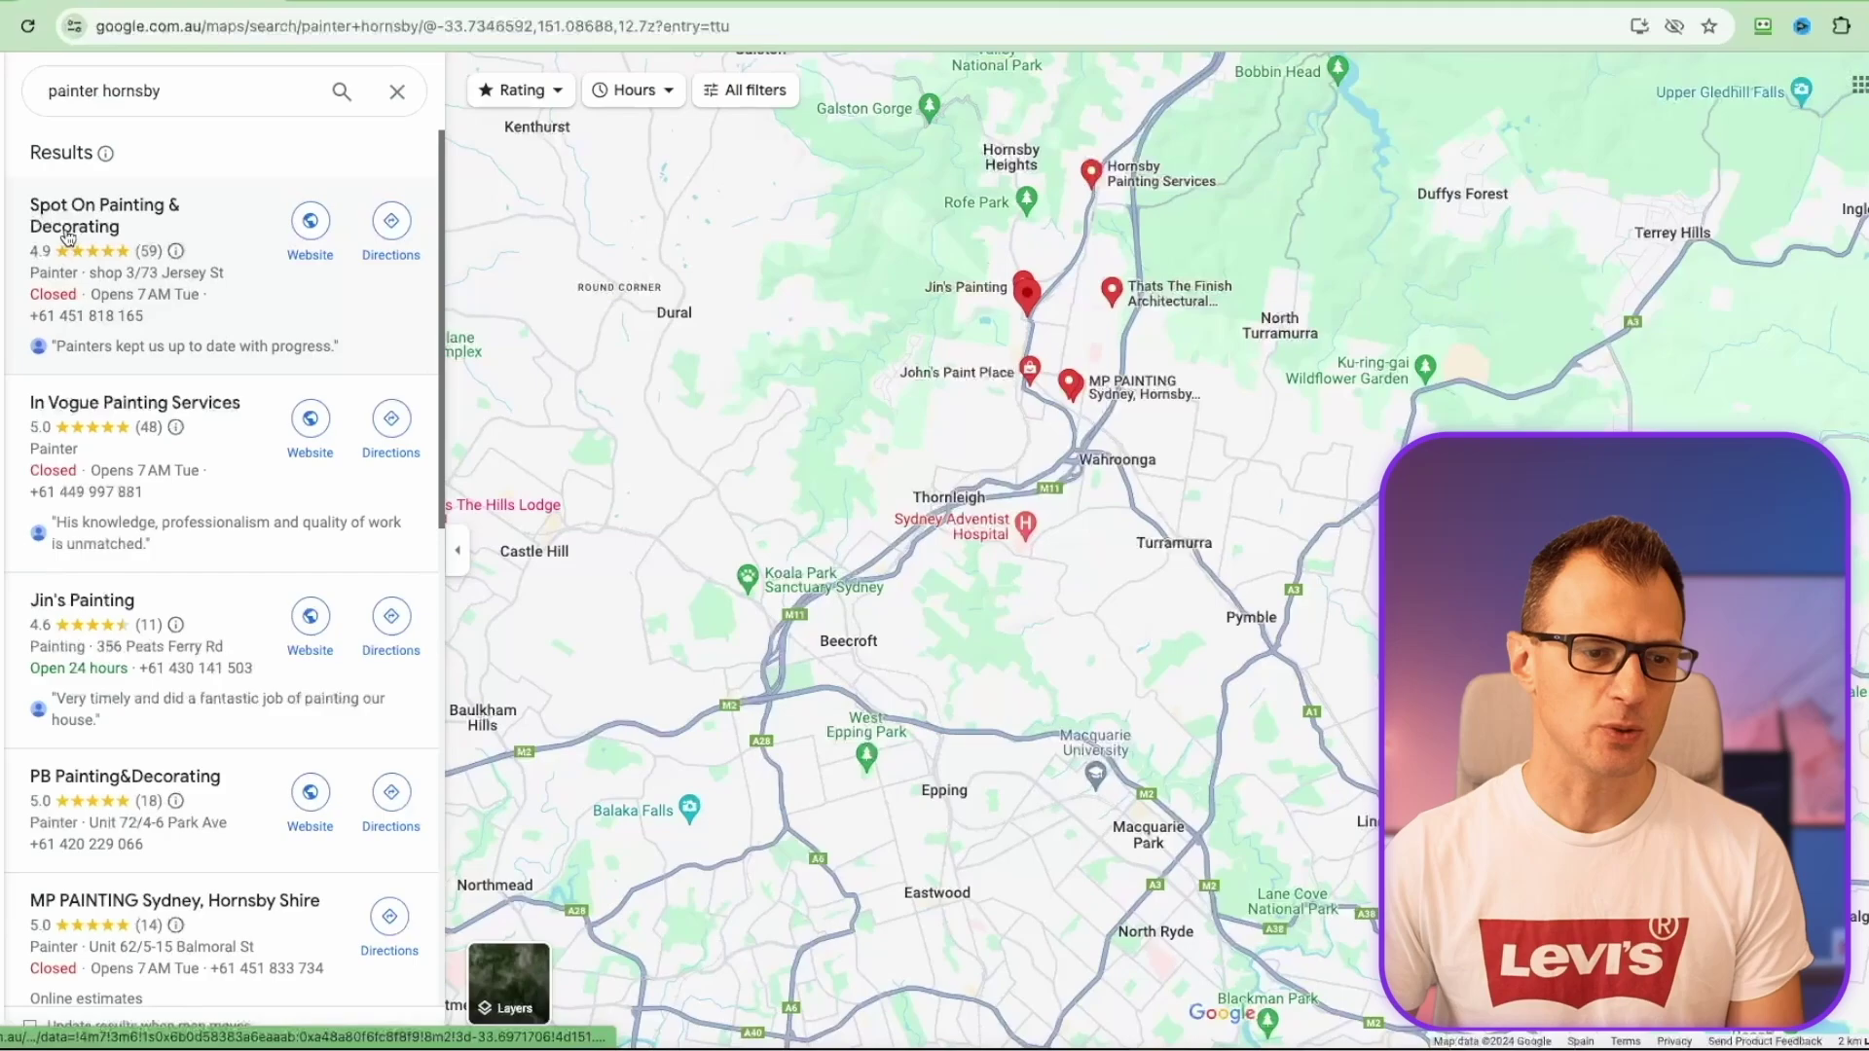
pyautogui.scroll(-1, 320, 292)
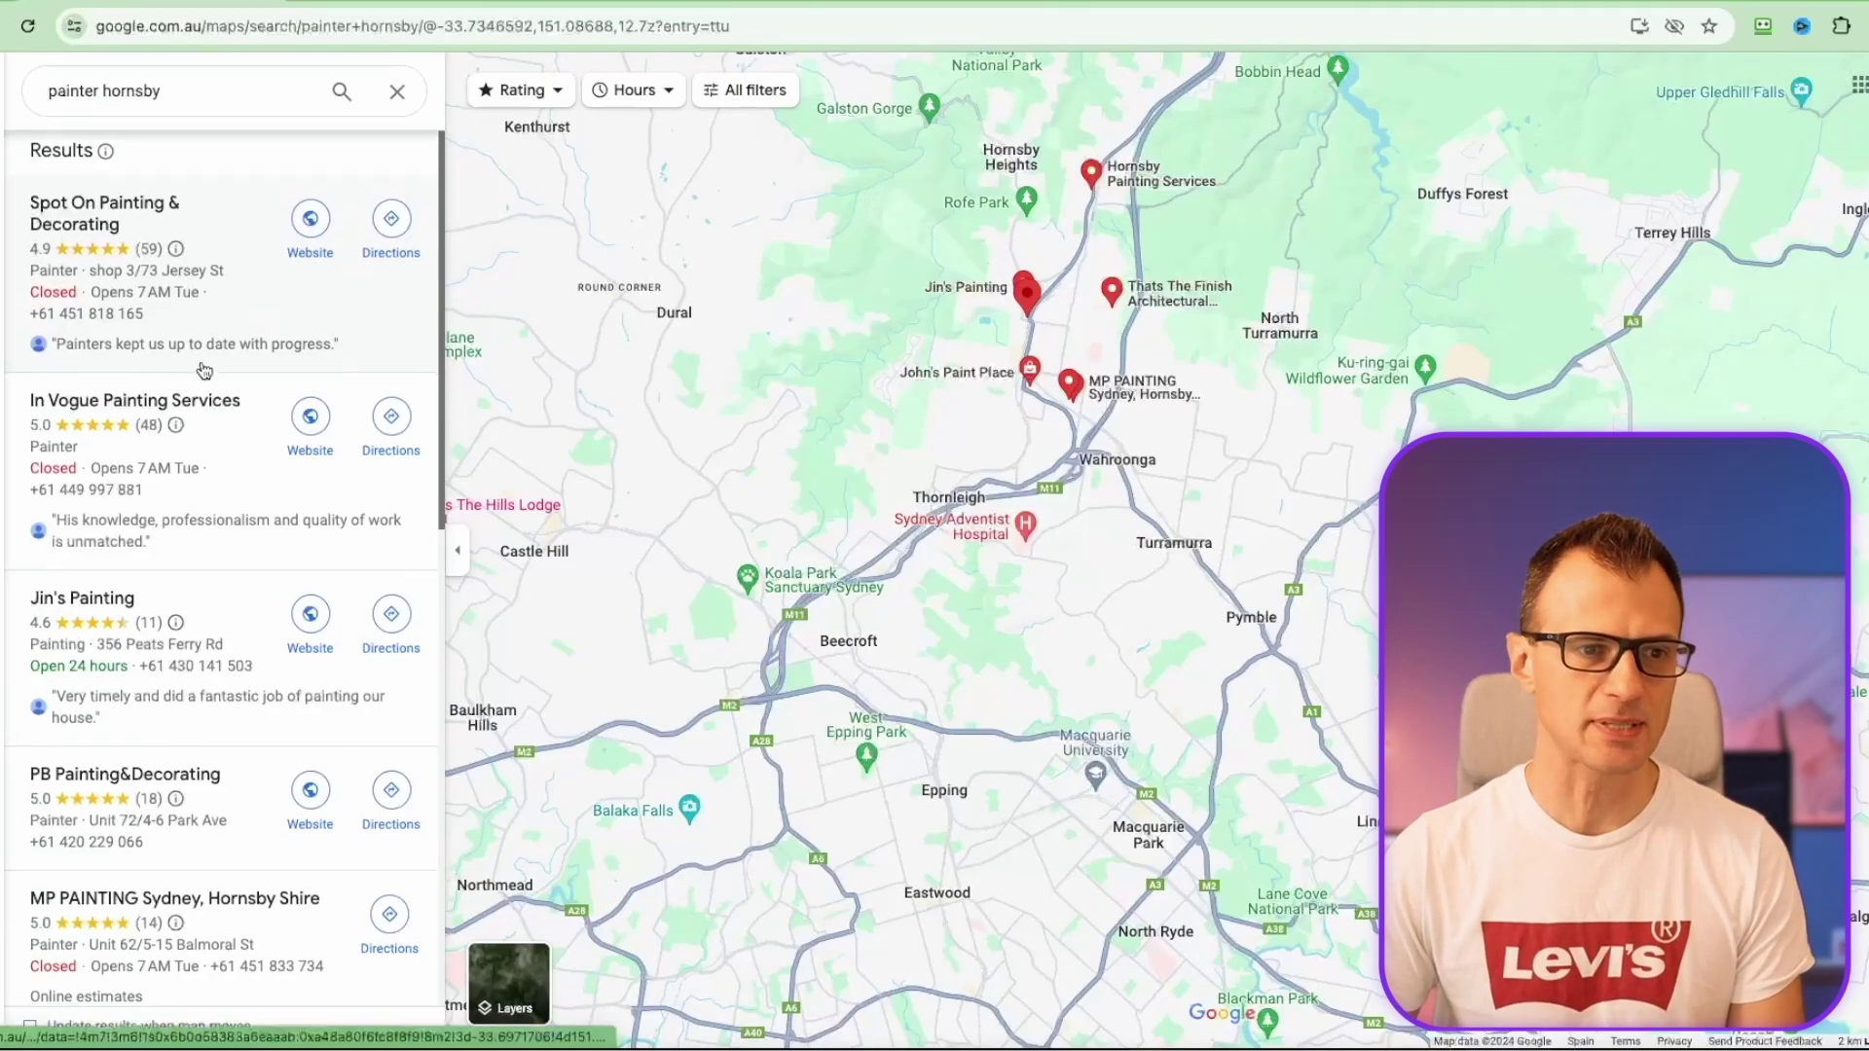
pyautogui.scroll(-2, 322, 438)
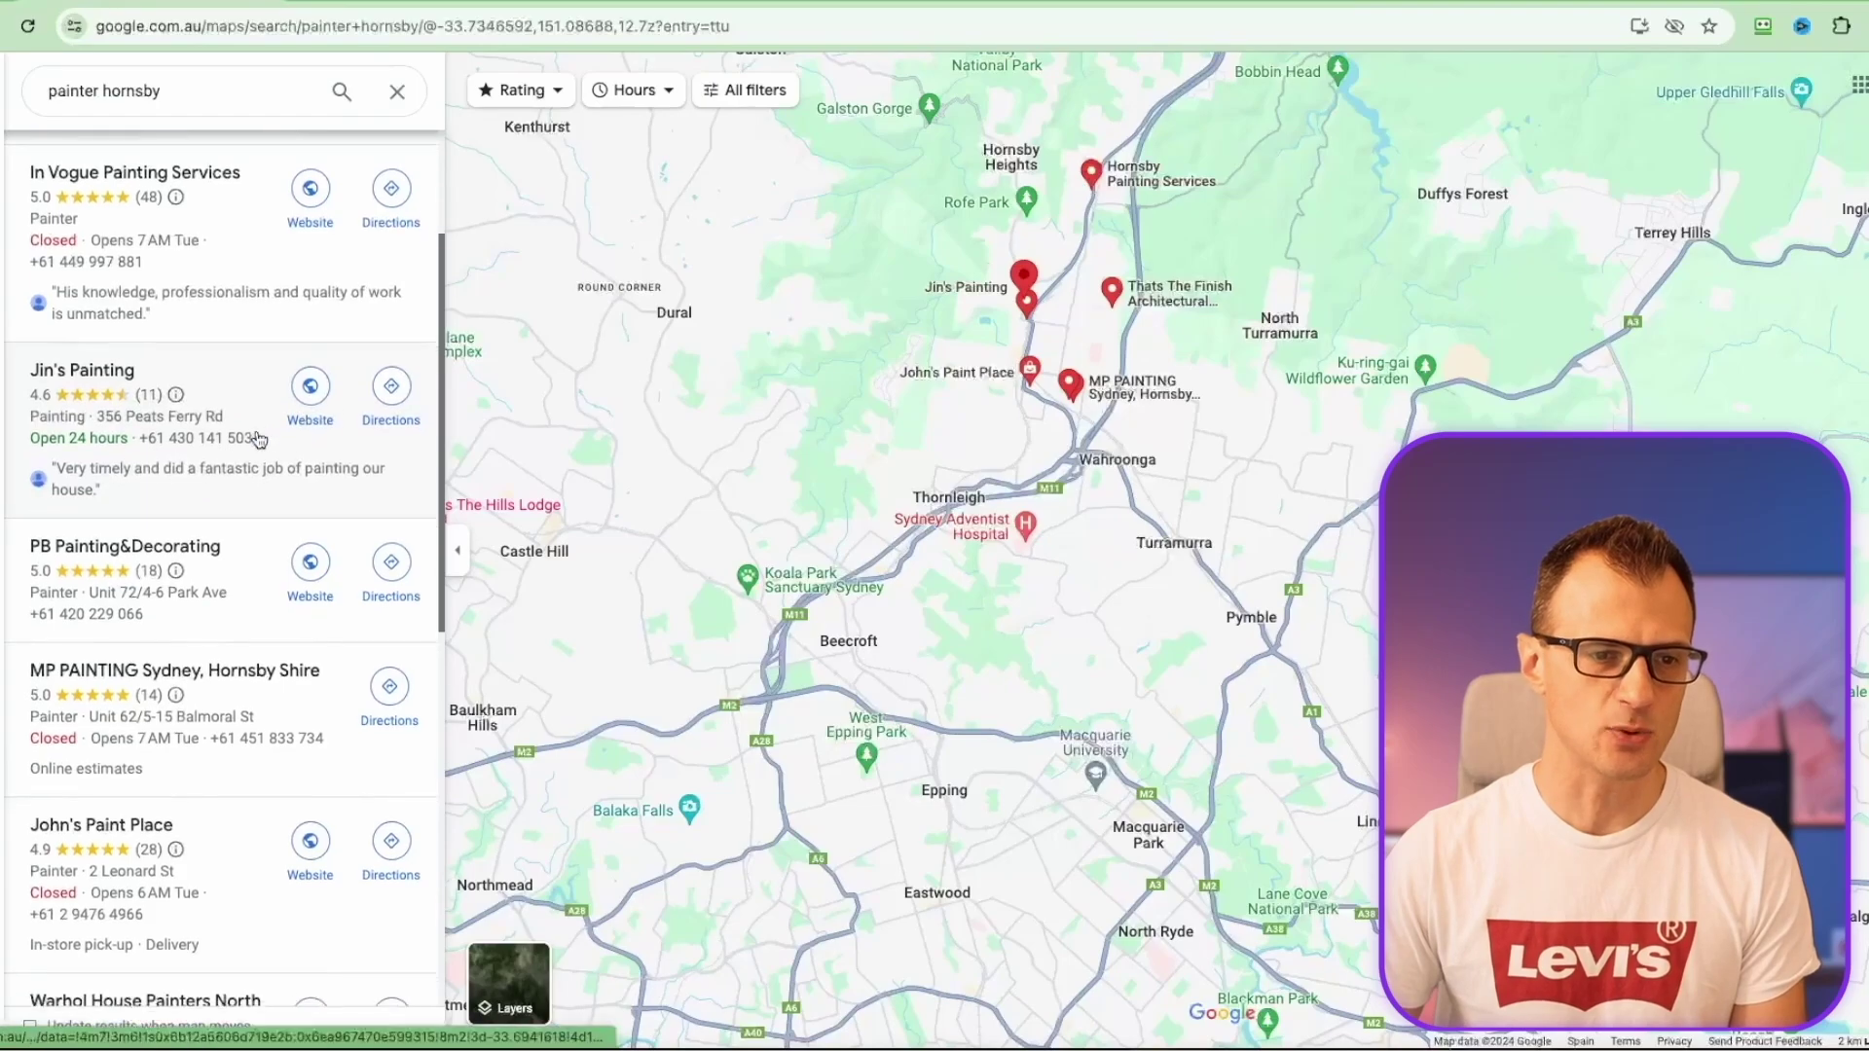
pyautogui.scroll(-1, 276, 423)
pyautogui.scroll(-2, 277, 423)
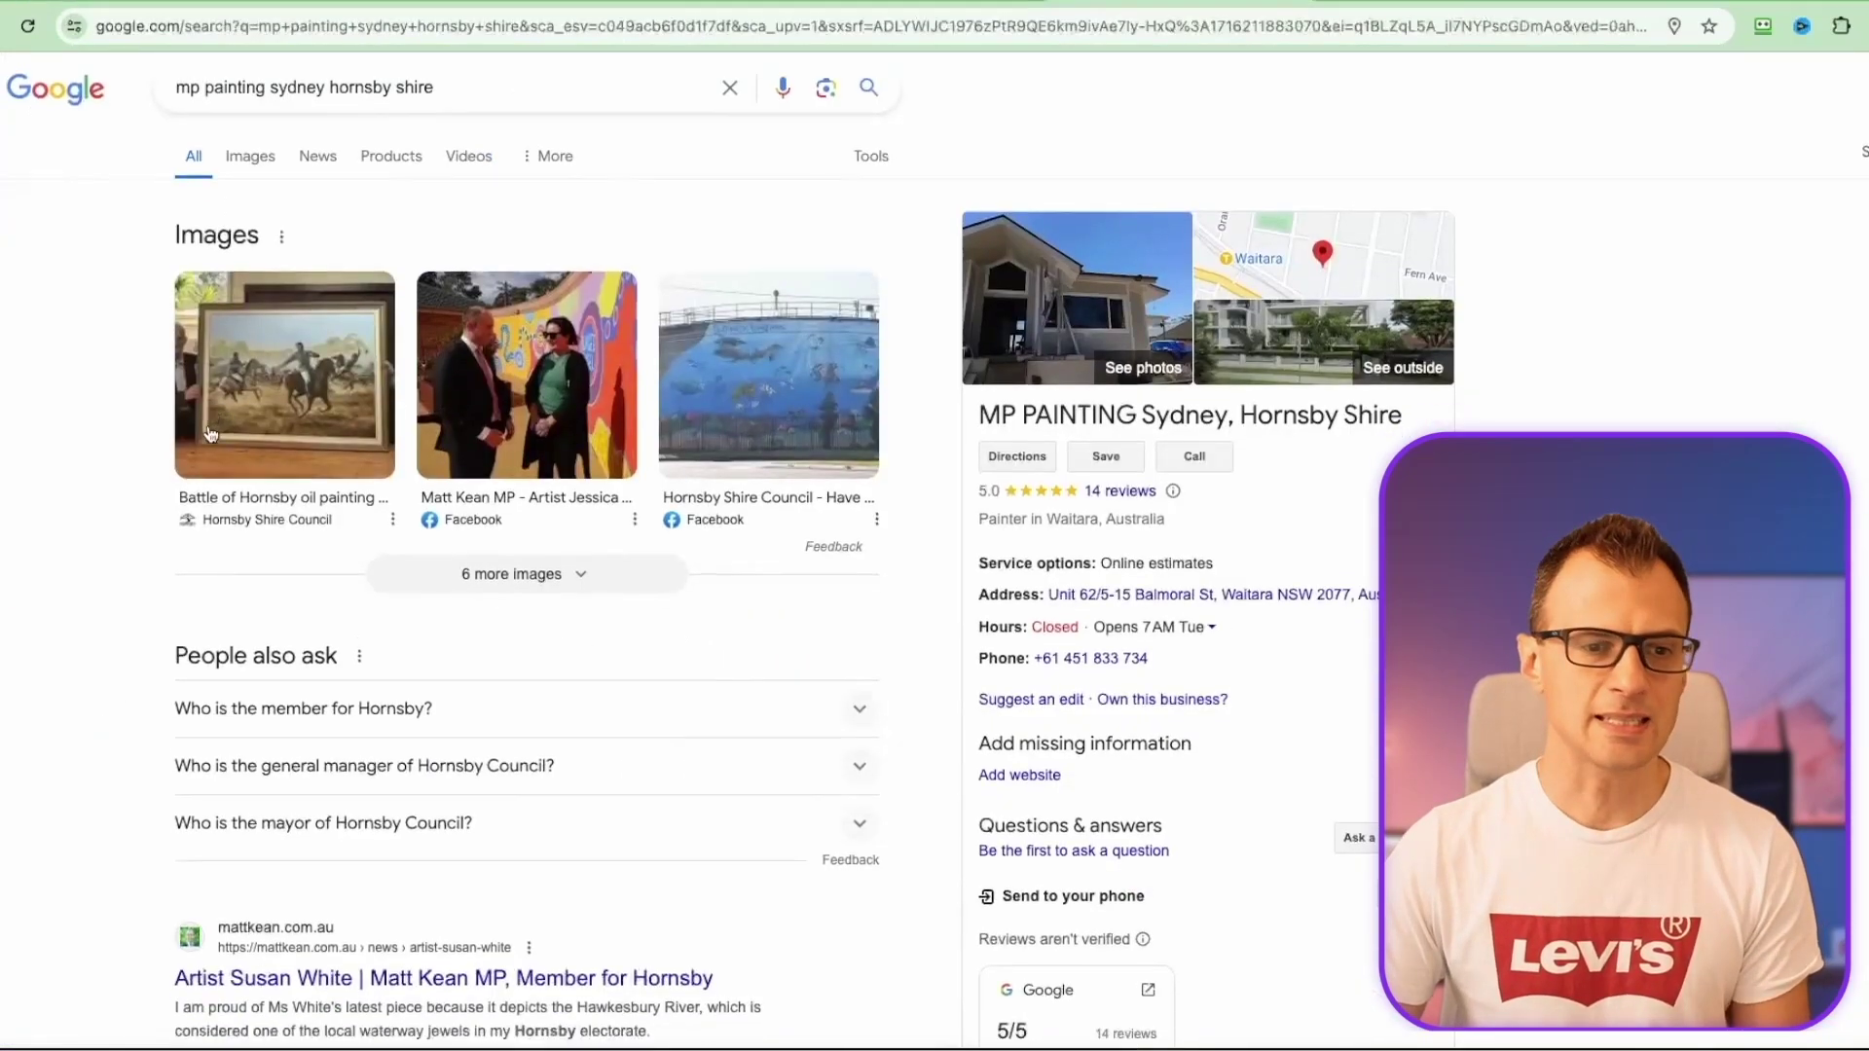
# Scroll the Google results for Oki Oki Painting & Decorating down to its Oki Oki Hornsby Facebook listings
pyautogui.scroll(-10, 146, 577)
pyautogui.scroll(-1, 117, 596)
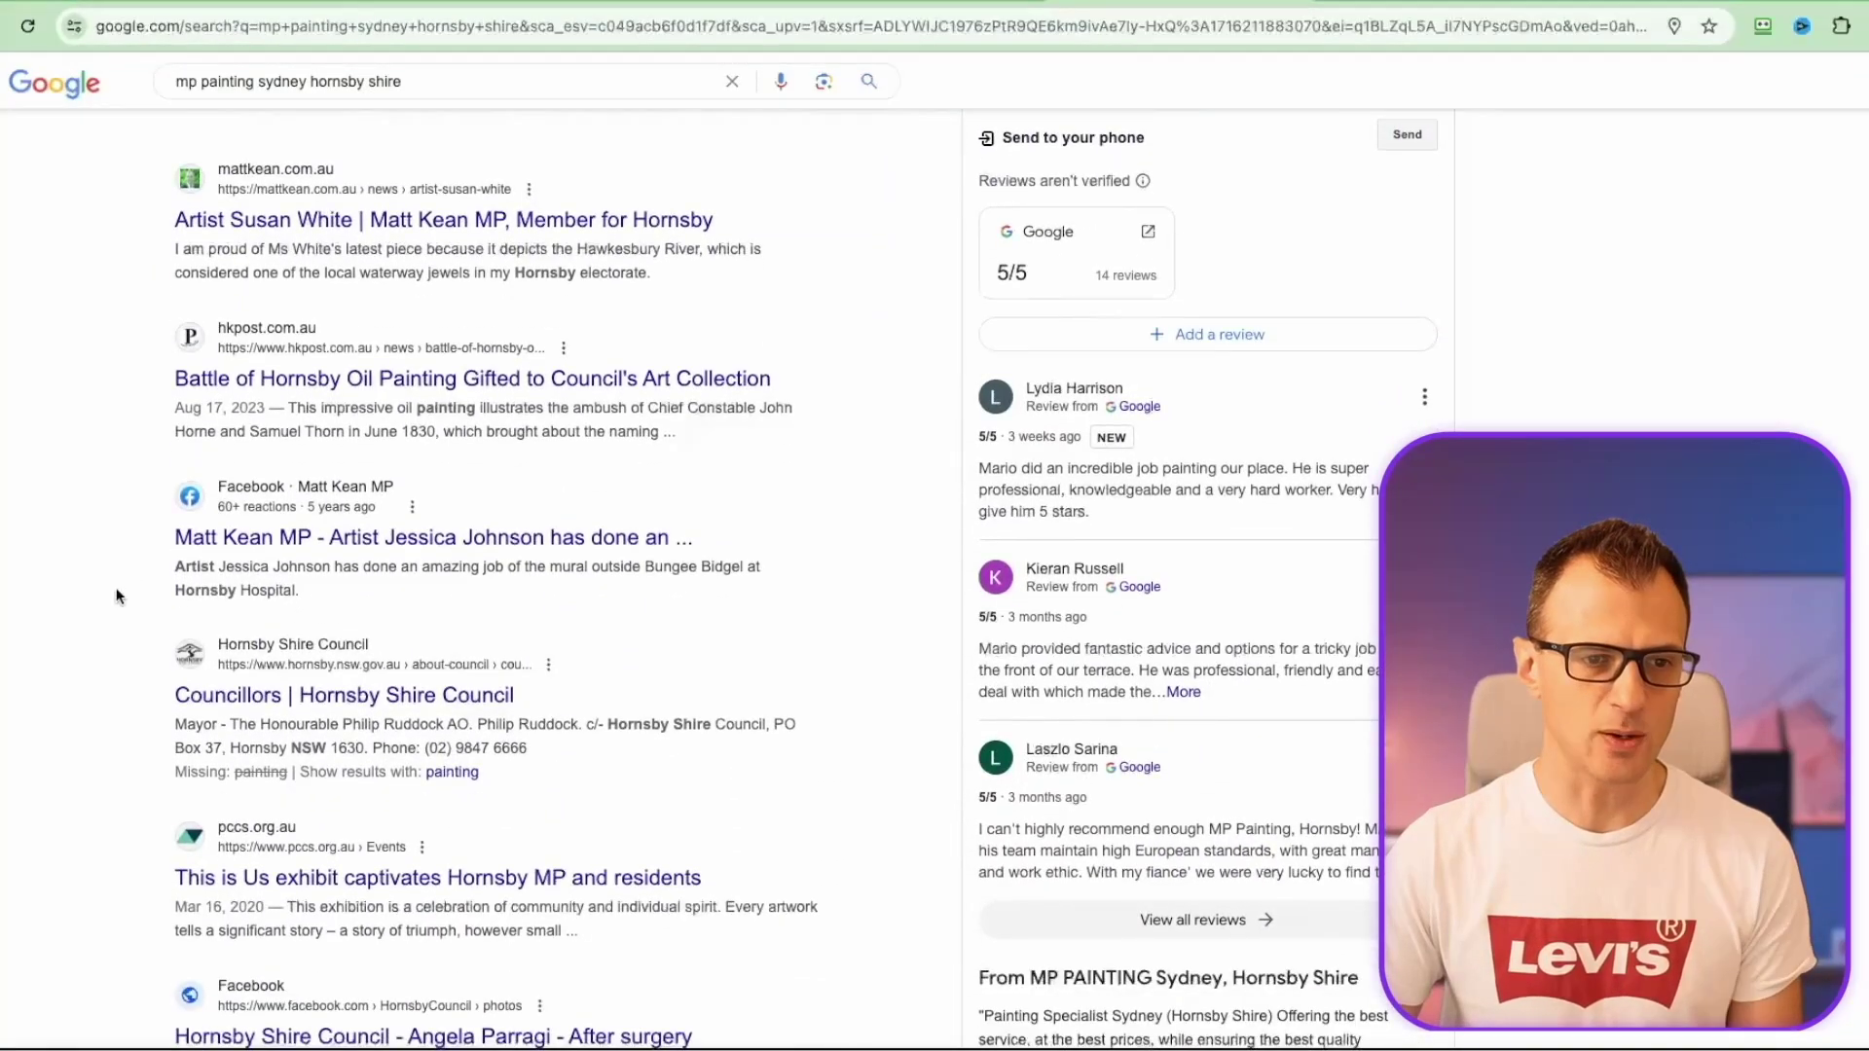
pyautogui.scroll(-6, 117, 547)
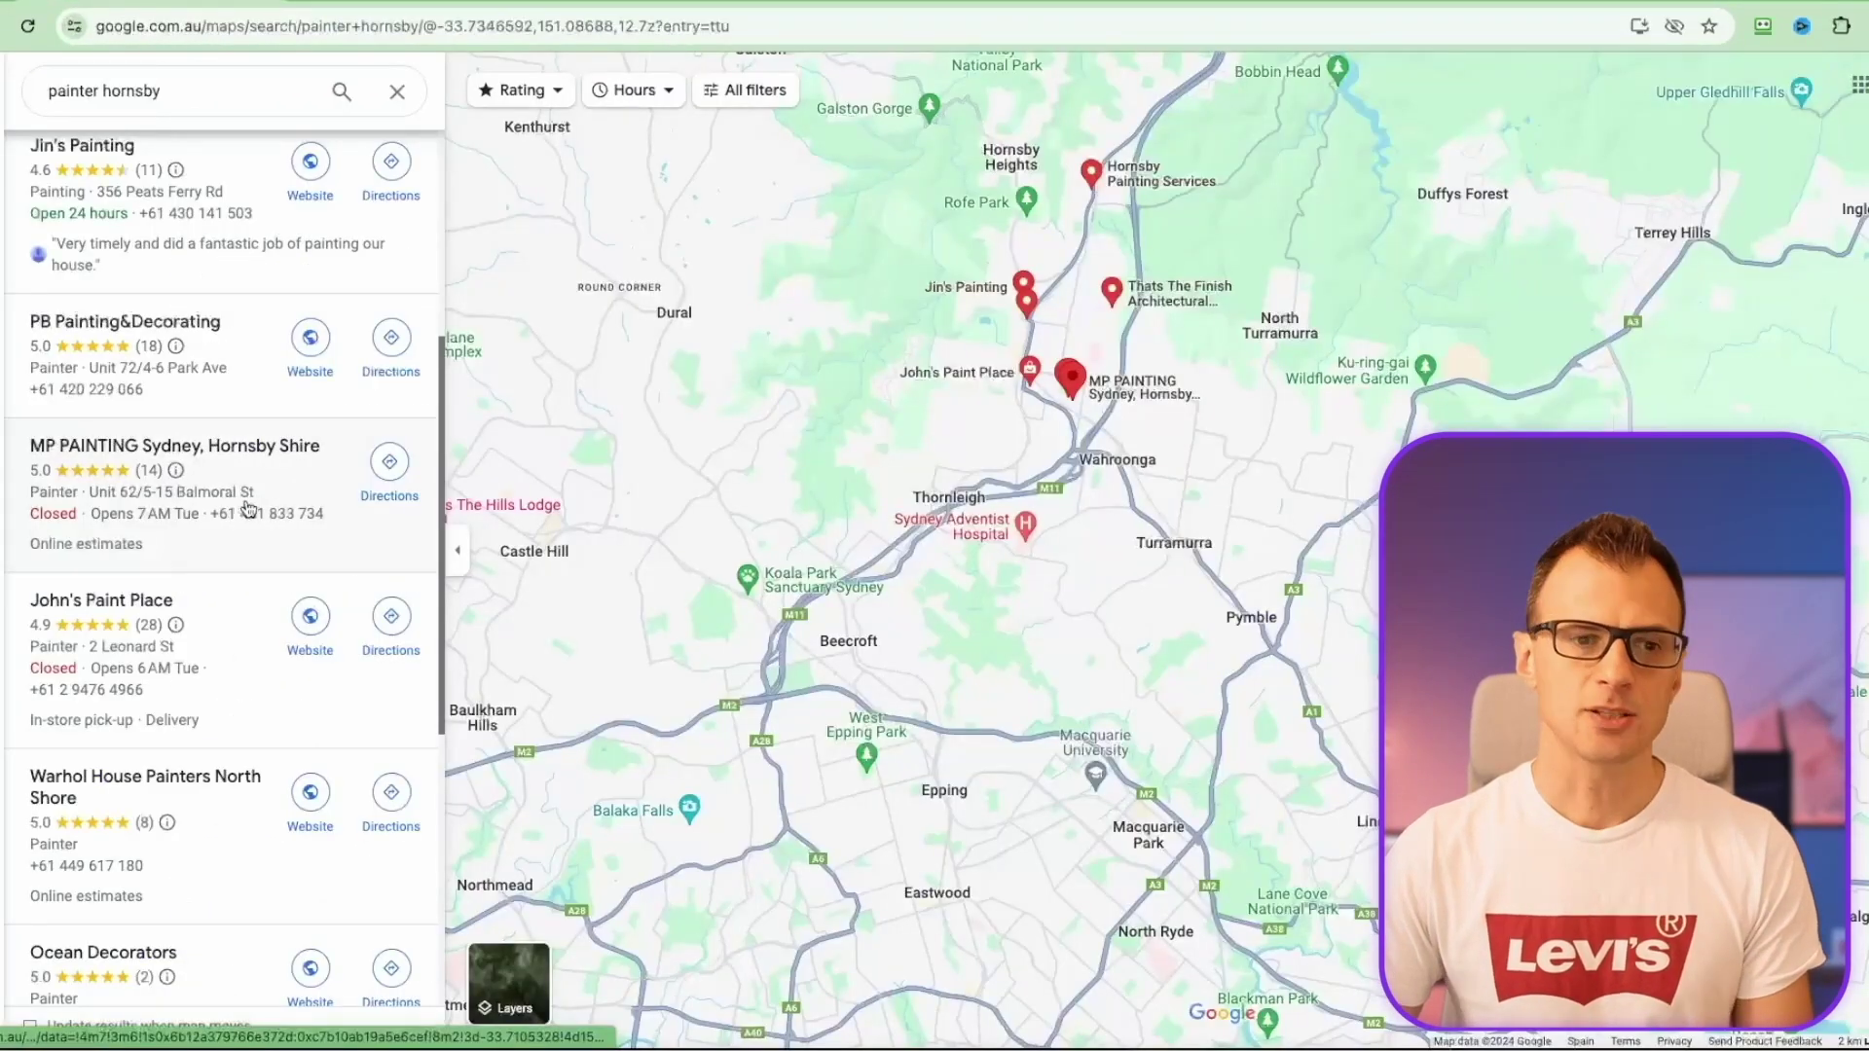
pyautogui.scroll(-3, 179, 509)
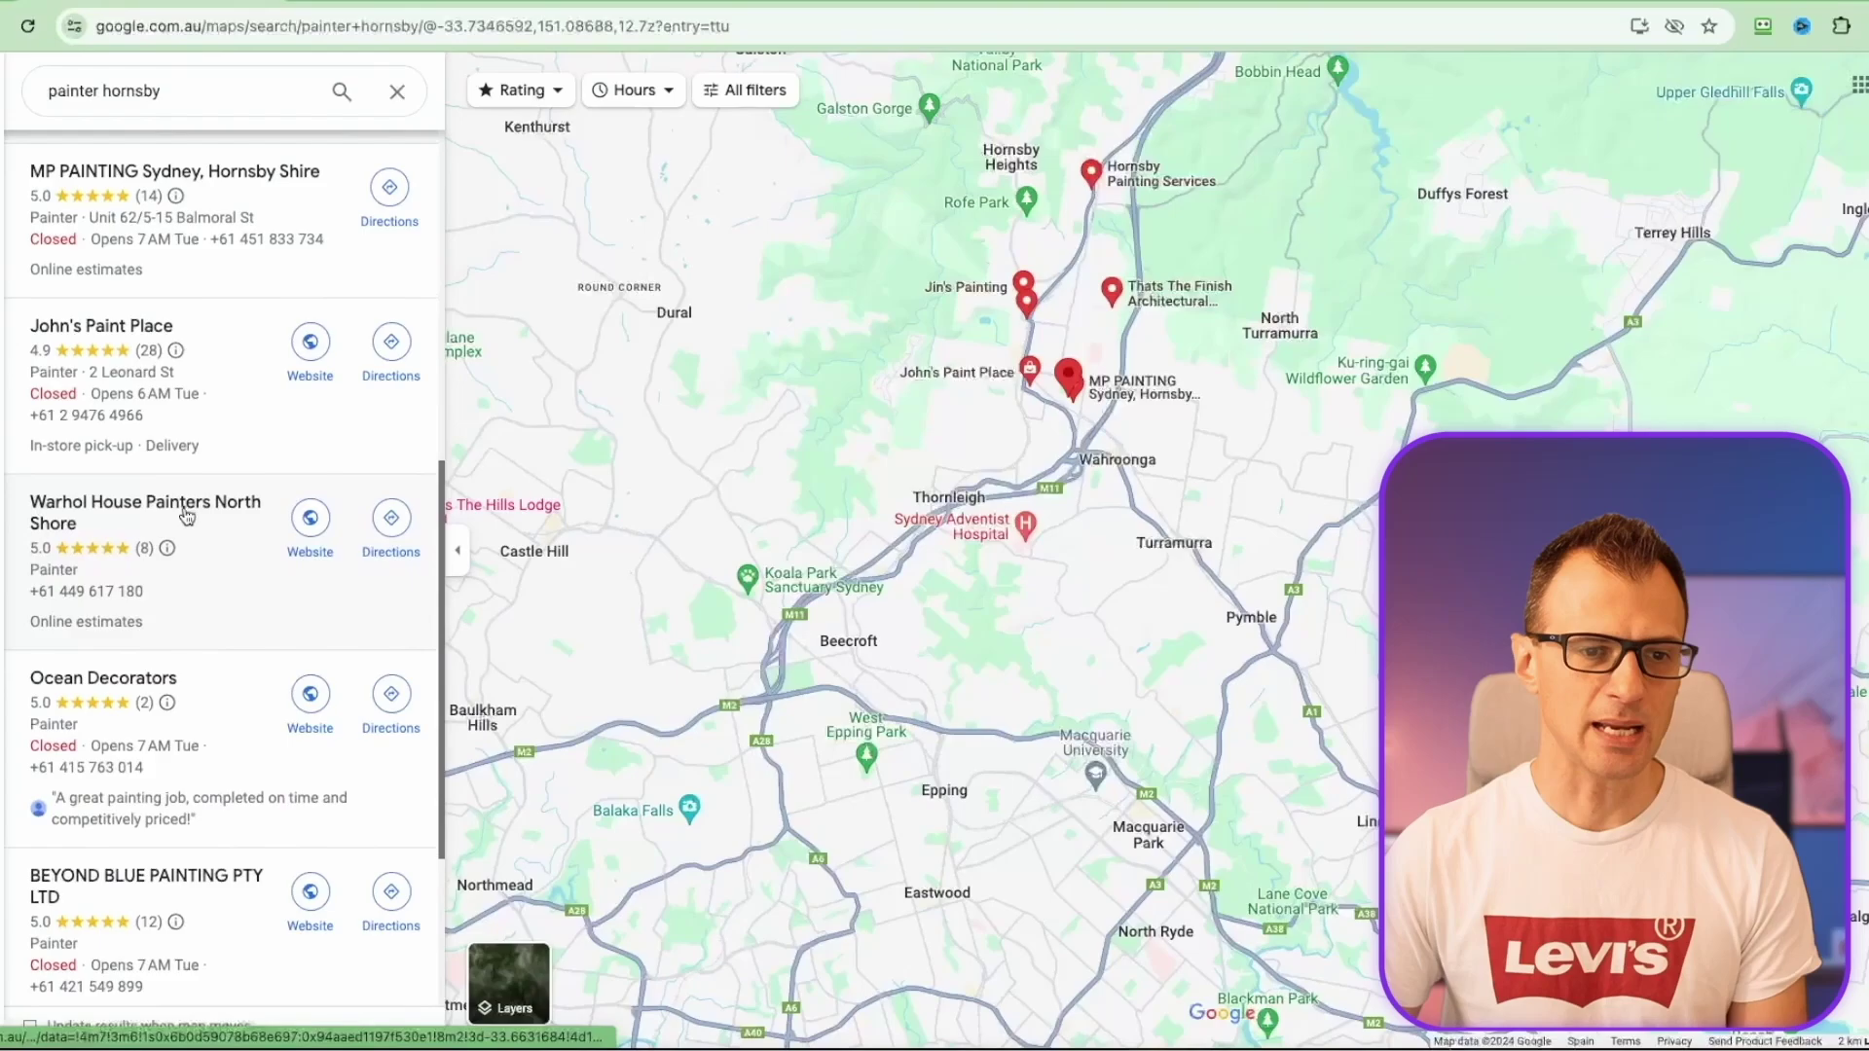
pyautogui.scroll(-10, 269, 532)
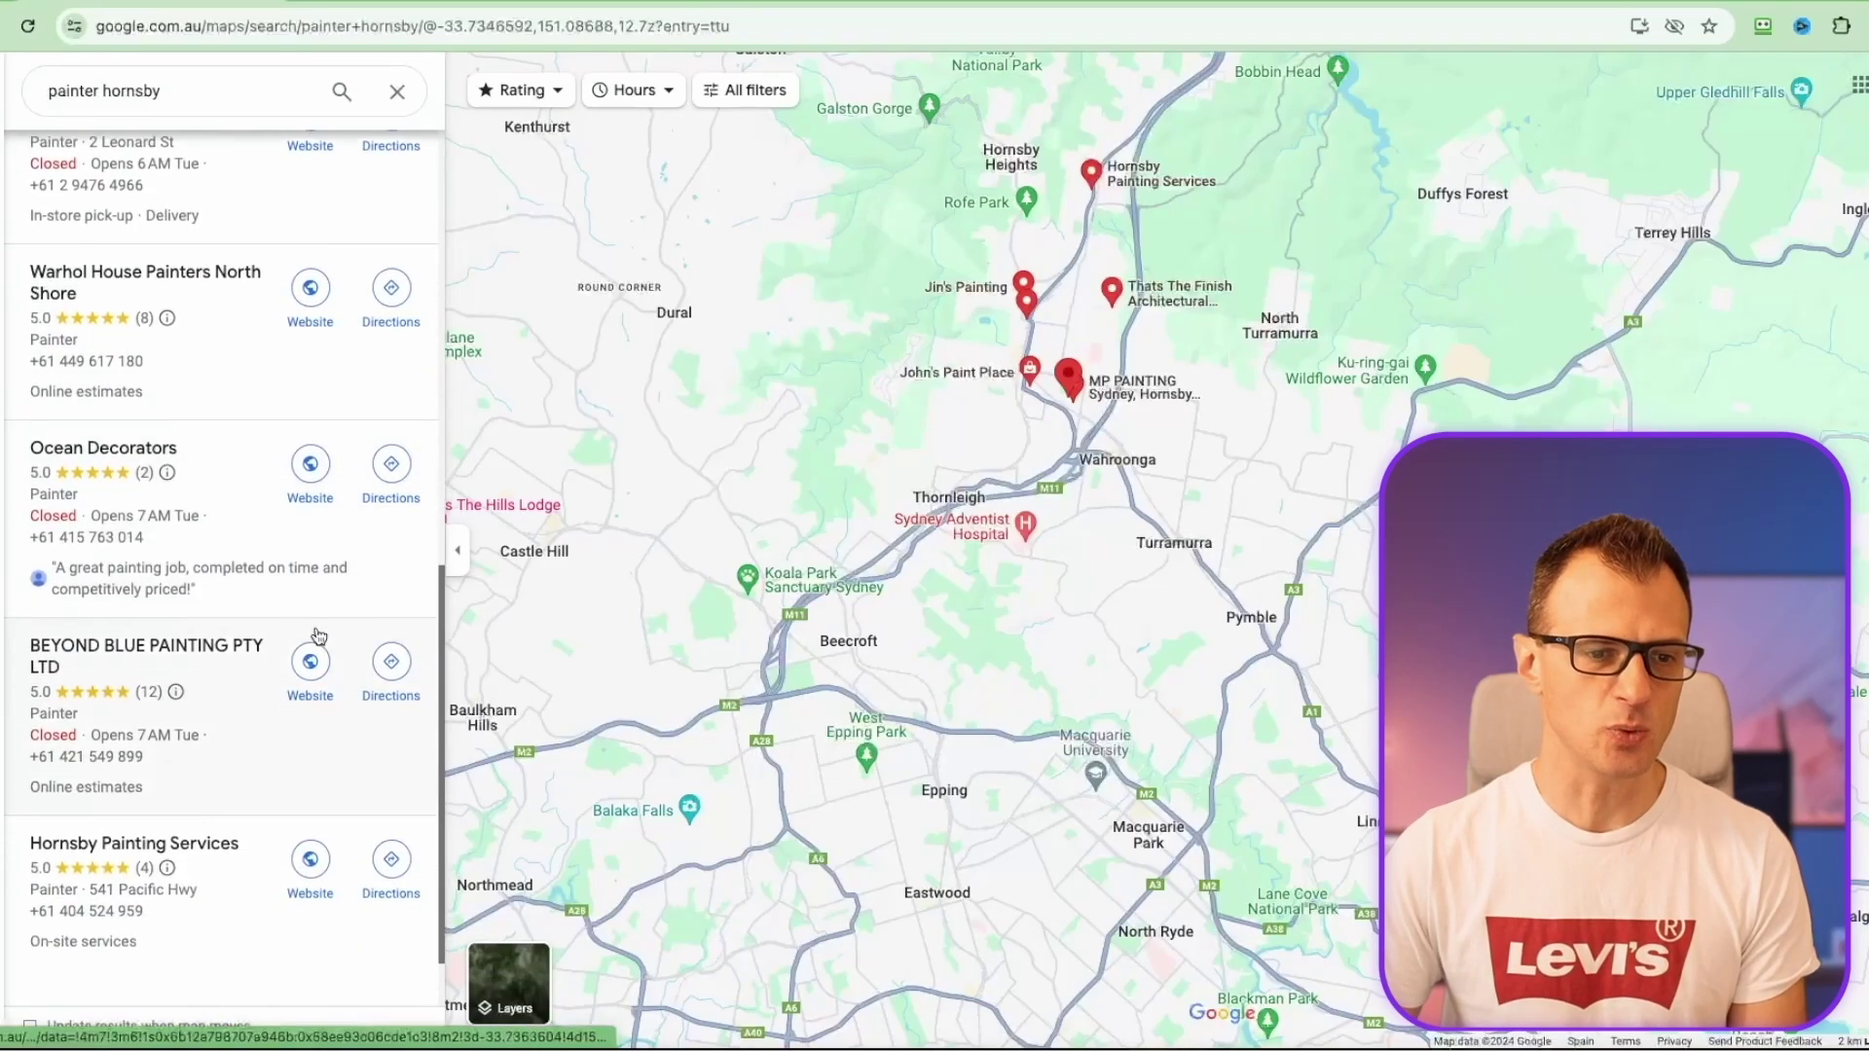
pyautogui.scroll(-1, 46, 548)
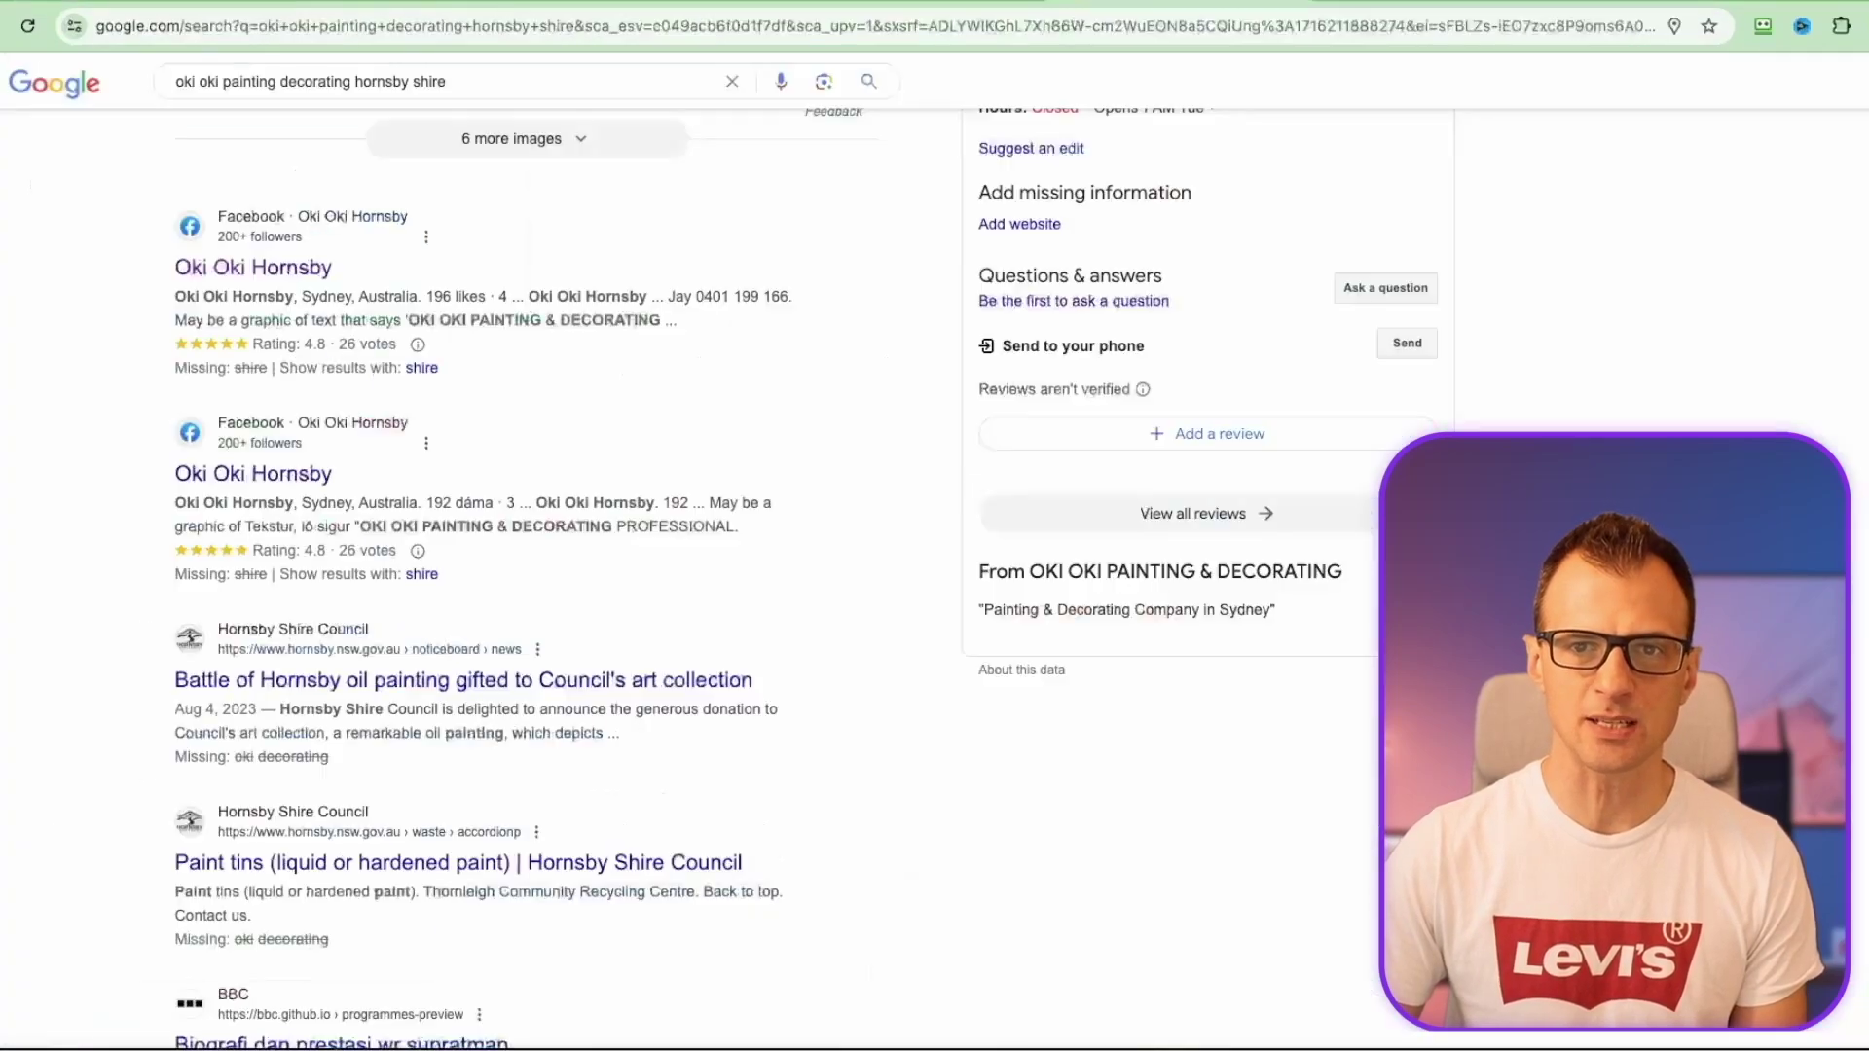
pyautogui.scroll(5, 258, 127)
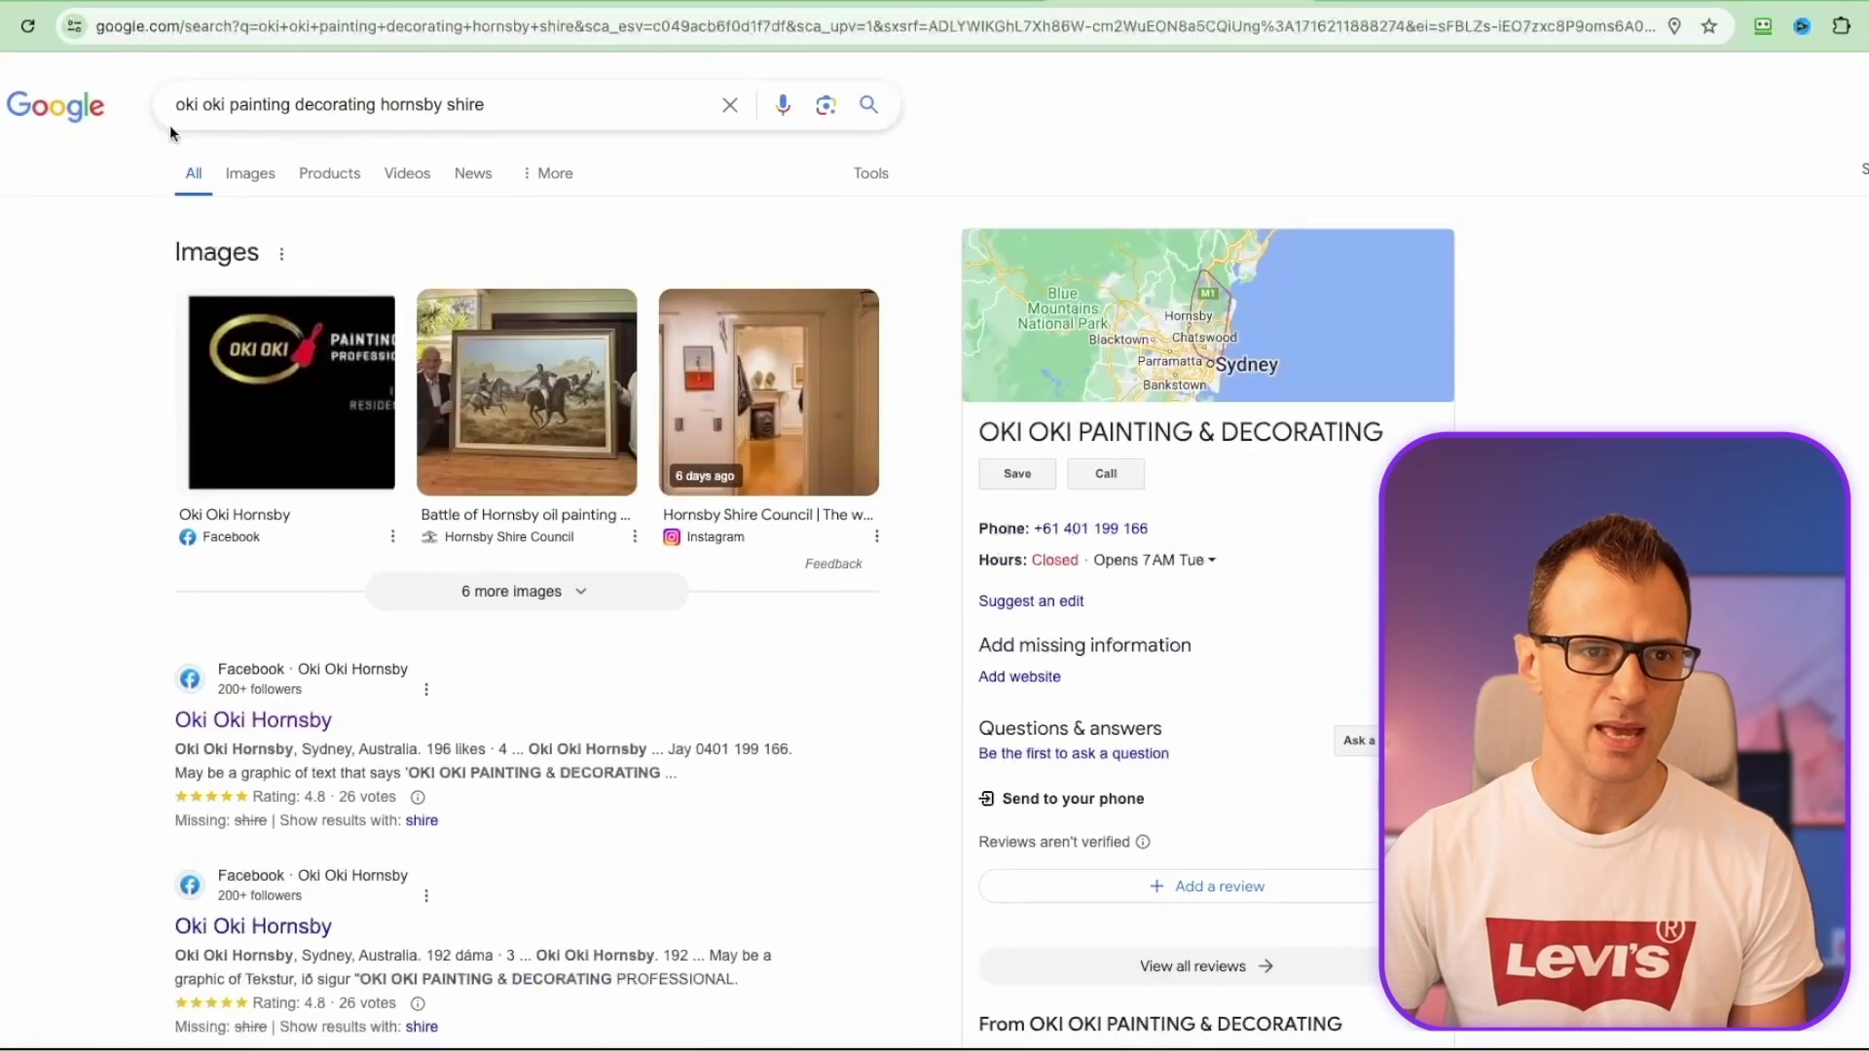
pyautogui.scroll(-5, 131, 577)
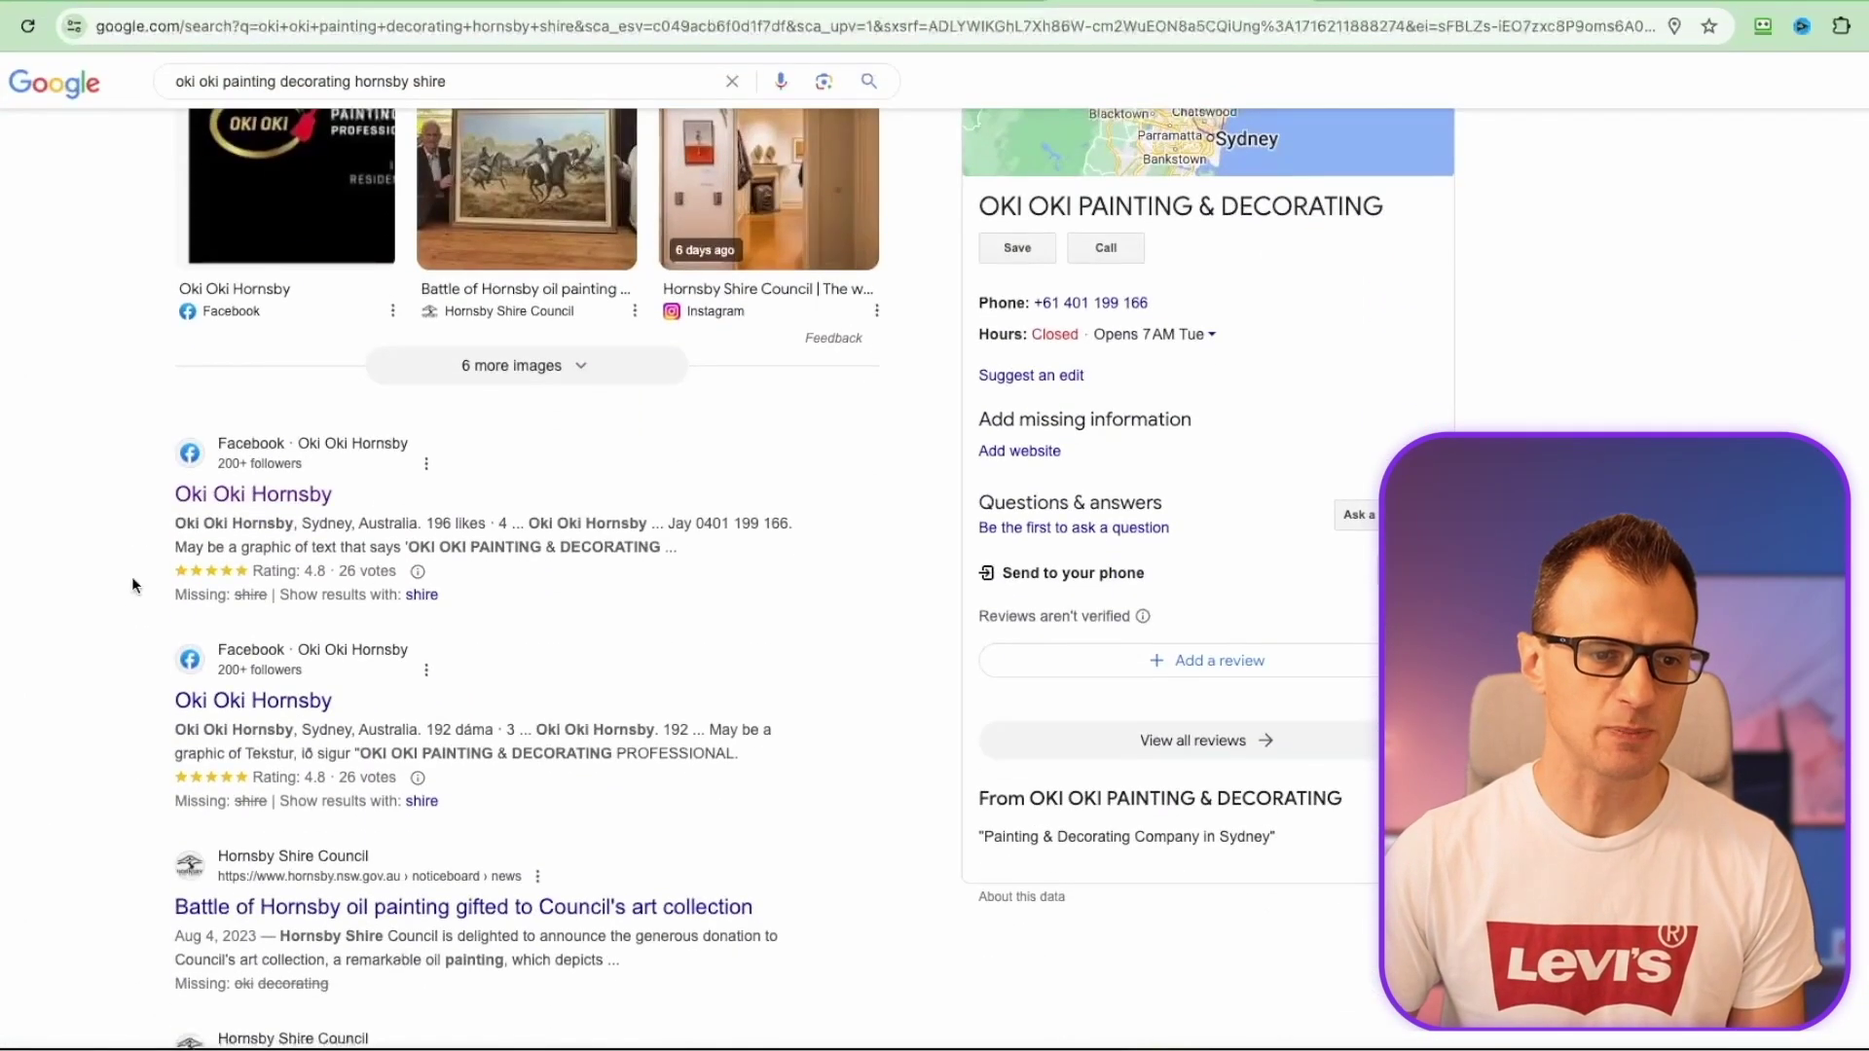
# Open the Oki Oki Hornsby Facebook page and select its phone number and email in the Intro
pyautogui.click(243, 234)
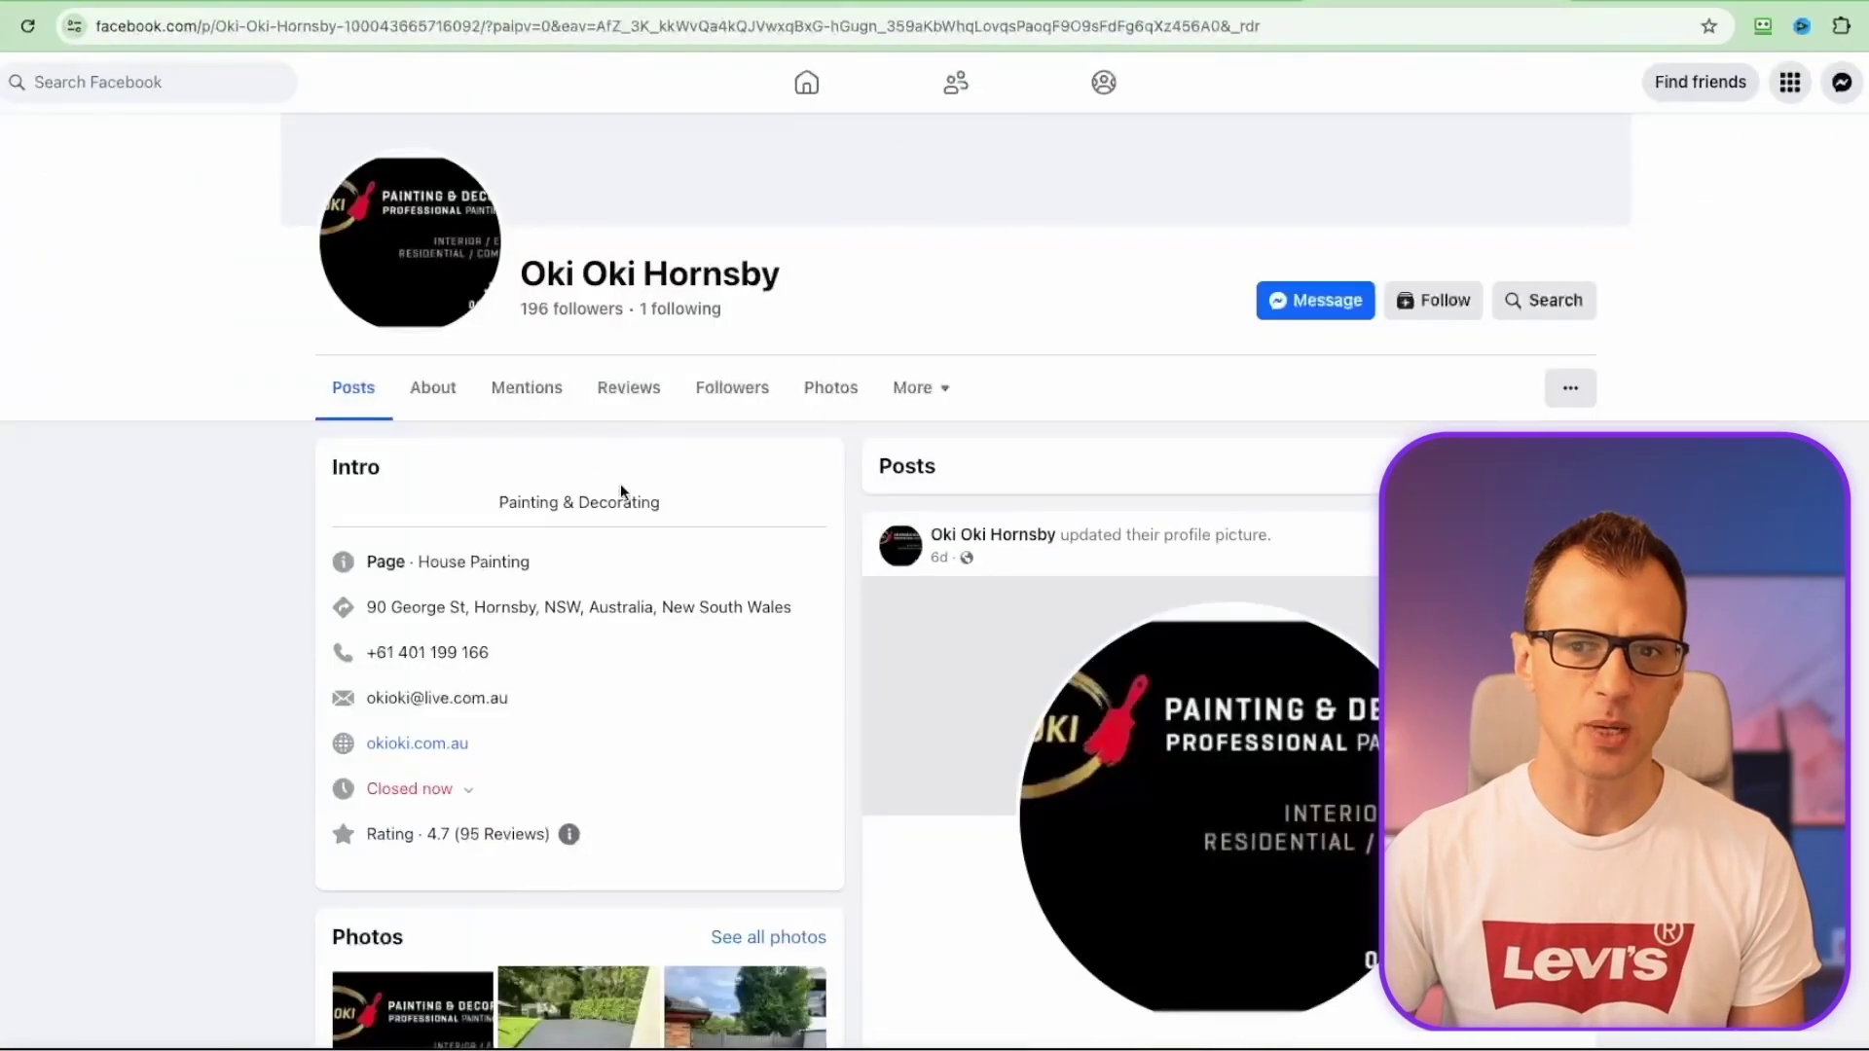
pyautogui.scroll(-3, 325, 495)
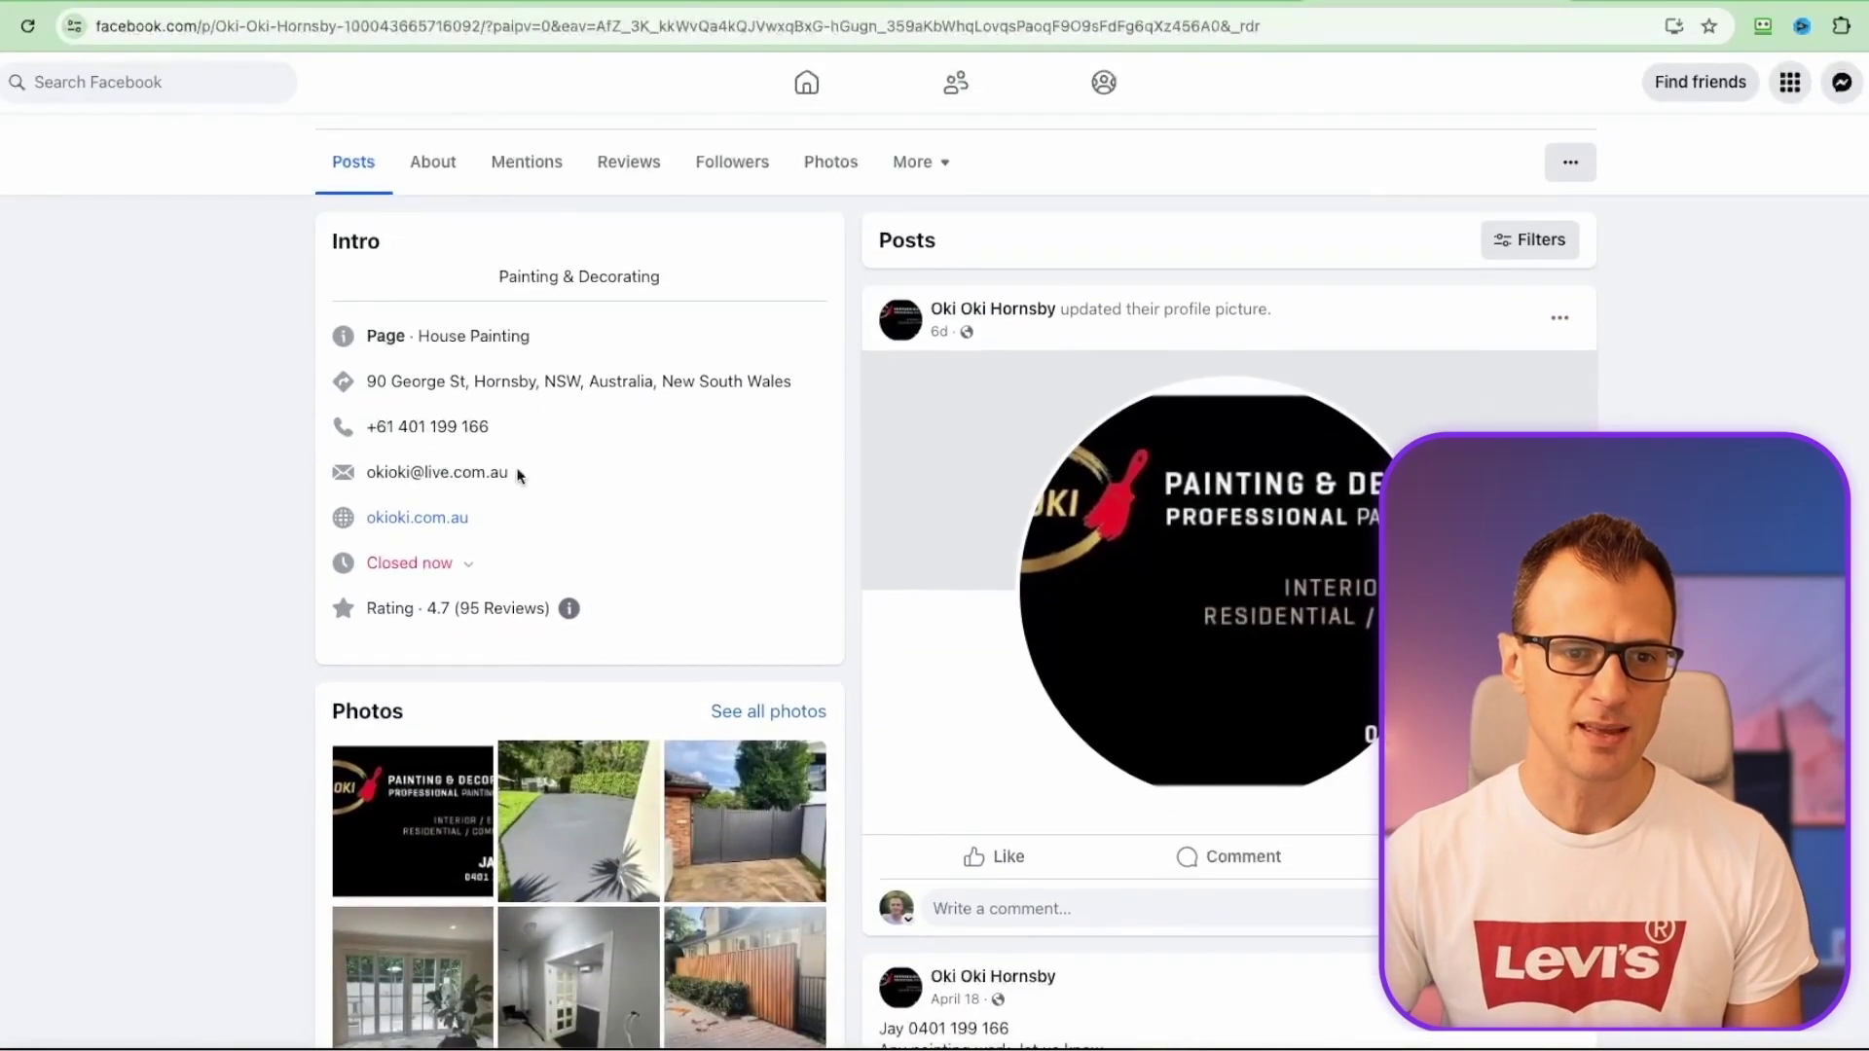
pyautogui.moveTo(377, 426); pyautogui.dragTo(521, 429)
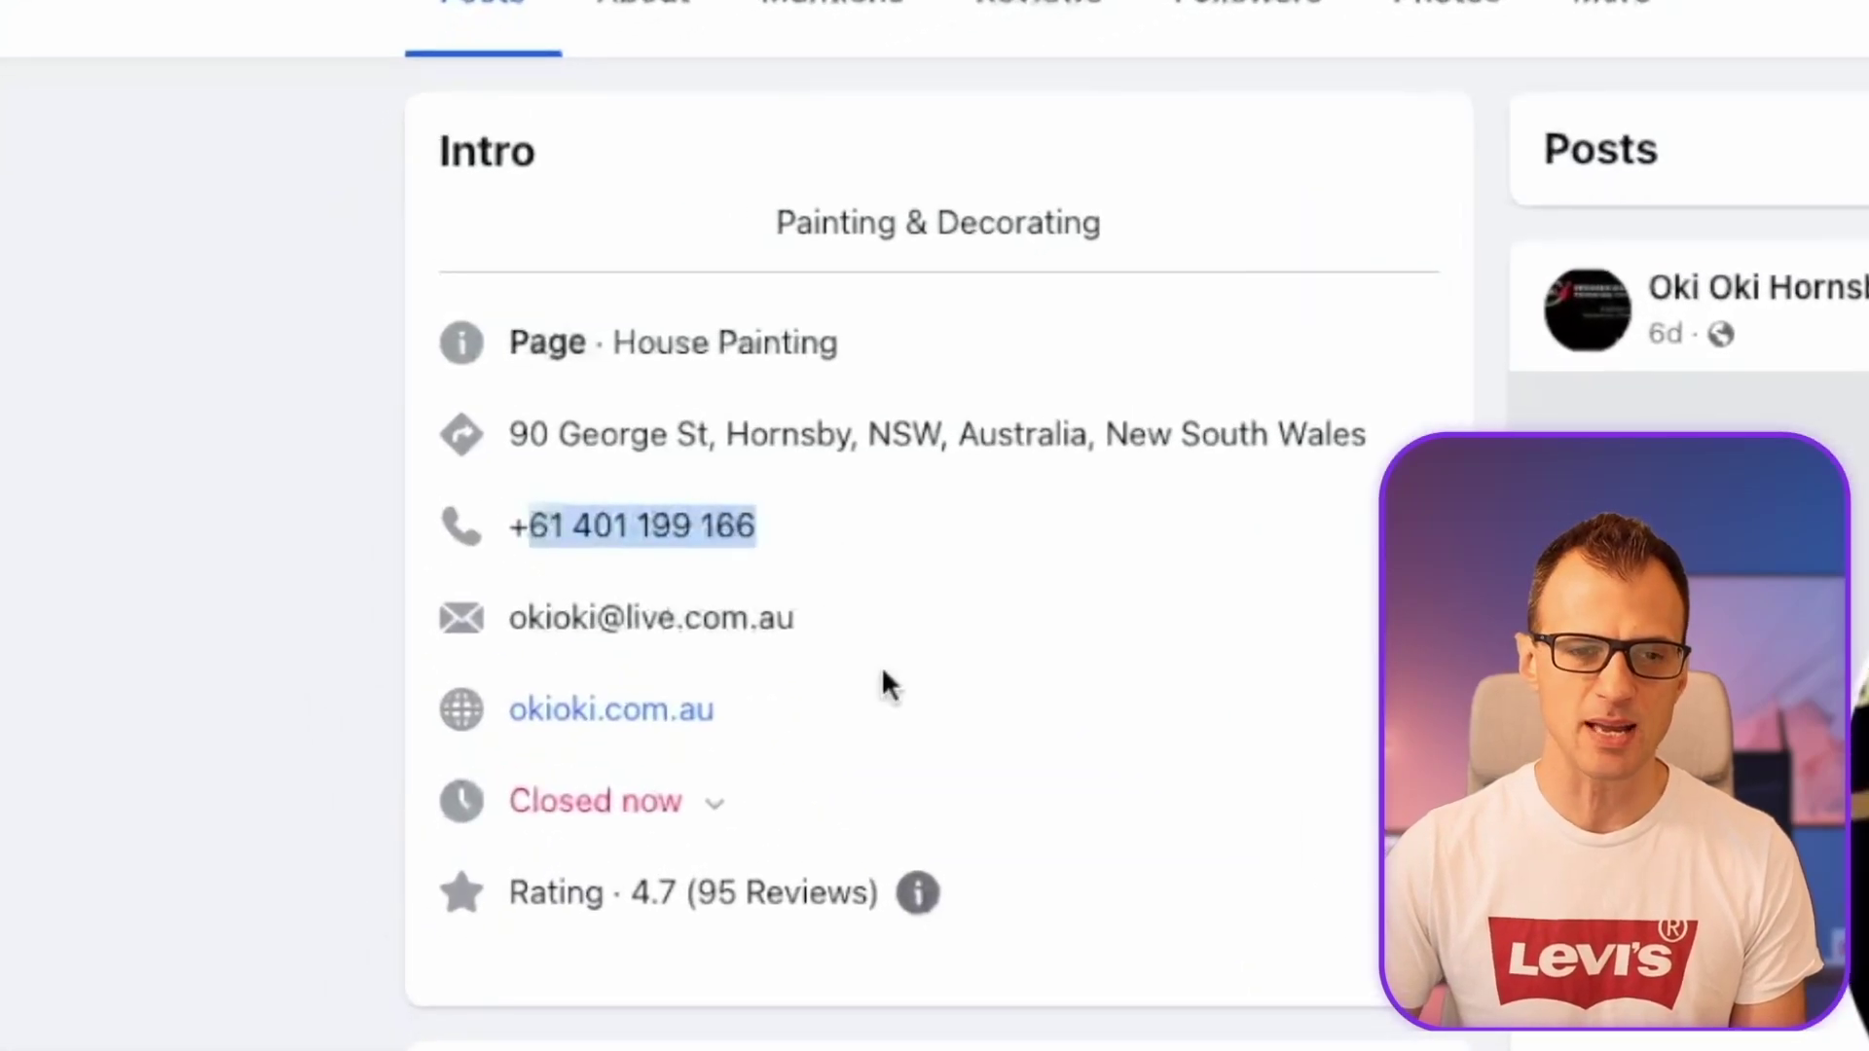
pyautogui.moveTo(823, 623); pyautogui.dragTo(511, 643)
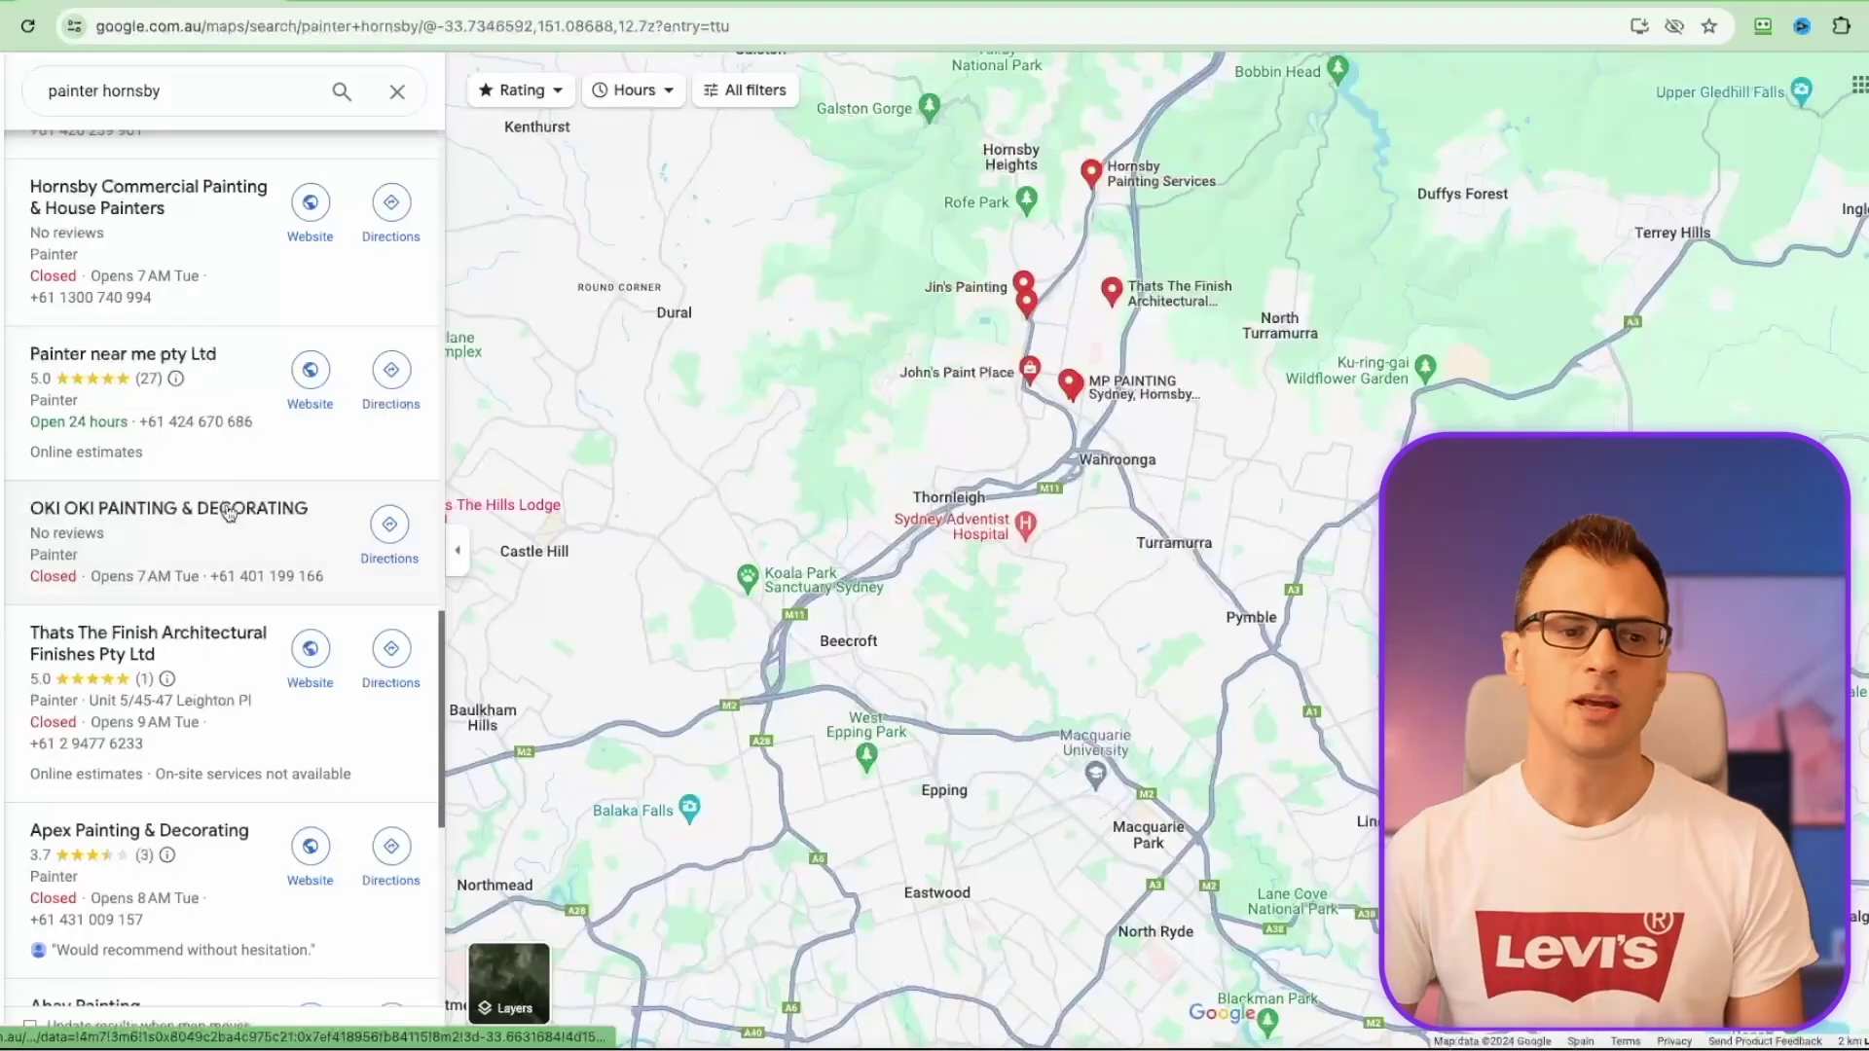
pyautogui.scroll(-3, 194, 662)
pyautogui.scroll(-2, 193, 634)
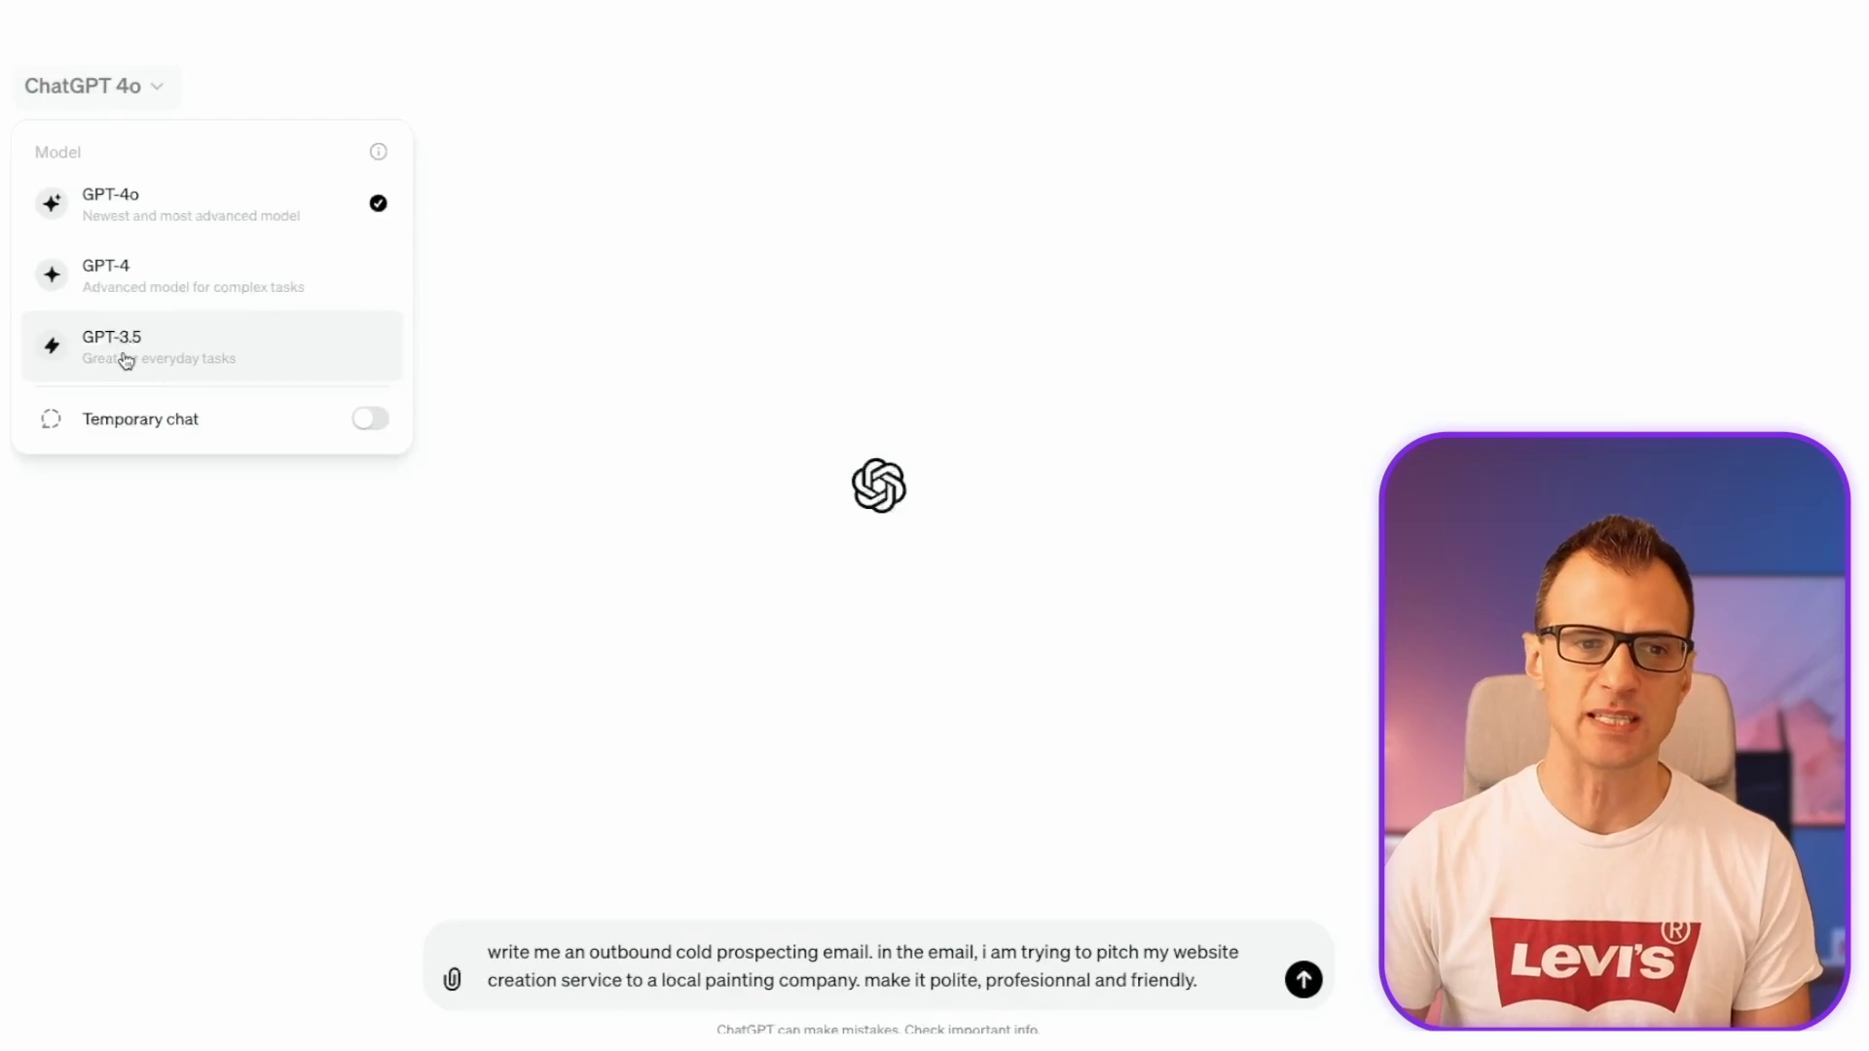
# Keep GPT-4o selected and review the cold prospecting email prompt and ChatGPT's reply
pyautogui.click(135, 608)
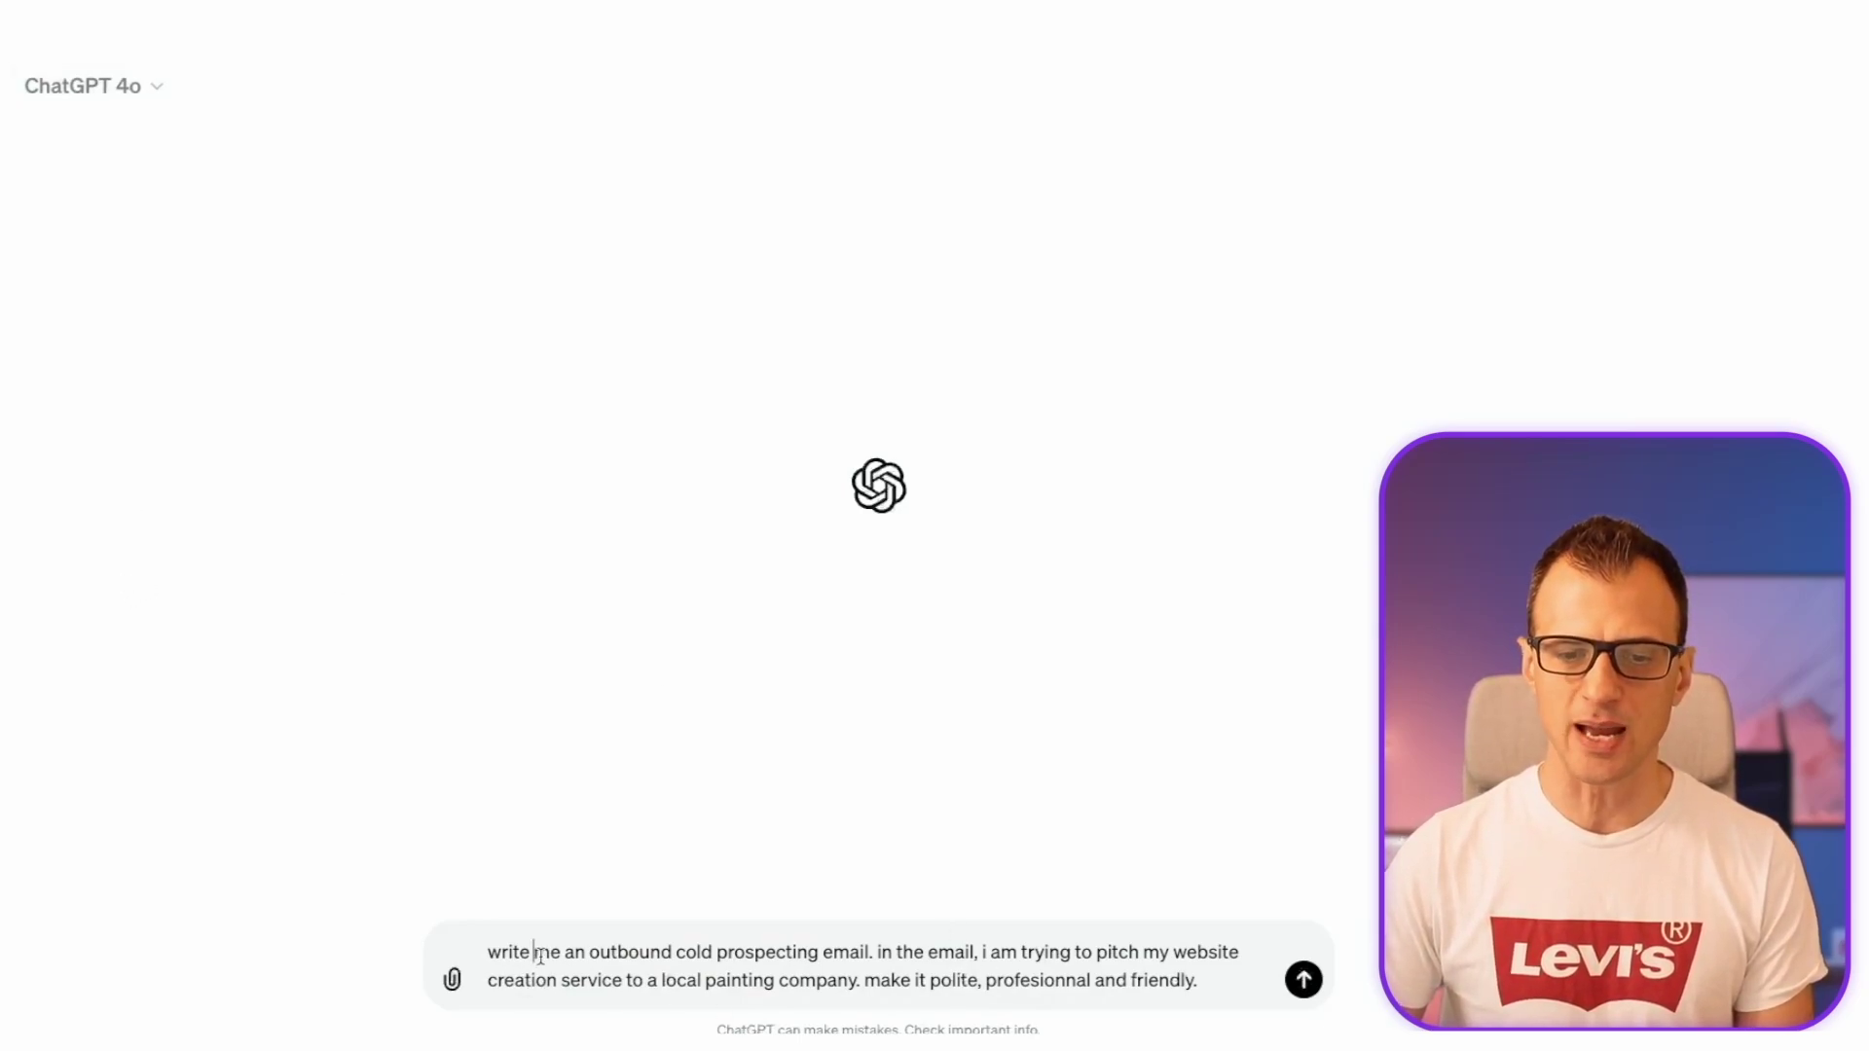
pyautogui.moveTo(624, 953); pyautogui.dragTo(841, 953)
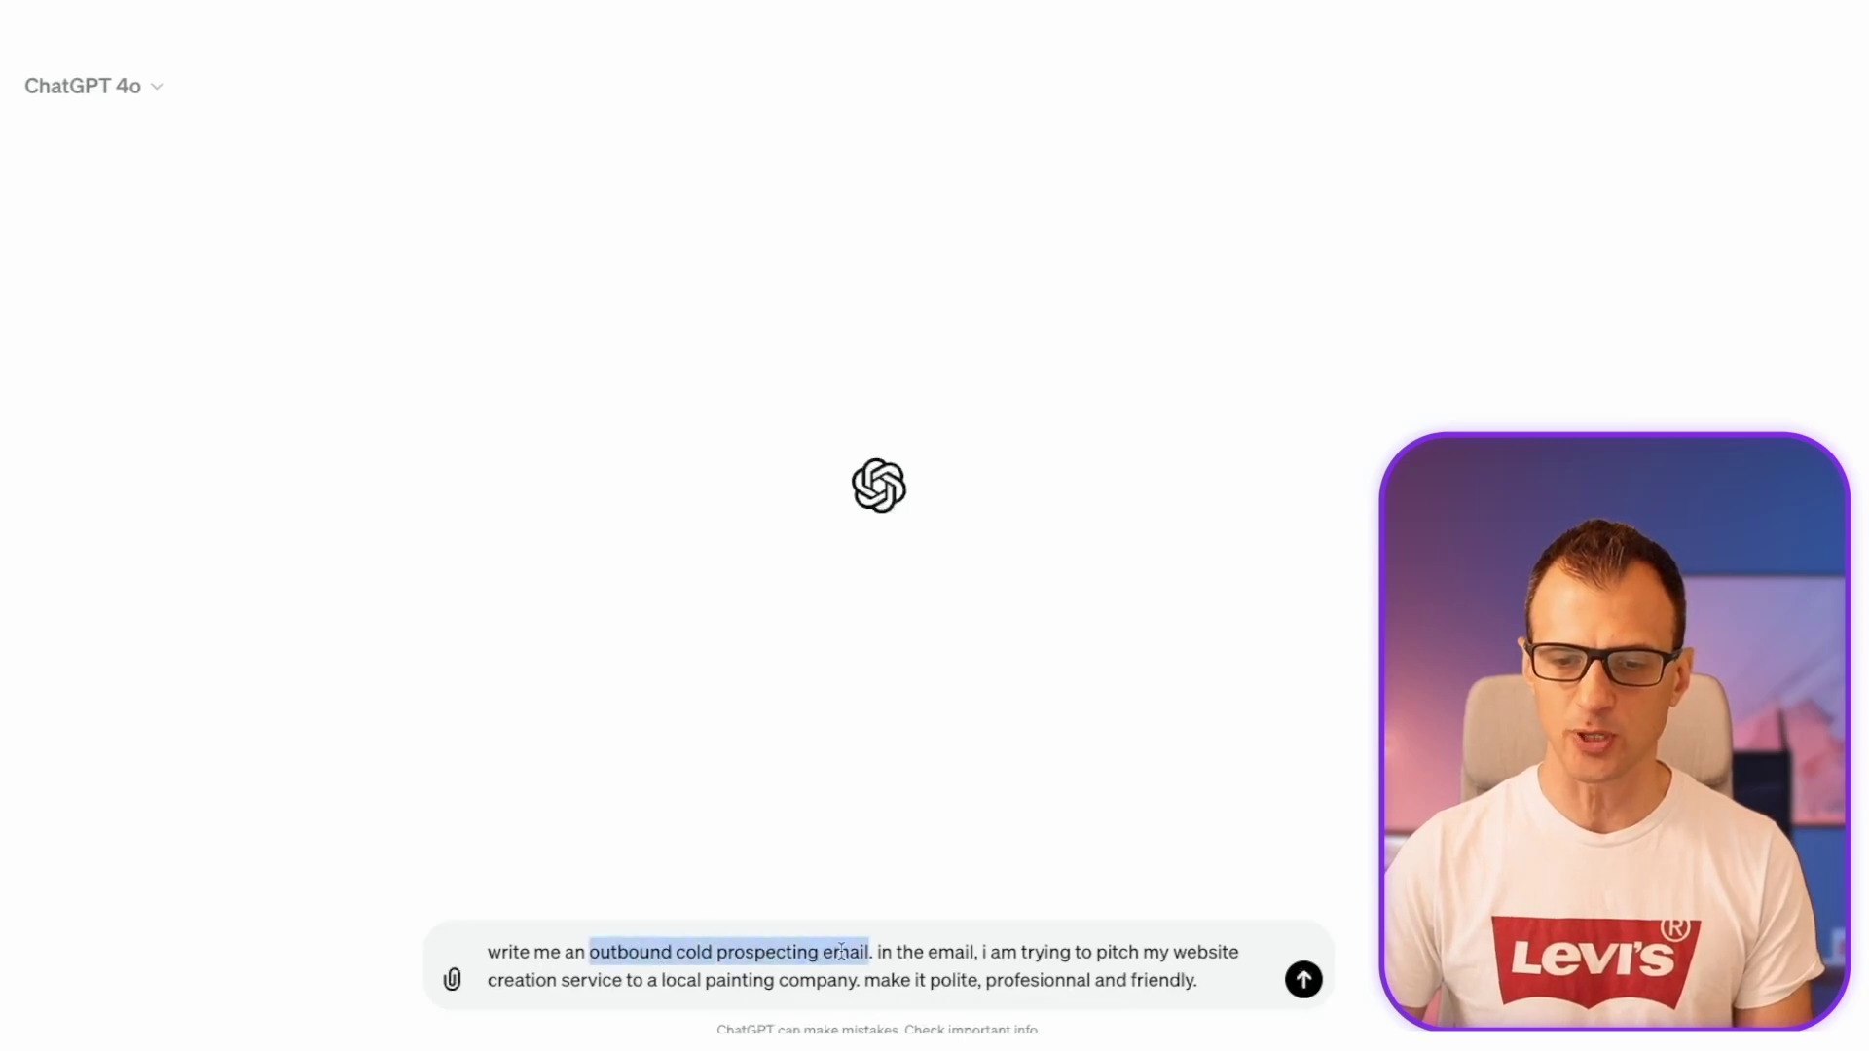
pyautogui.click(1236, 1001)
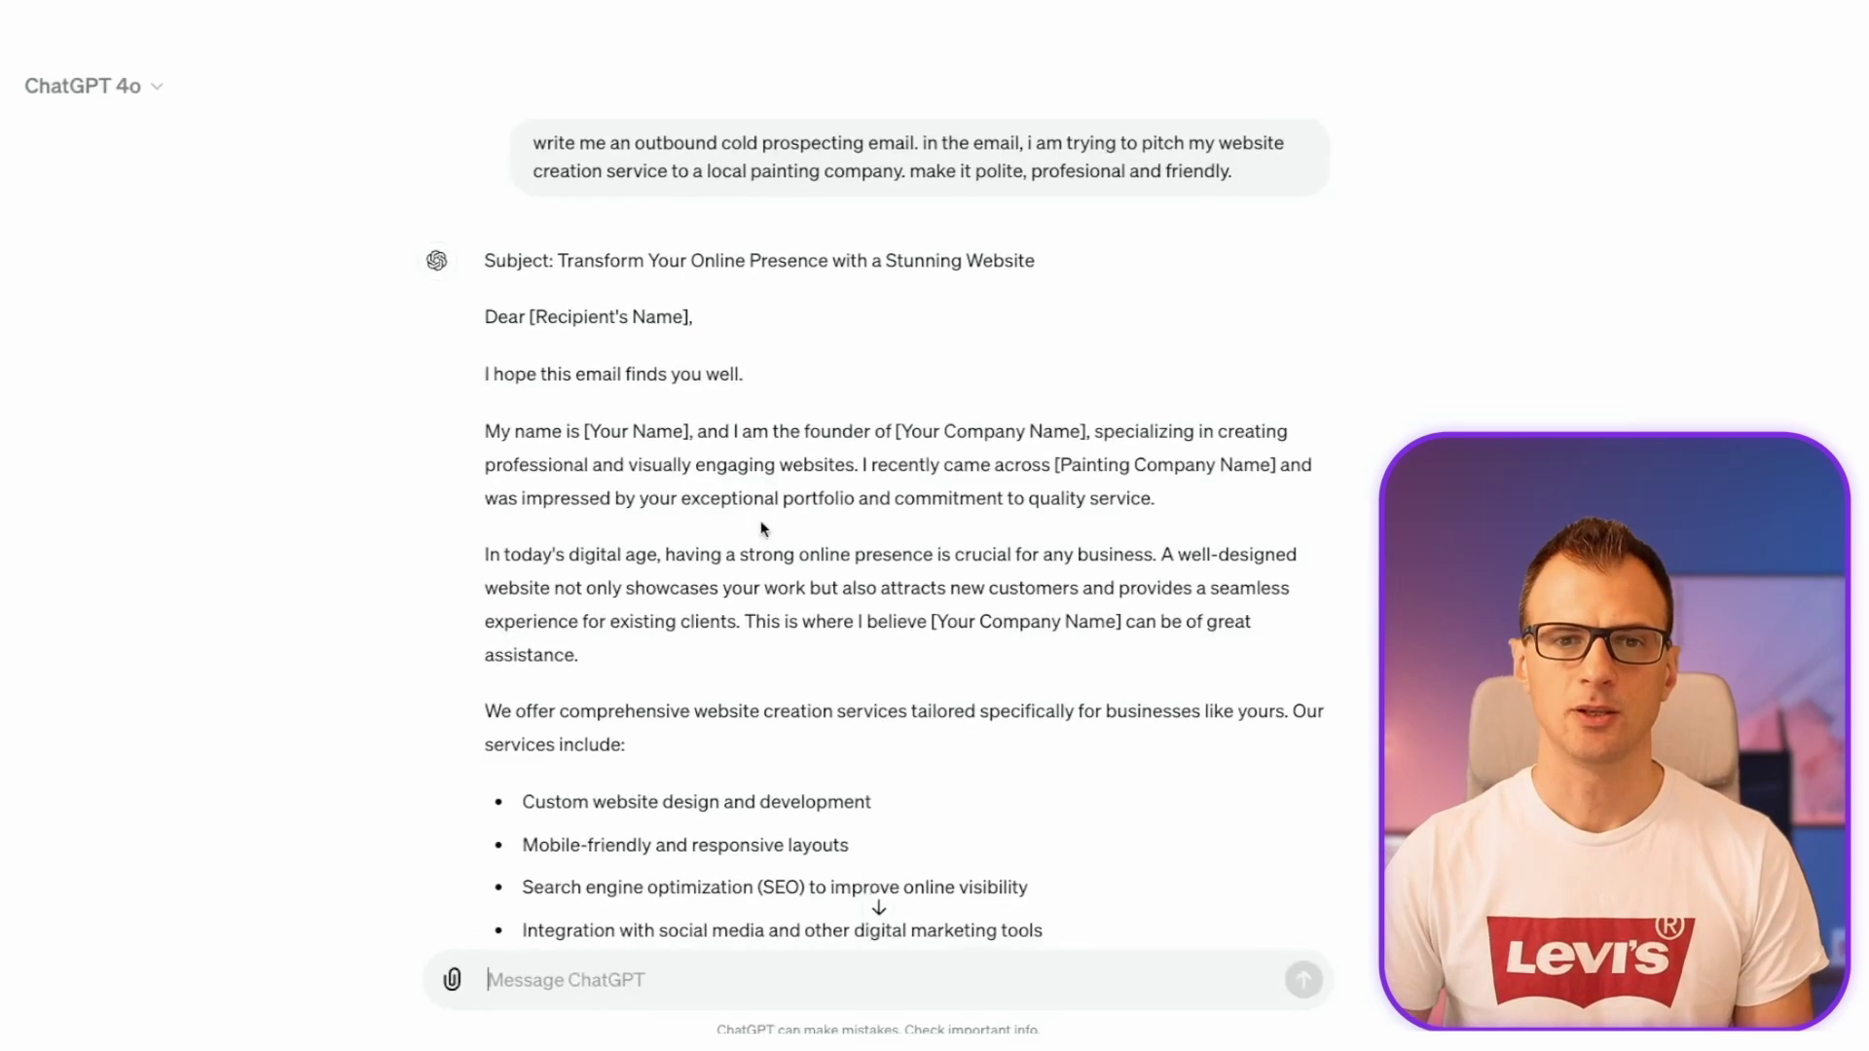
pyautogui.scroll(-2, 762, 529)
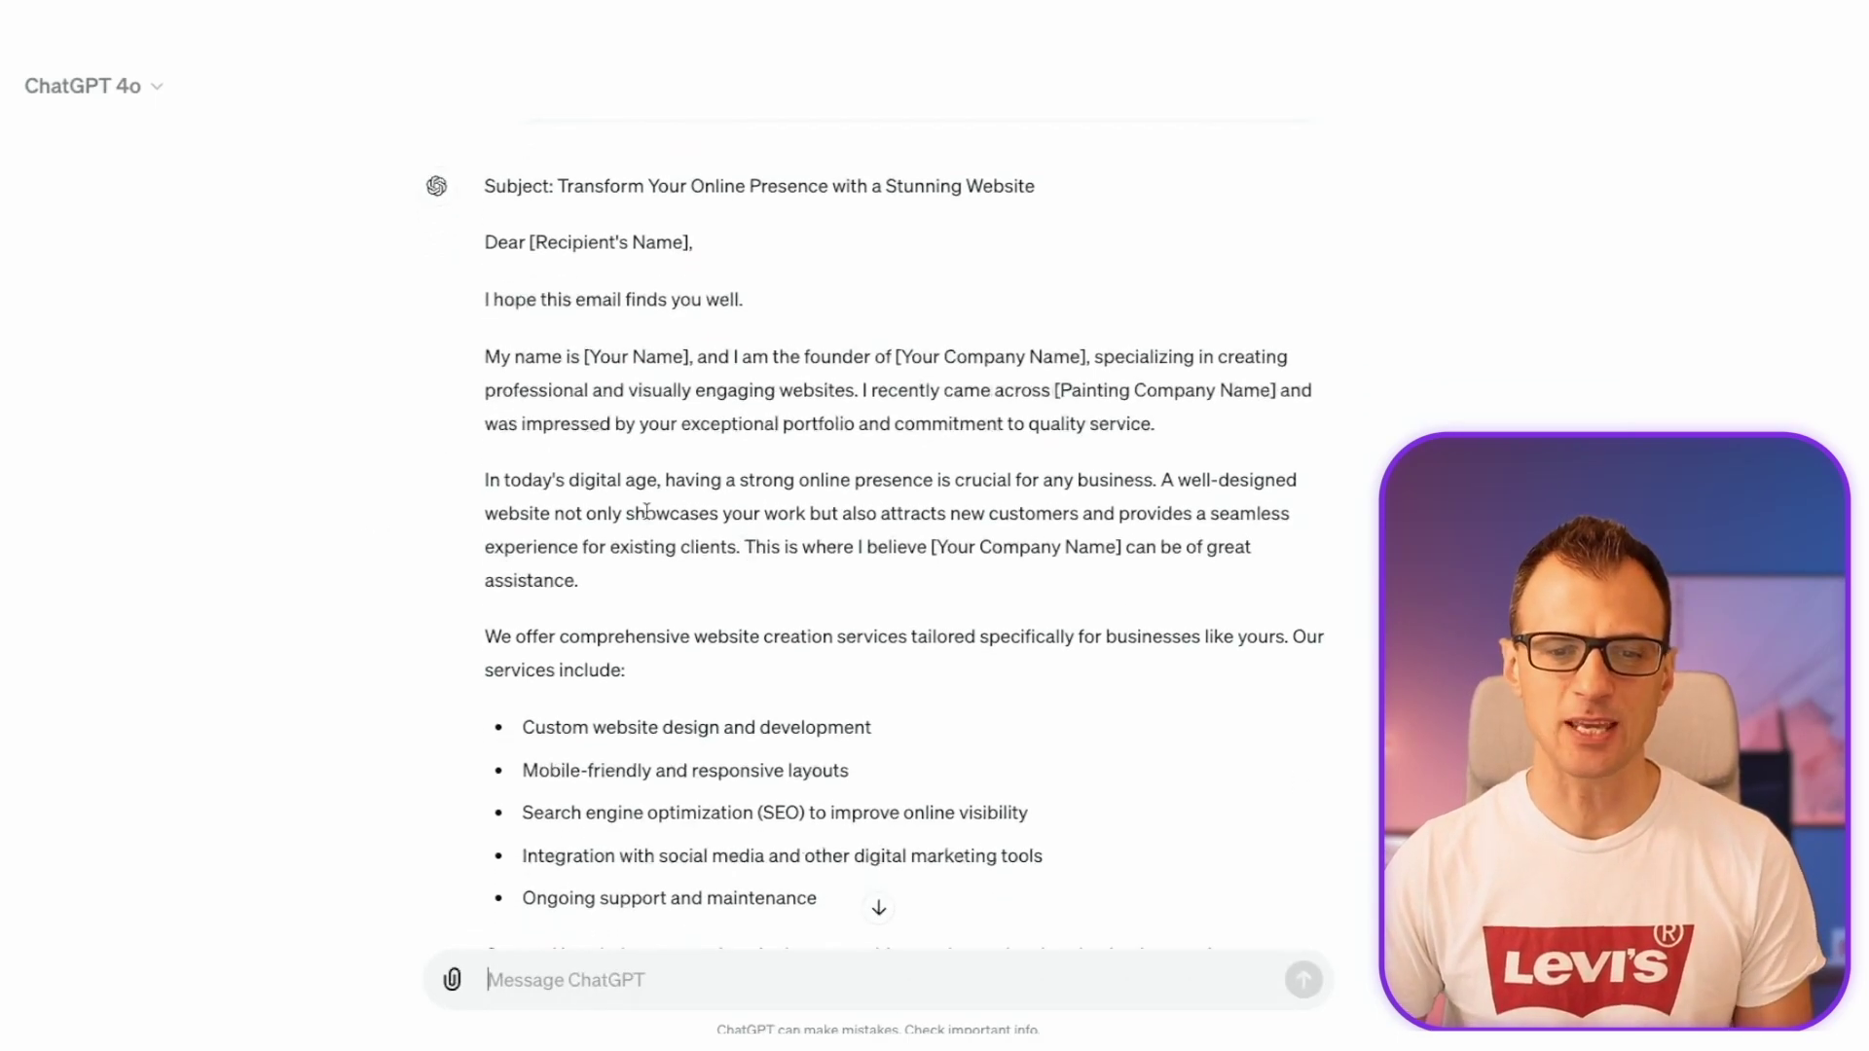
pyautogui.scroll(2, 769, 623)
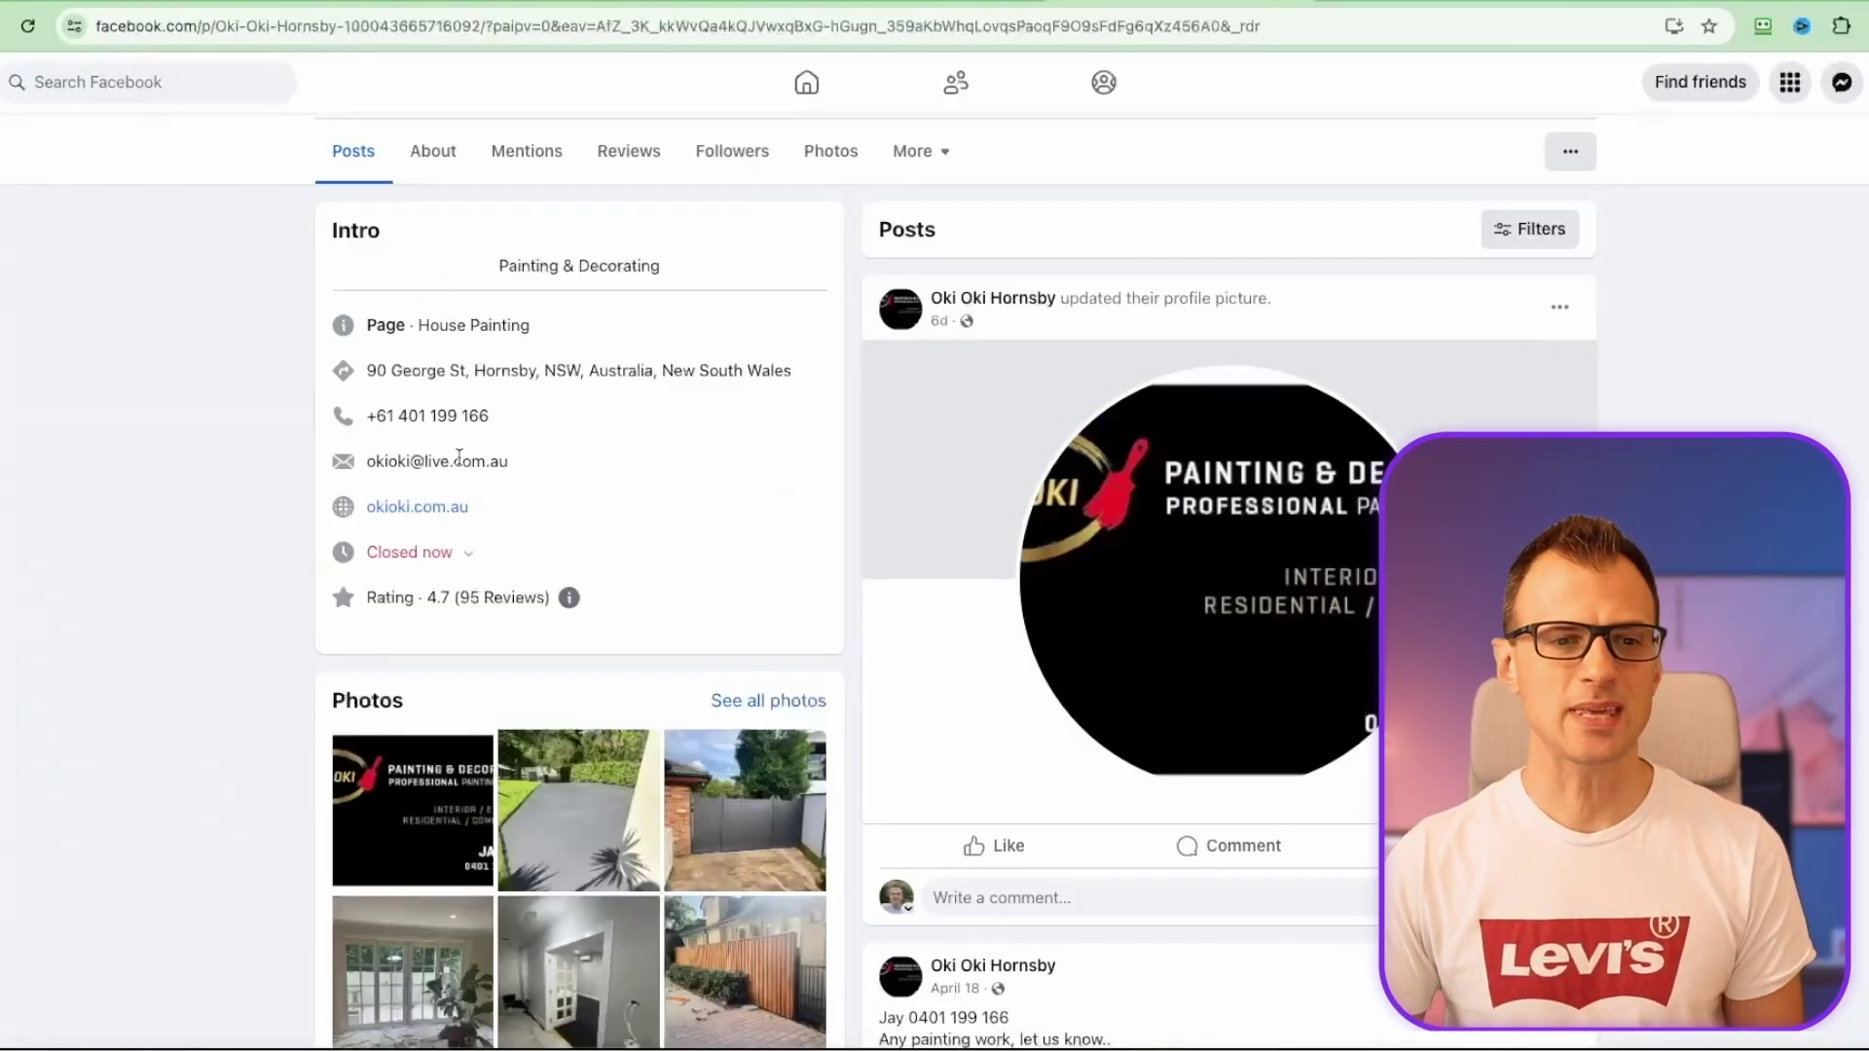
pyautogui.moveTo(512, 465); pyautogui.dragTo(362, 463)
pyautogui.click(92, 540)
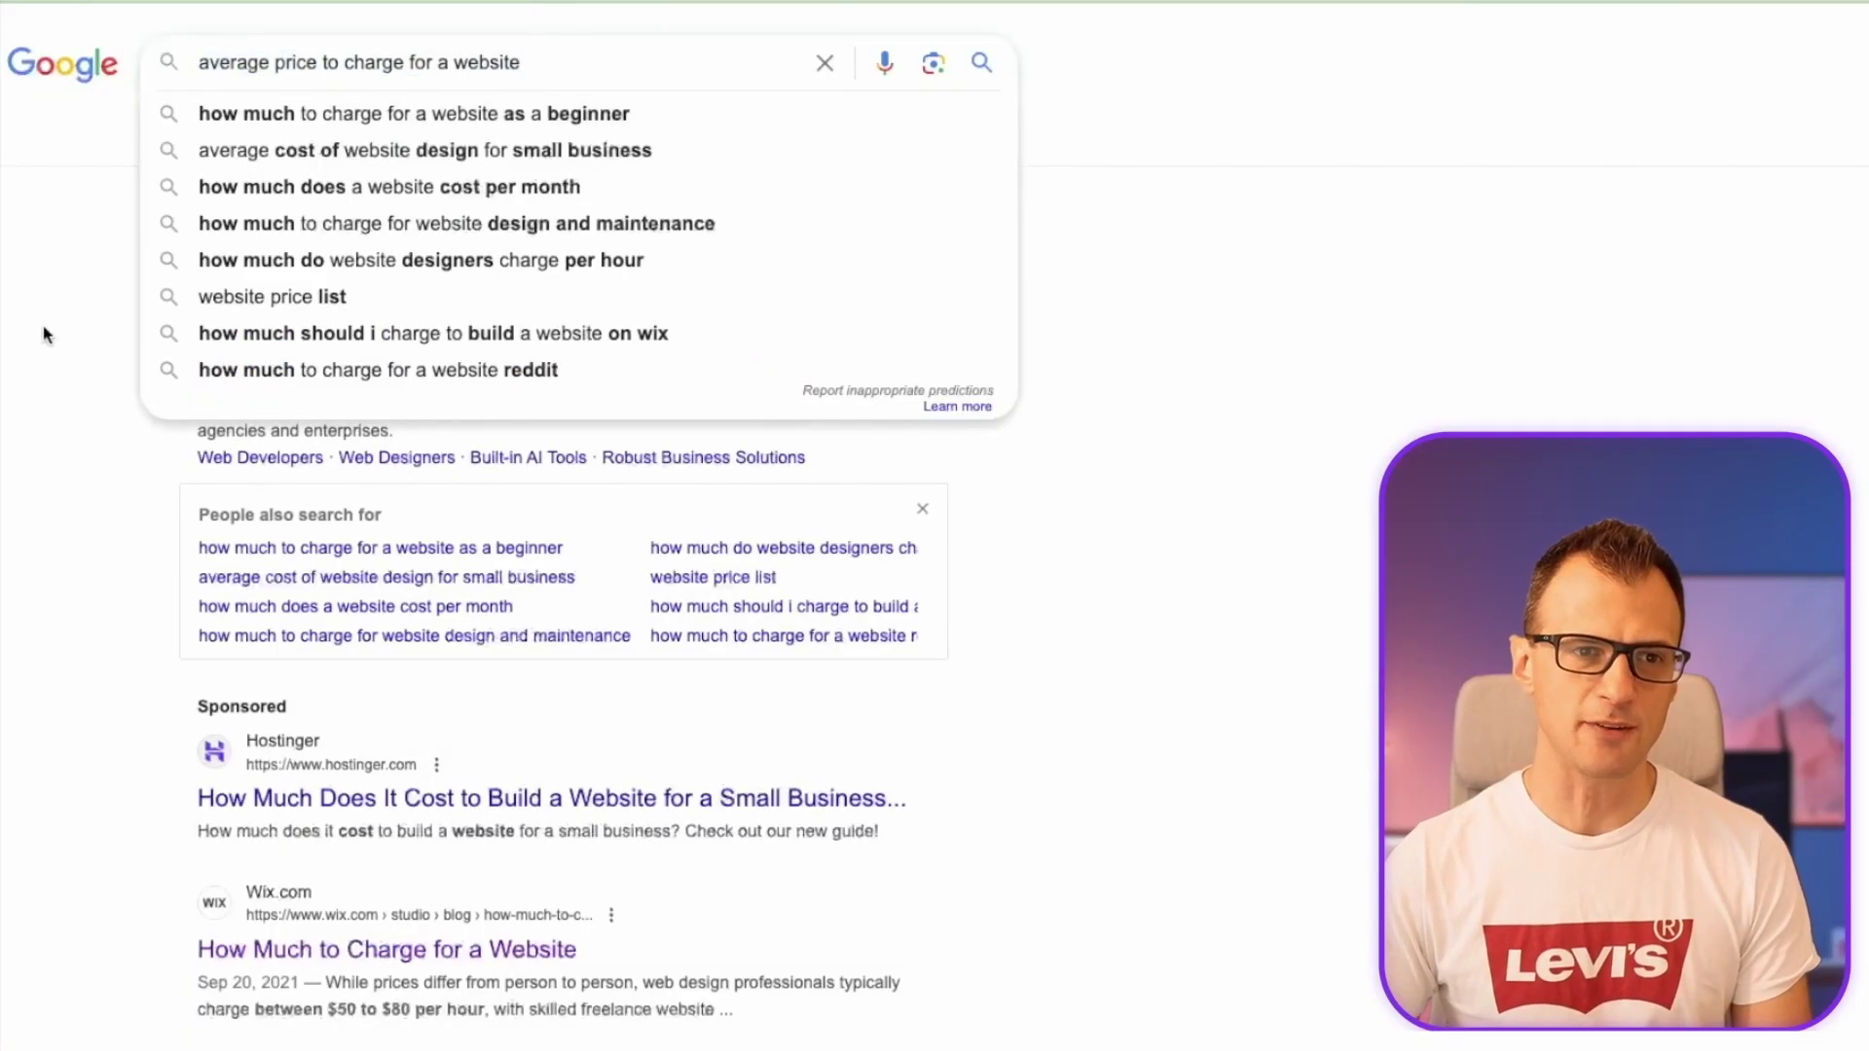
# Review the website-pricing snippets, highlighting design professionals and the $50 to $80 per hour rate
pyautogui.click(43, 334)
pyautogui.scroll(-7, 717, 667)
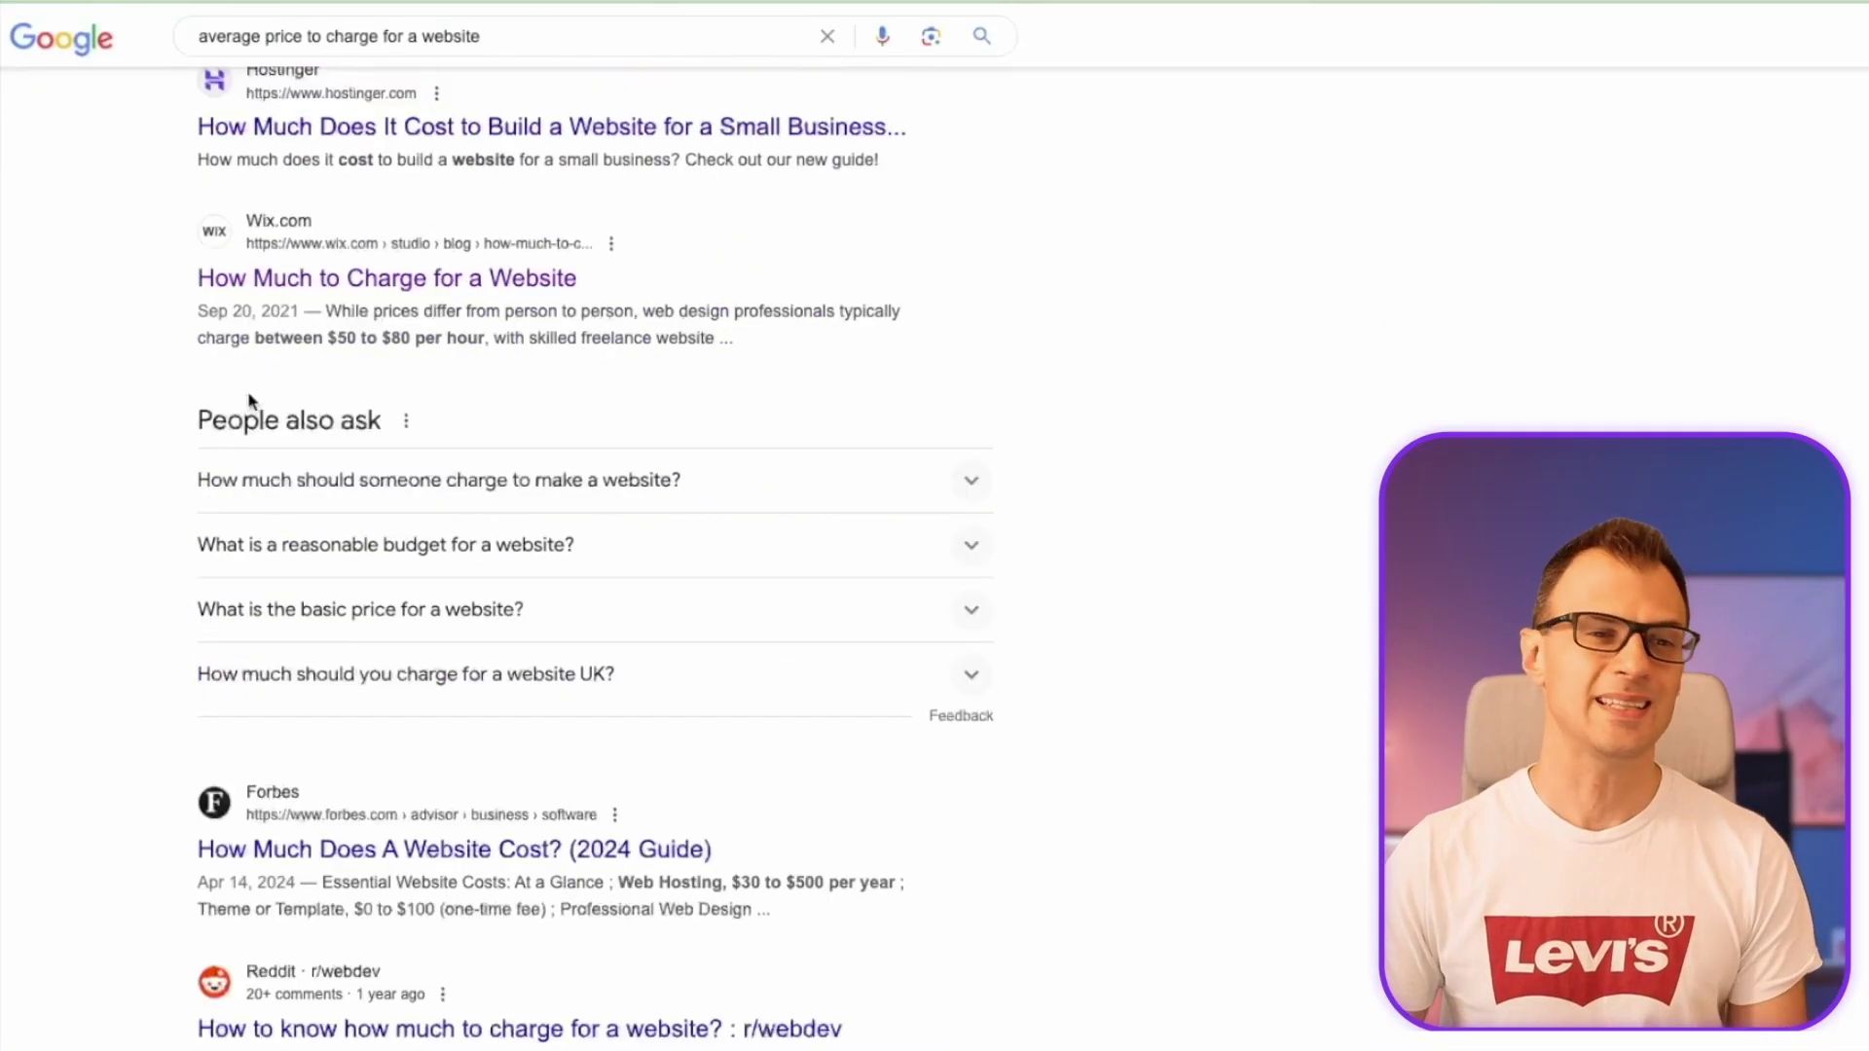
pyautogui.moveTo(711, 314); pyautogui.dragTo(817, 323)
pyautogui.moveTo(335, 341); pyautogui.dragTo(461, 342)
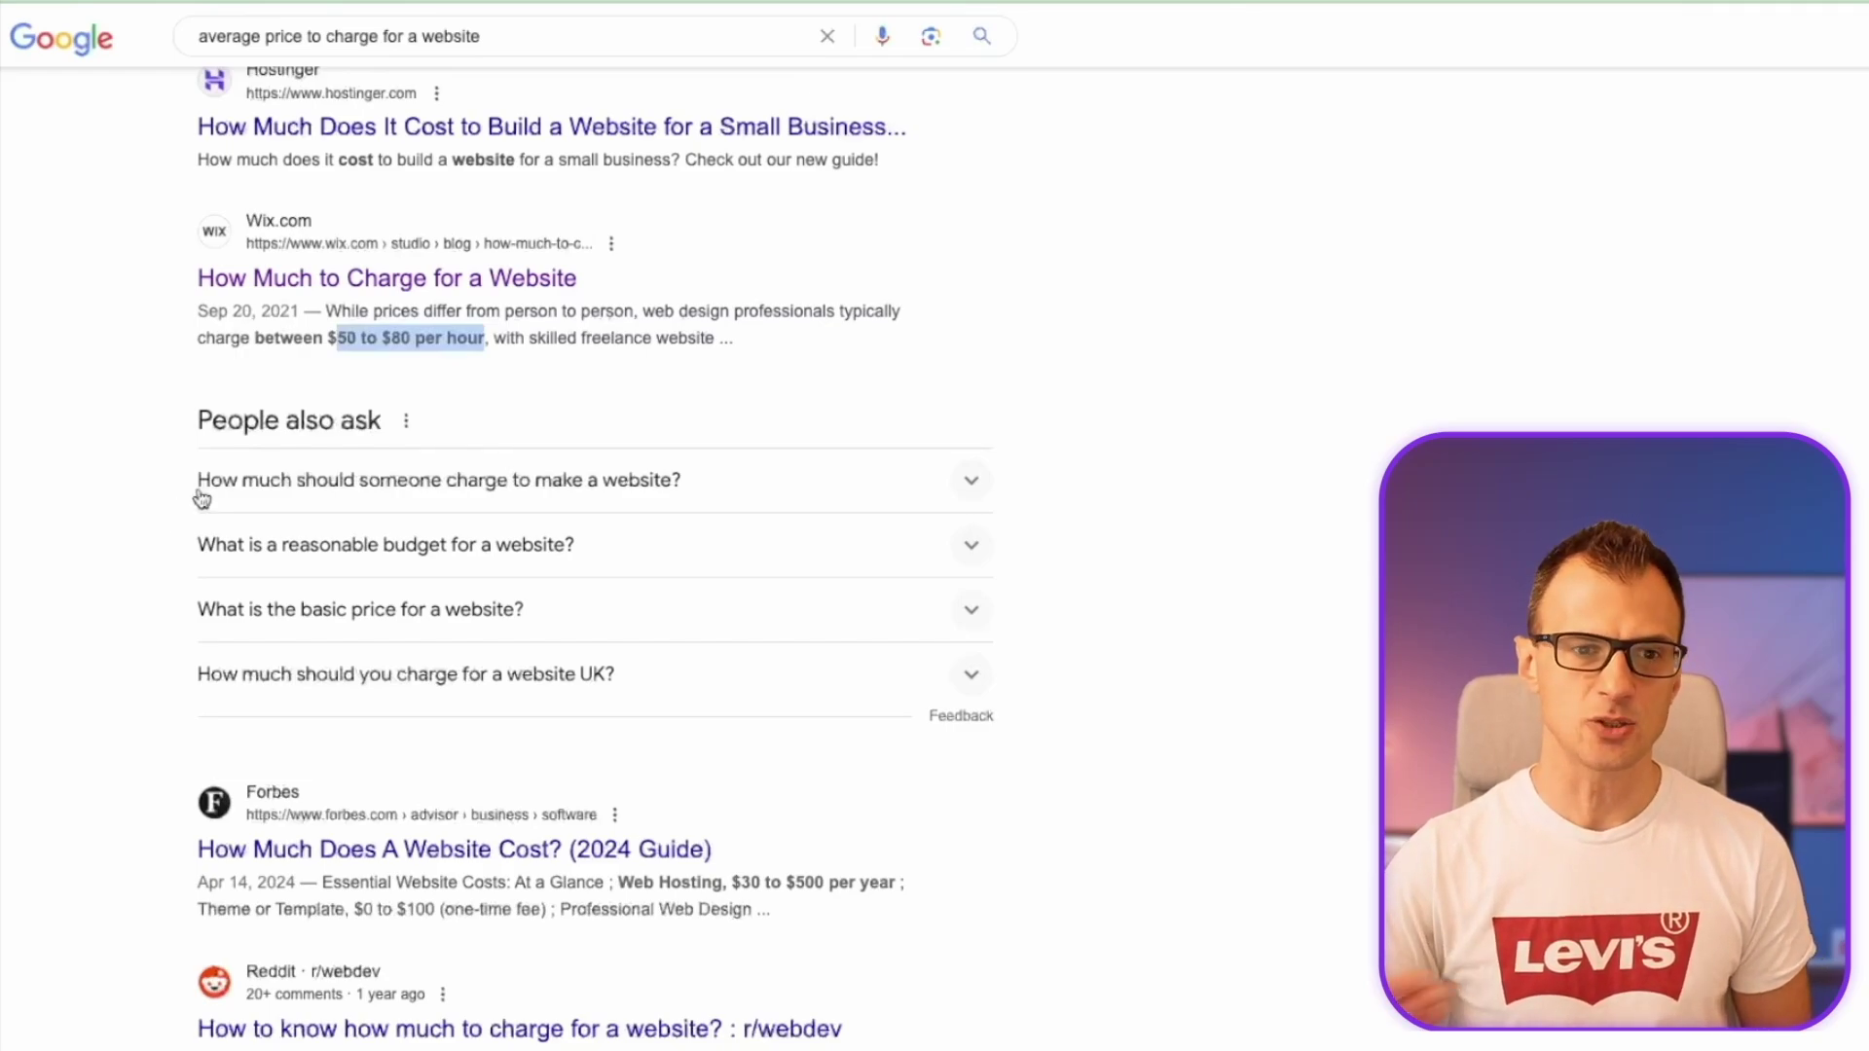
pyautogui.click(489, 346)
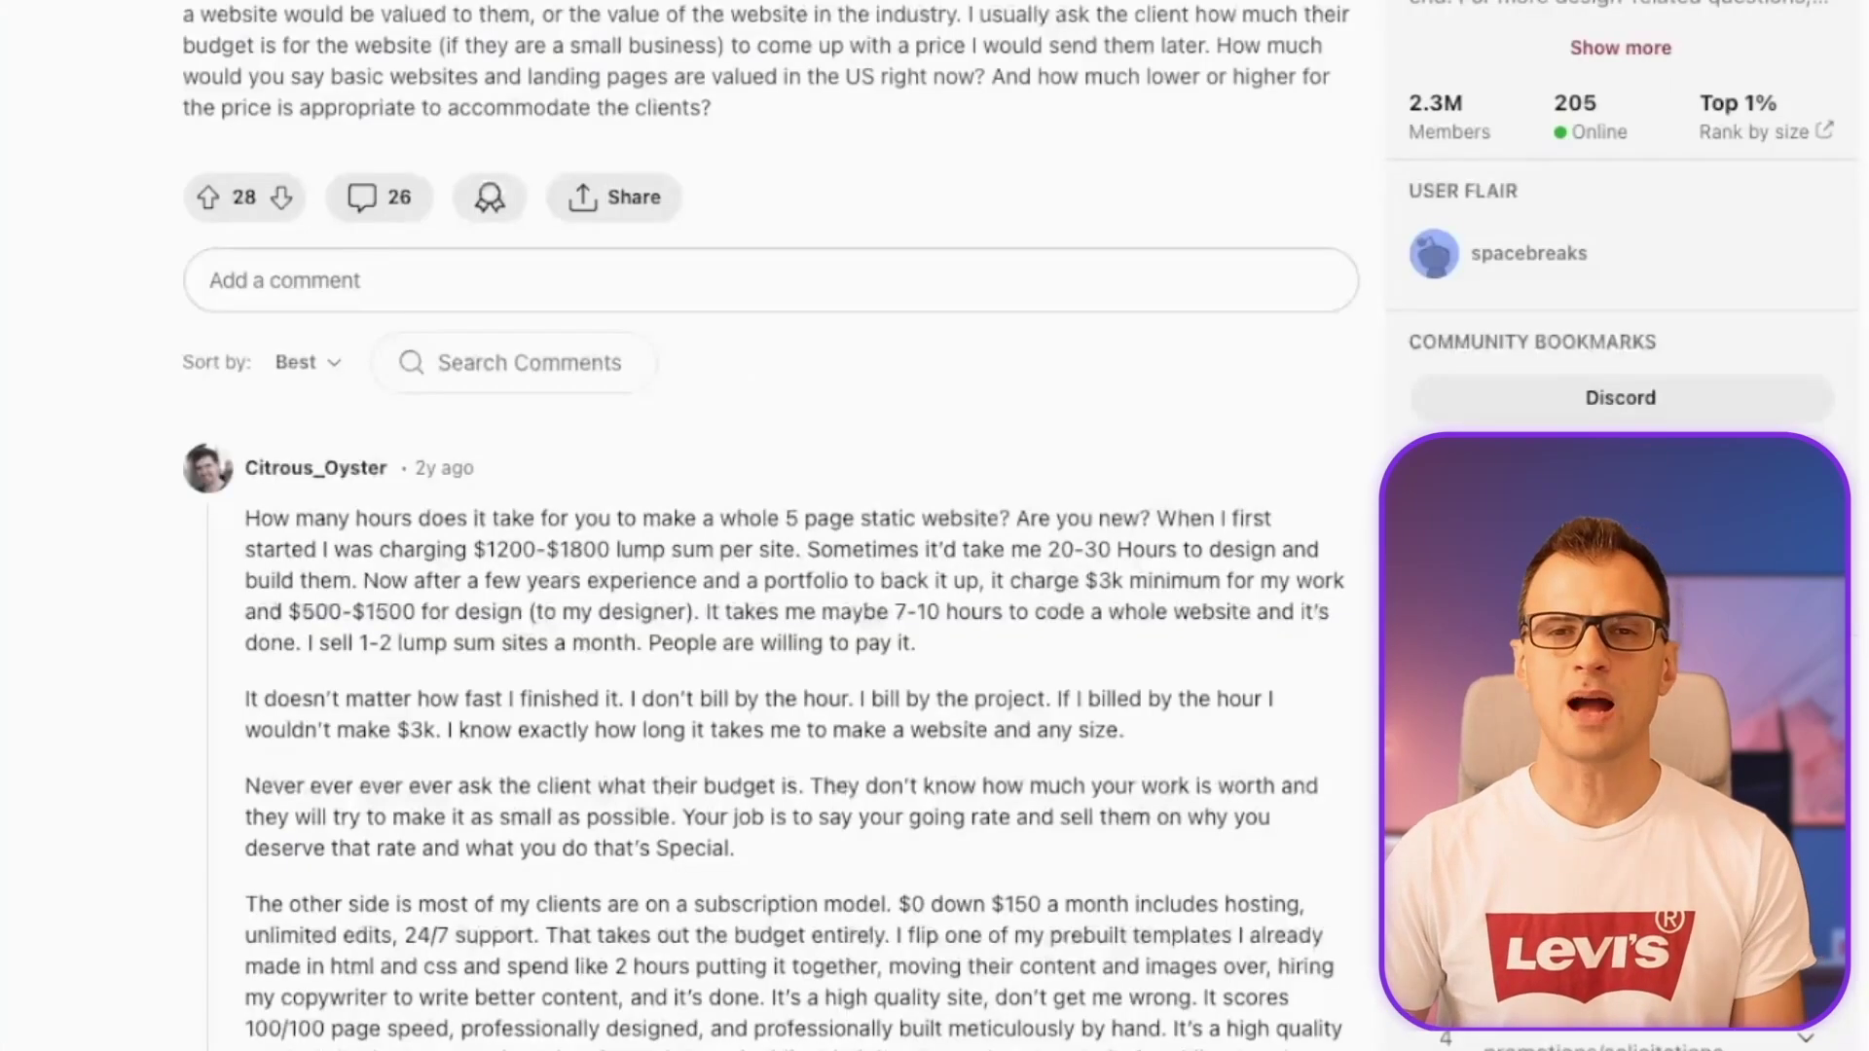
pyautogui.scroll(-4, 597, 355)
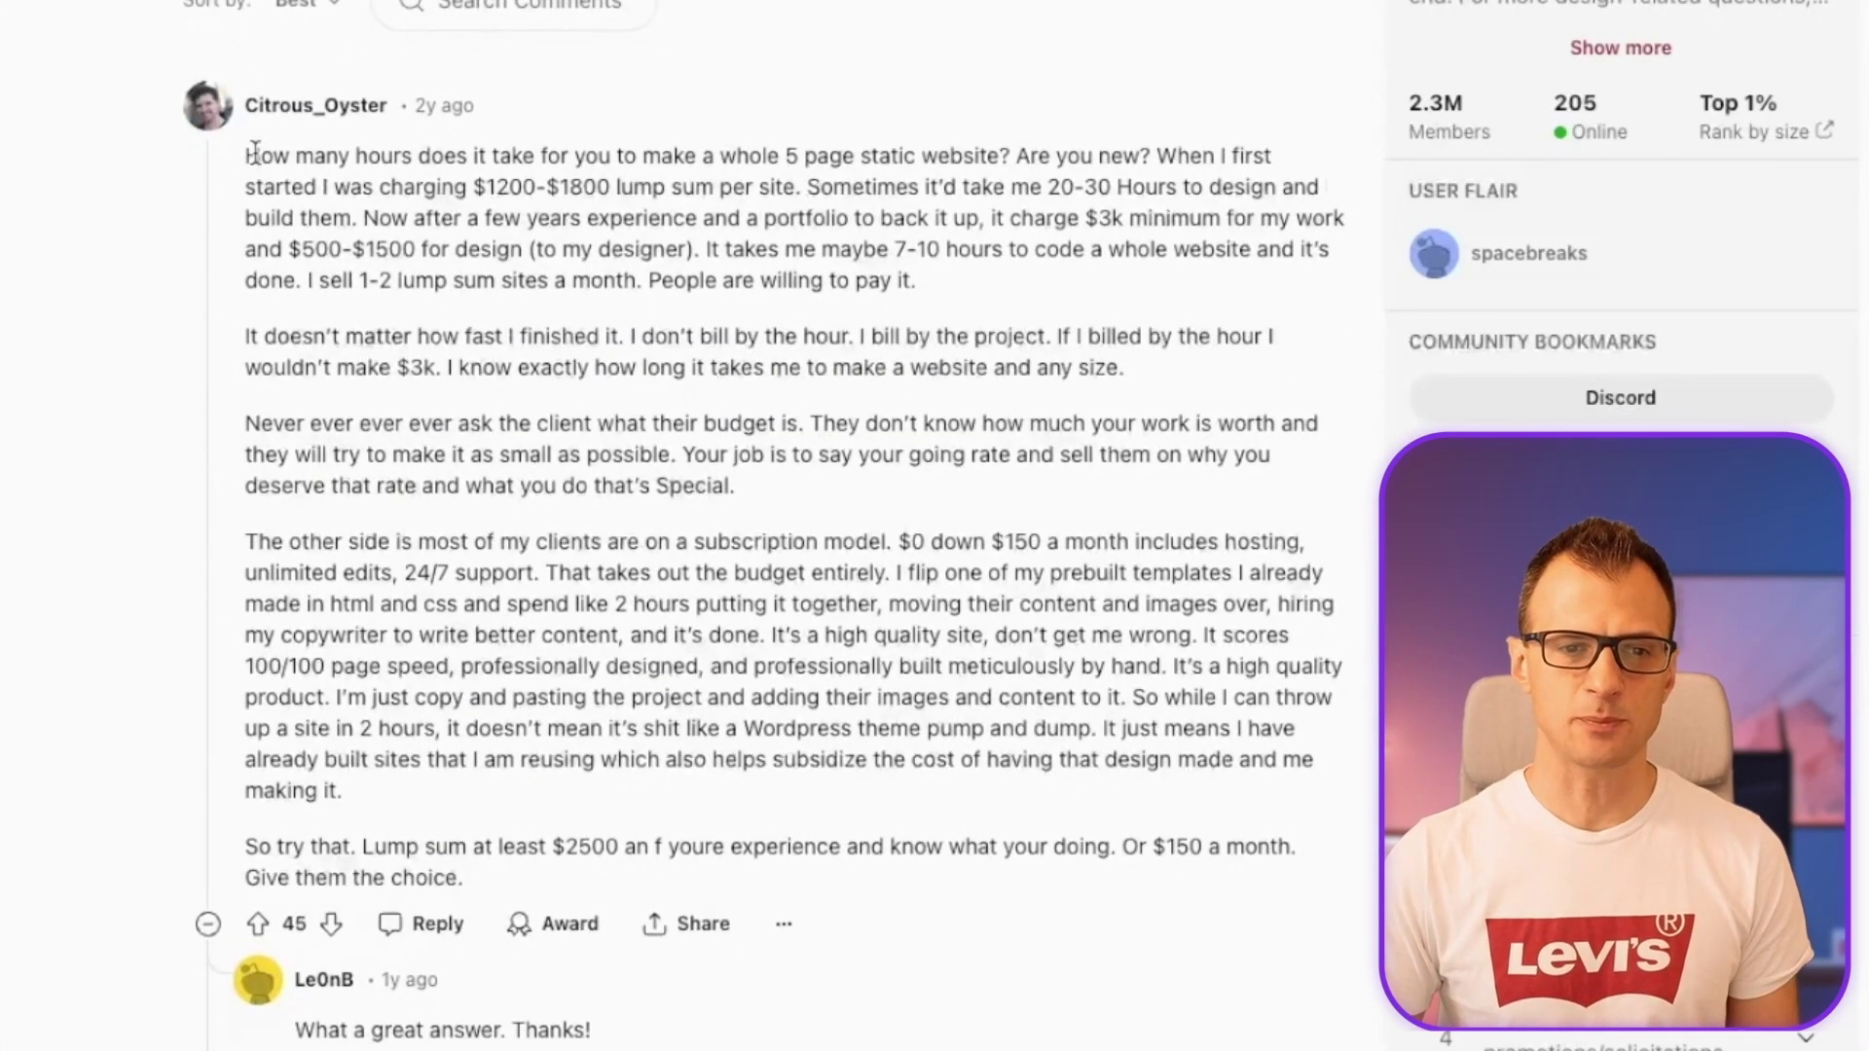
# Highlight the top comment's passages on a whole 5 page static site and the $1200-$1800 lump sum
pyautogui.doubleClick(273, 185)
pyautogui.click(1228, 161)
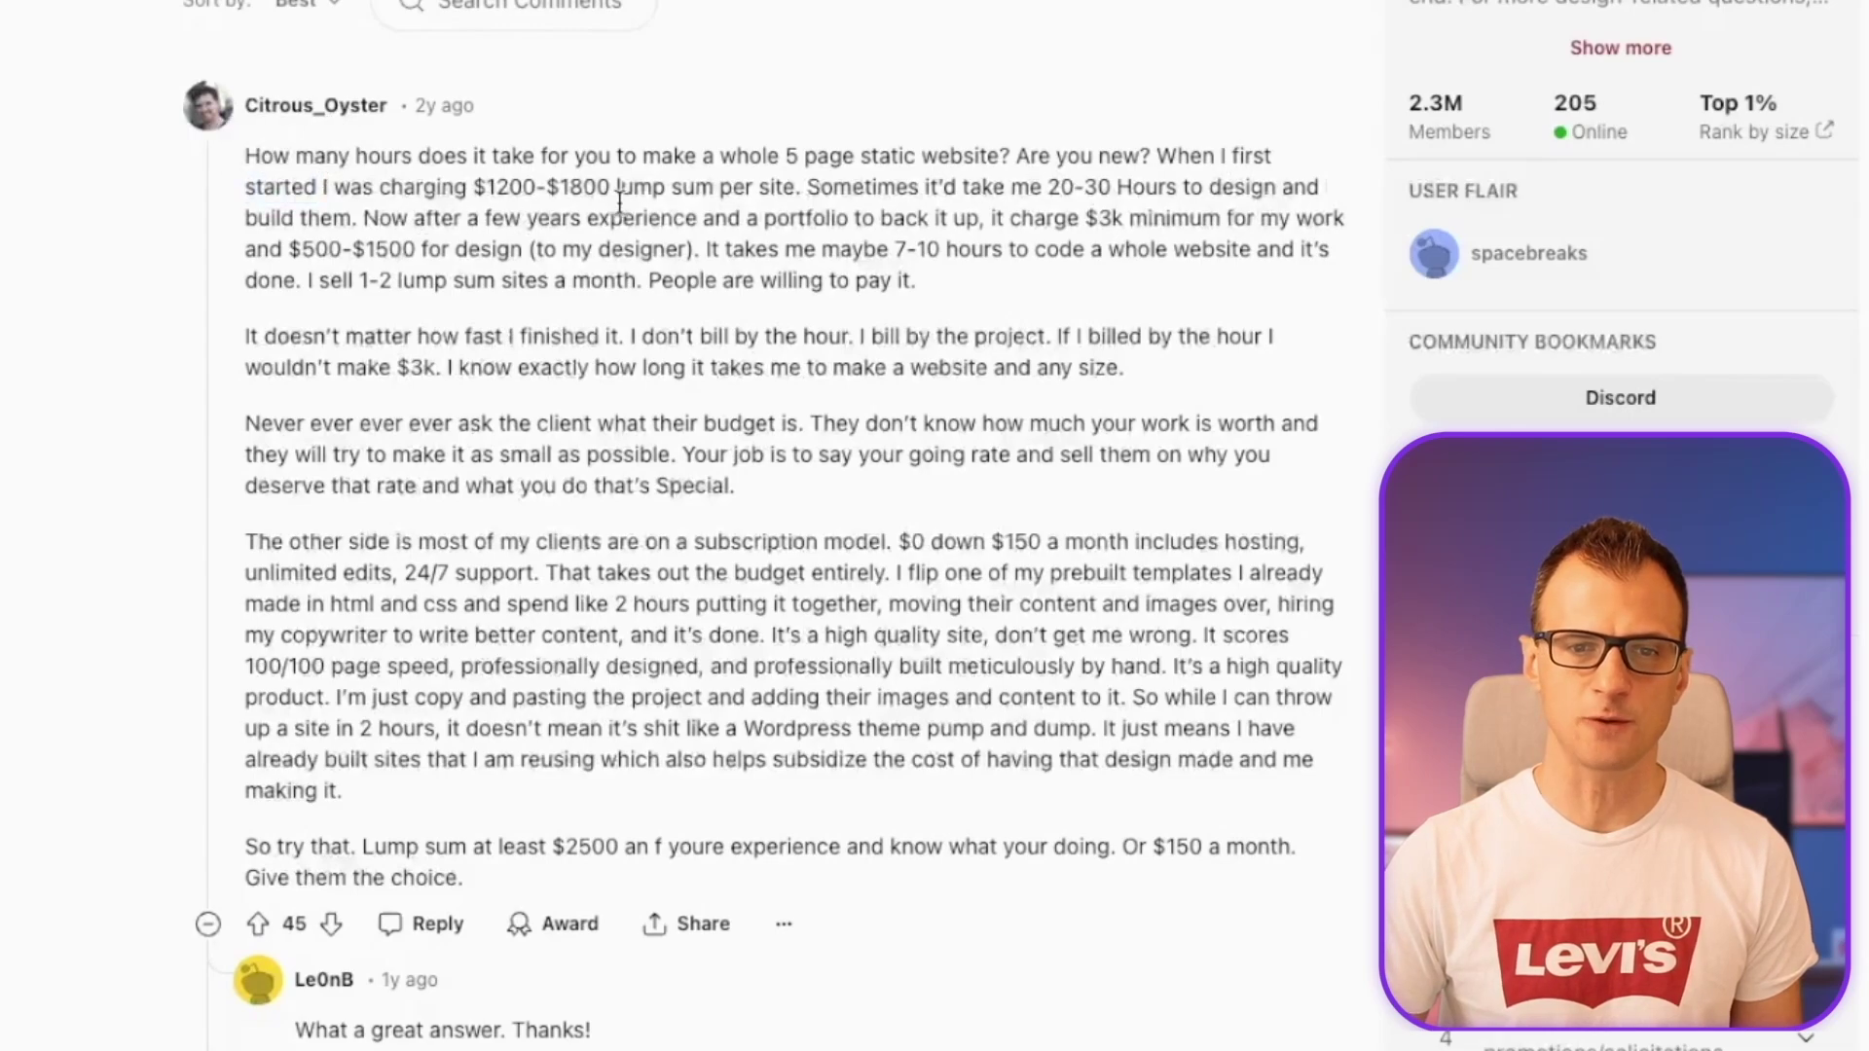
pyautogui.moveTo(718, 157); pyautogui.dragTo(940, 160)
pyautogui.click(249, 200)
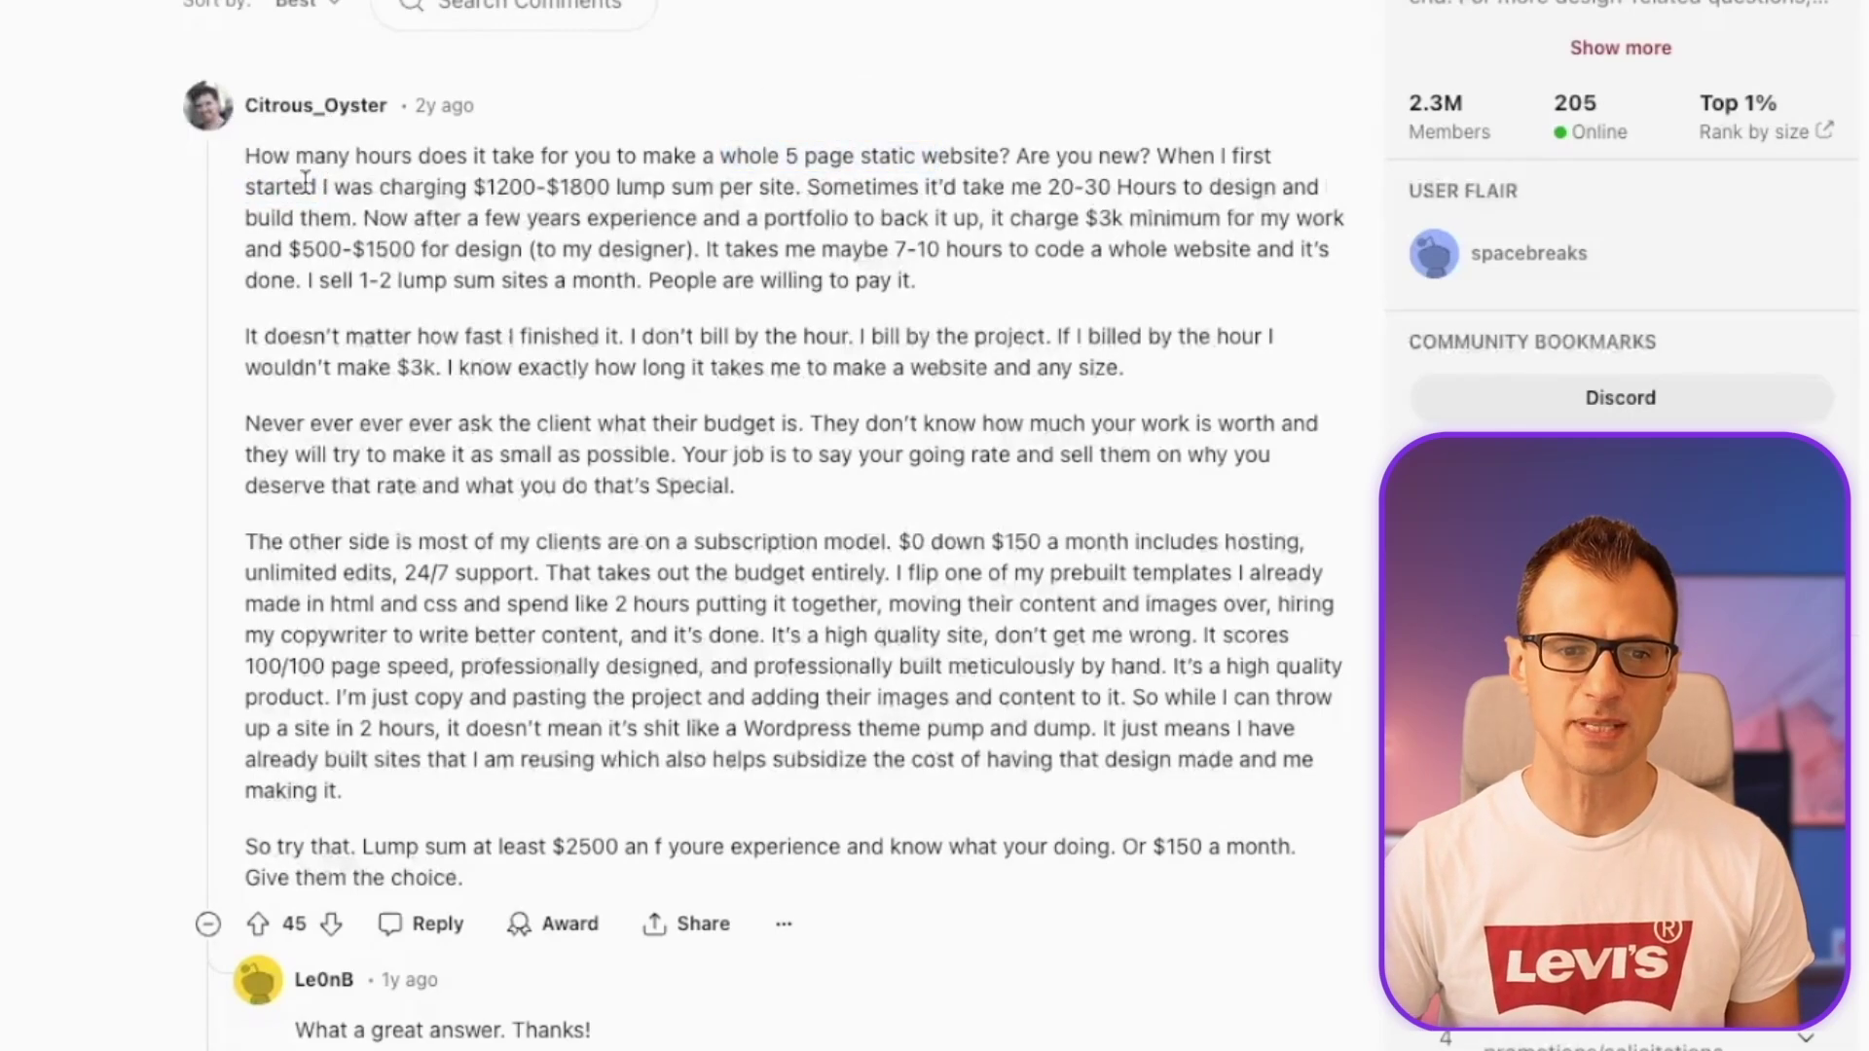
pyautogui.moveTo(305, 181); pyautogui.dragTo(626, 185)
pyautogui.click(510, 185)
pyautogui.moveTo(443, 185); pyautogui.dragTo(759, 188)
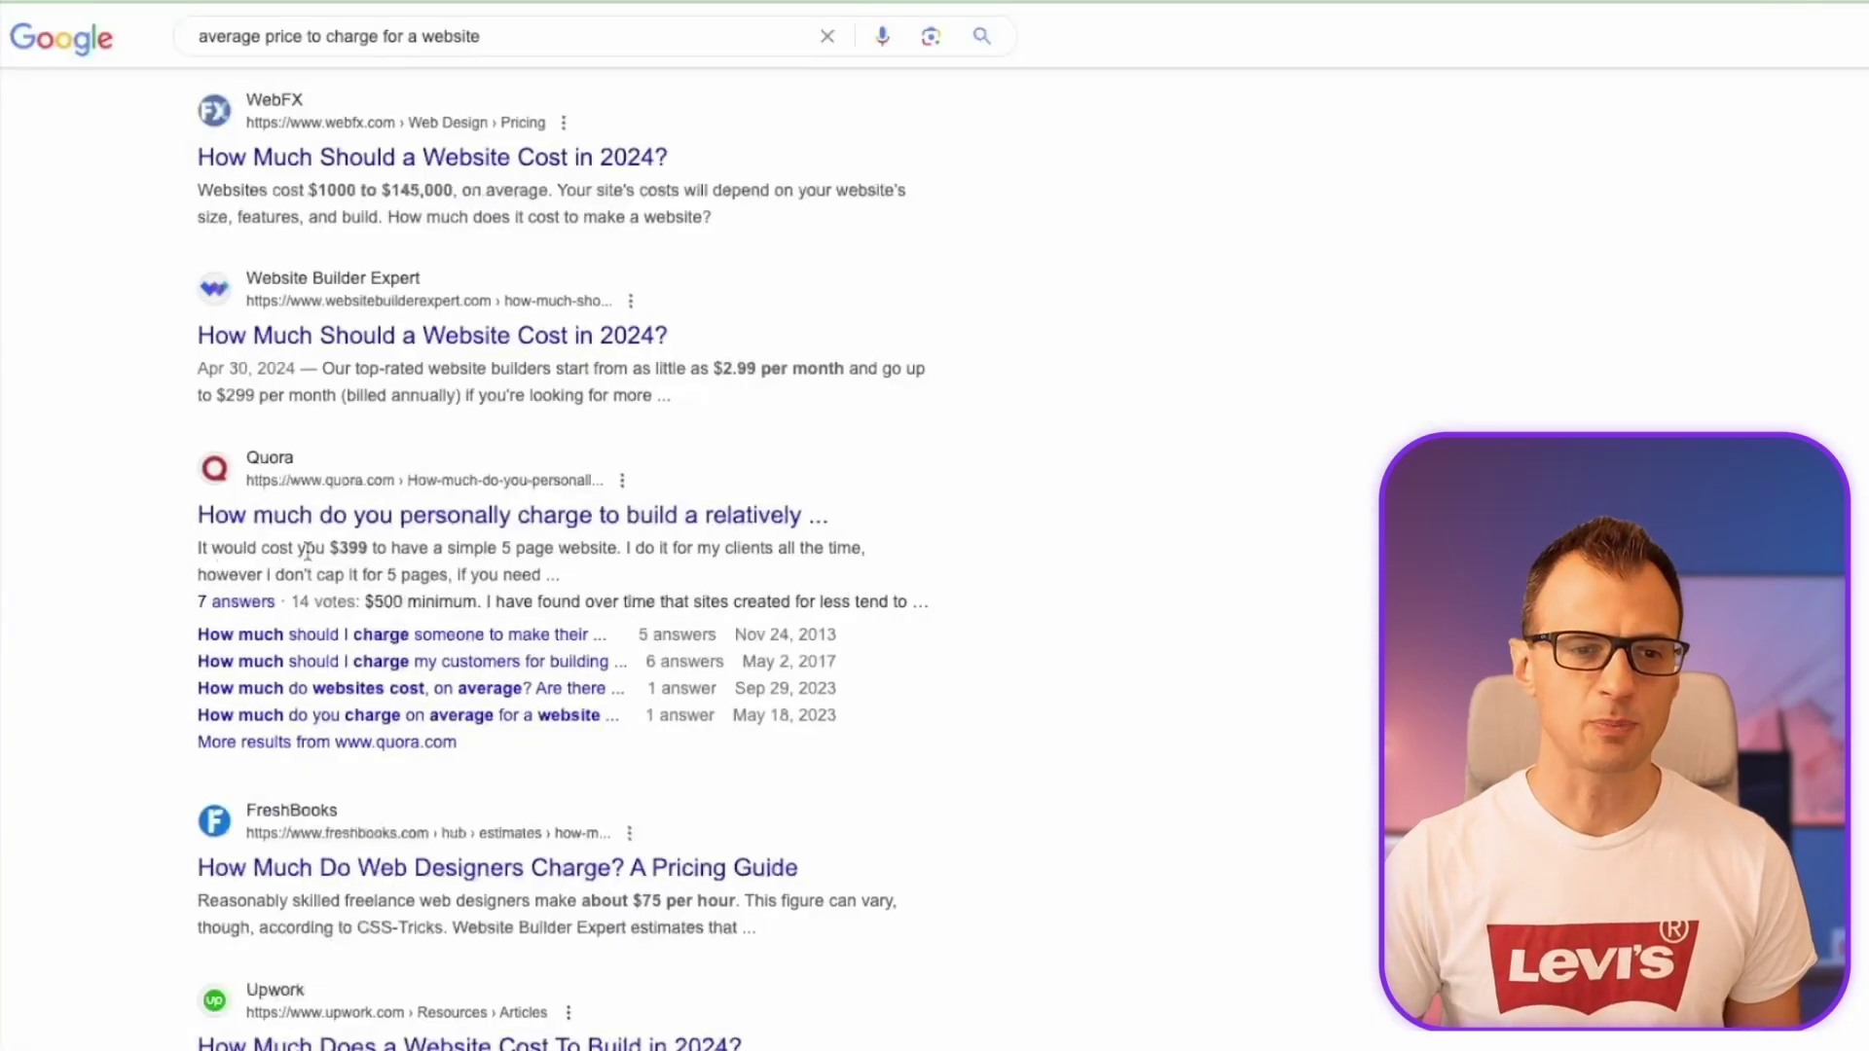
# Highlight the $399 price in the Quora snippet, then clear the highlight
pyautogui.moveTo(338, 547); pyautogui.dragTo(505, 604)
pyautogui.click(505, 603)
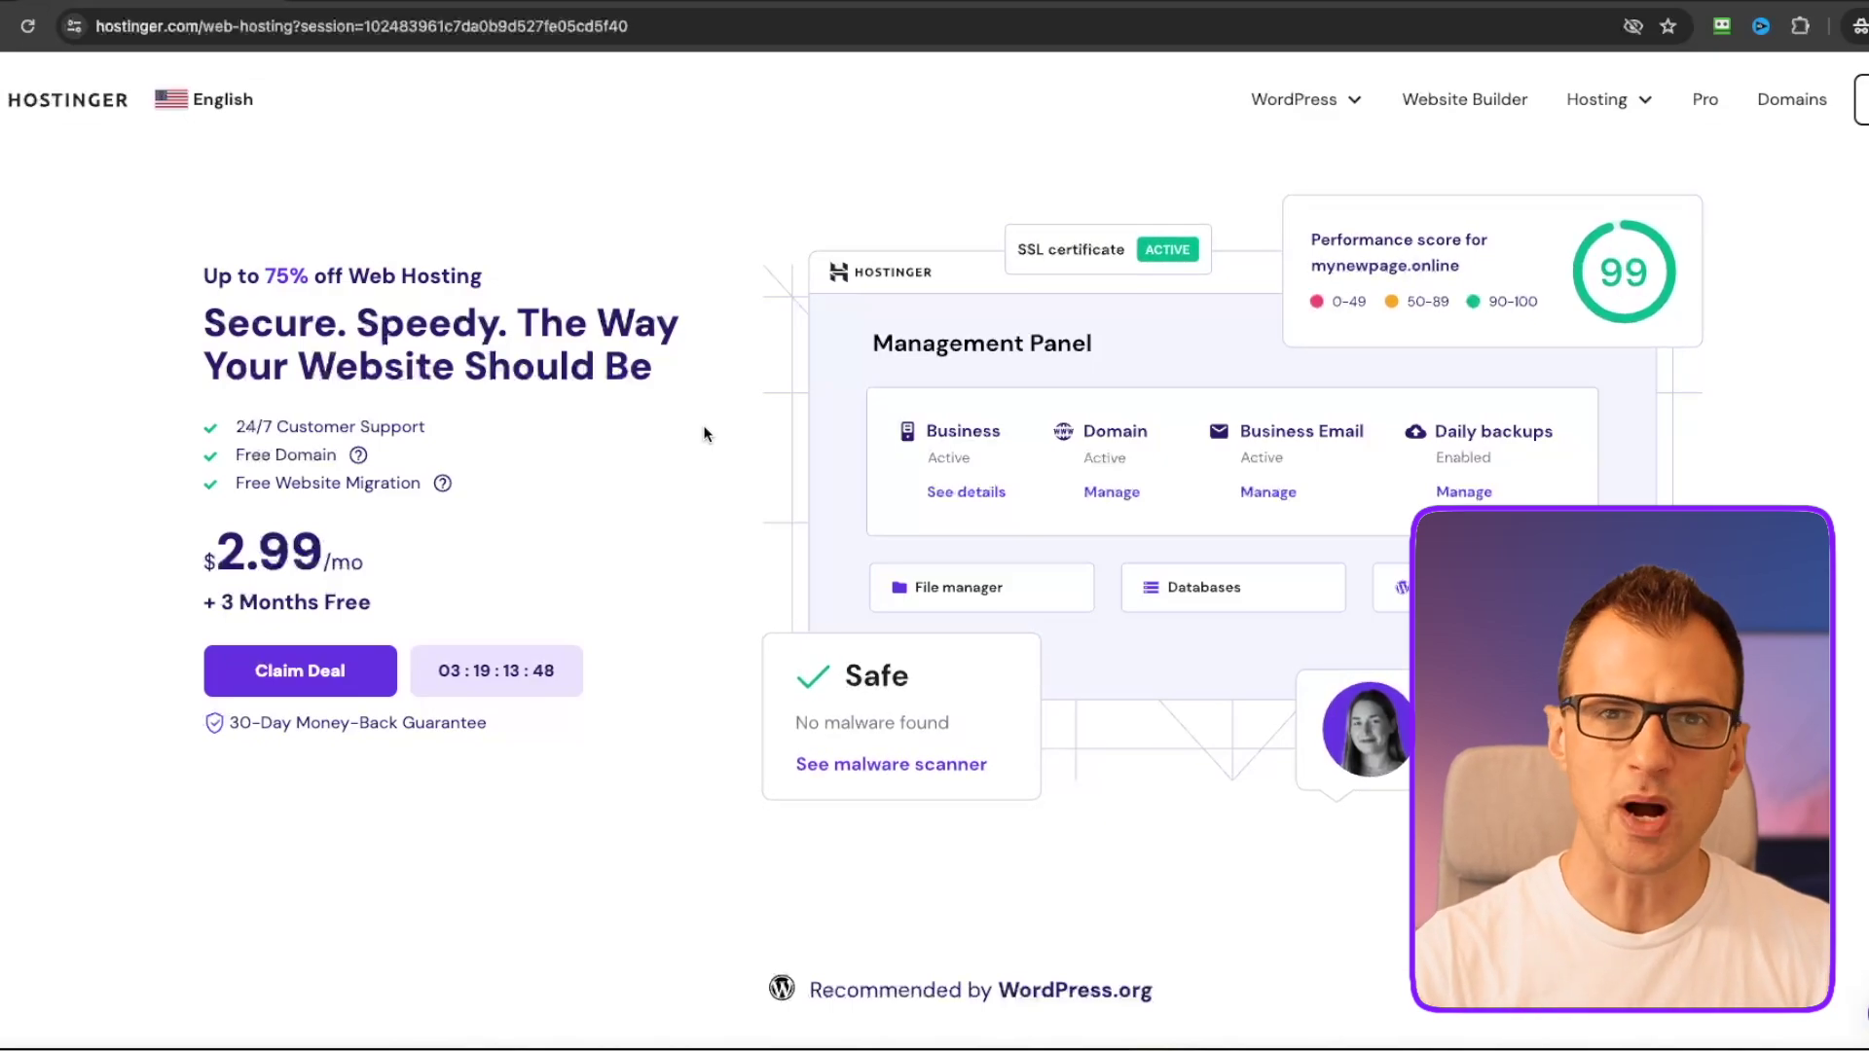
# Scroll to 'Pick Your Perfect Plan' and add the Business plan to the cart
pyautogui.scroll(-7, 575, 428)
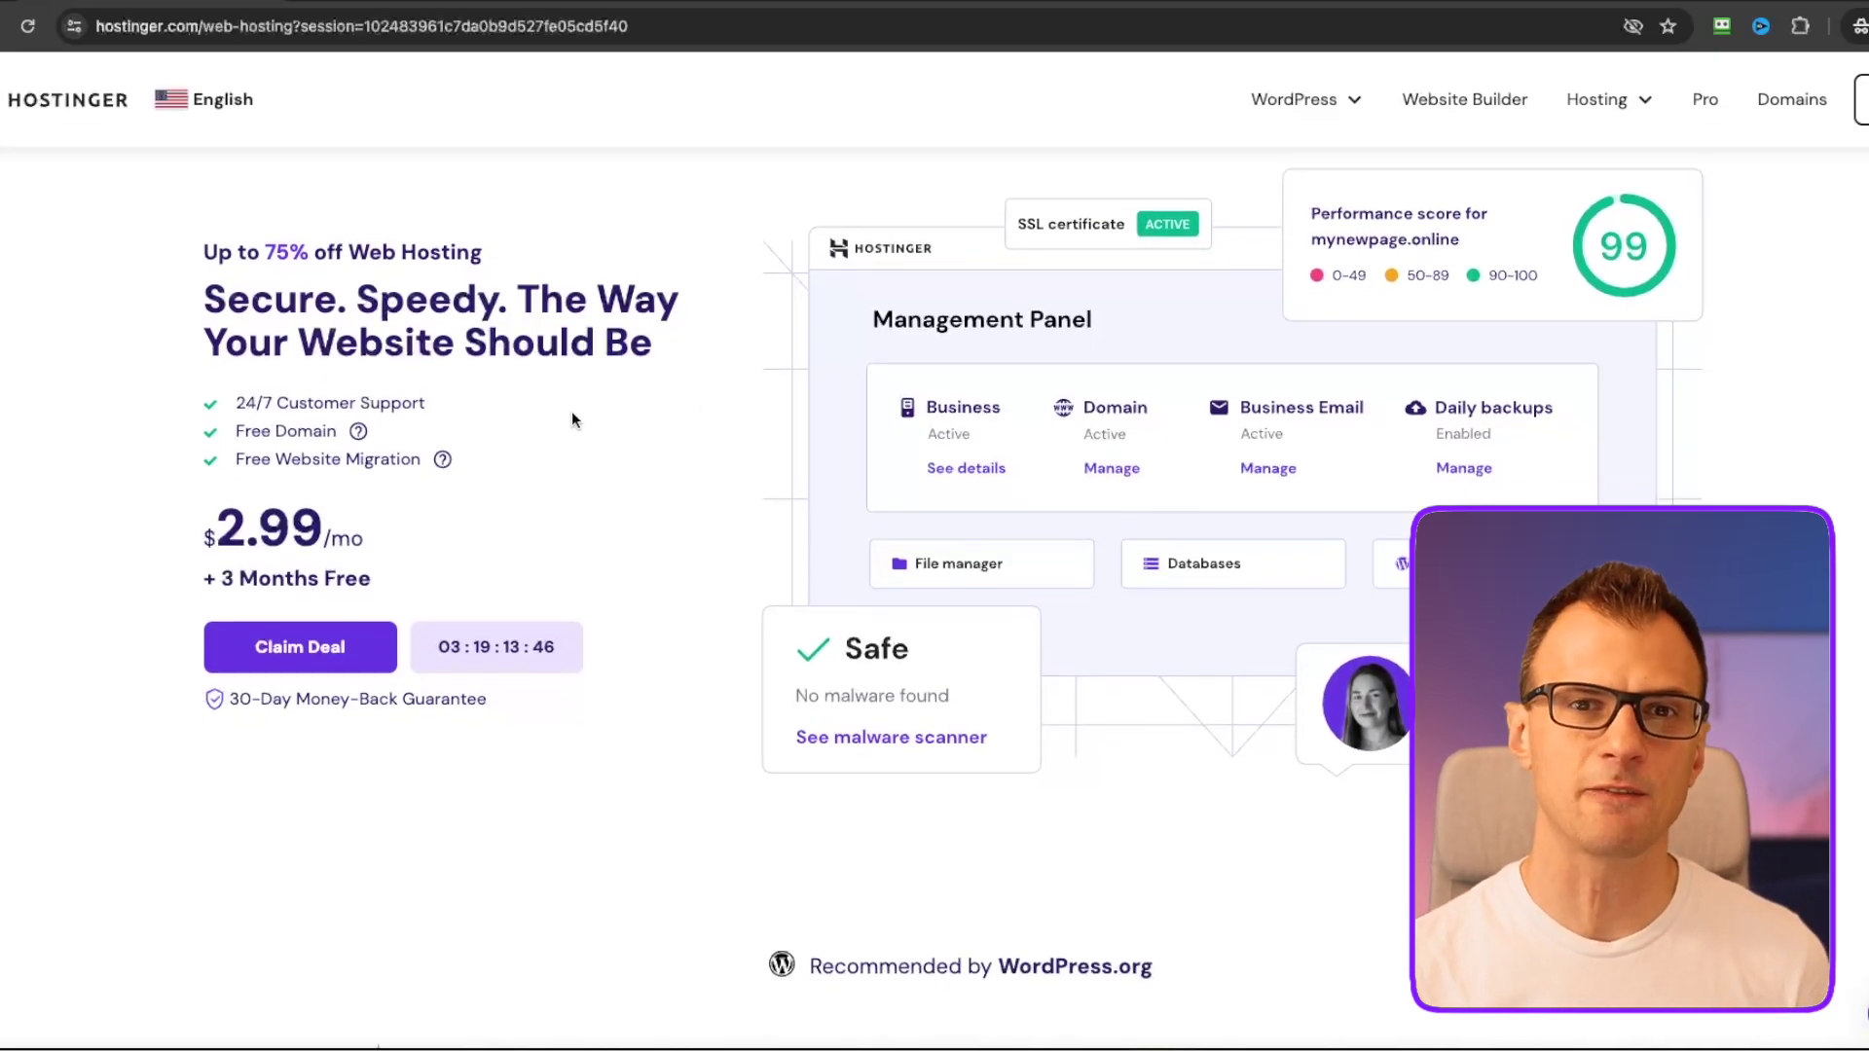
pyautogui.scroll(-2, 577, 473)
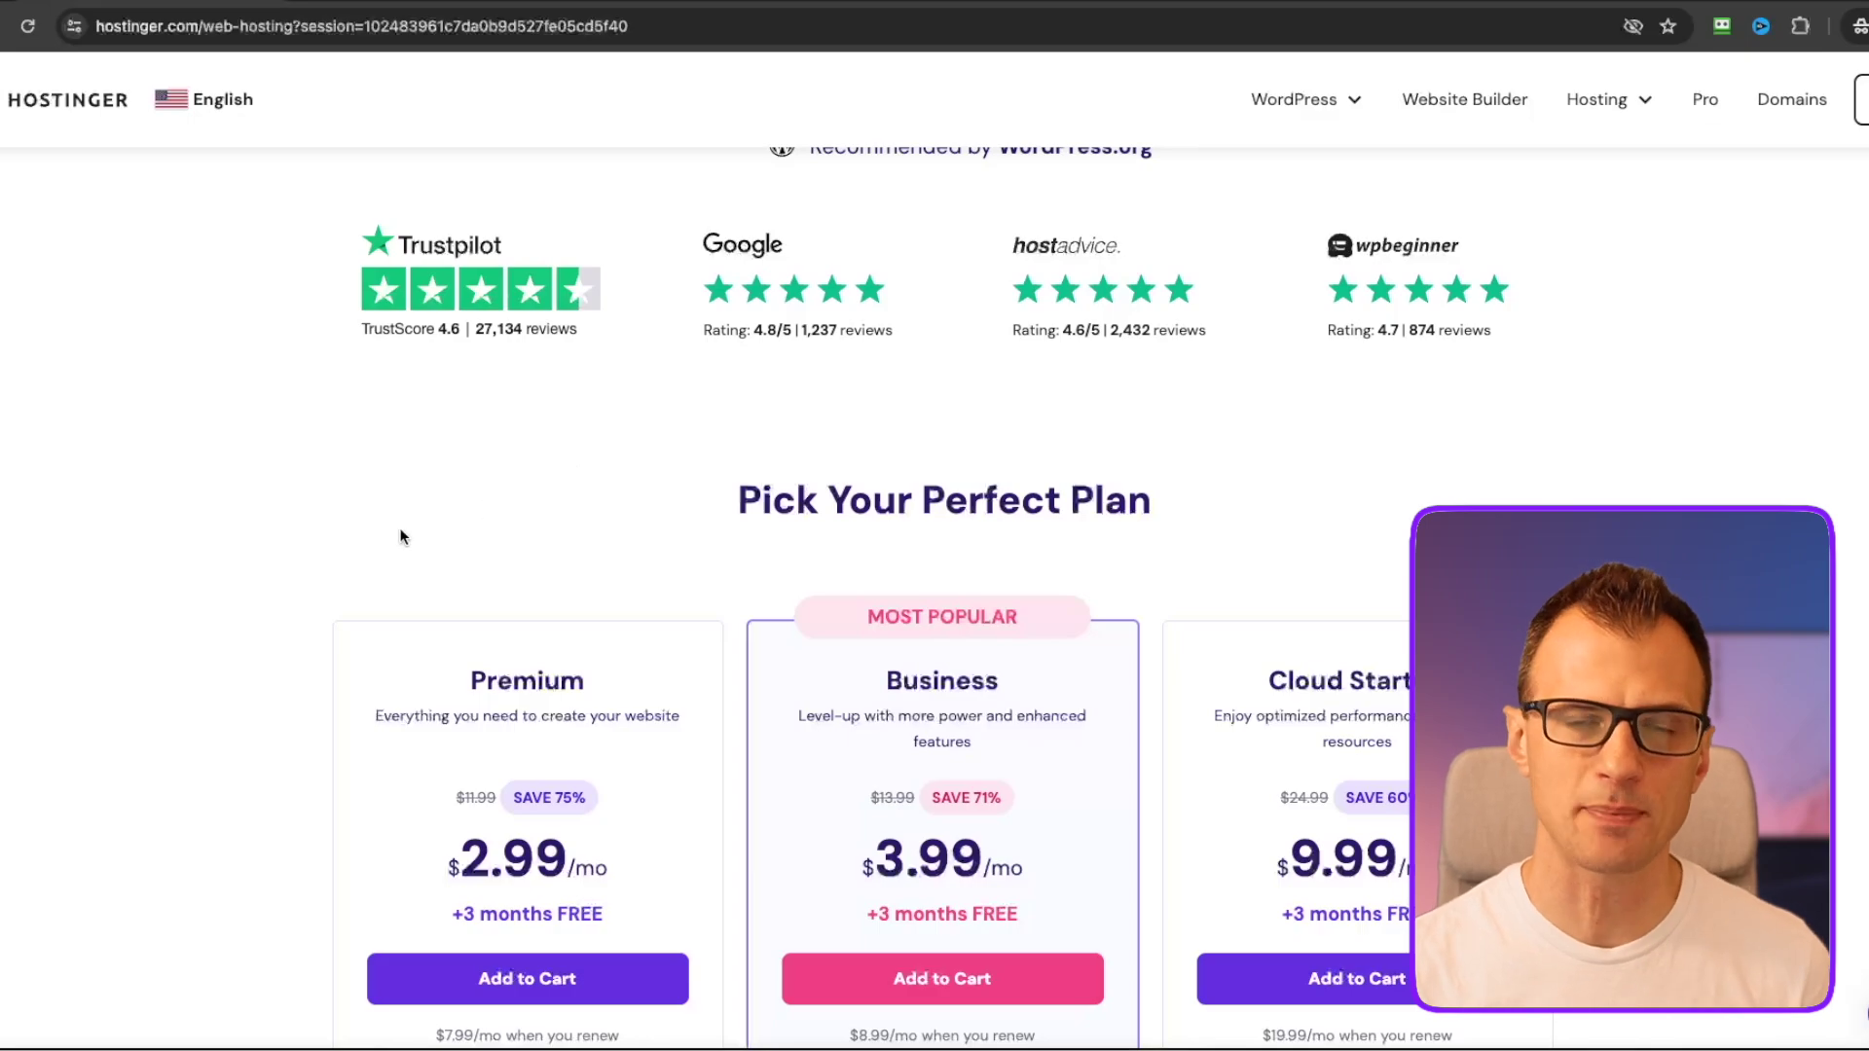
pyautogui.scroll(7, 400, 536)
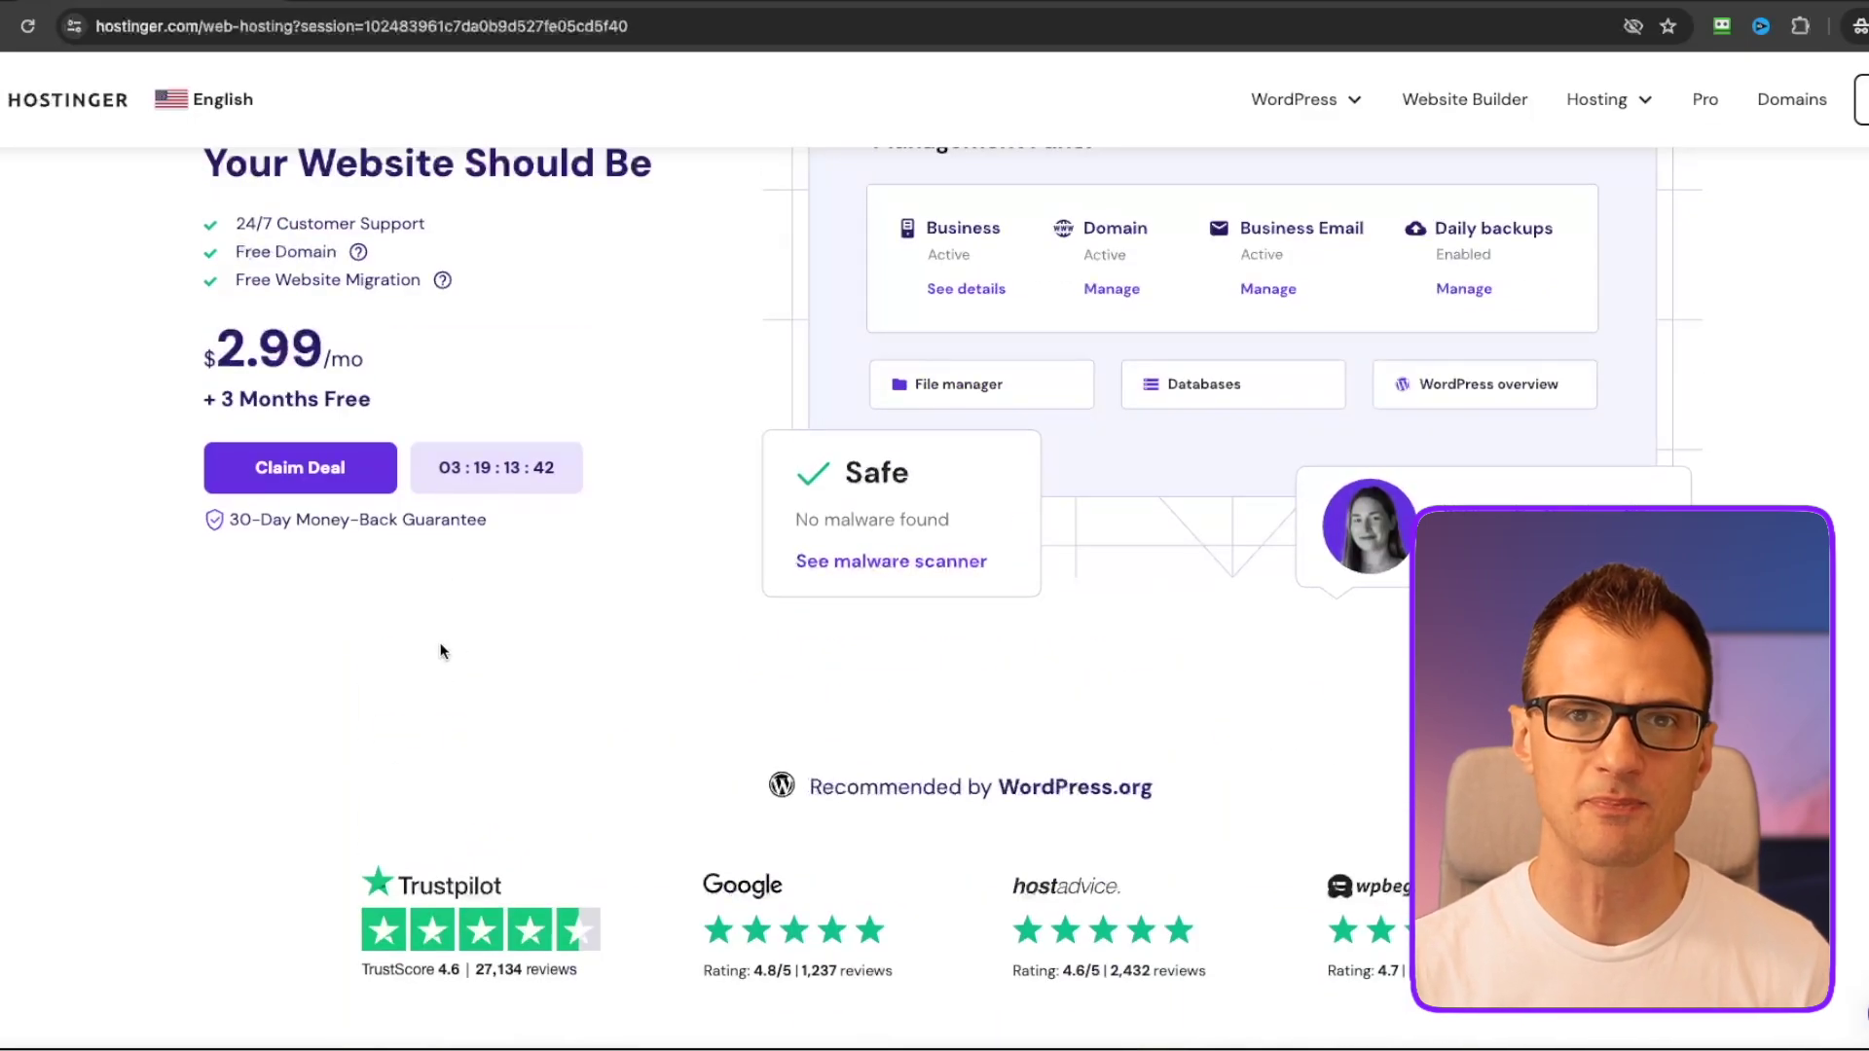
pyautogui.scroll(2, 458, 681)
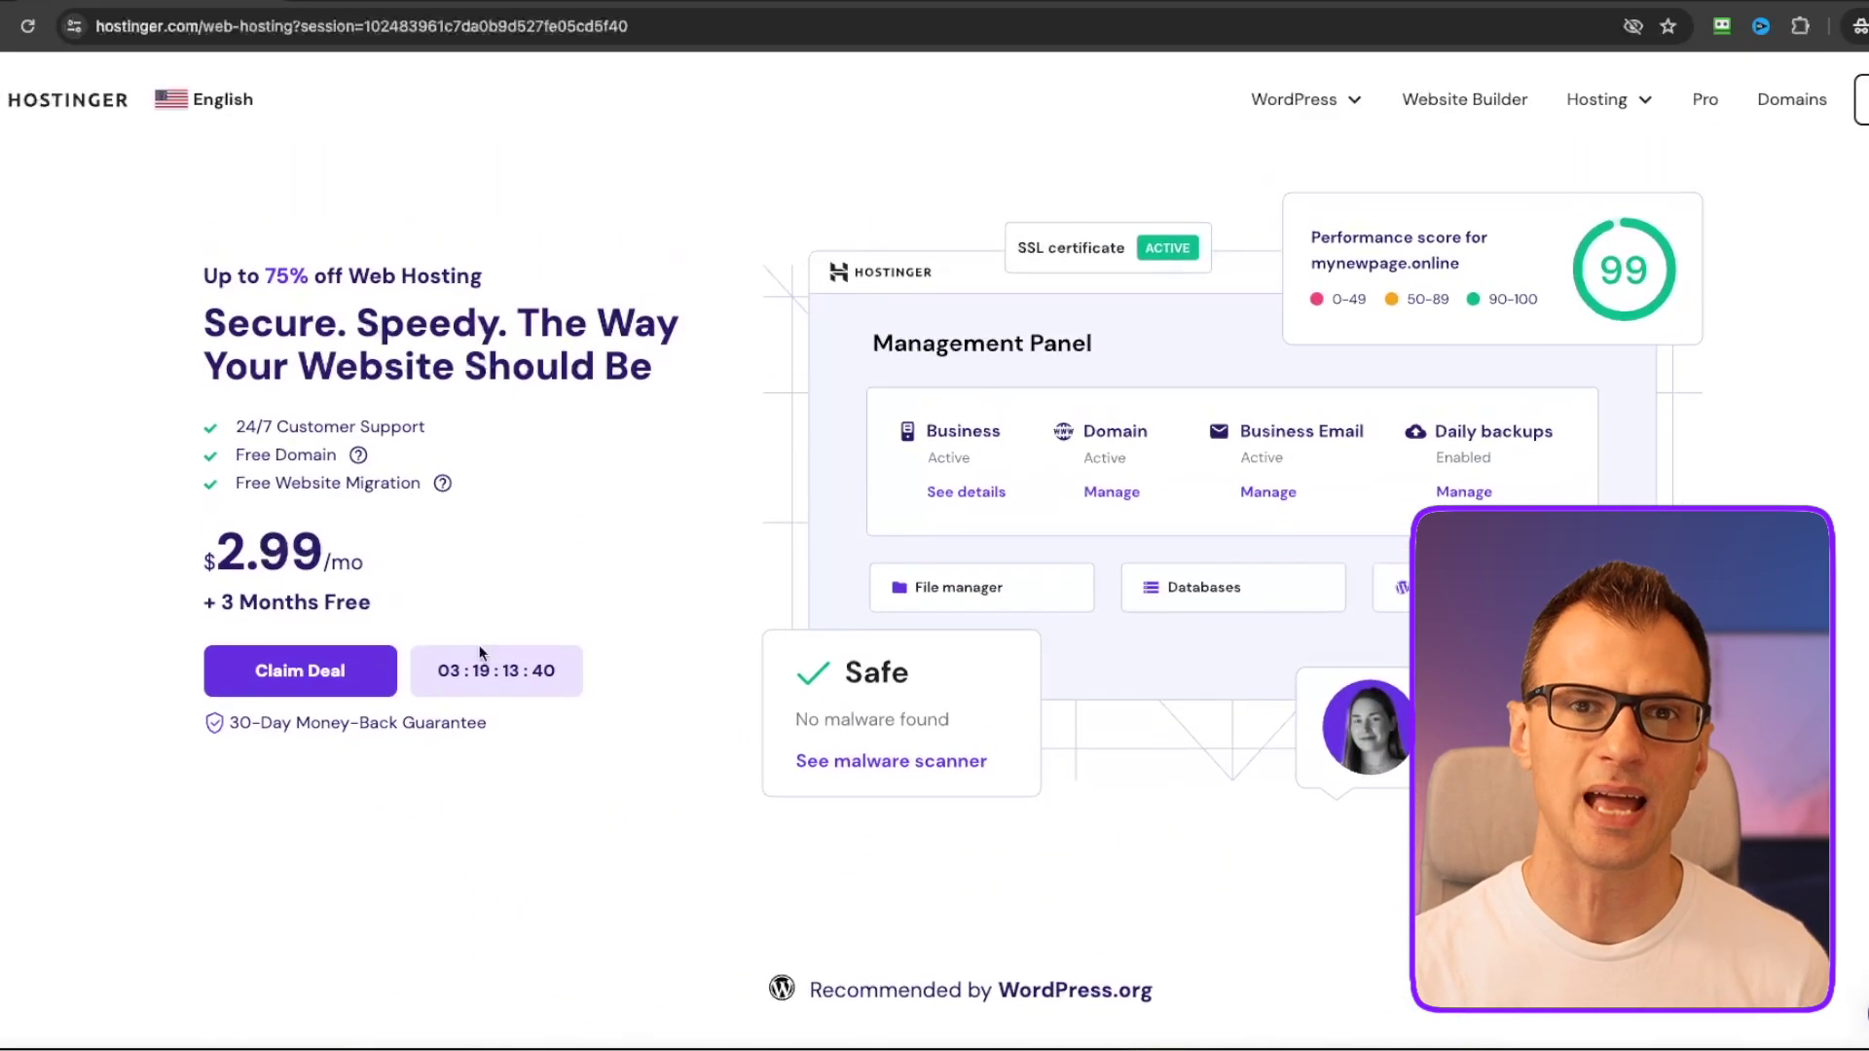
pyautogui.scroll(-2, 653, 584)
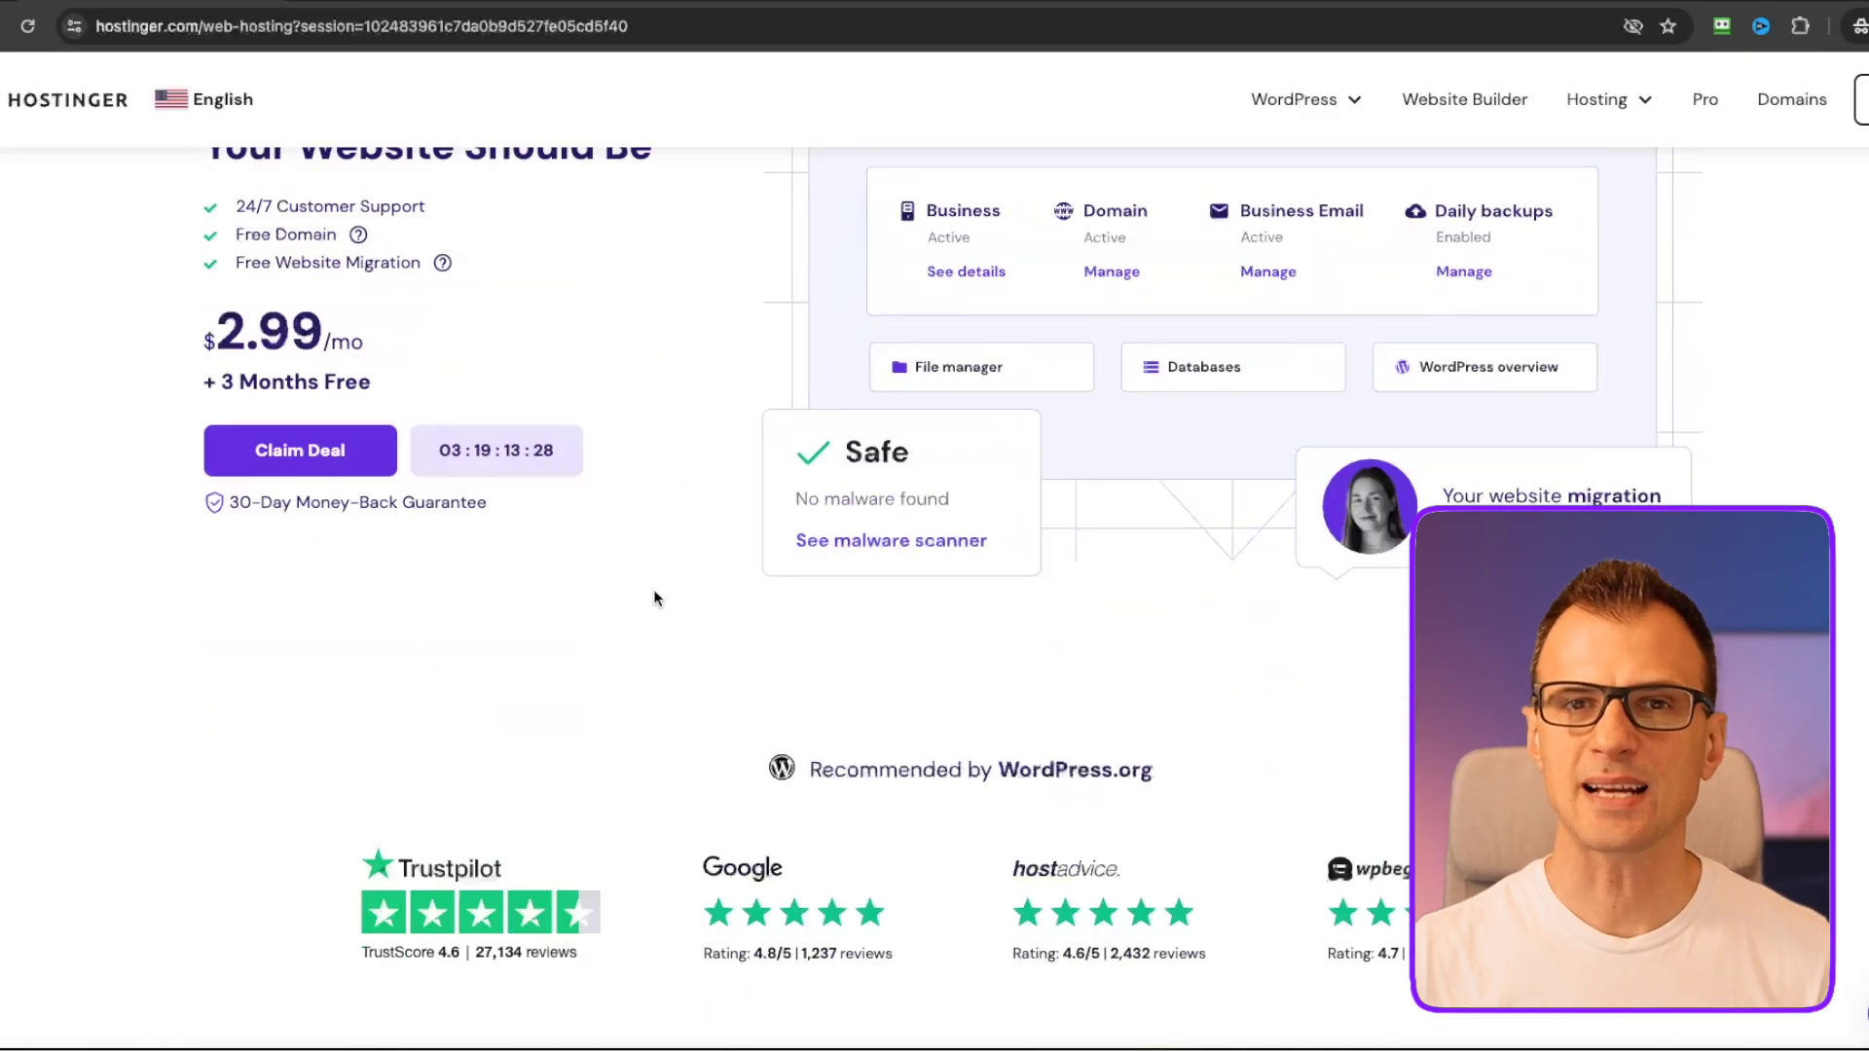
pyautogui.scroll(-3, 654, 598)
pyautogui.scroll(-6, 656, 596)
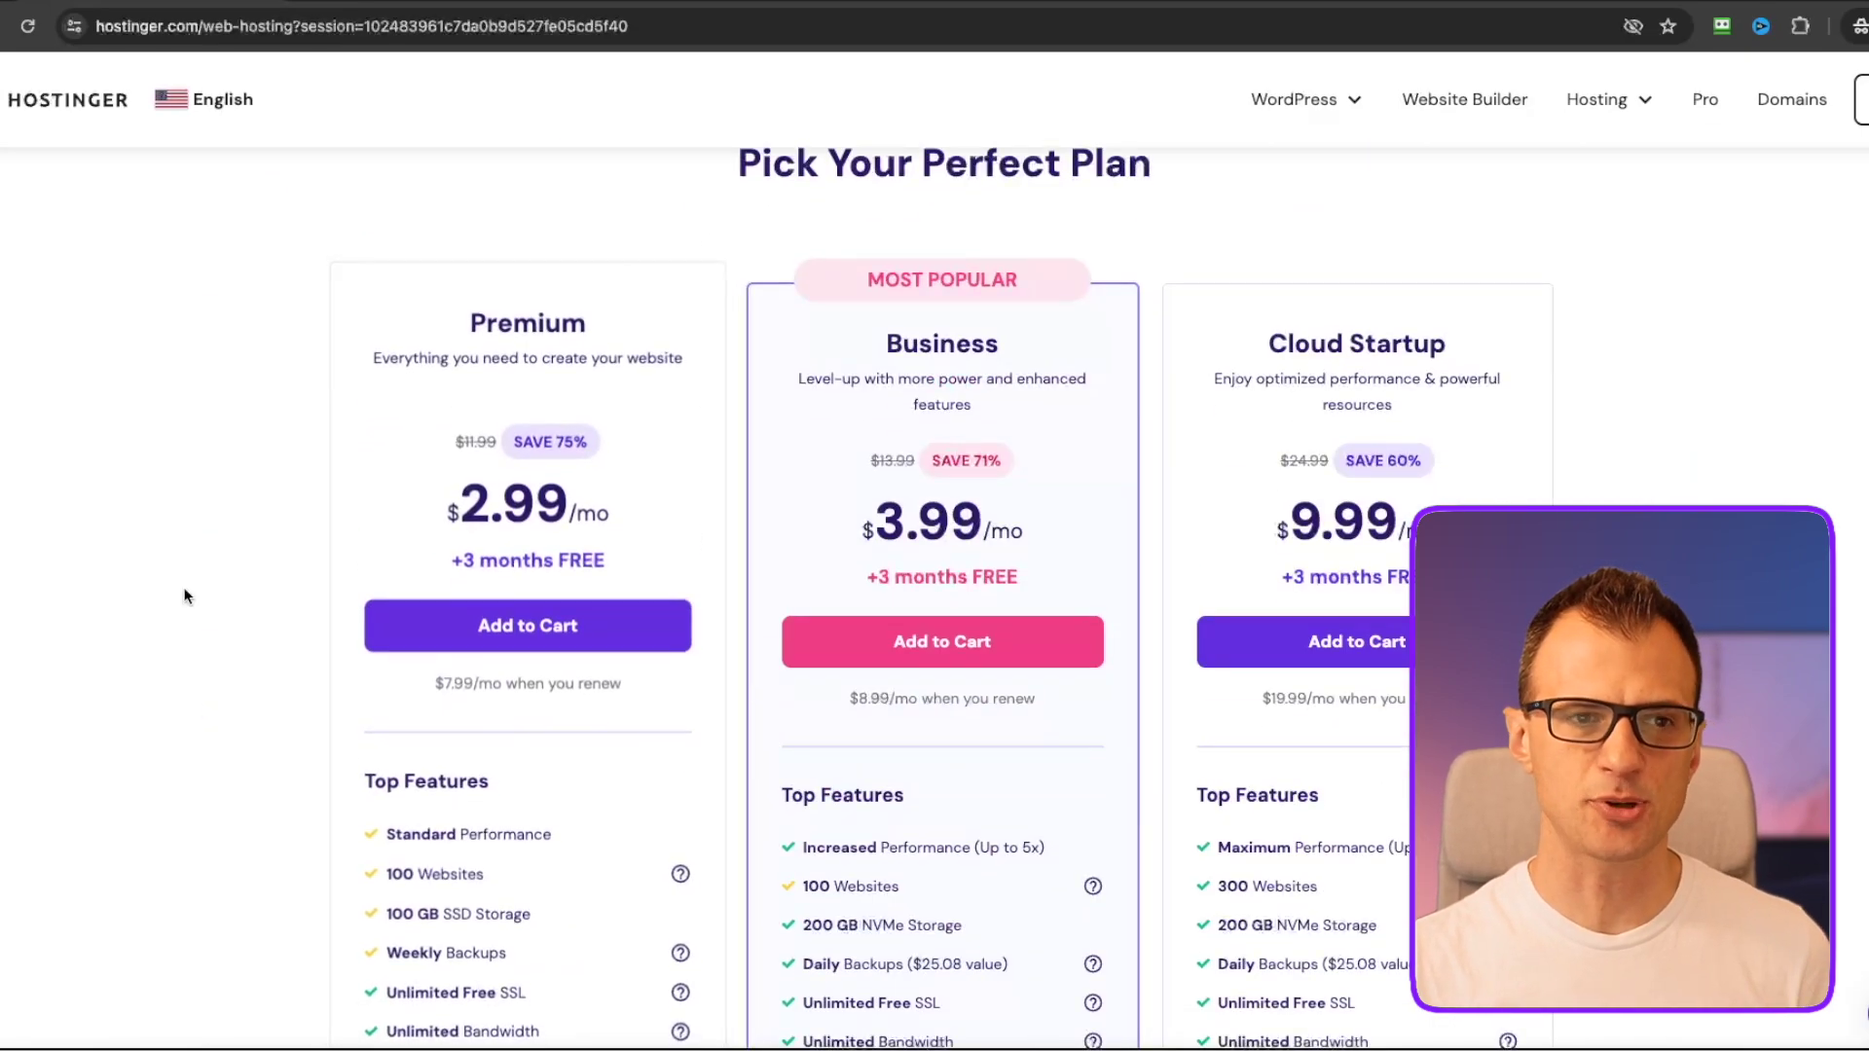
pyautogui.scroll(-2, 225, 643)
pyautogui.scroll(3, 226, 584)
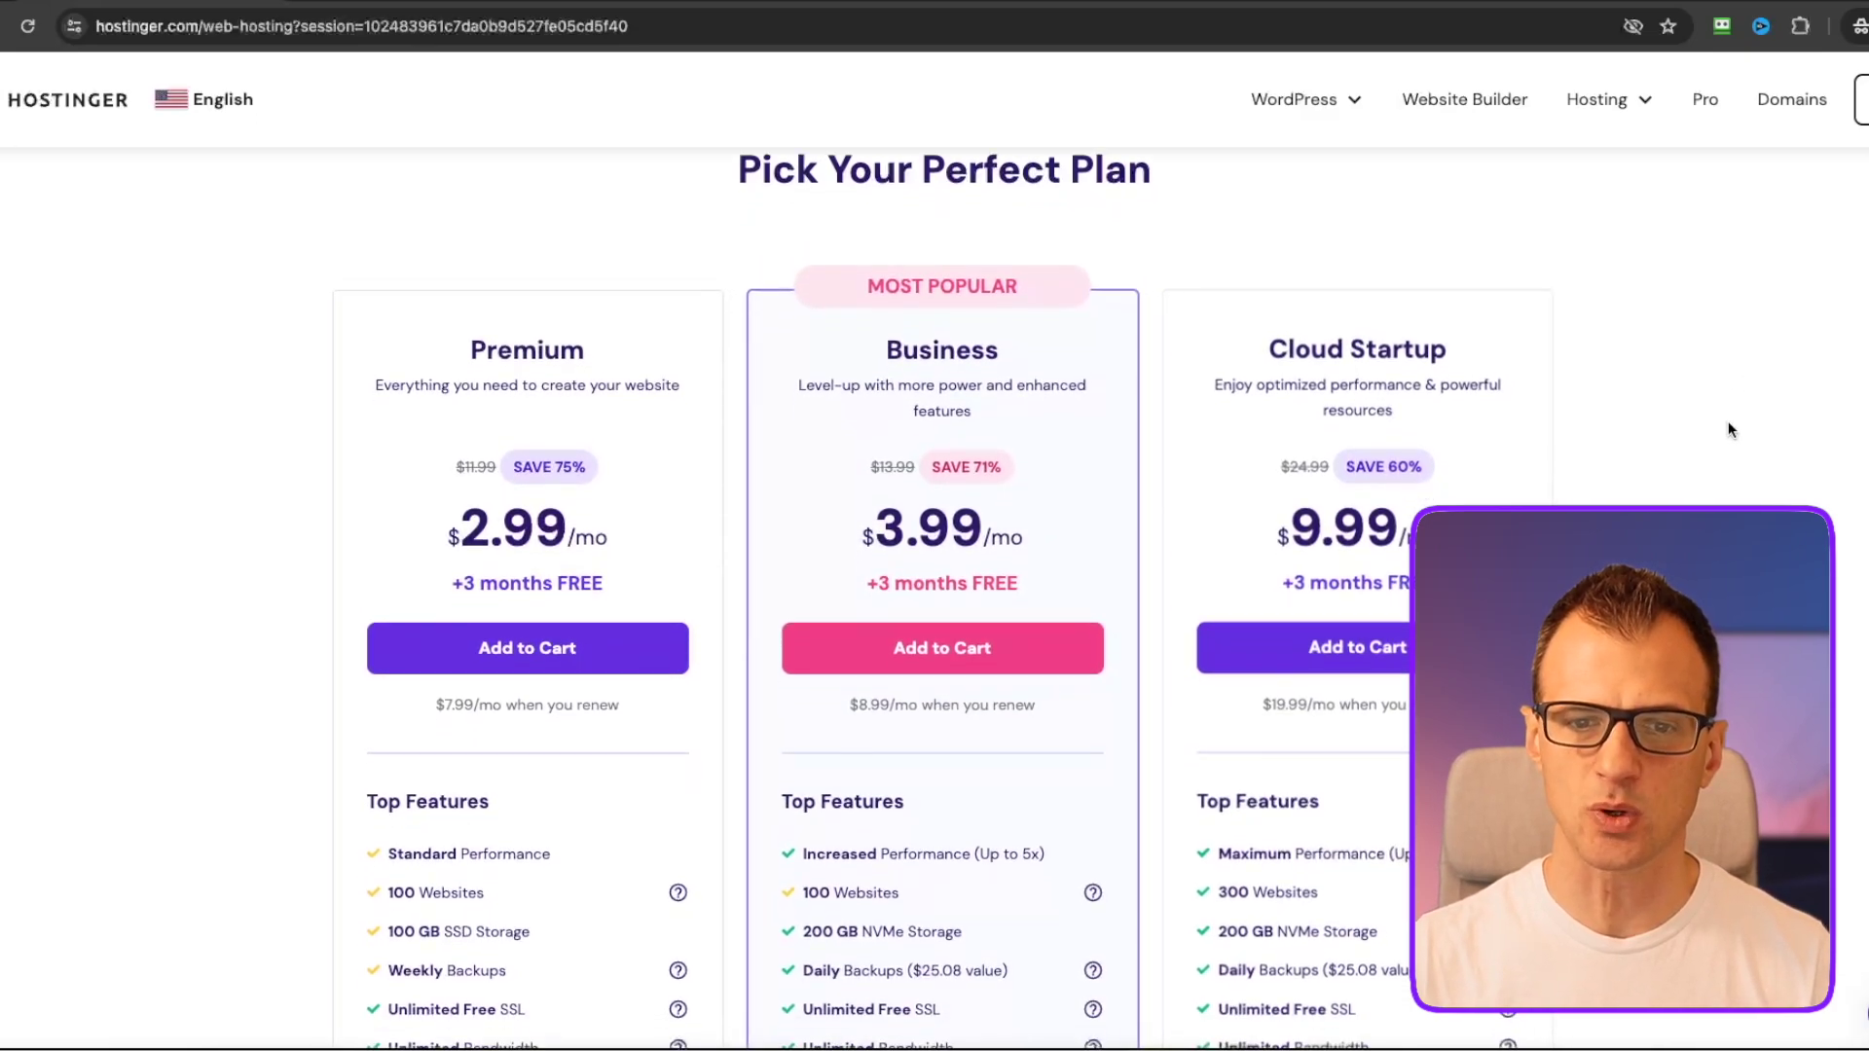
pyautogui.scroll(-3, 1752, 439)
pyautogui.scroll(3, 1752, 439)
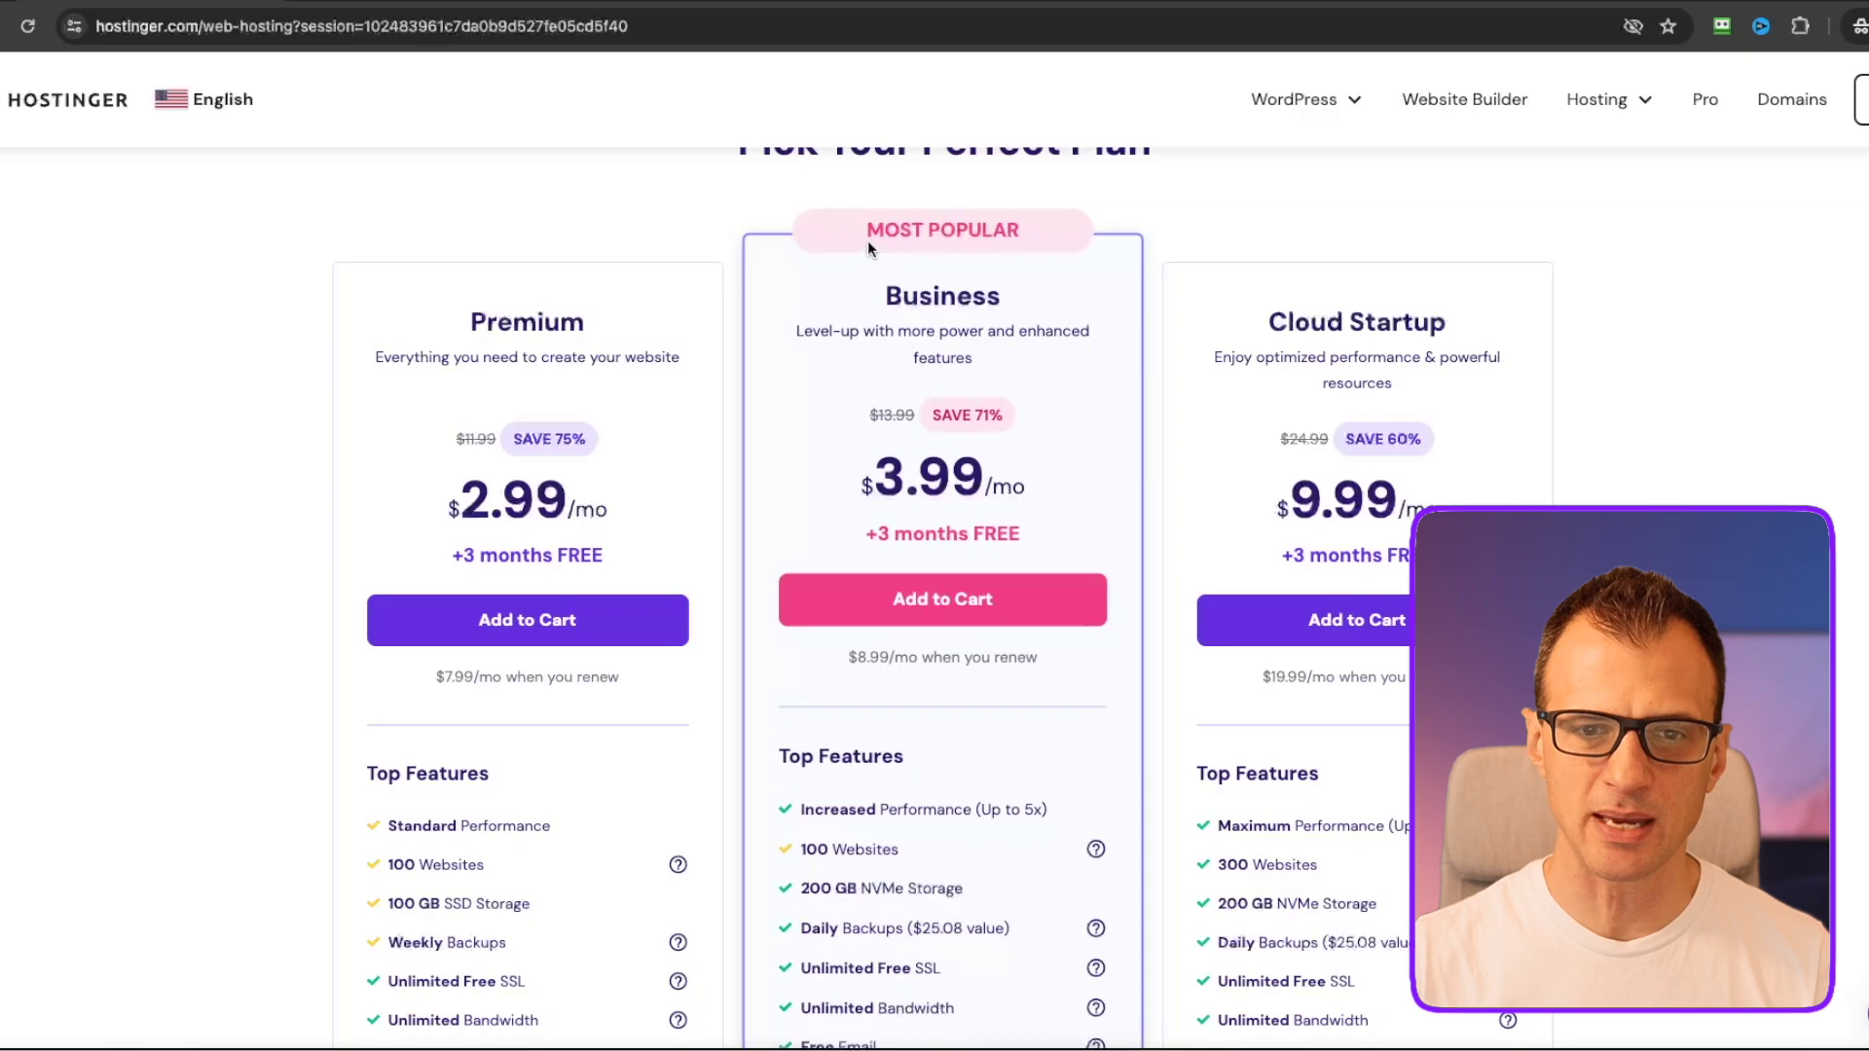
pyautogui.scroll(-1, 755, 348)
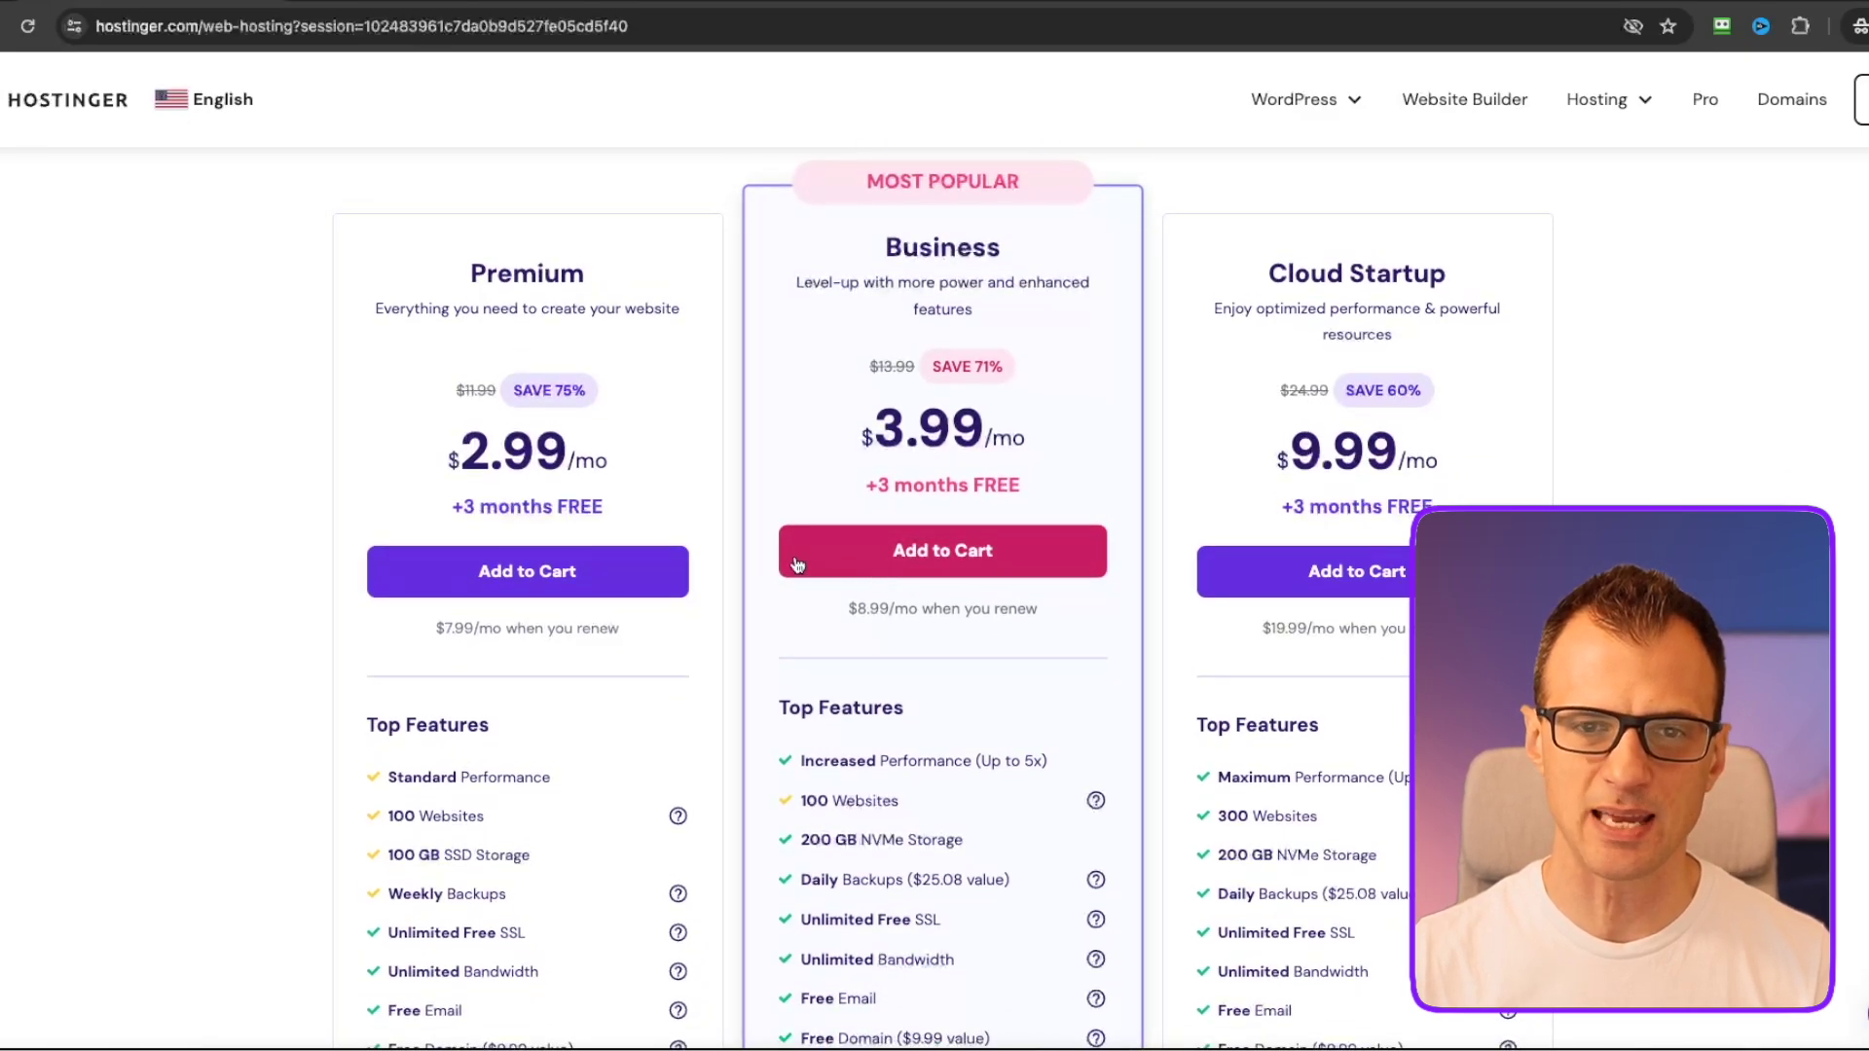
pyautogui.scroll(-2, 640, 603)
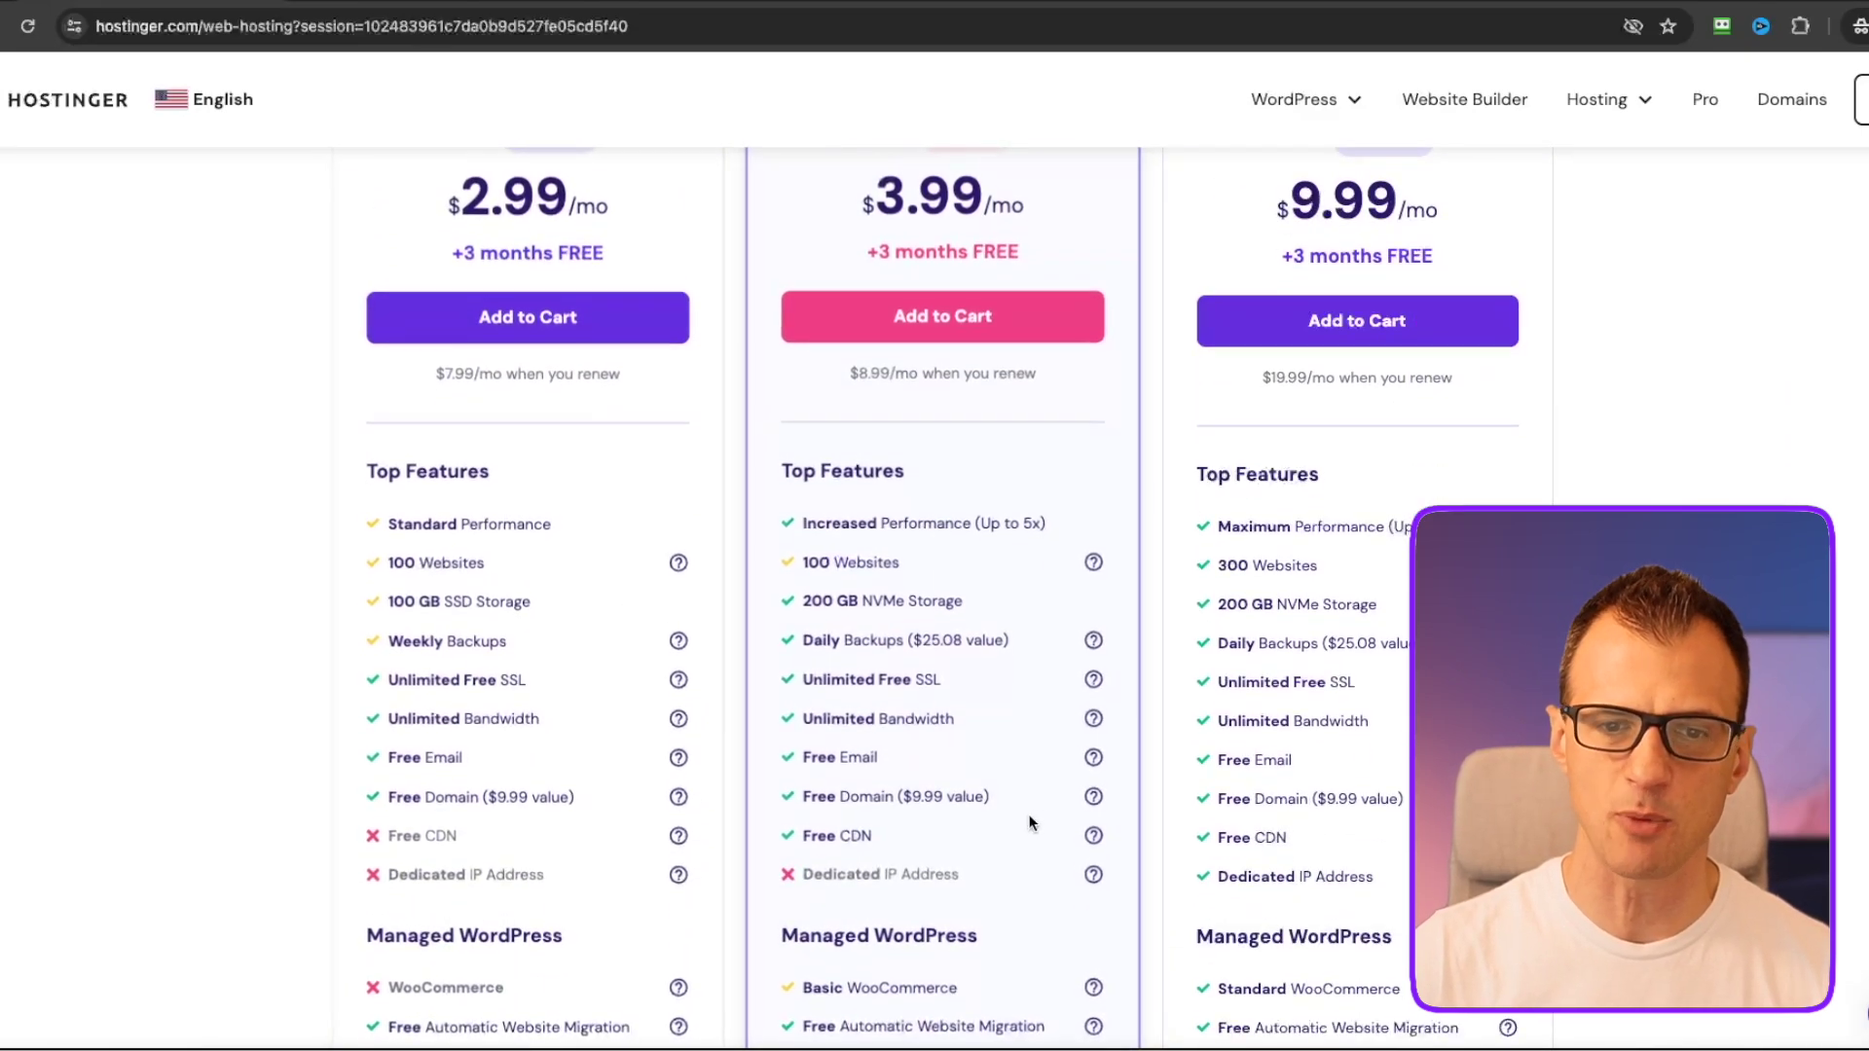
pyautogui.scroll(-2, 1030, 822)
pyautogui.scroll(7, 984, 709)
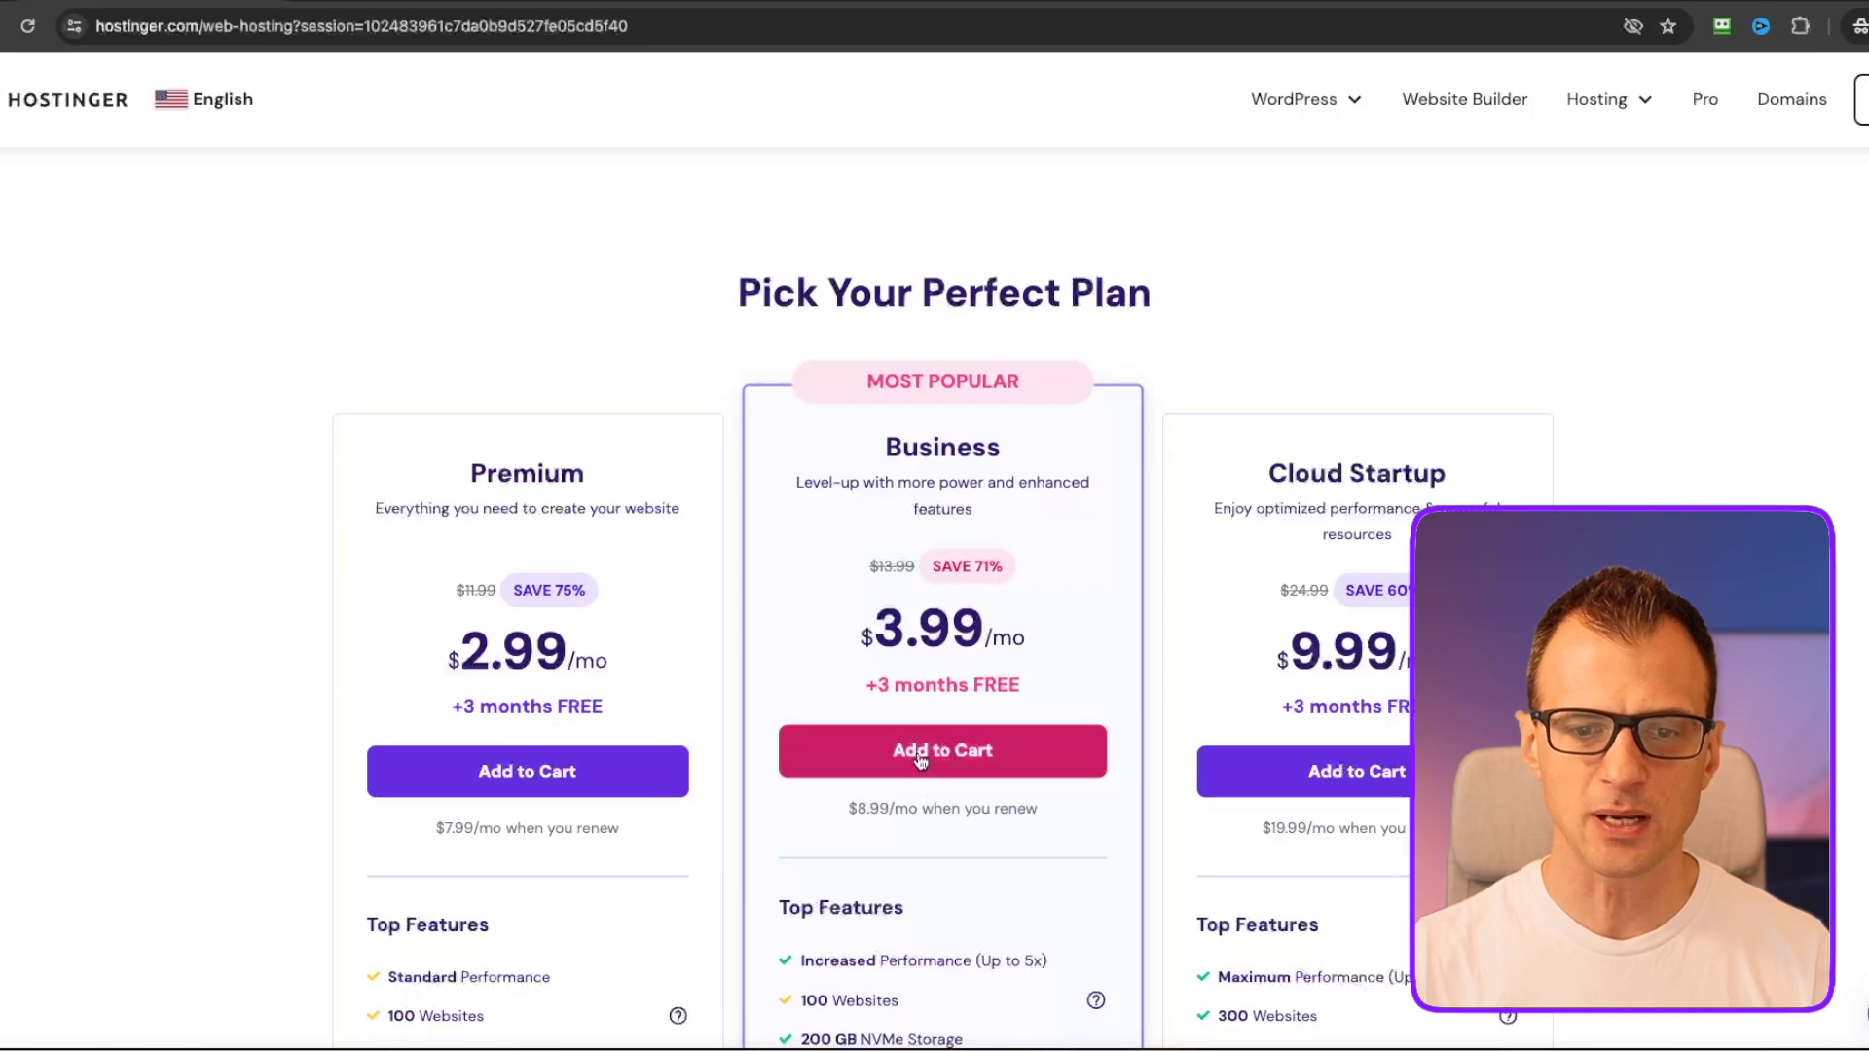
pyautogui.click(953, 759)
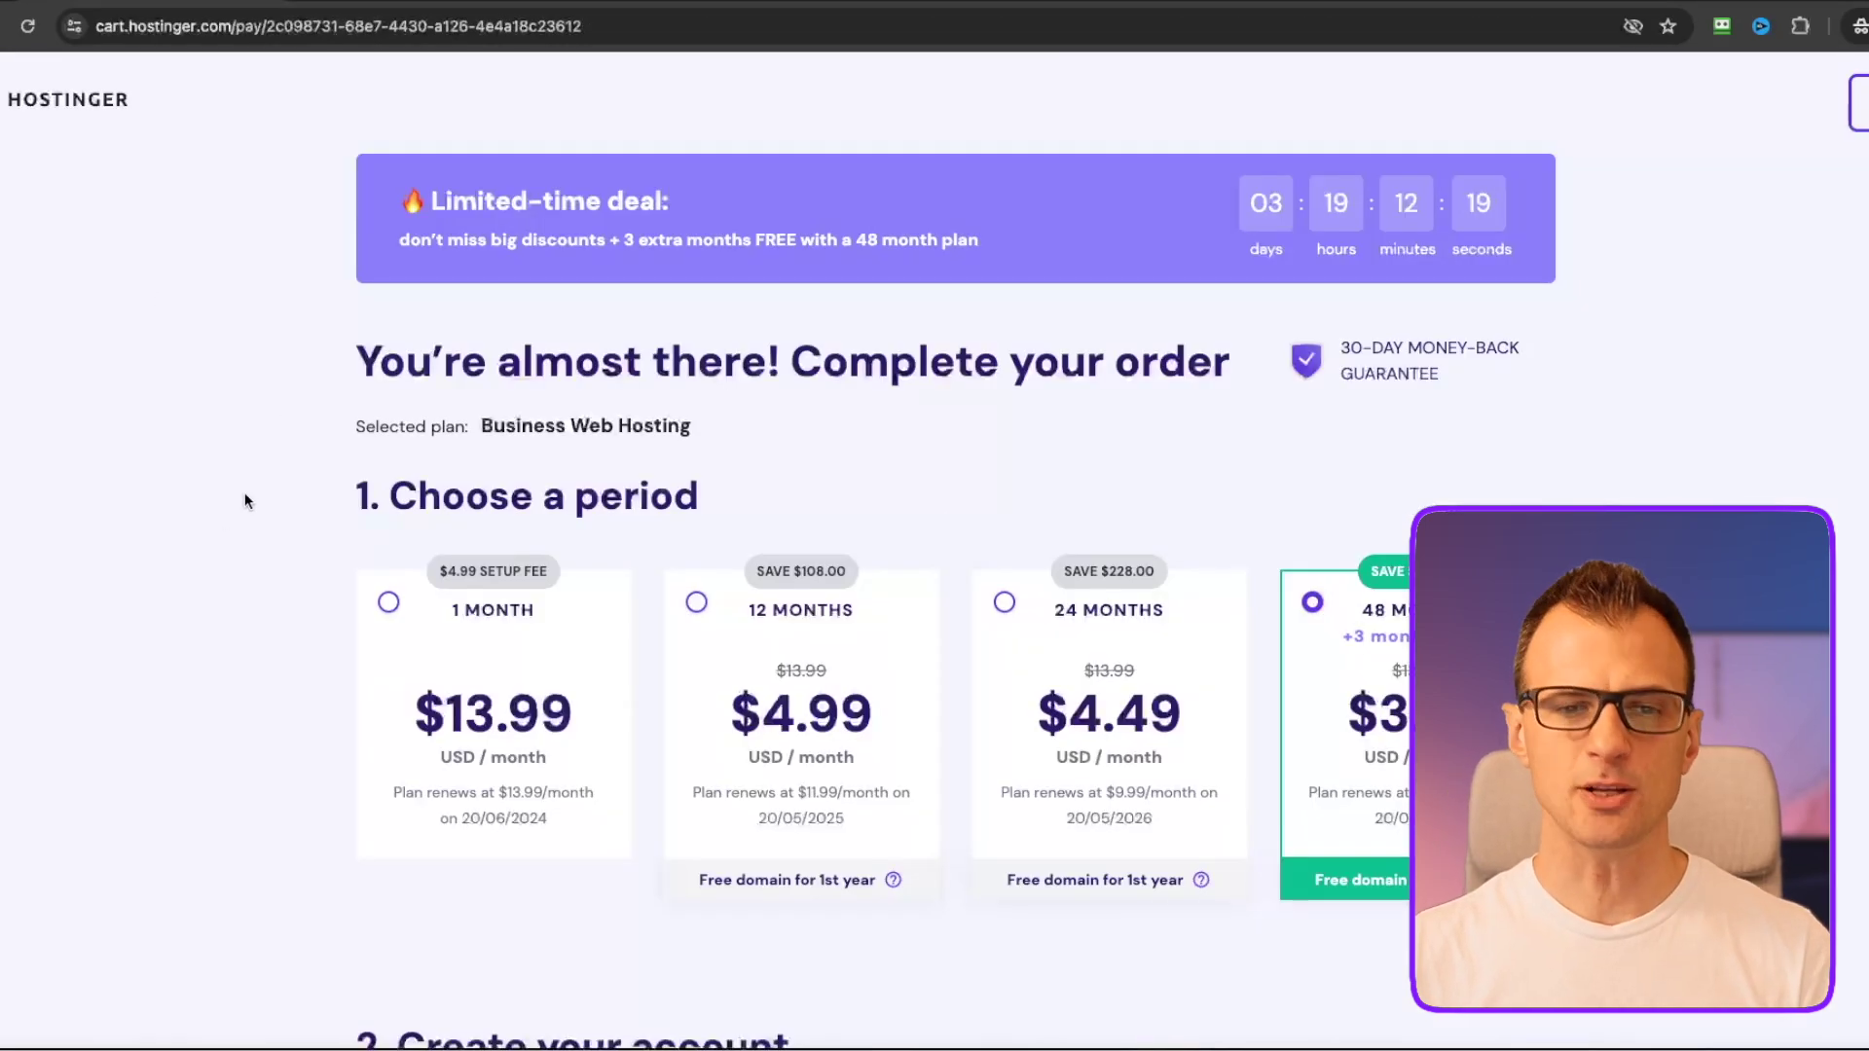
# Compare the 12, 24 and 48-month periods, ending on 48 months with a $231.74 total
pyautogui.scroll(-3, 249, 482)
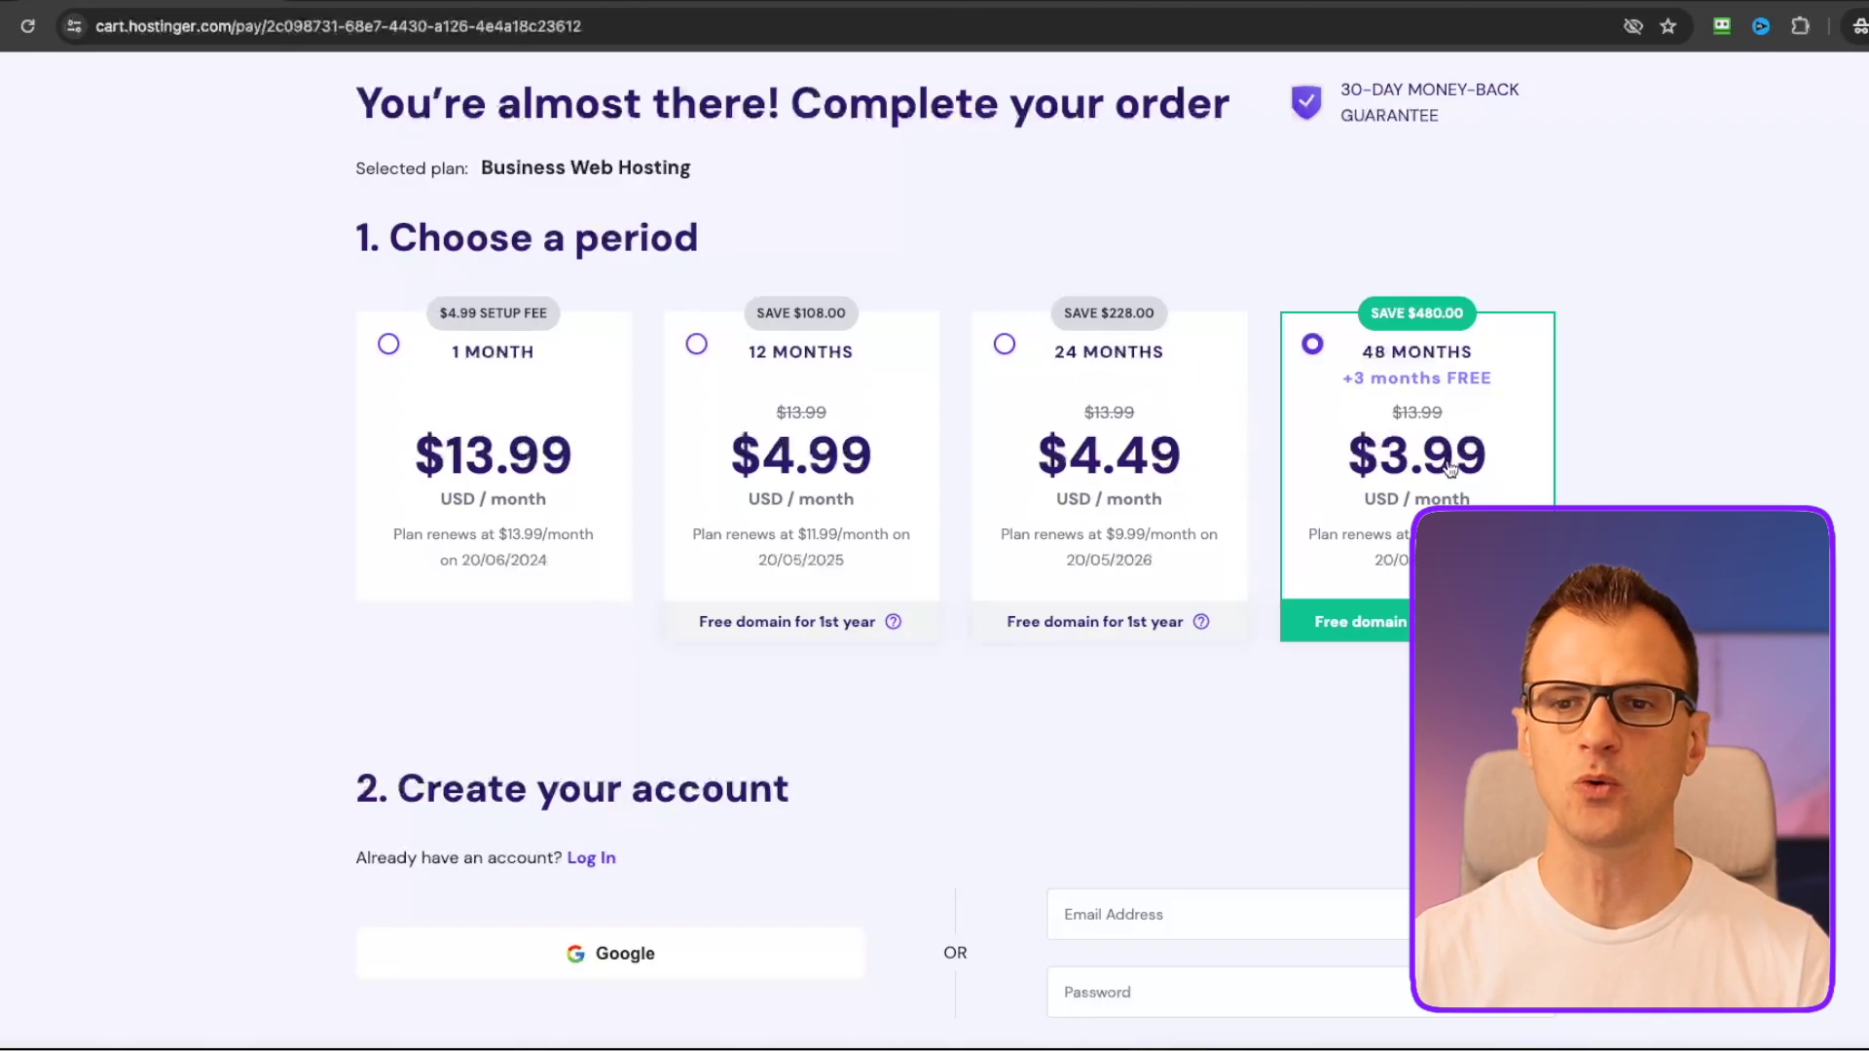
pyautogui.scroll(-2, 1725, 477)
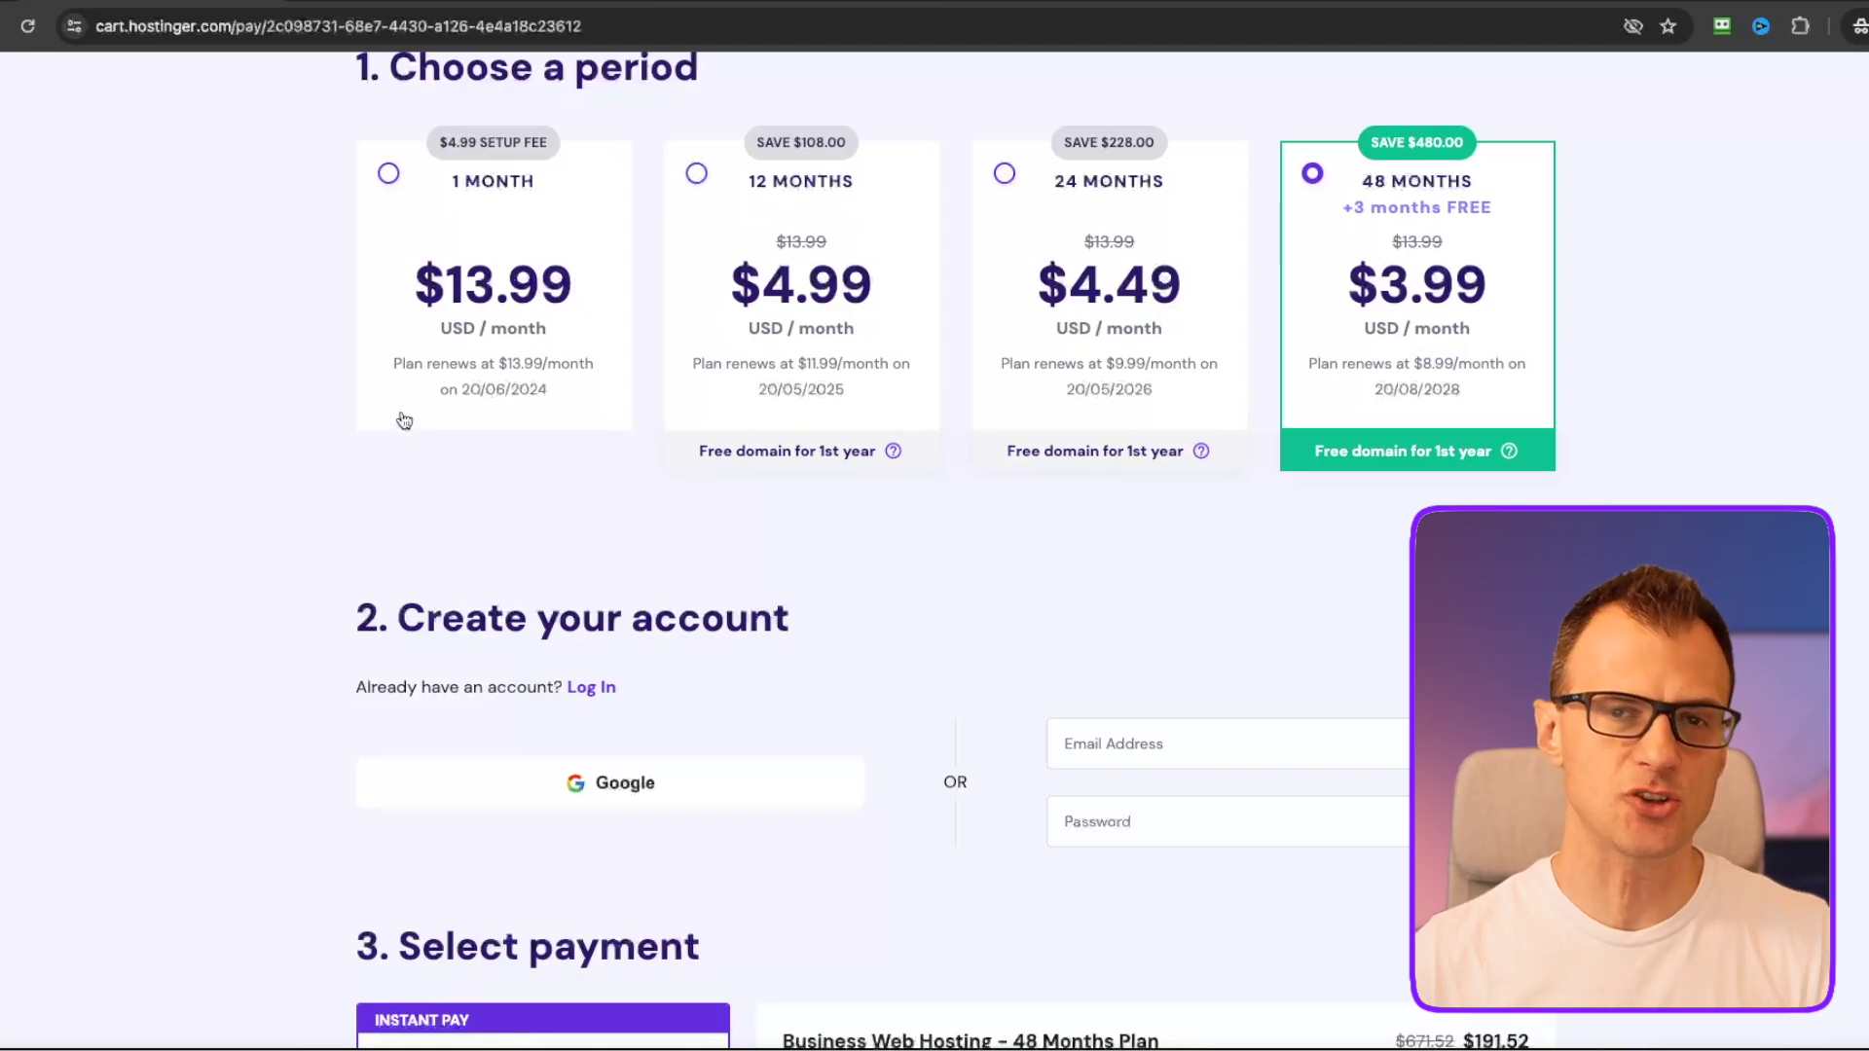
pyautogui.click(696, 173)
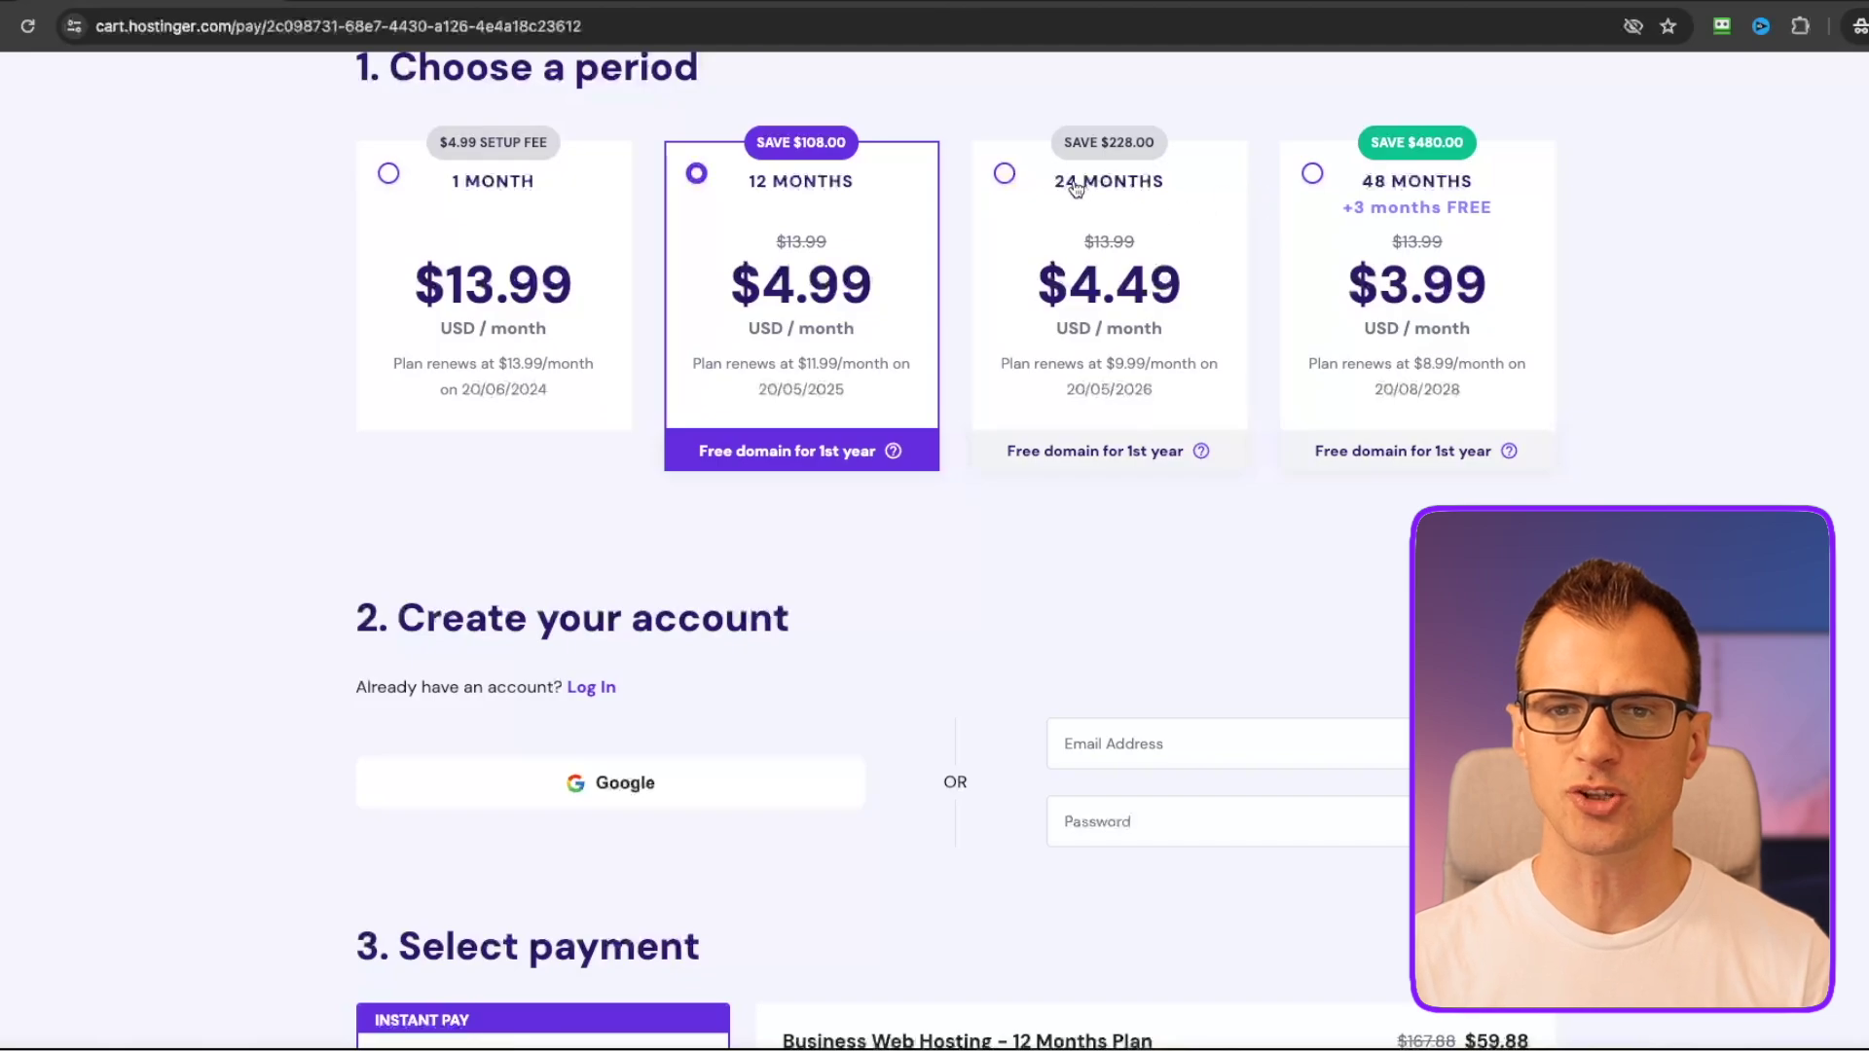
pyautogui.click(1005, 175)
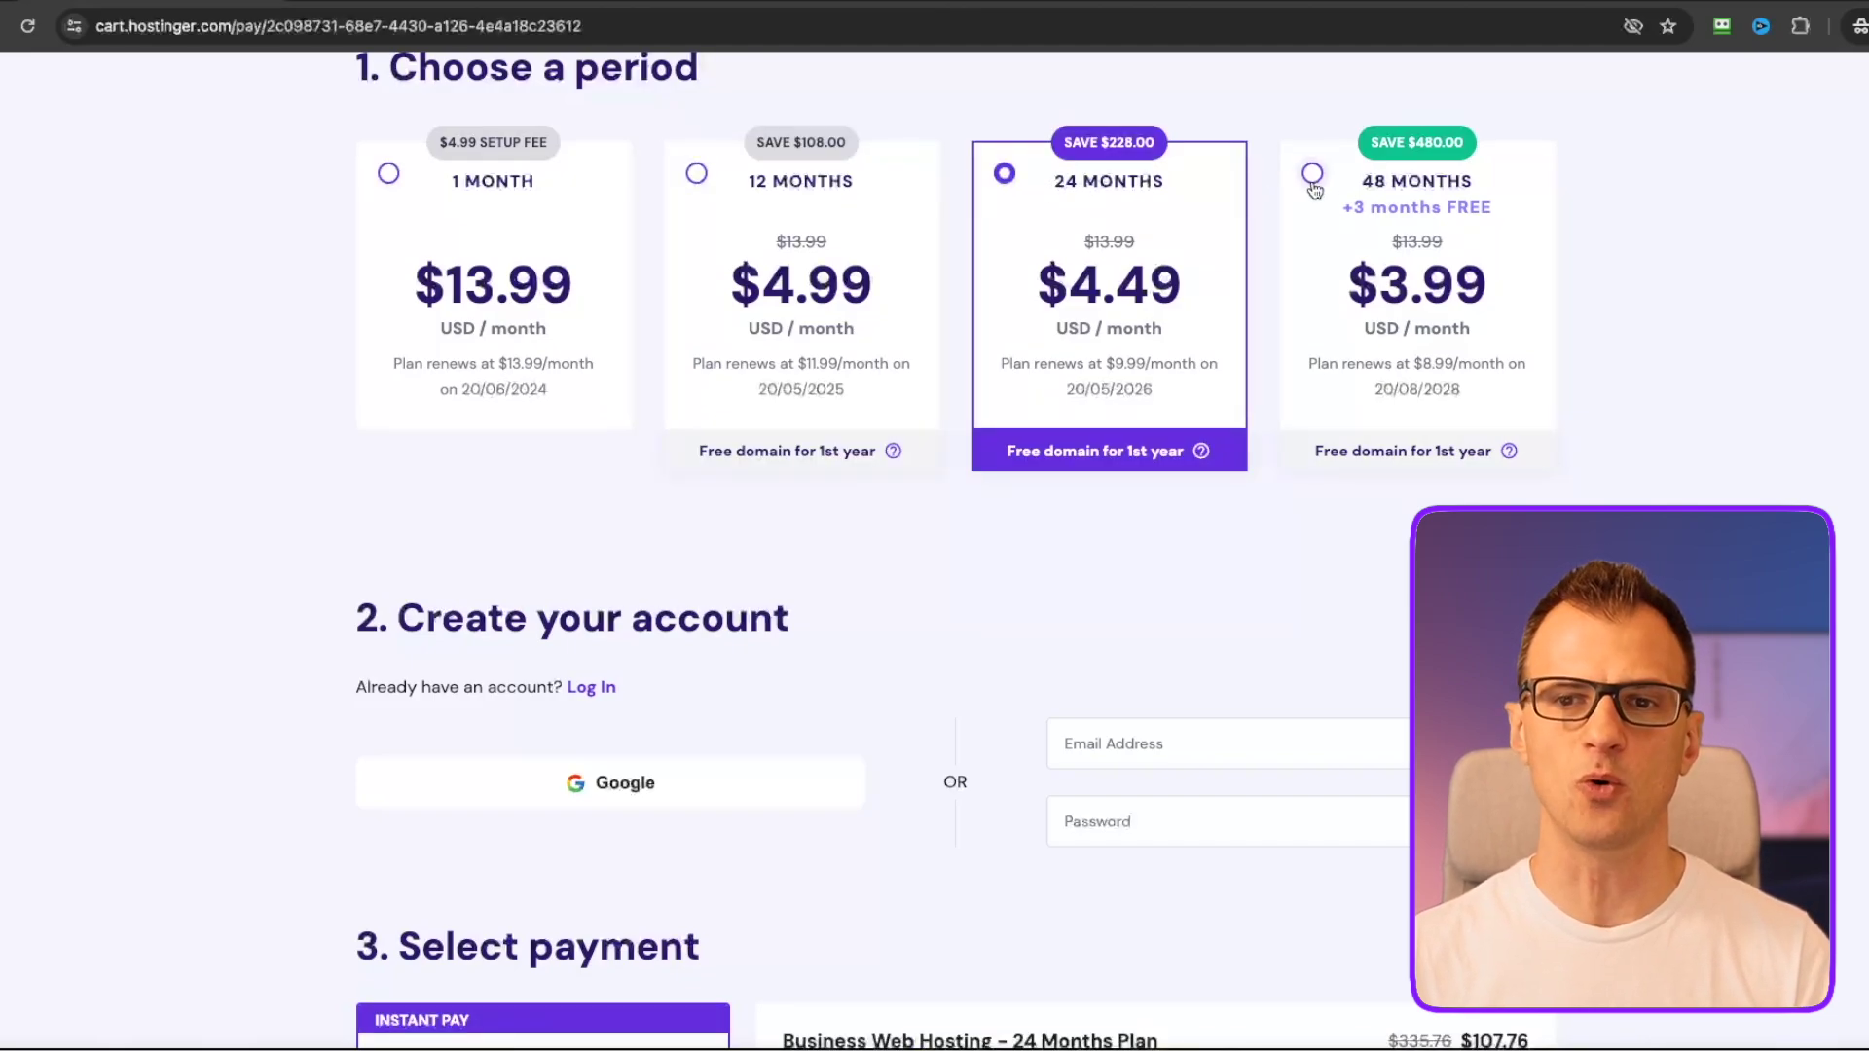
pyautogui.click(1314, 175)
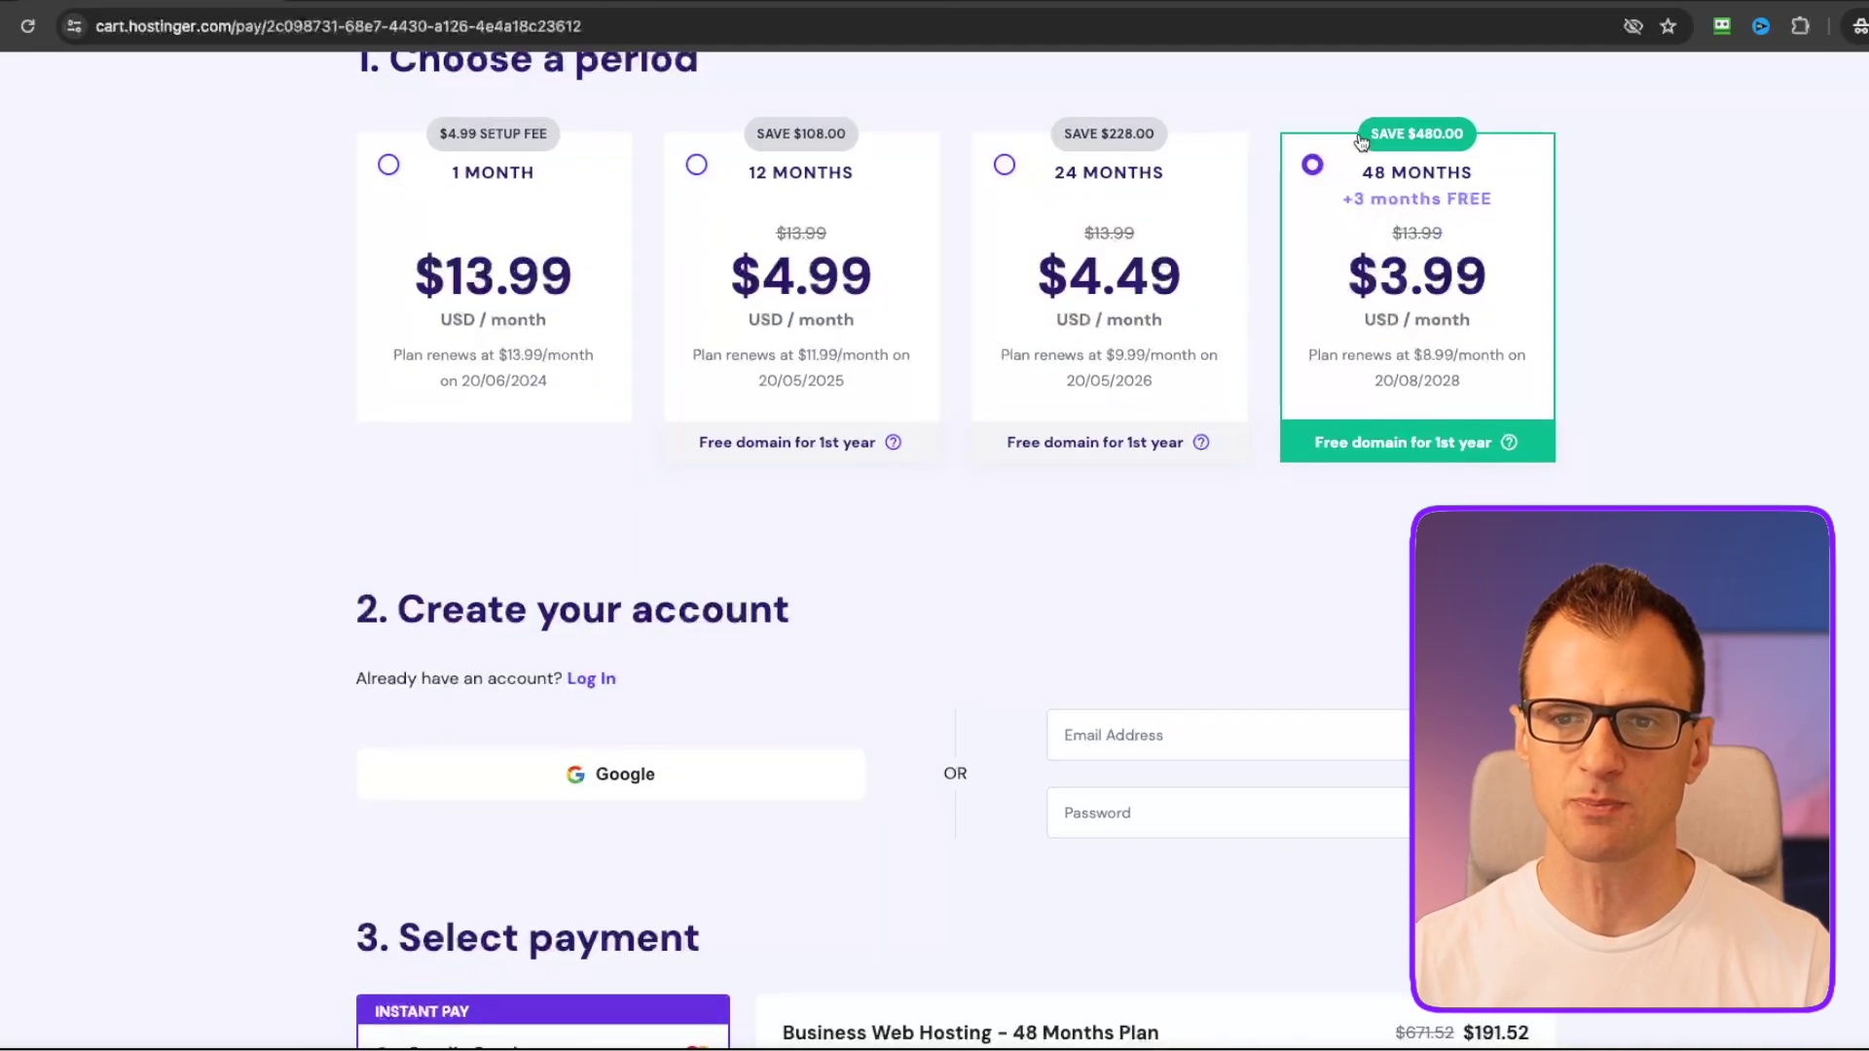
pyautogui.scroll(-10, 1816, 452)
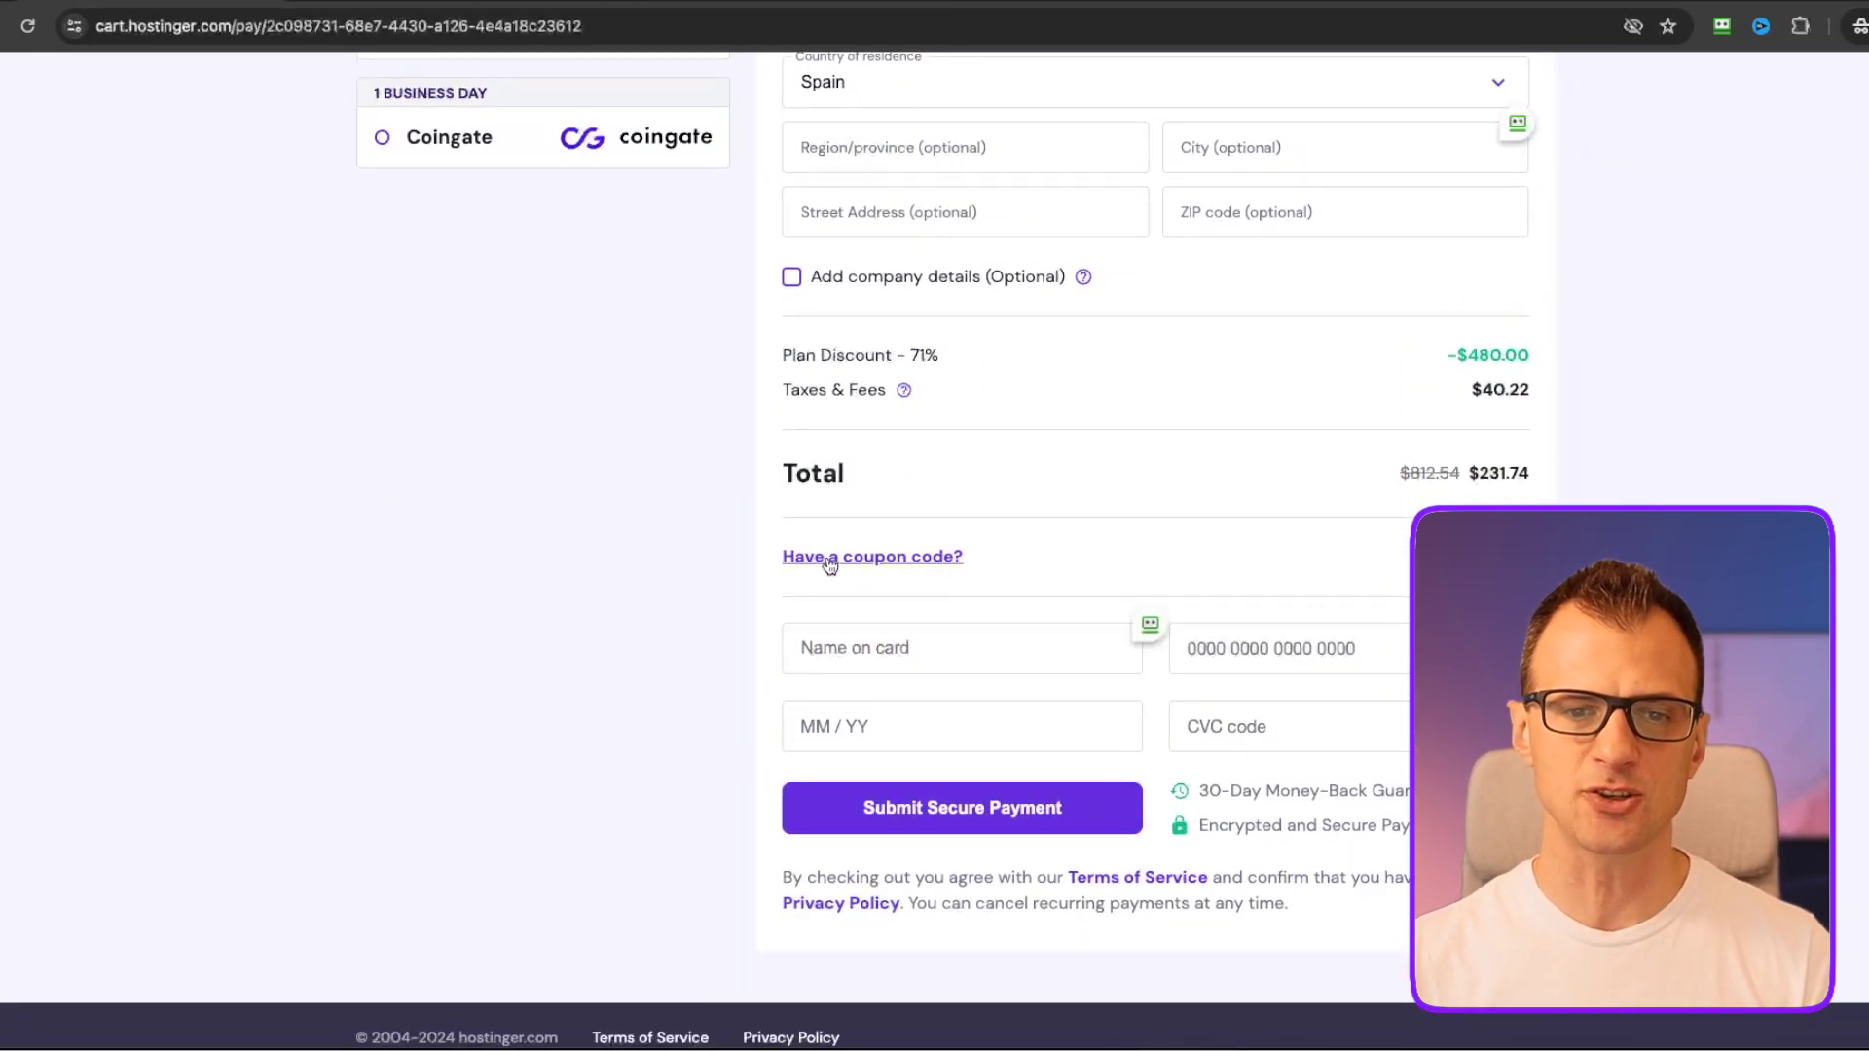
# Enter the coupon code CAFFEINATEDBLOGGER and apply it to the order
pyautogui.click(940, 563)
pyautogui.scroll(-2, 580, 565)
pyautogui.click(926, 469)
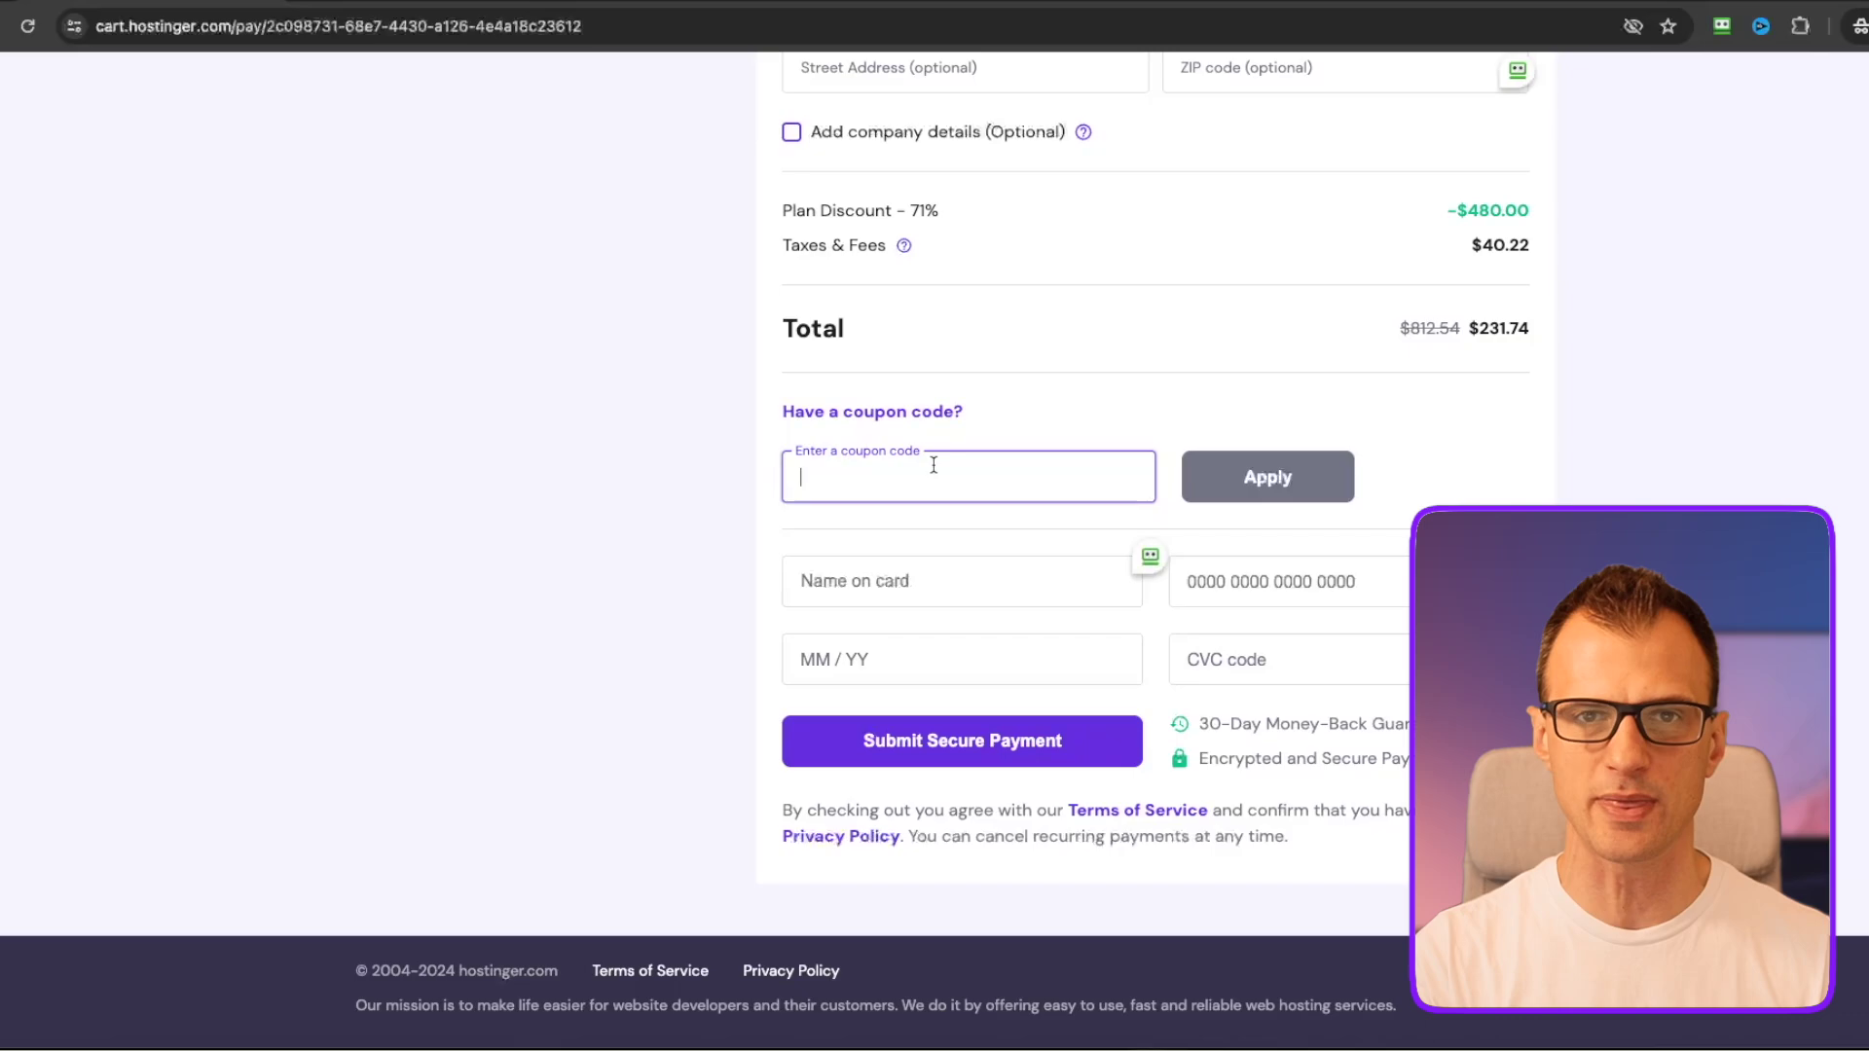
pyautogui.write('CAFFEINA')
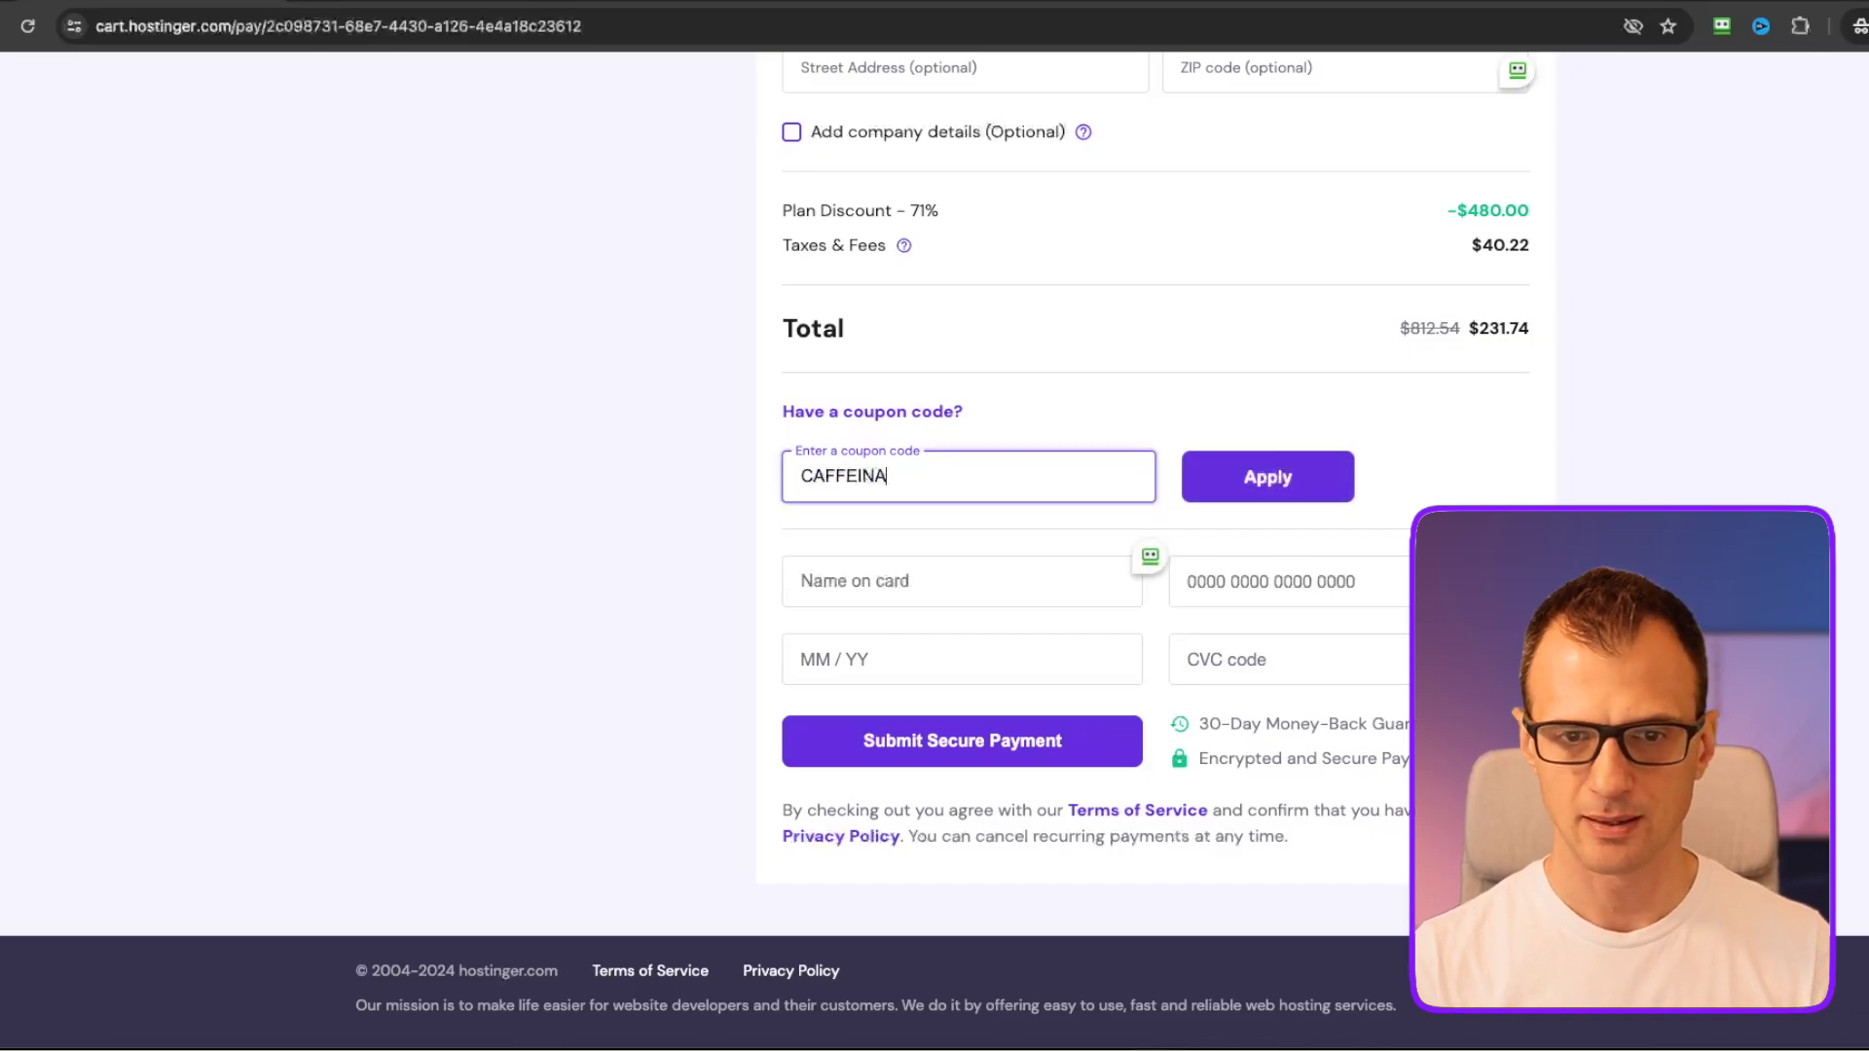
pyautogui.write('TEDBLOGGER')
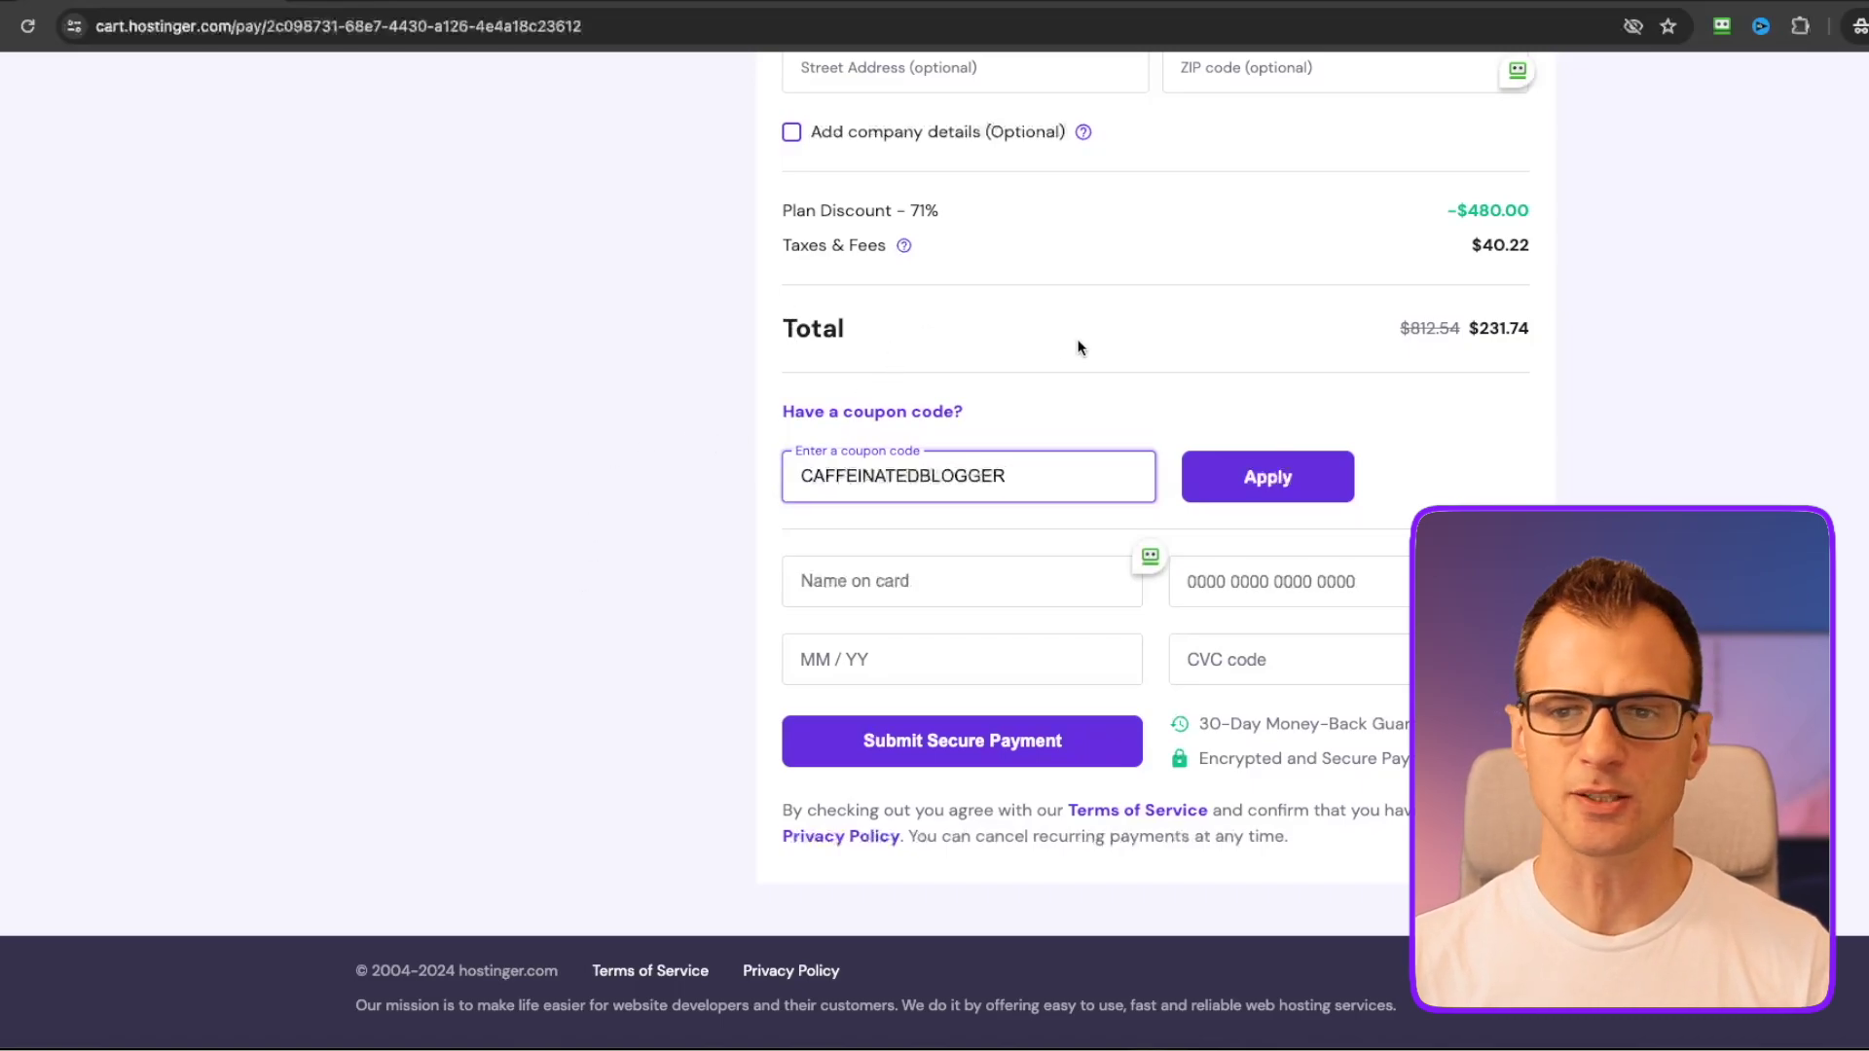
pyautogui.click(1268, 477)
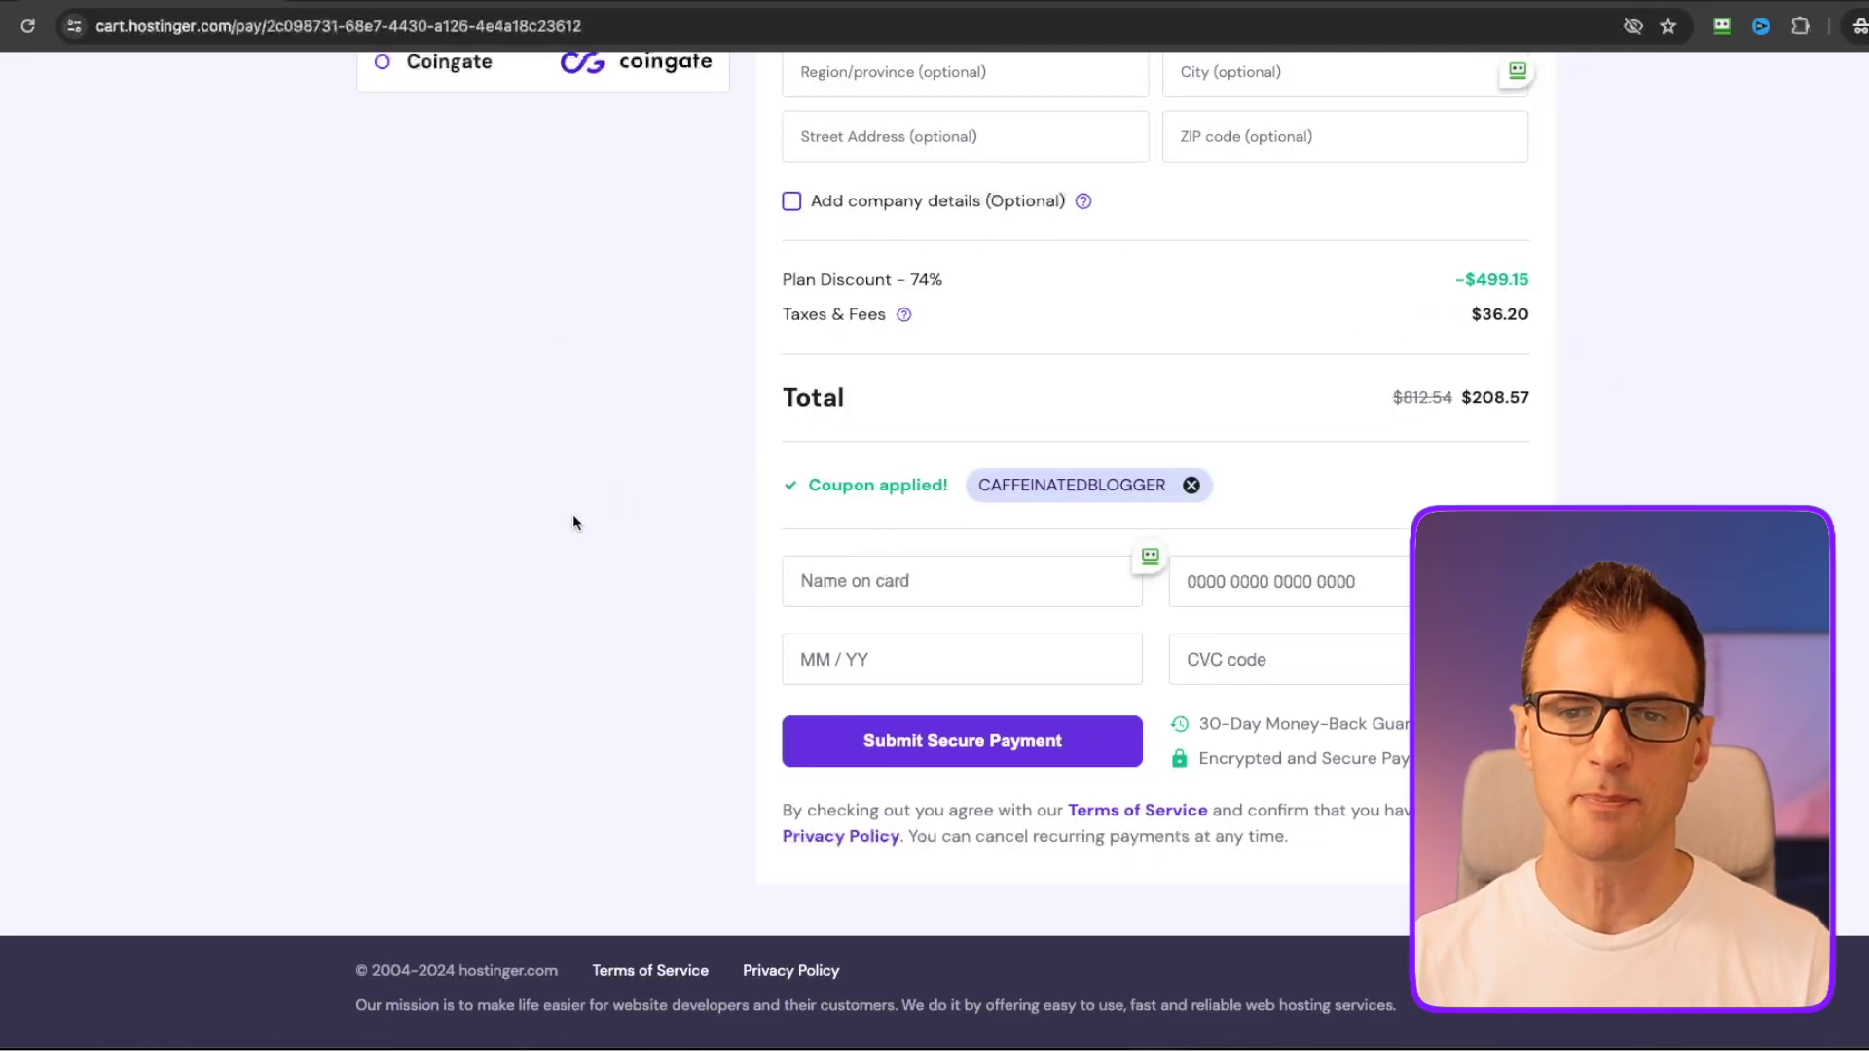
pyautogui.scroll(15, 1098, 407)
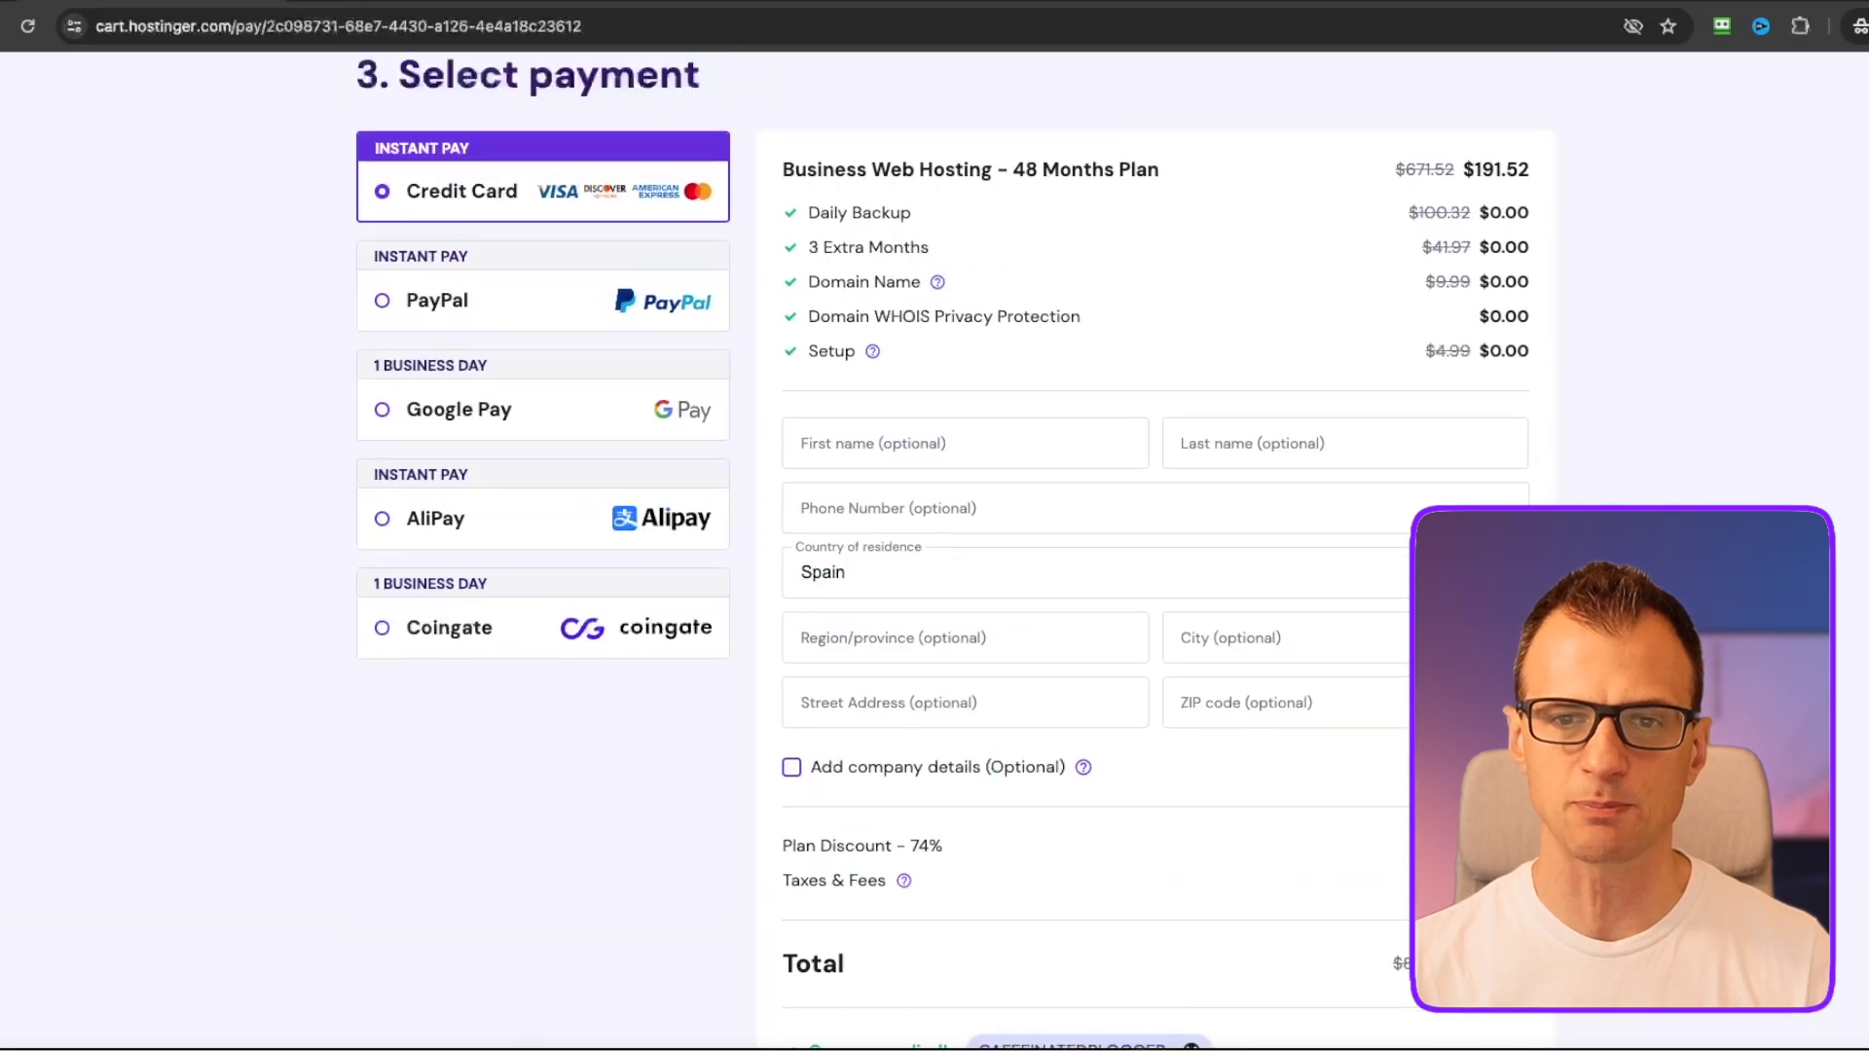
# Switch to the 12-month period and reapply the pasted coupon, dropping the total from $72.45 to $65.21
pyautogui.click(694, 261)
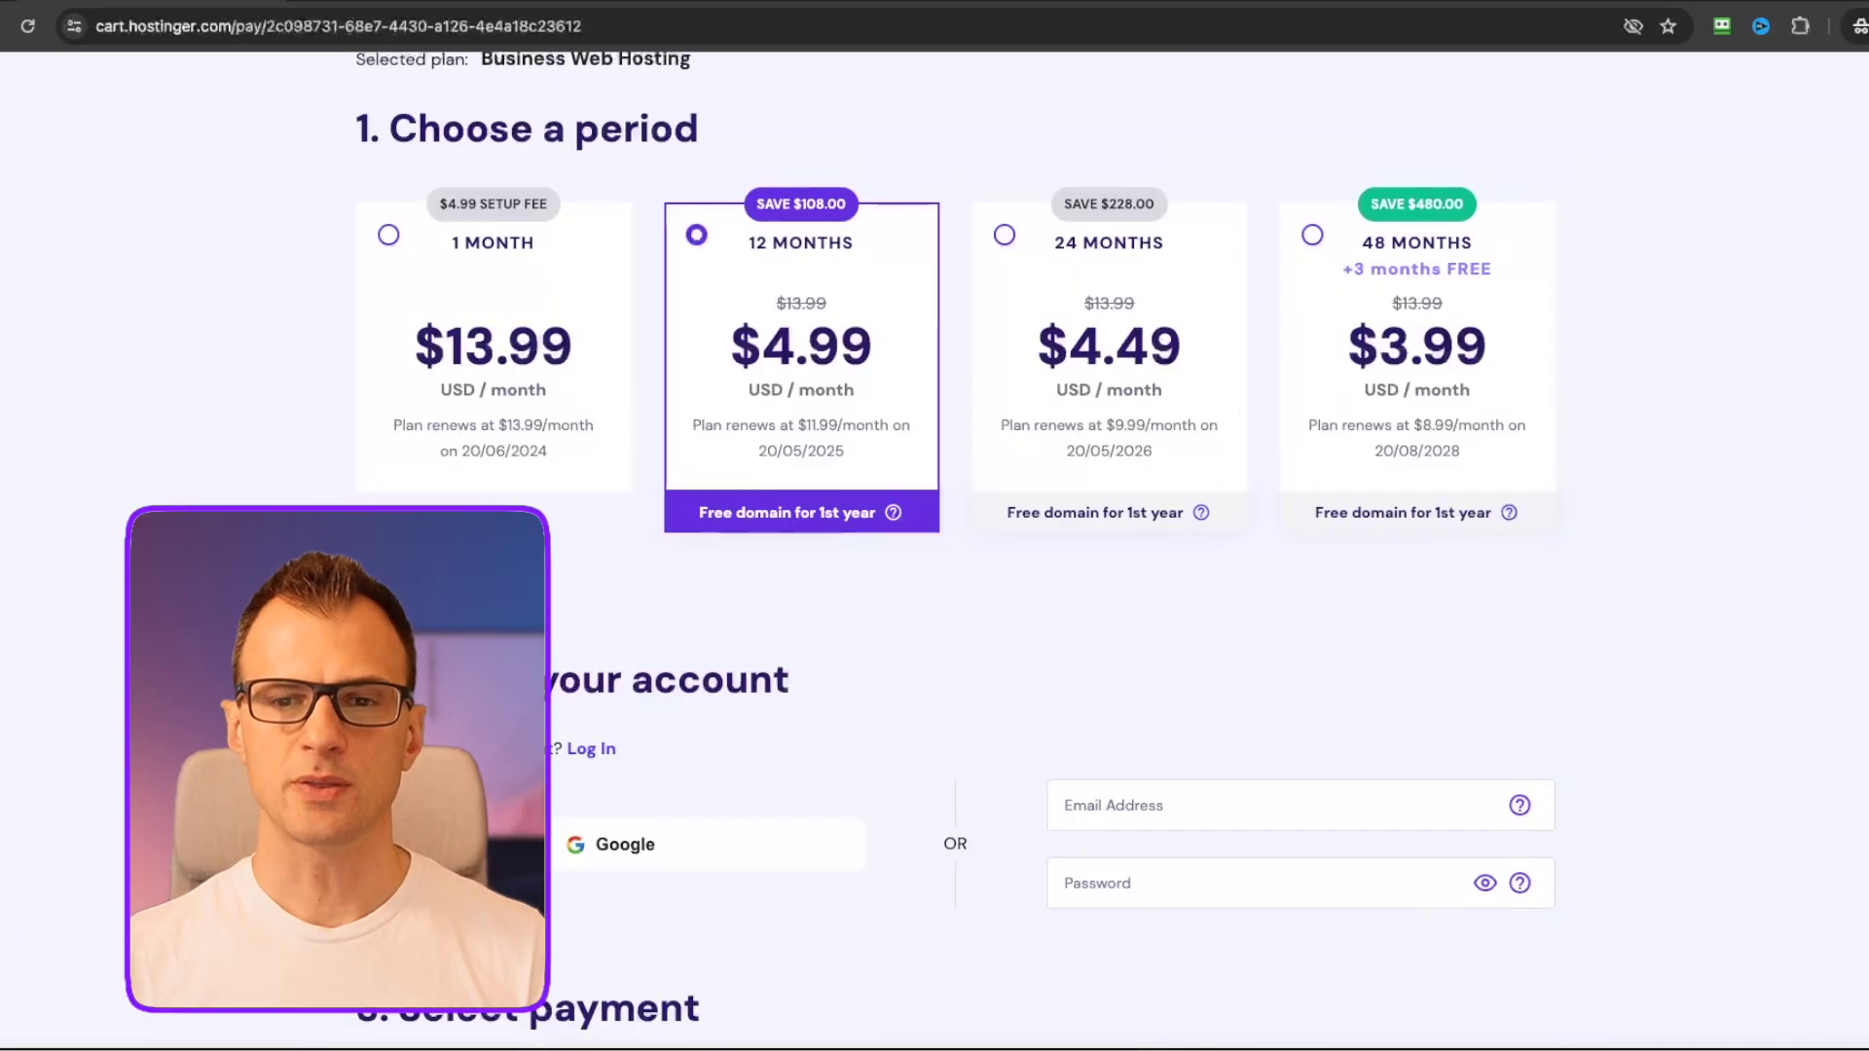
pyautogui.scroll(-15, 1476, 486)
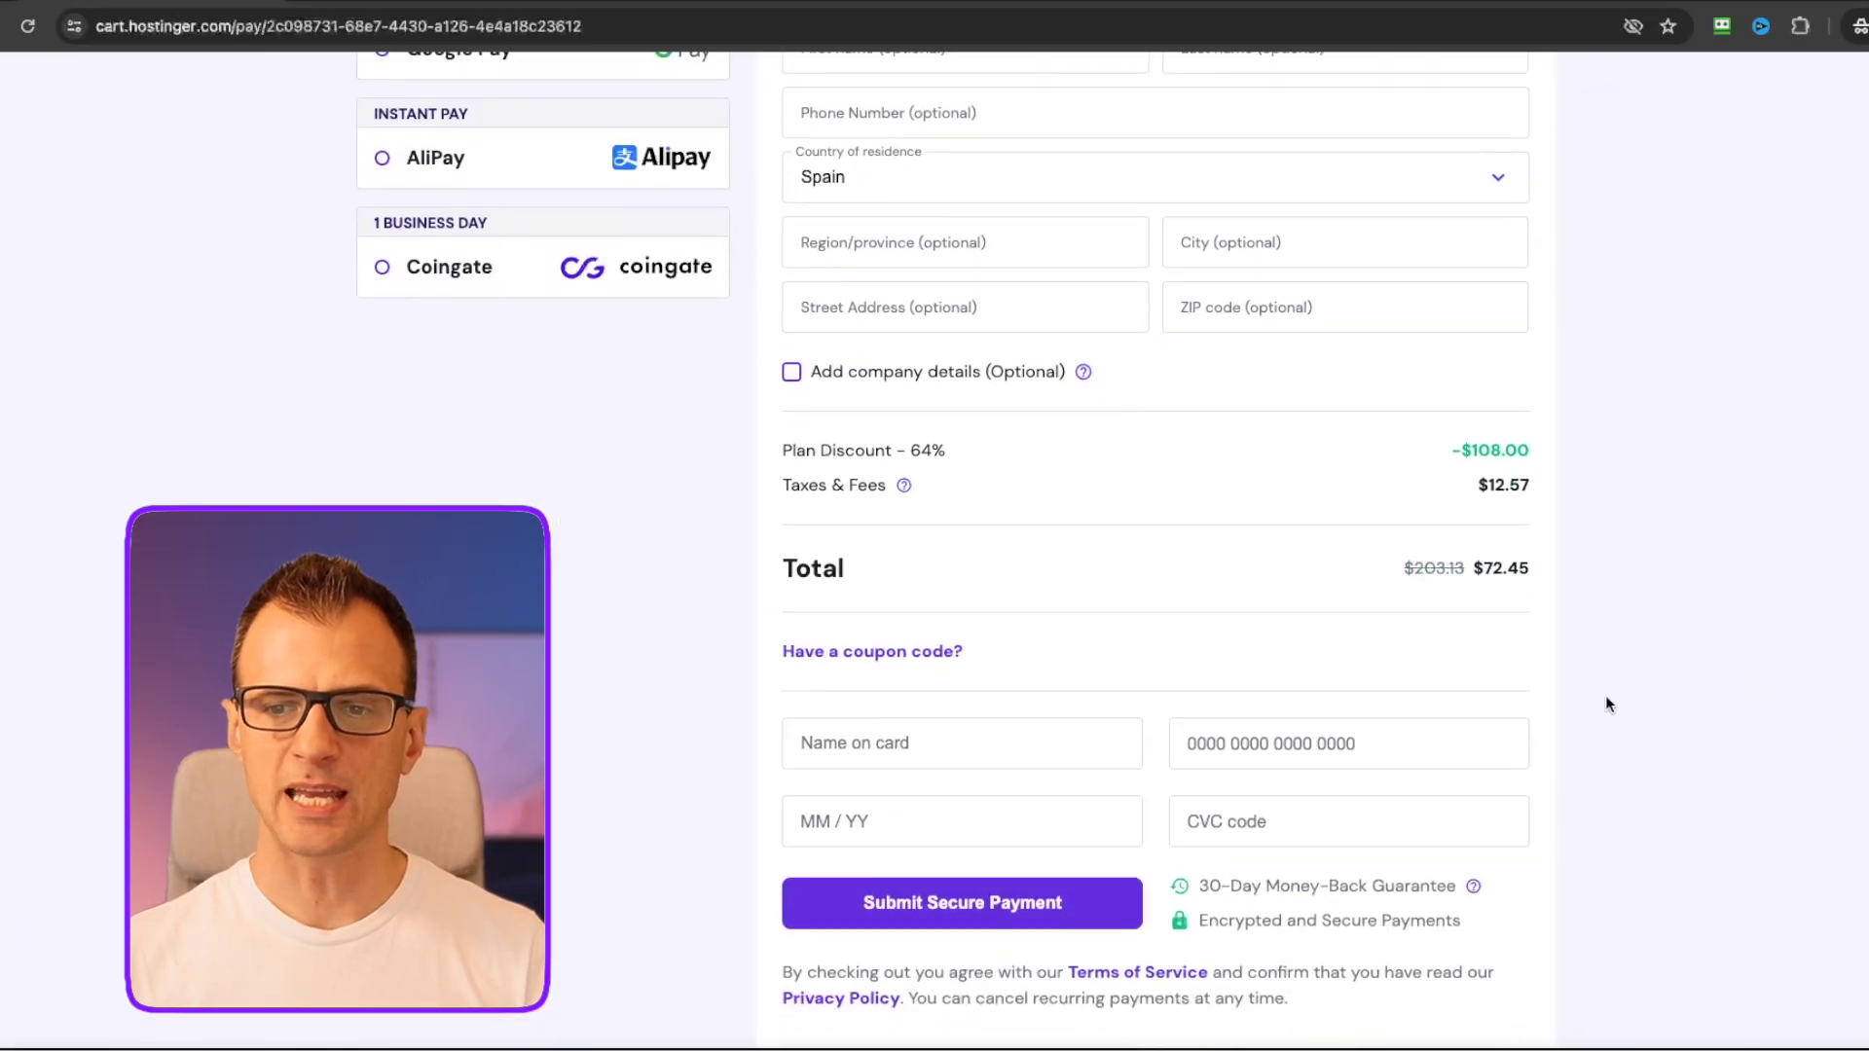
pyautogui.moveTo(1477, 523); pyautogui.dragTo(1534, 500)
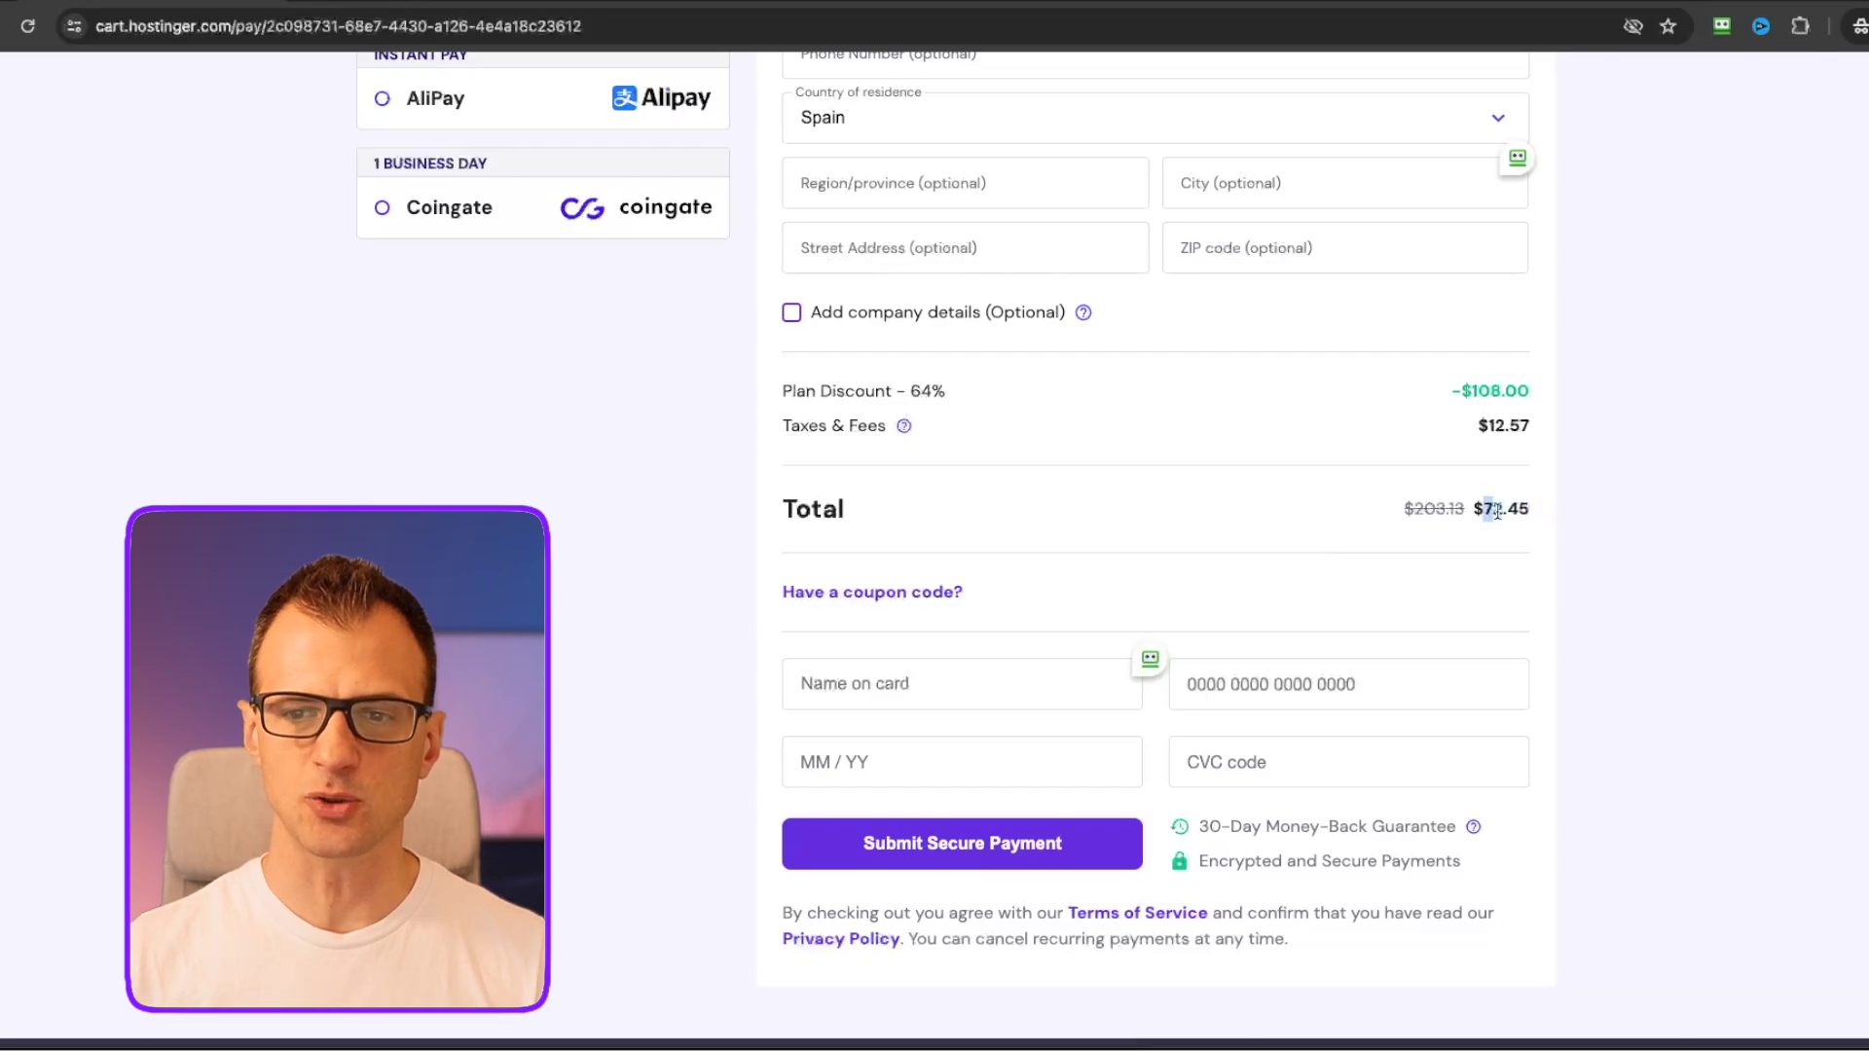
pyautogui.click(825, 593)
pyautogui.click(954, 657)
pyautogui.write('CAFFEINATEDBLOGGER')
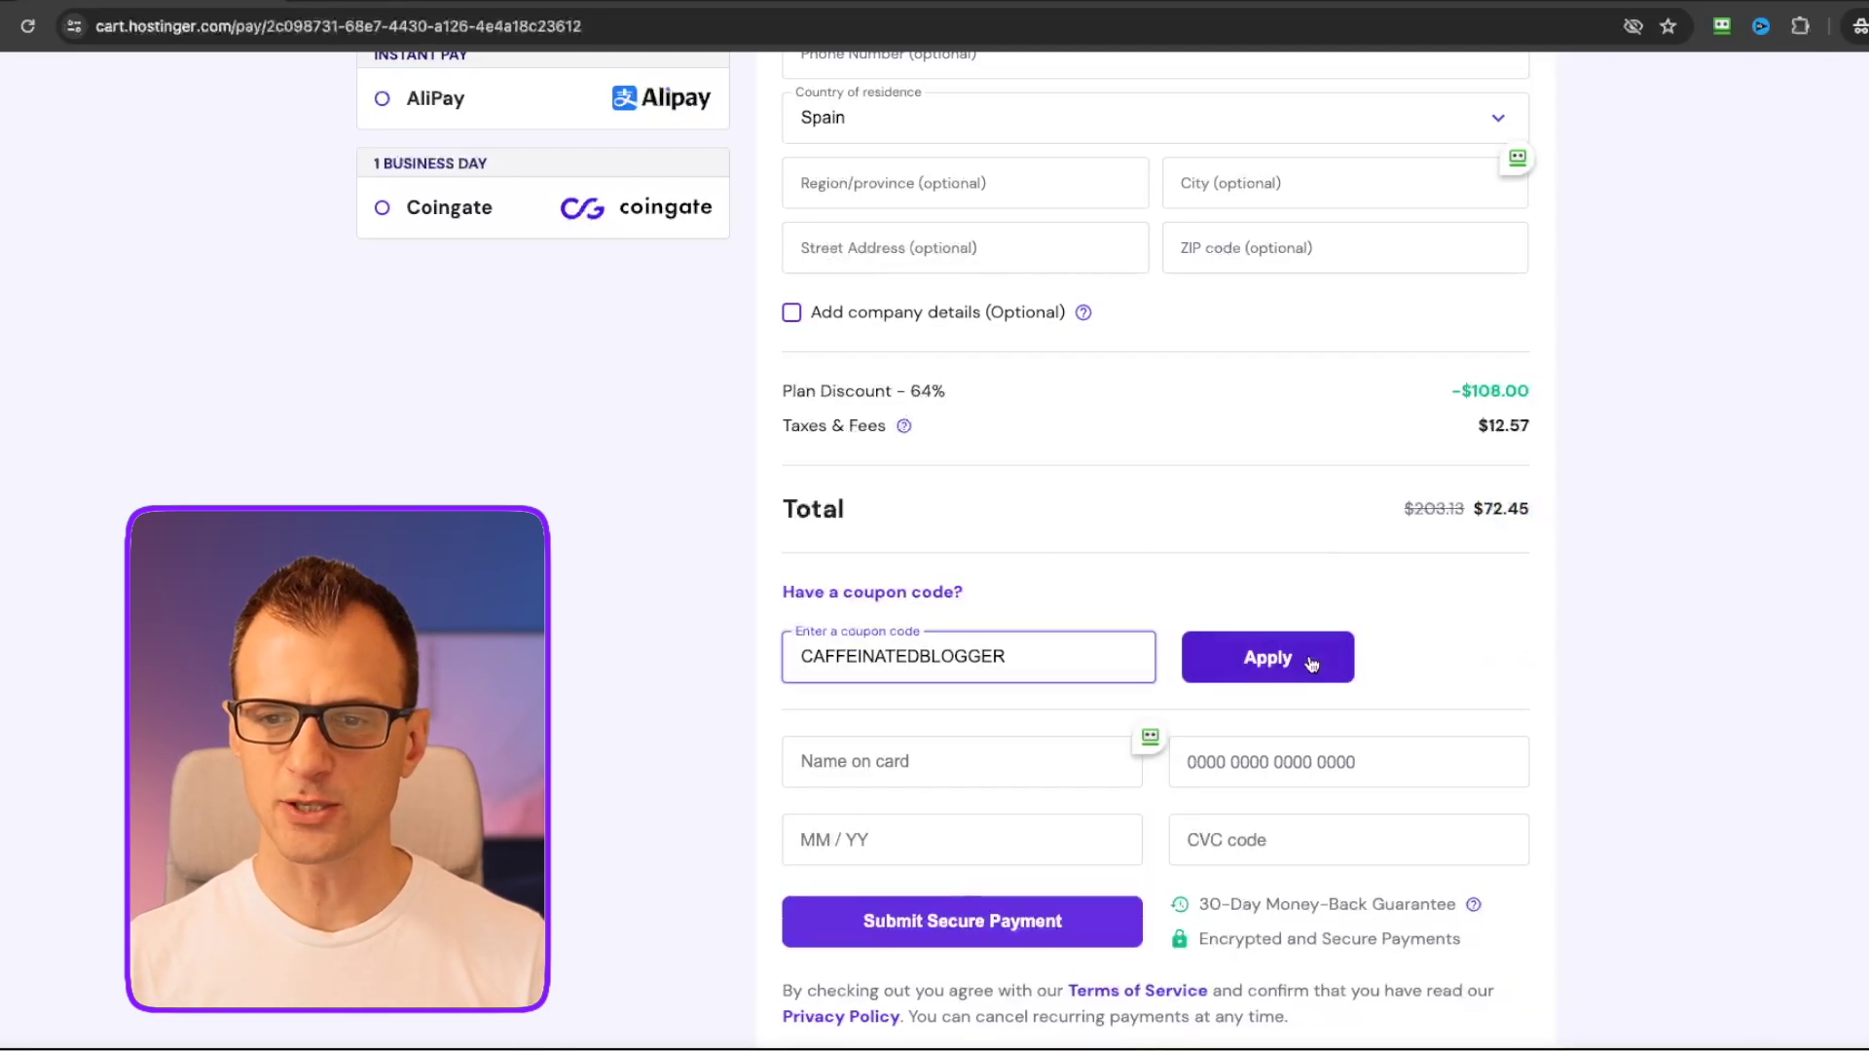
pyautogui.click(1308, 656)
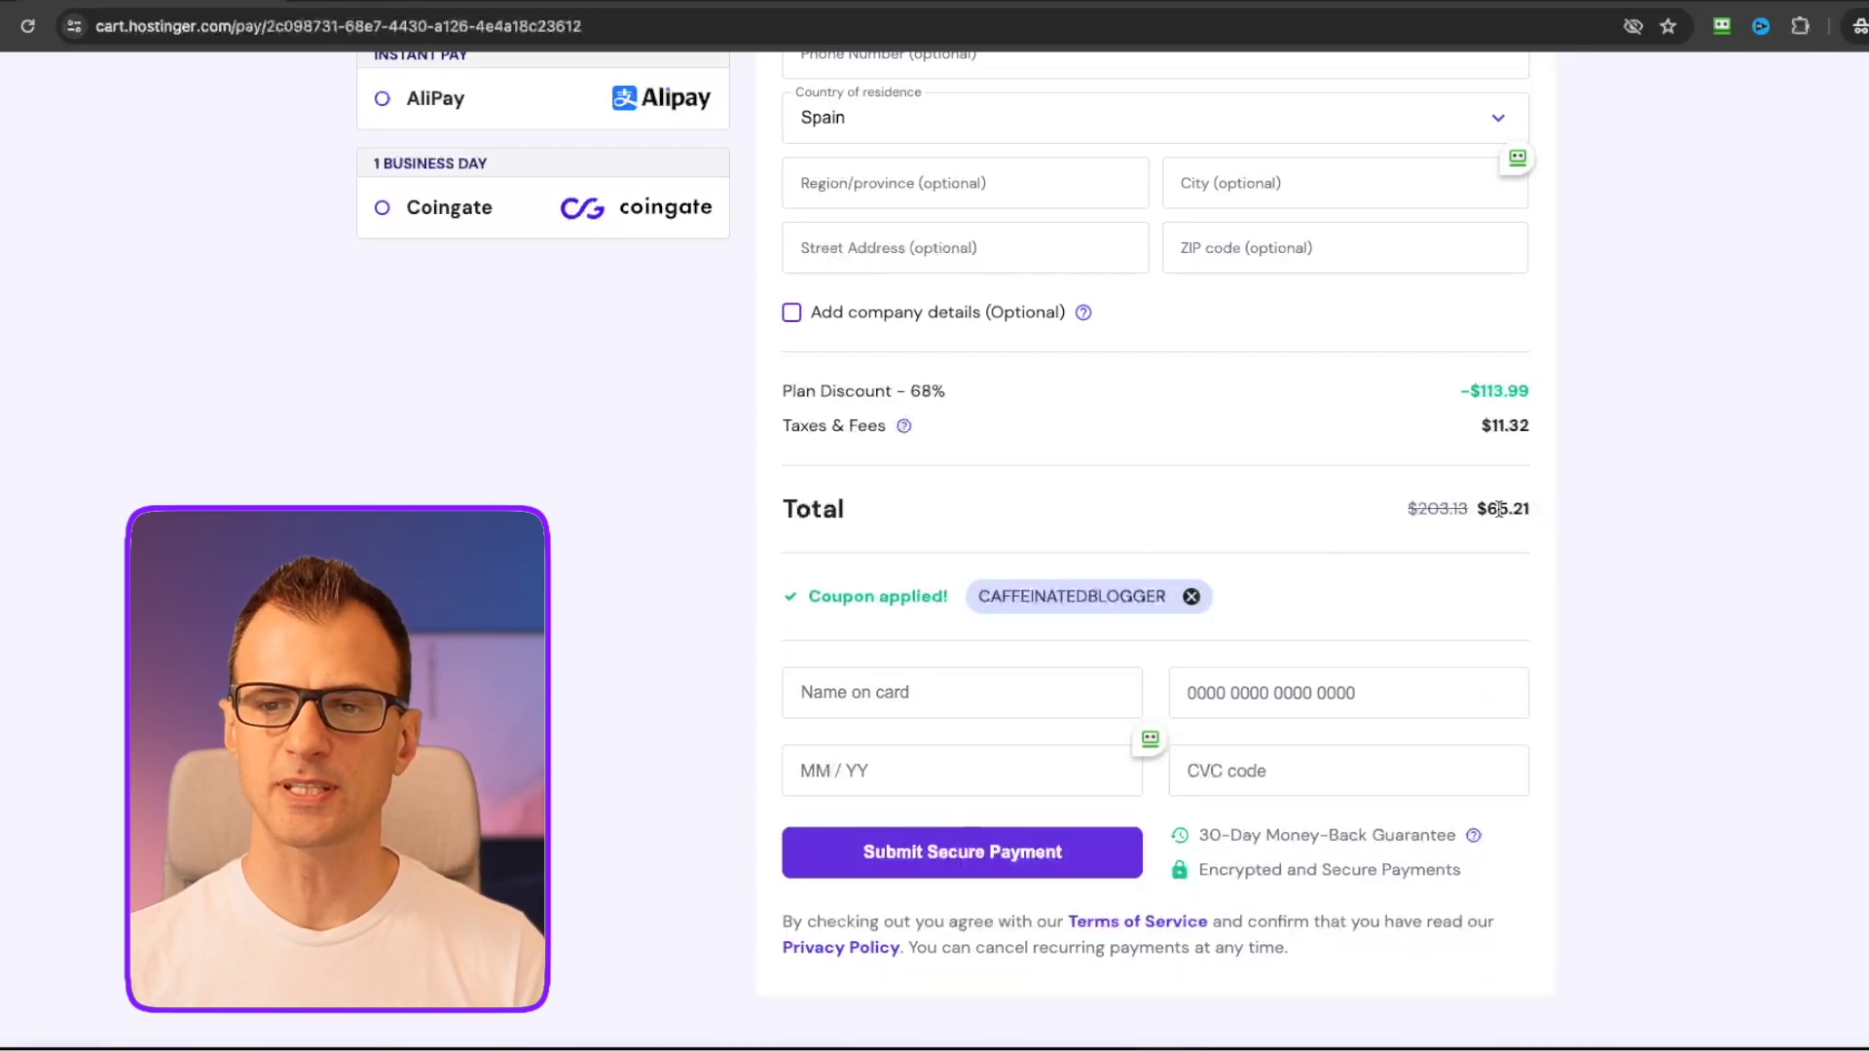
pyautogui.moveTo(1534, 510); pyautogui.dragTo(1498, 510)
pyautogui.scroll(5, 1497, 510)
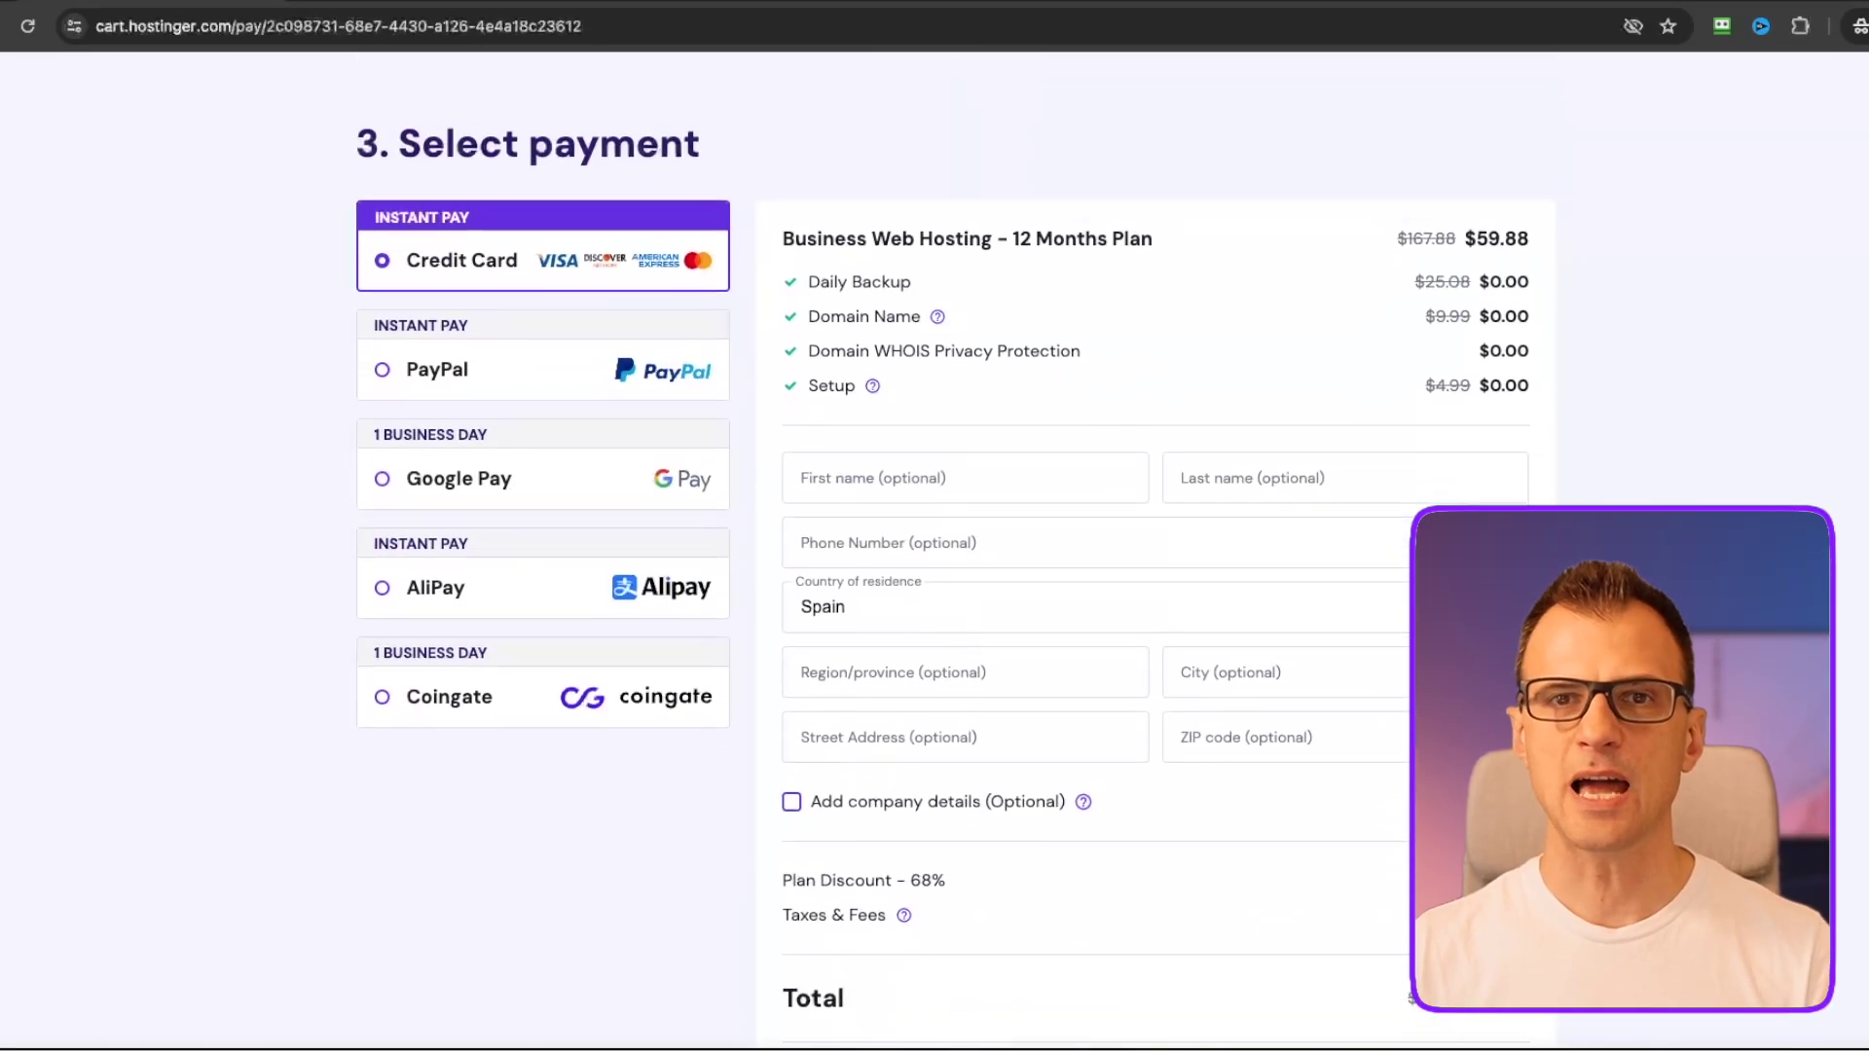
pyautogui.scroll(-6, 1497, 510)
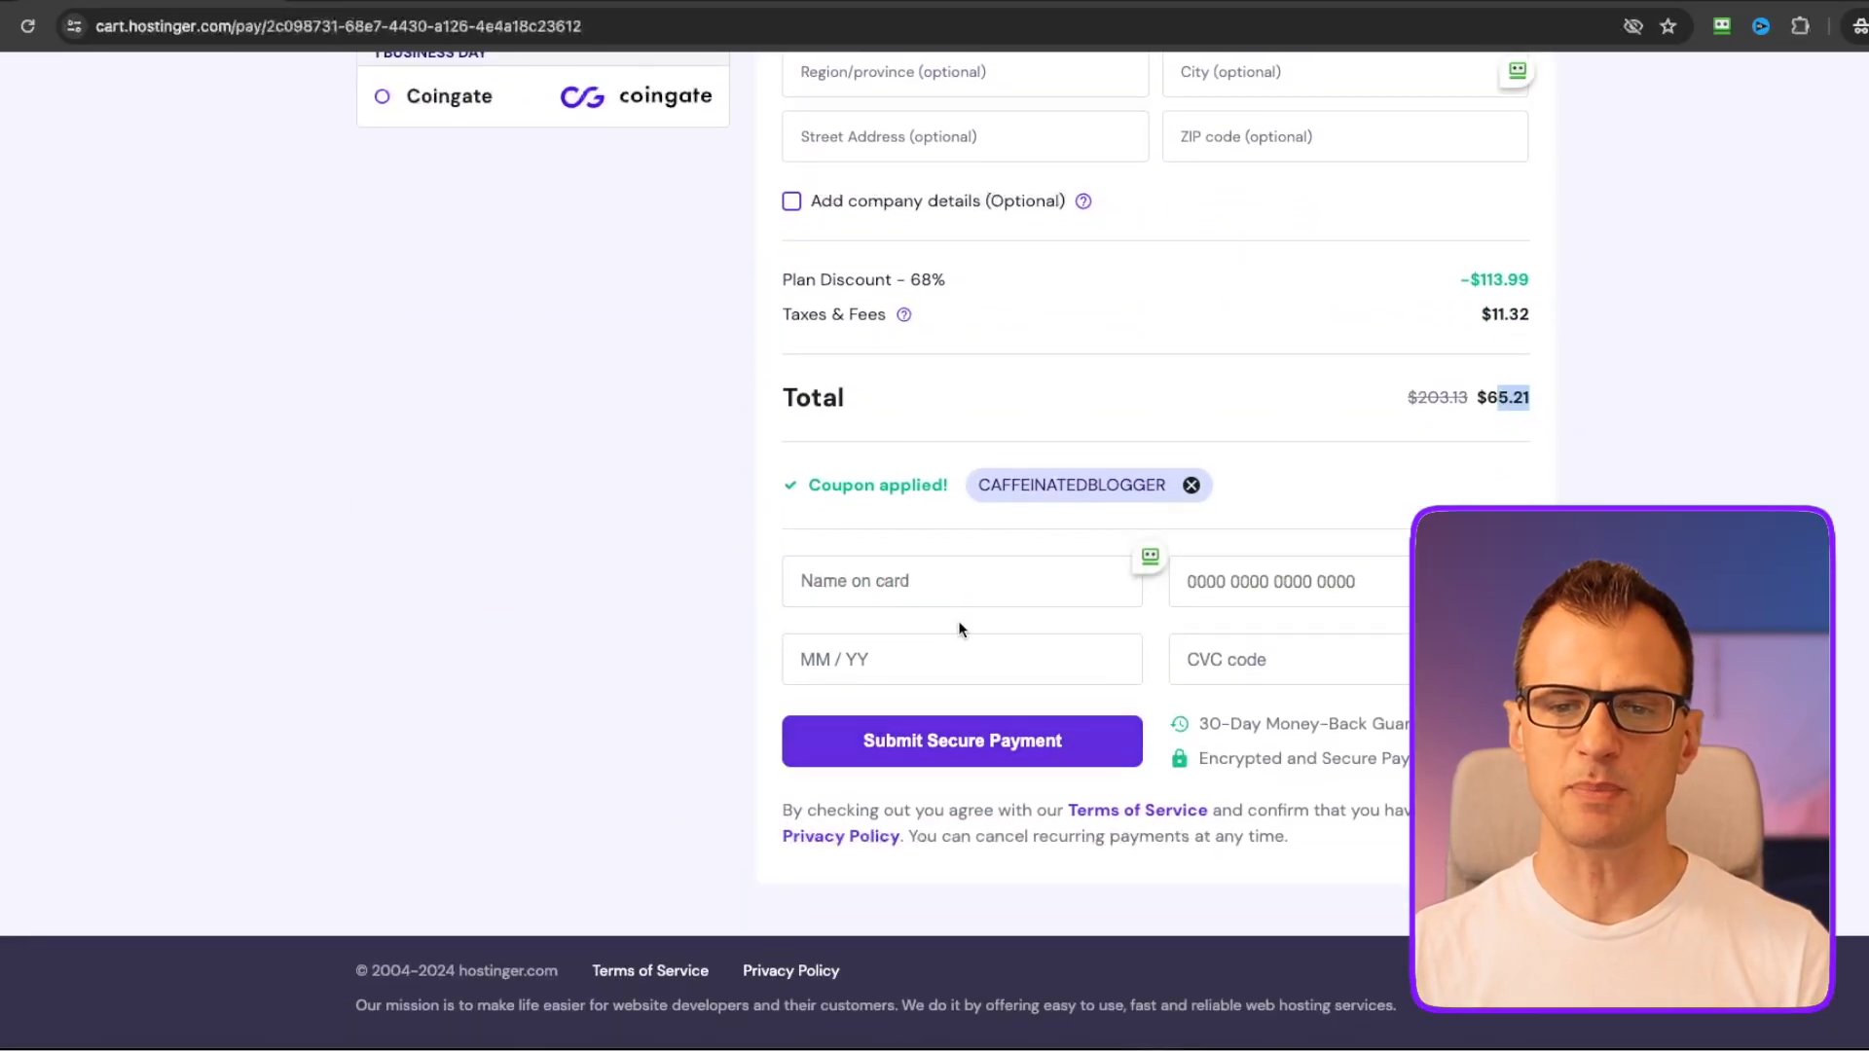
pyautogui.scroll(8, 659, 740)
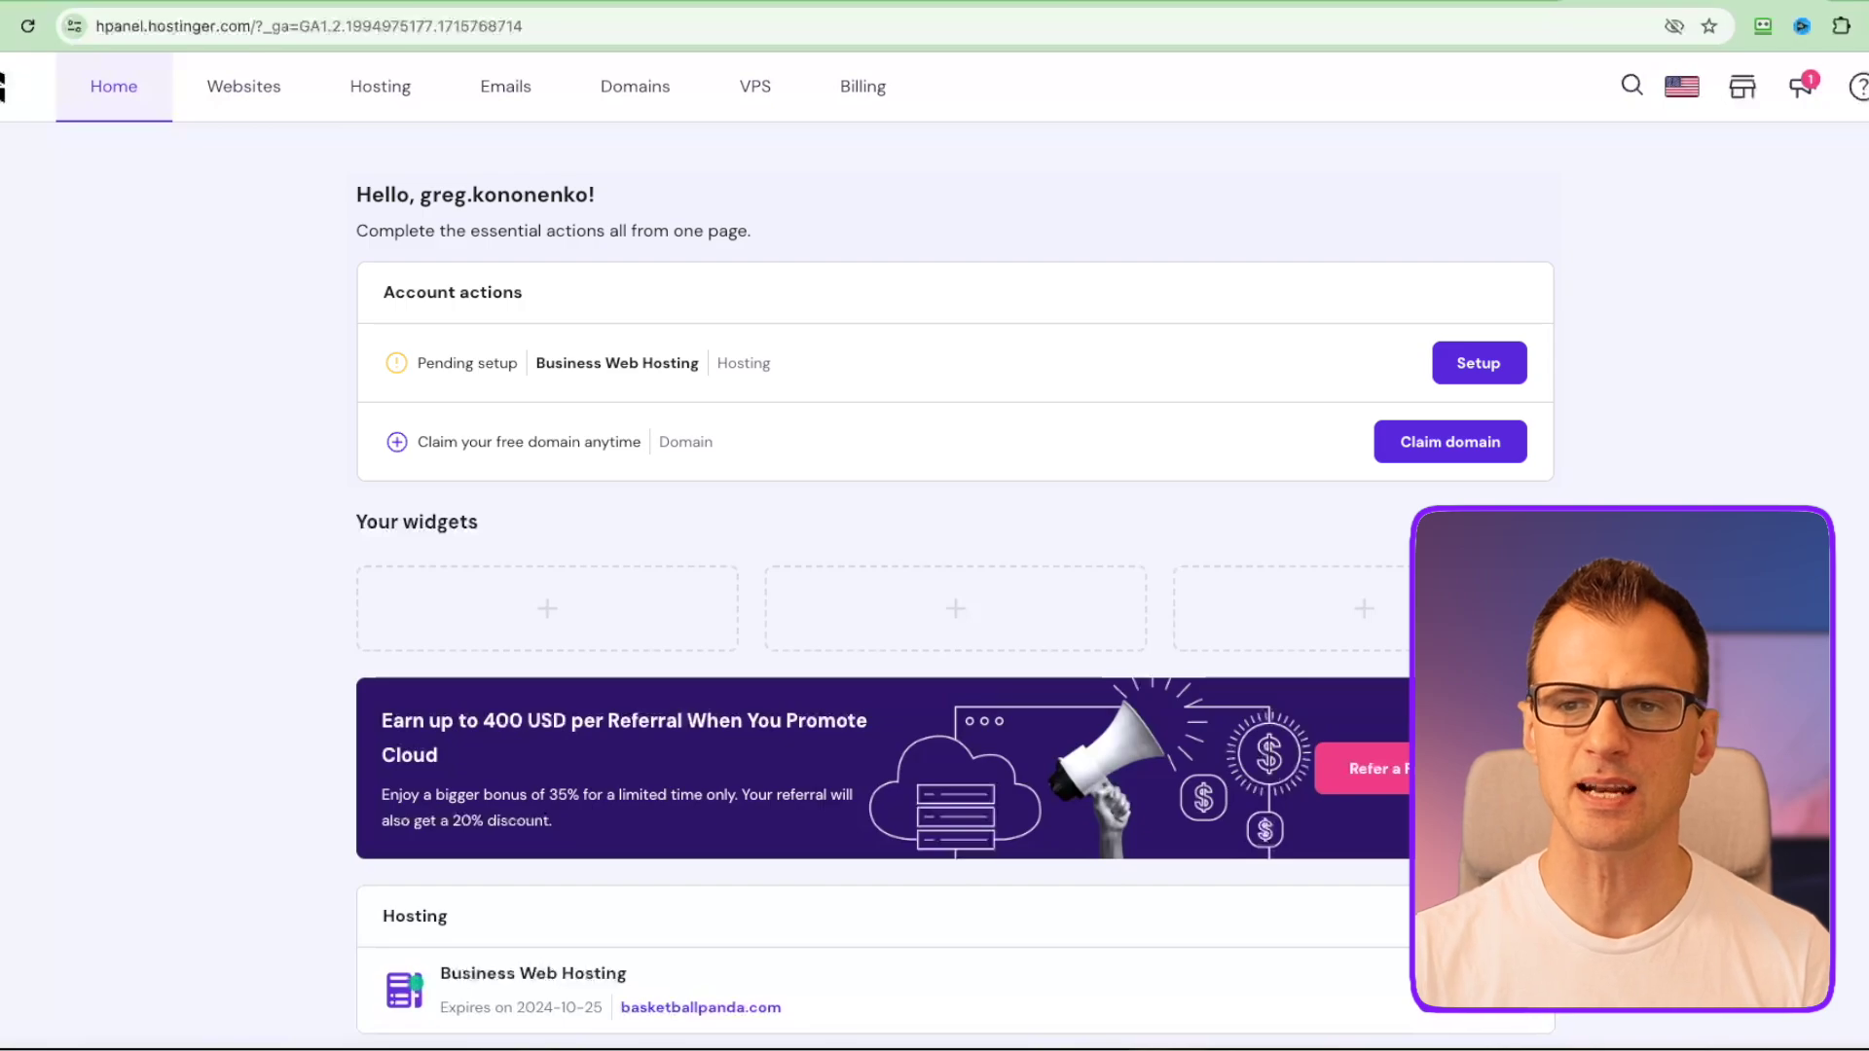
# Set up the pending hosting plan as a new website built with Hostinger Website Builder rather than WordPress
pyautogui.click(1478, 362)
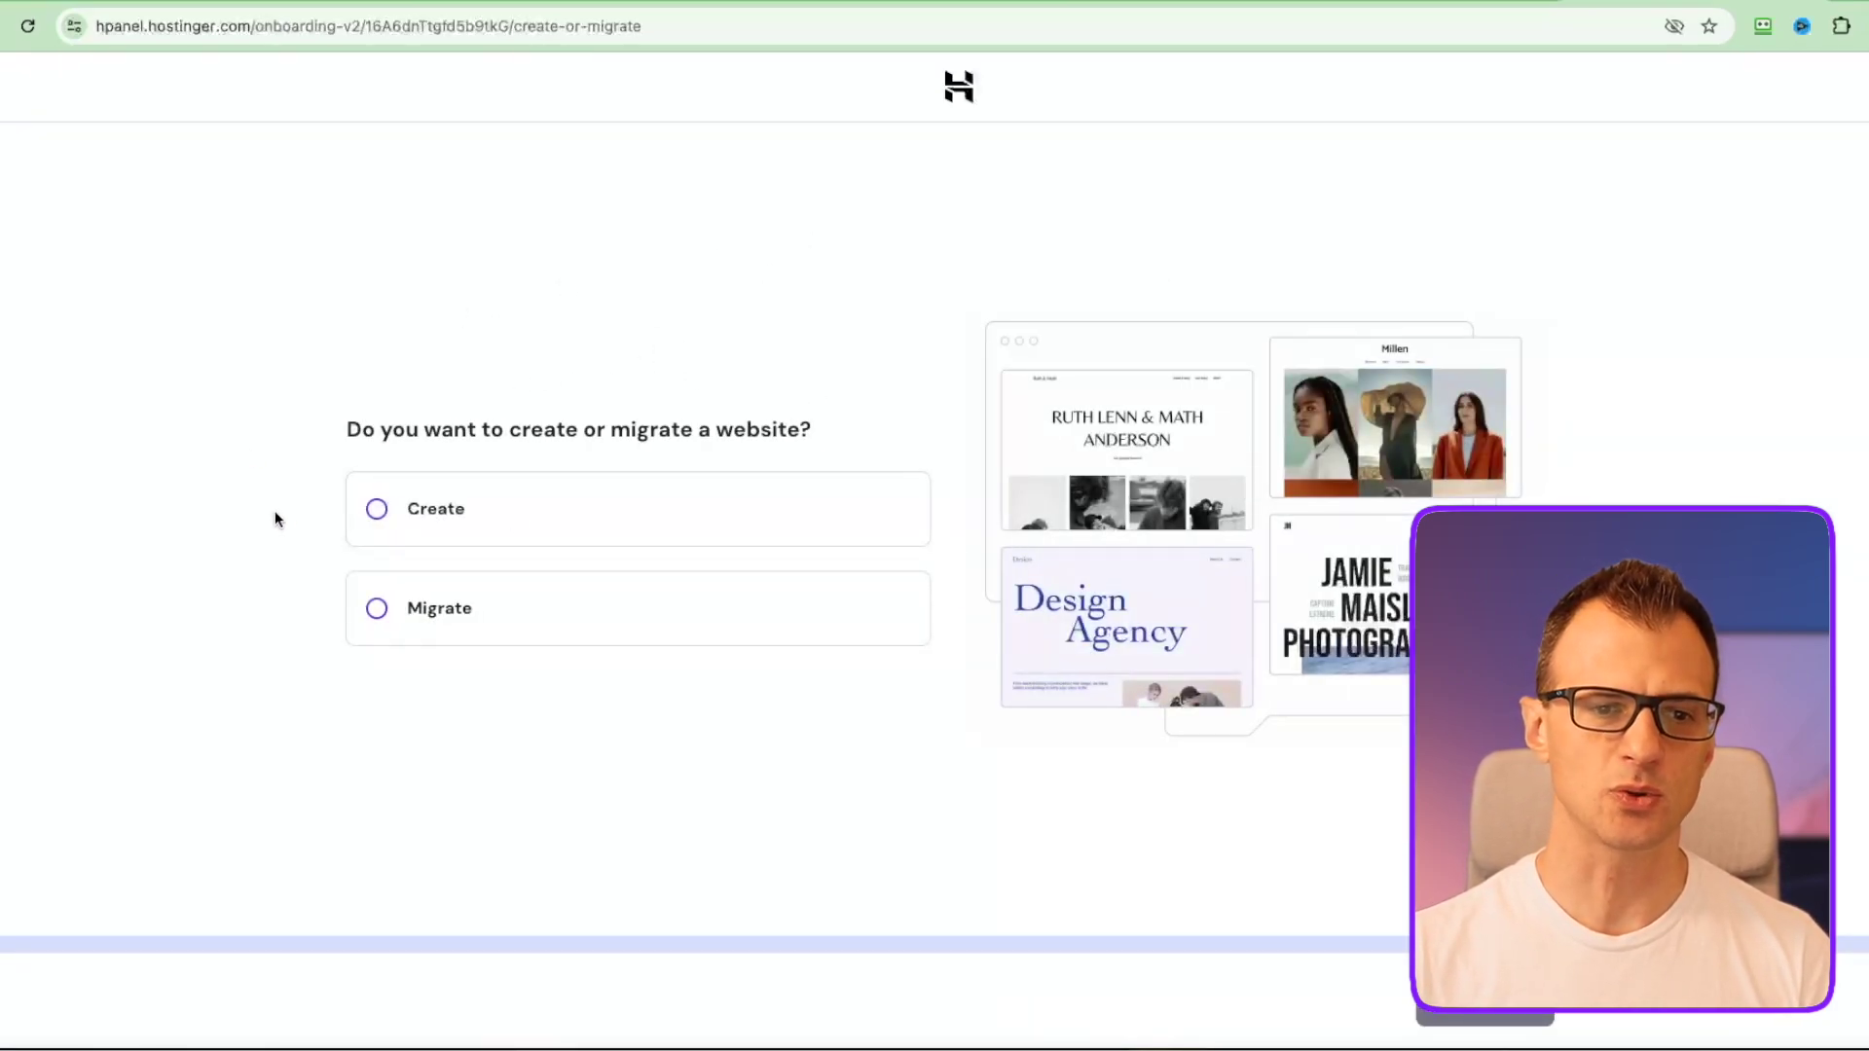
pyautogui.click(404, 524)
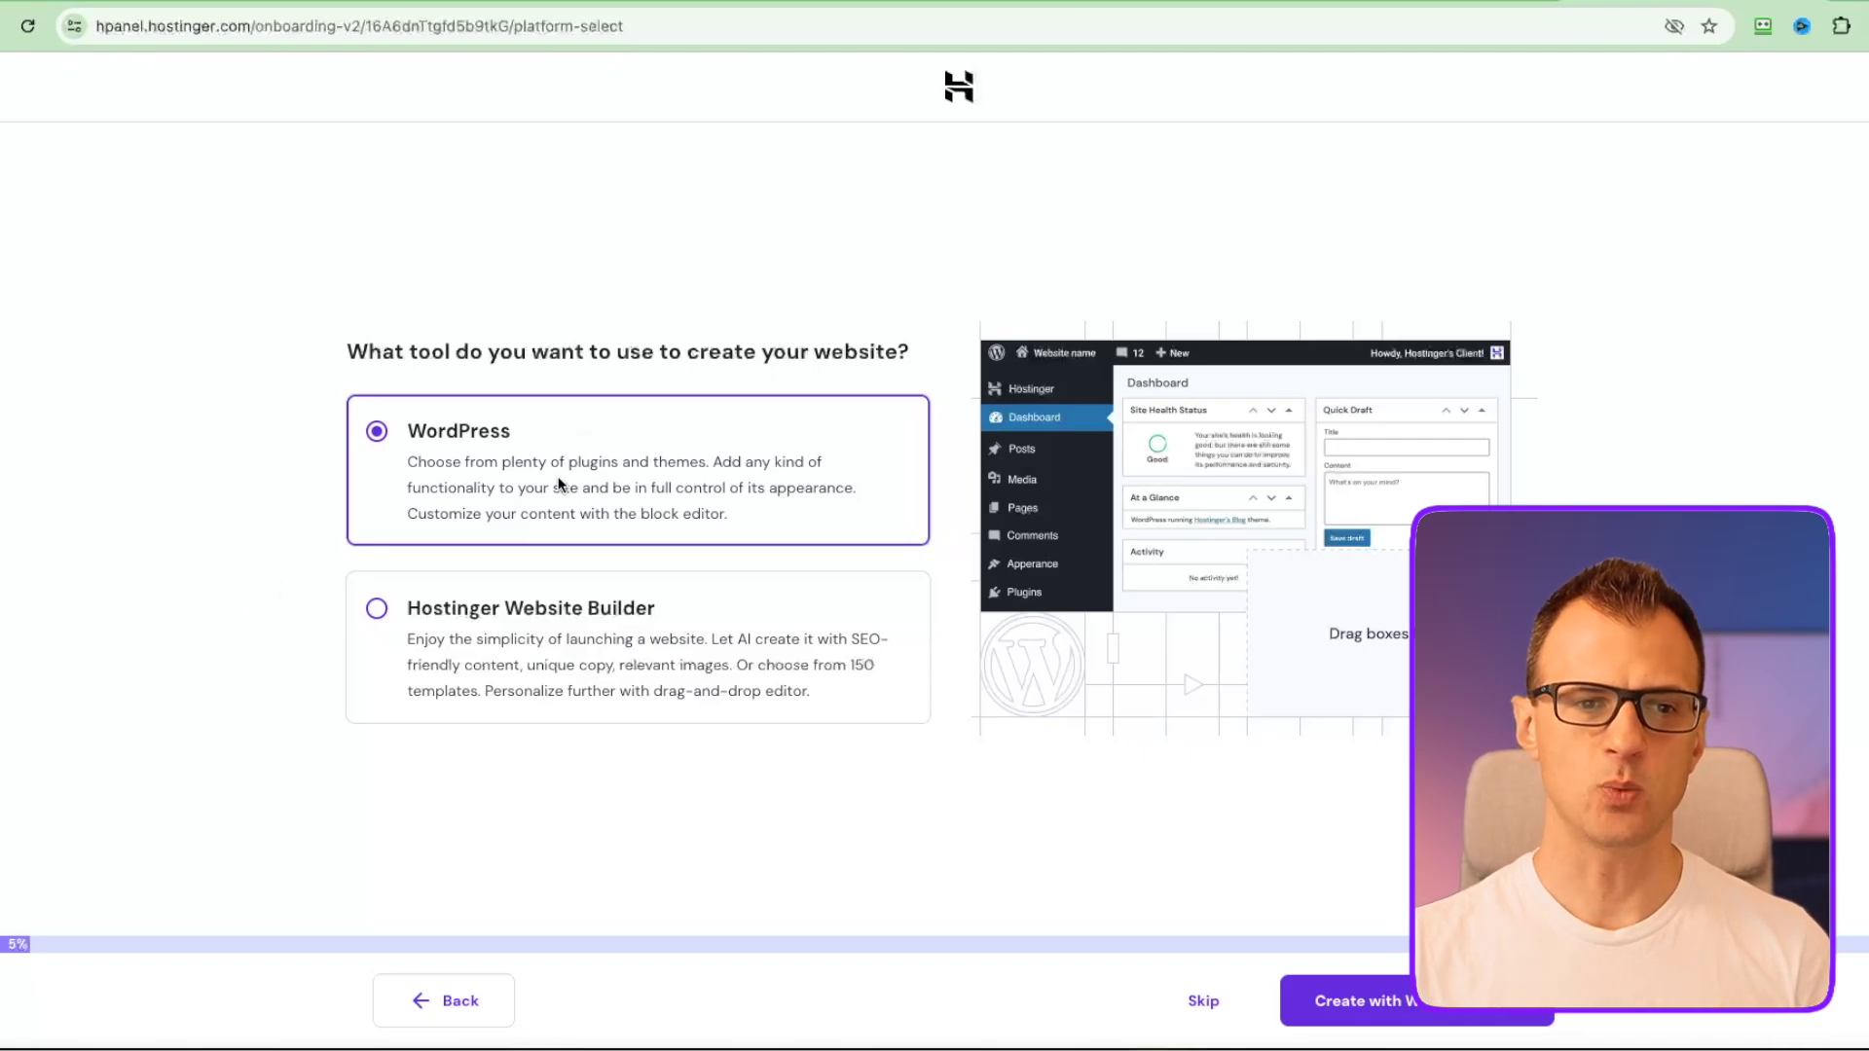
pyautogui.click(477, 645)
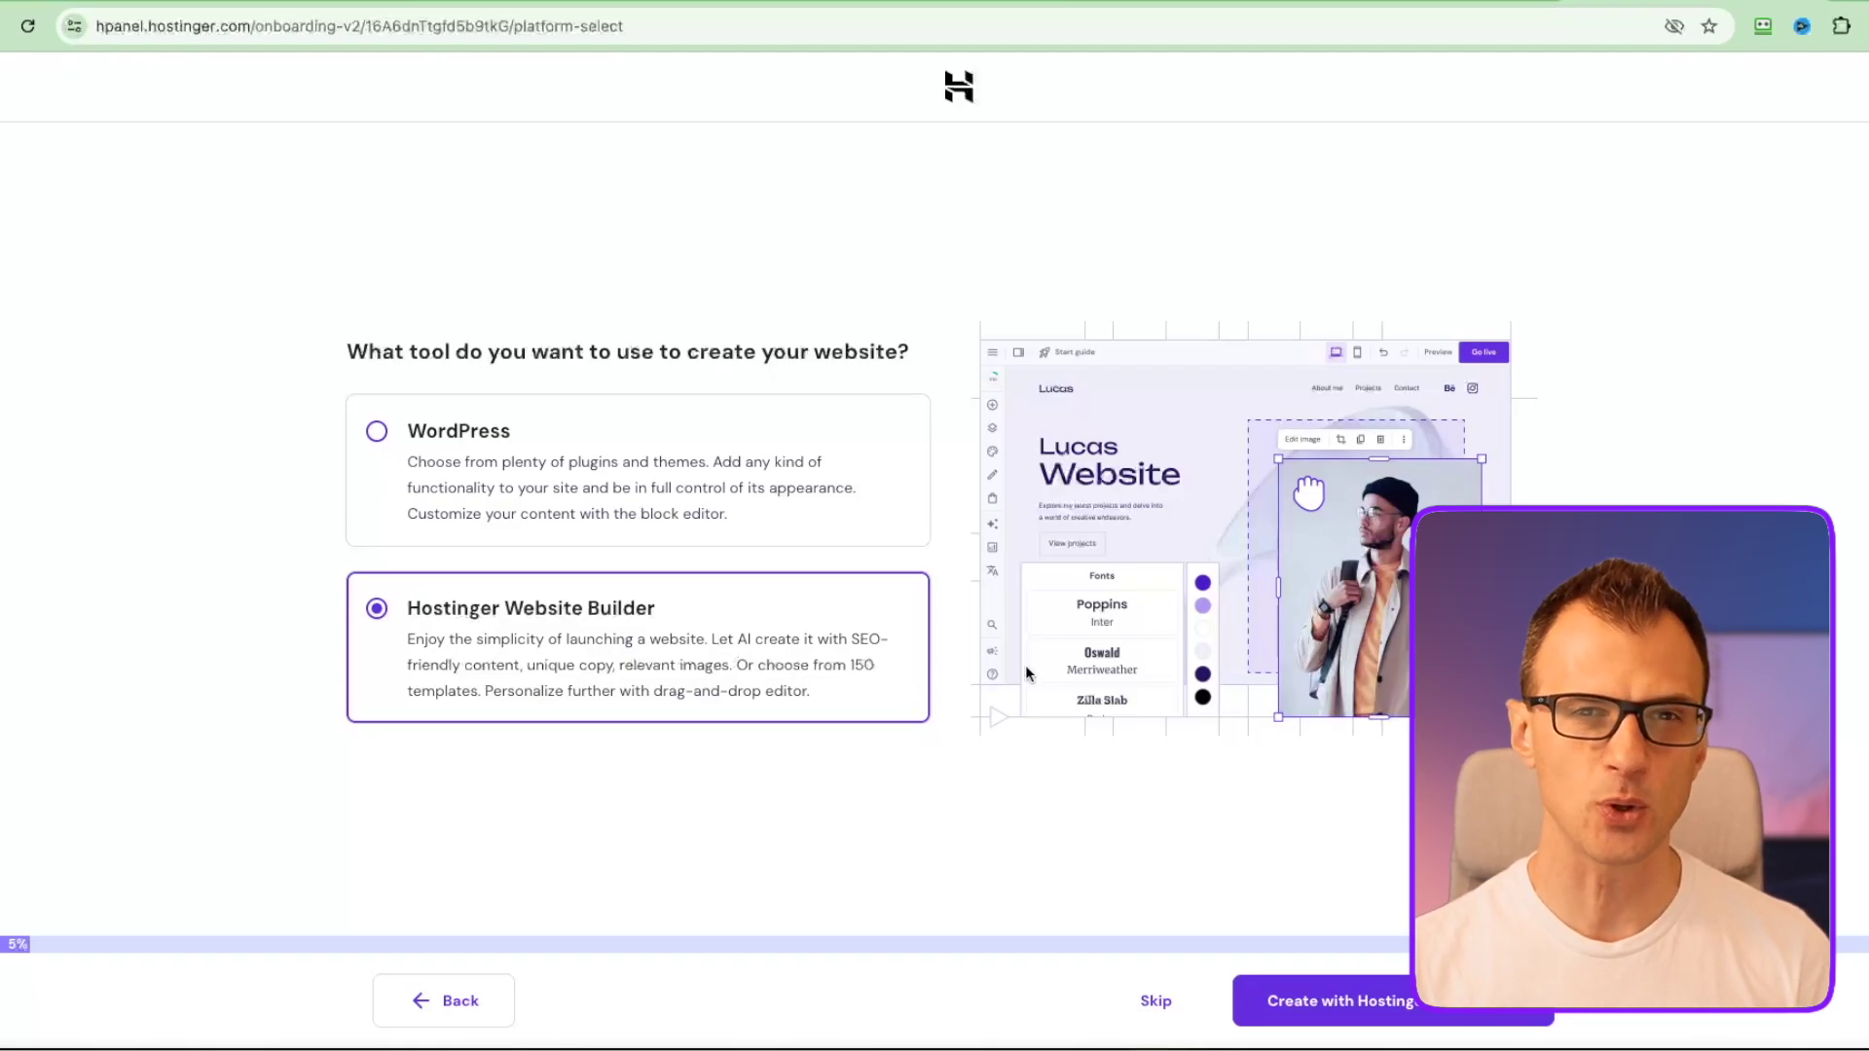
pyautogui.click(1442, 1018)
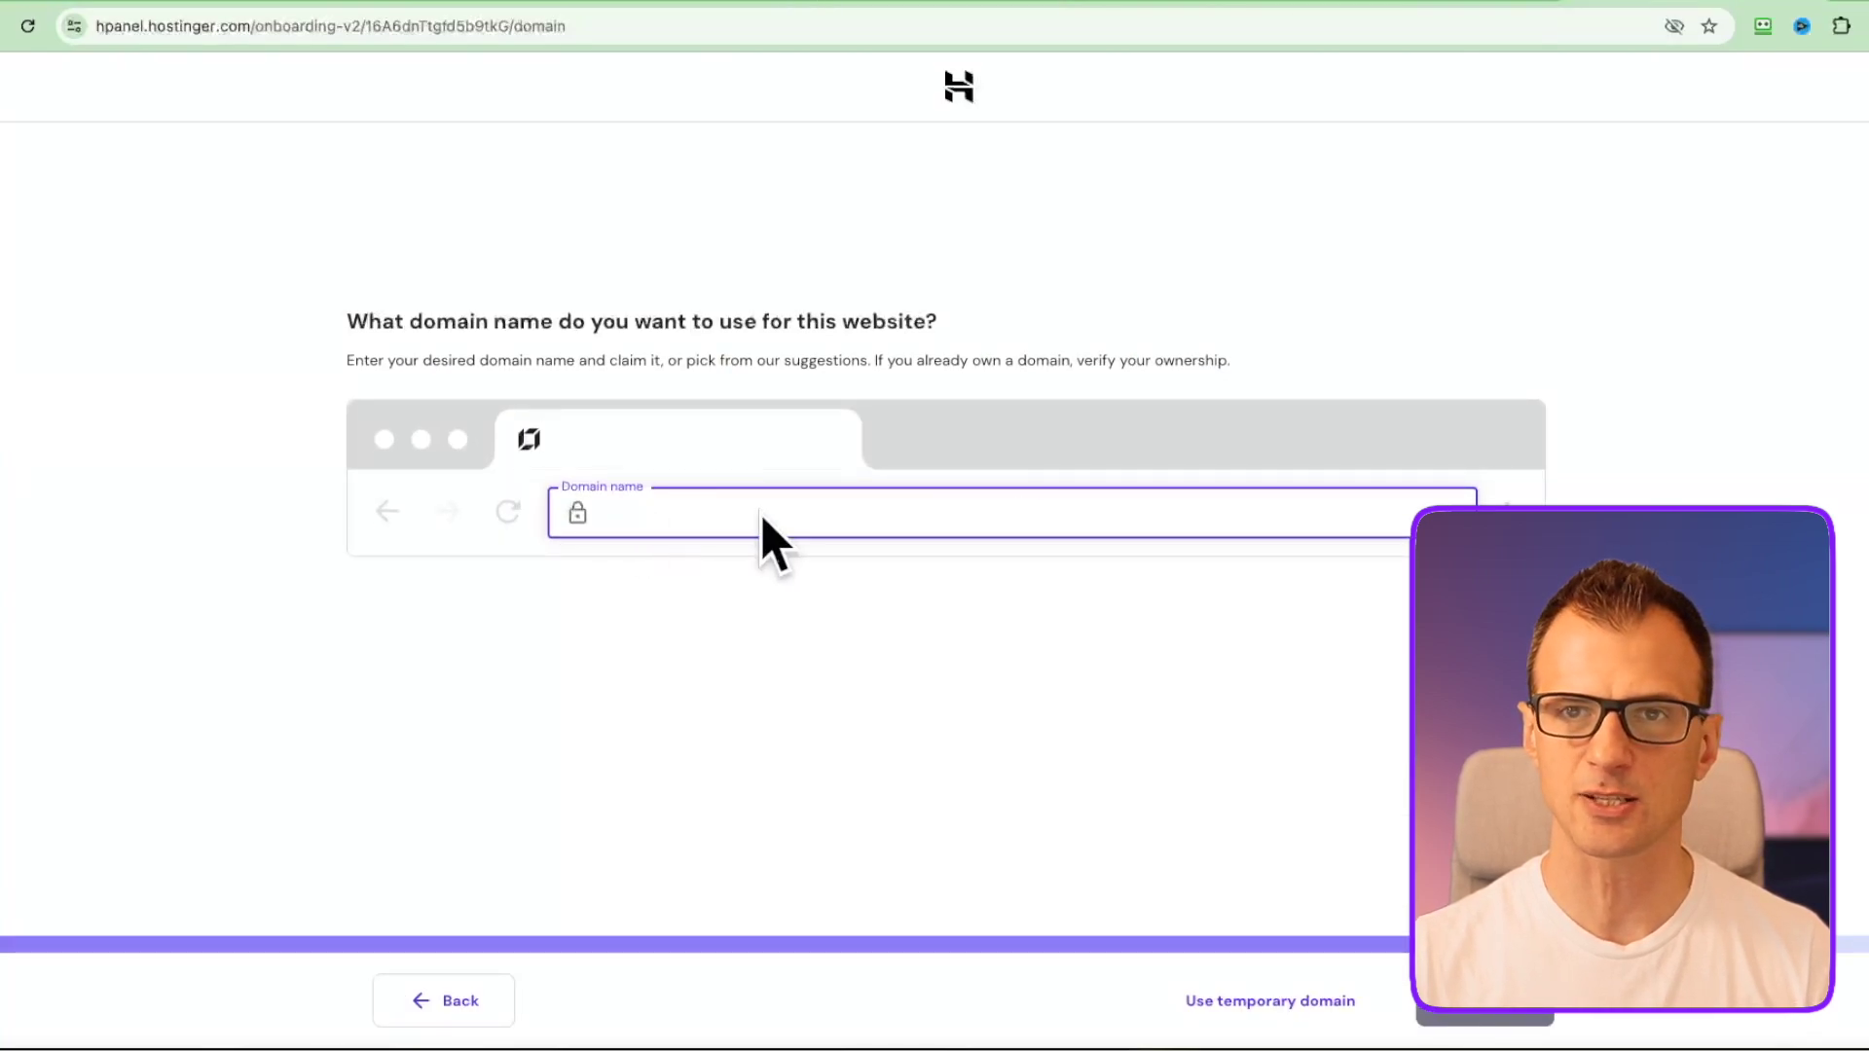
# Paste a domain name to check it, then continue with a temporary domain instead
pyautogui.write('okiokipaintingexample.com')
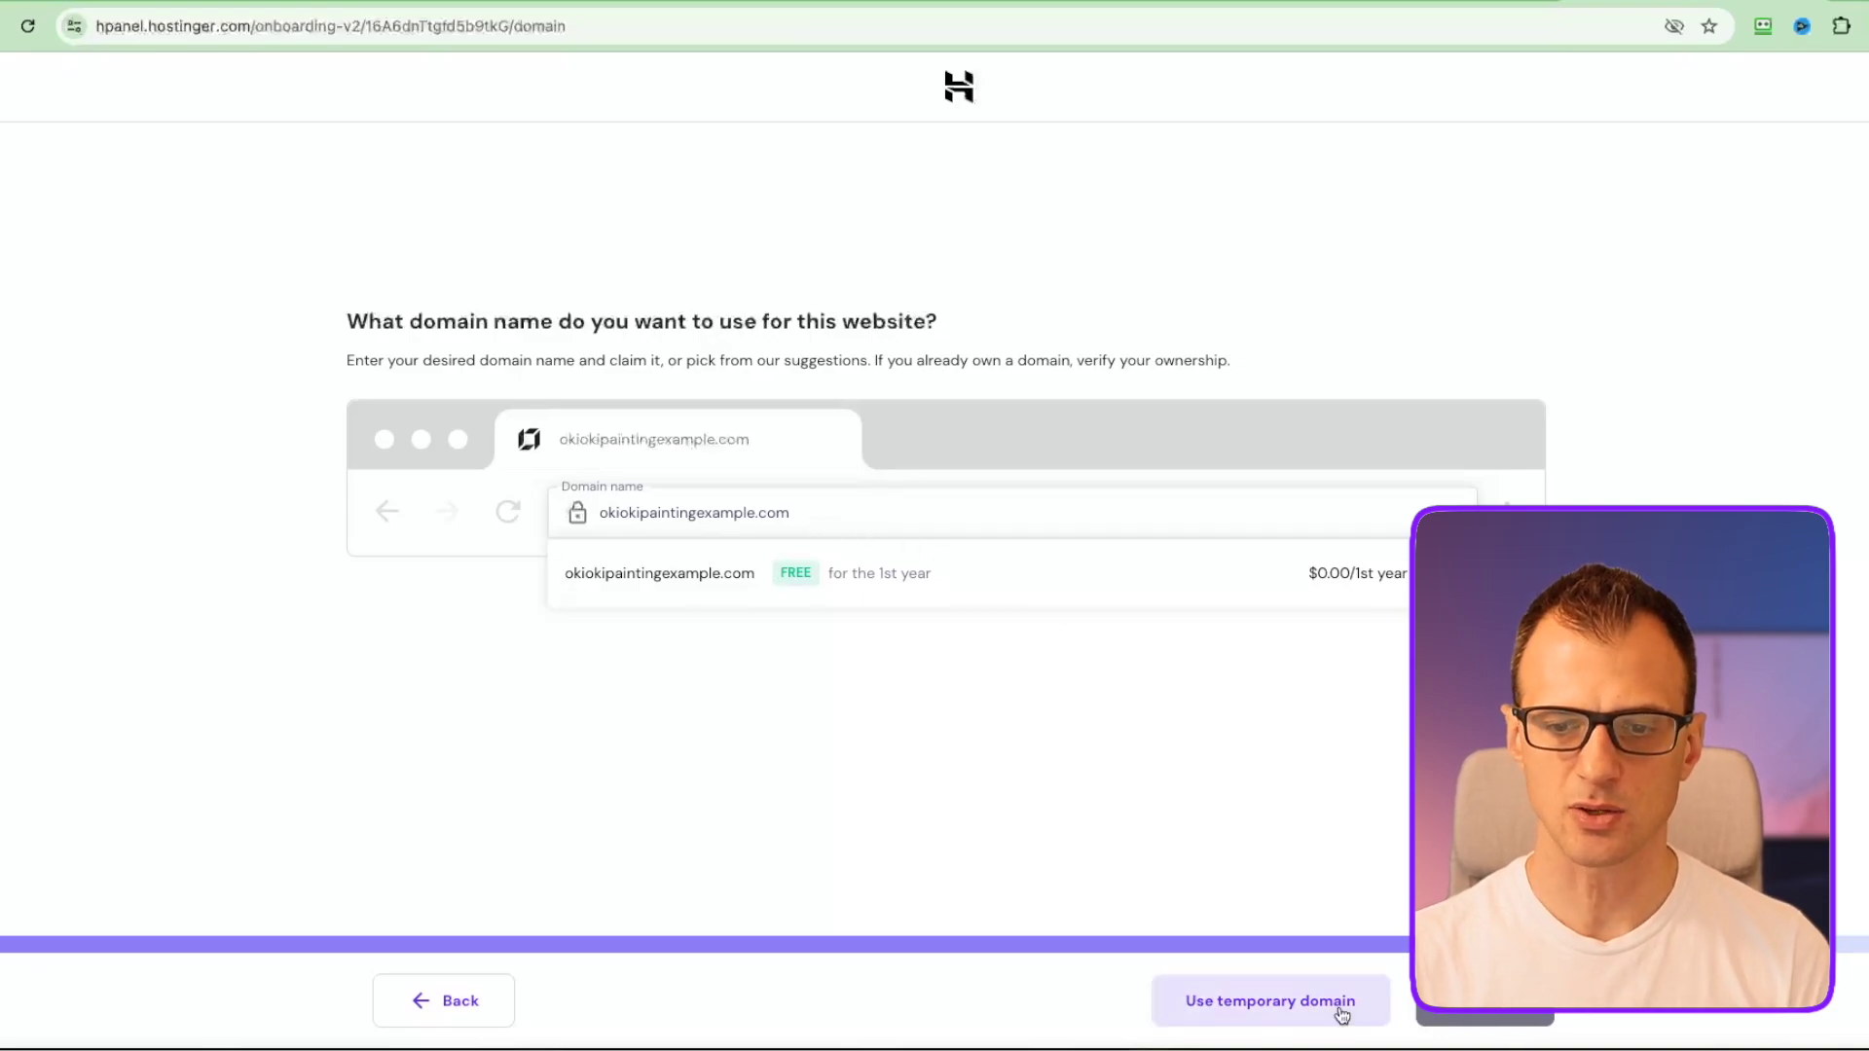
pyautogui.click(1249, 1013)
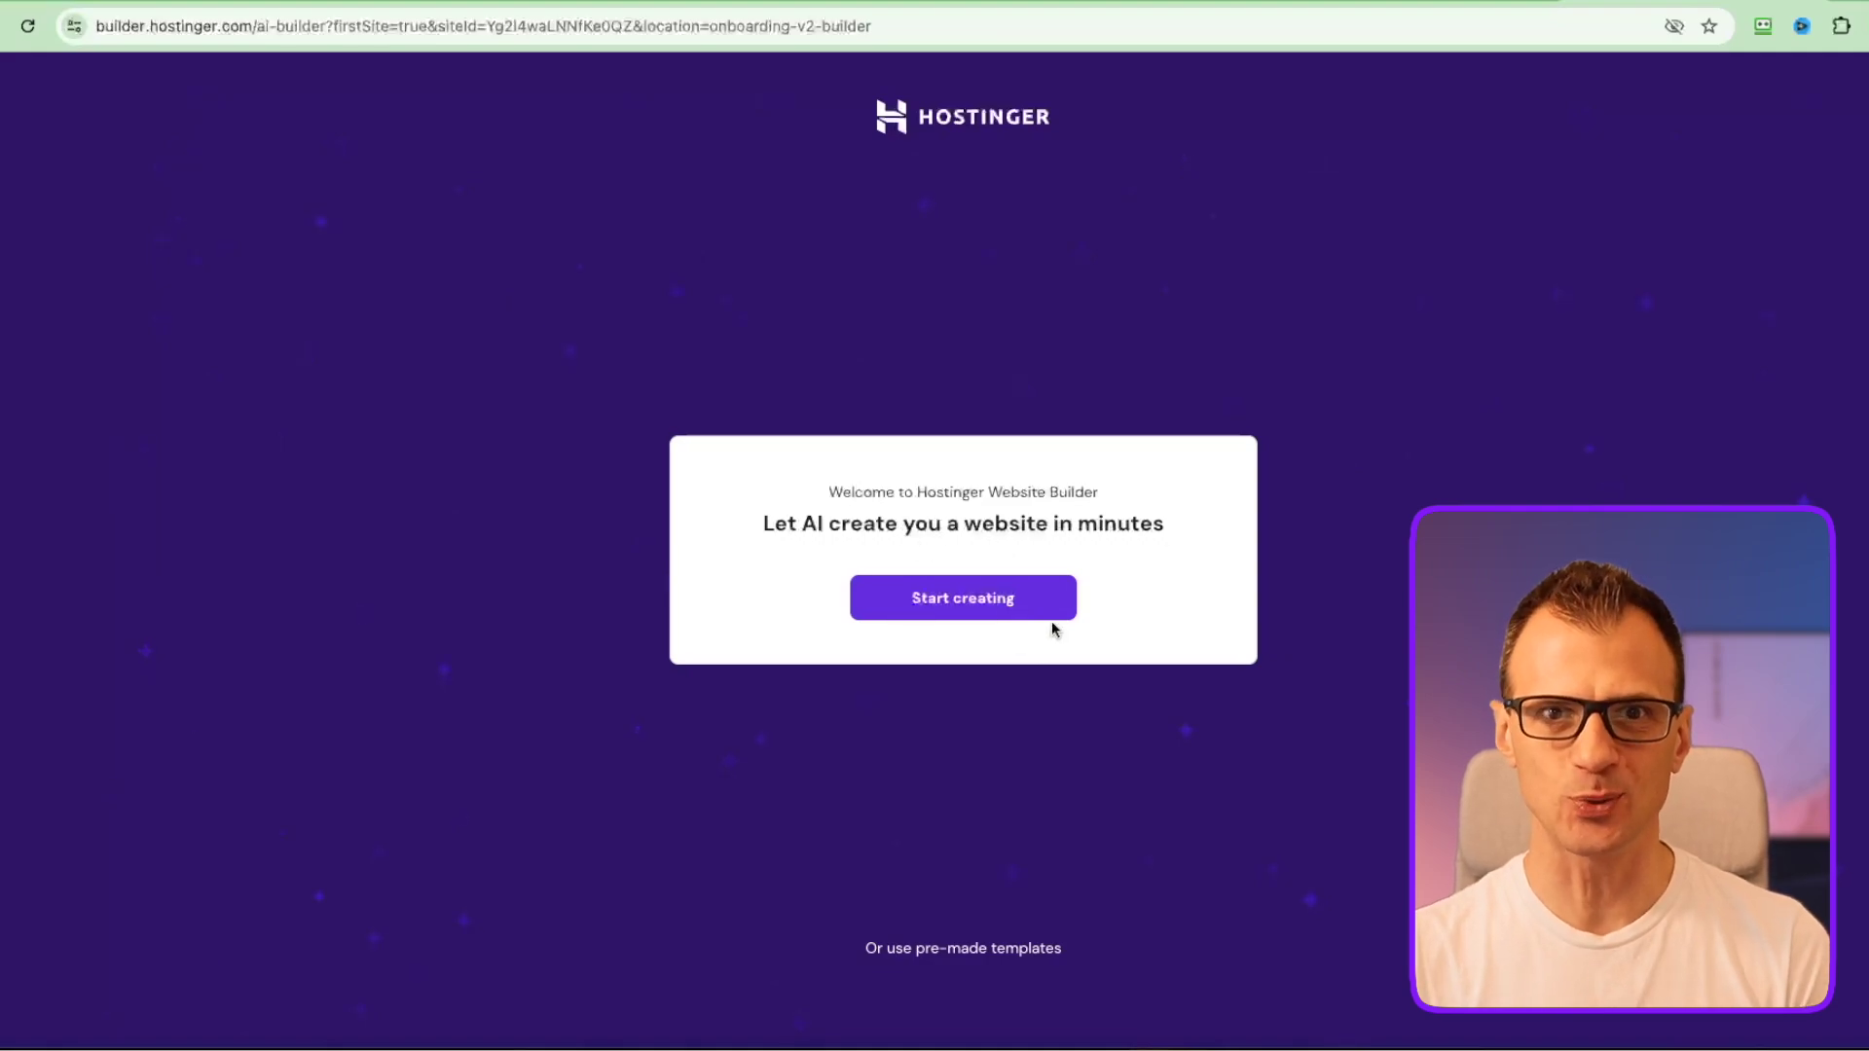
# Name the site 'OKPainting & Decorating', set the website type to Portfolio, and write its description
pyautogui.click(956, 603)
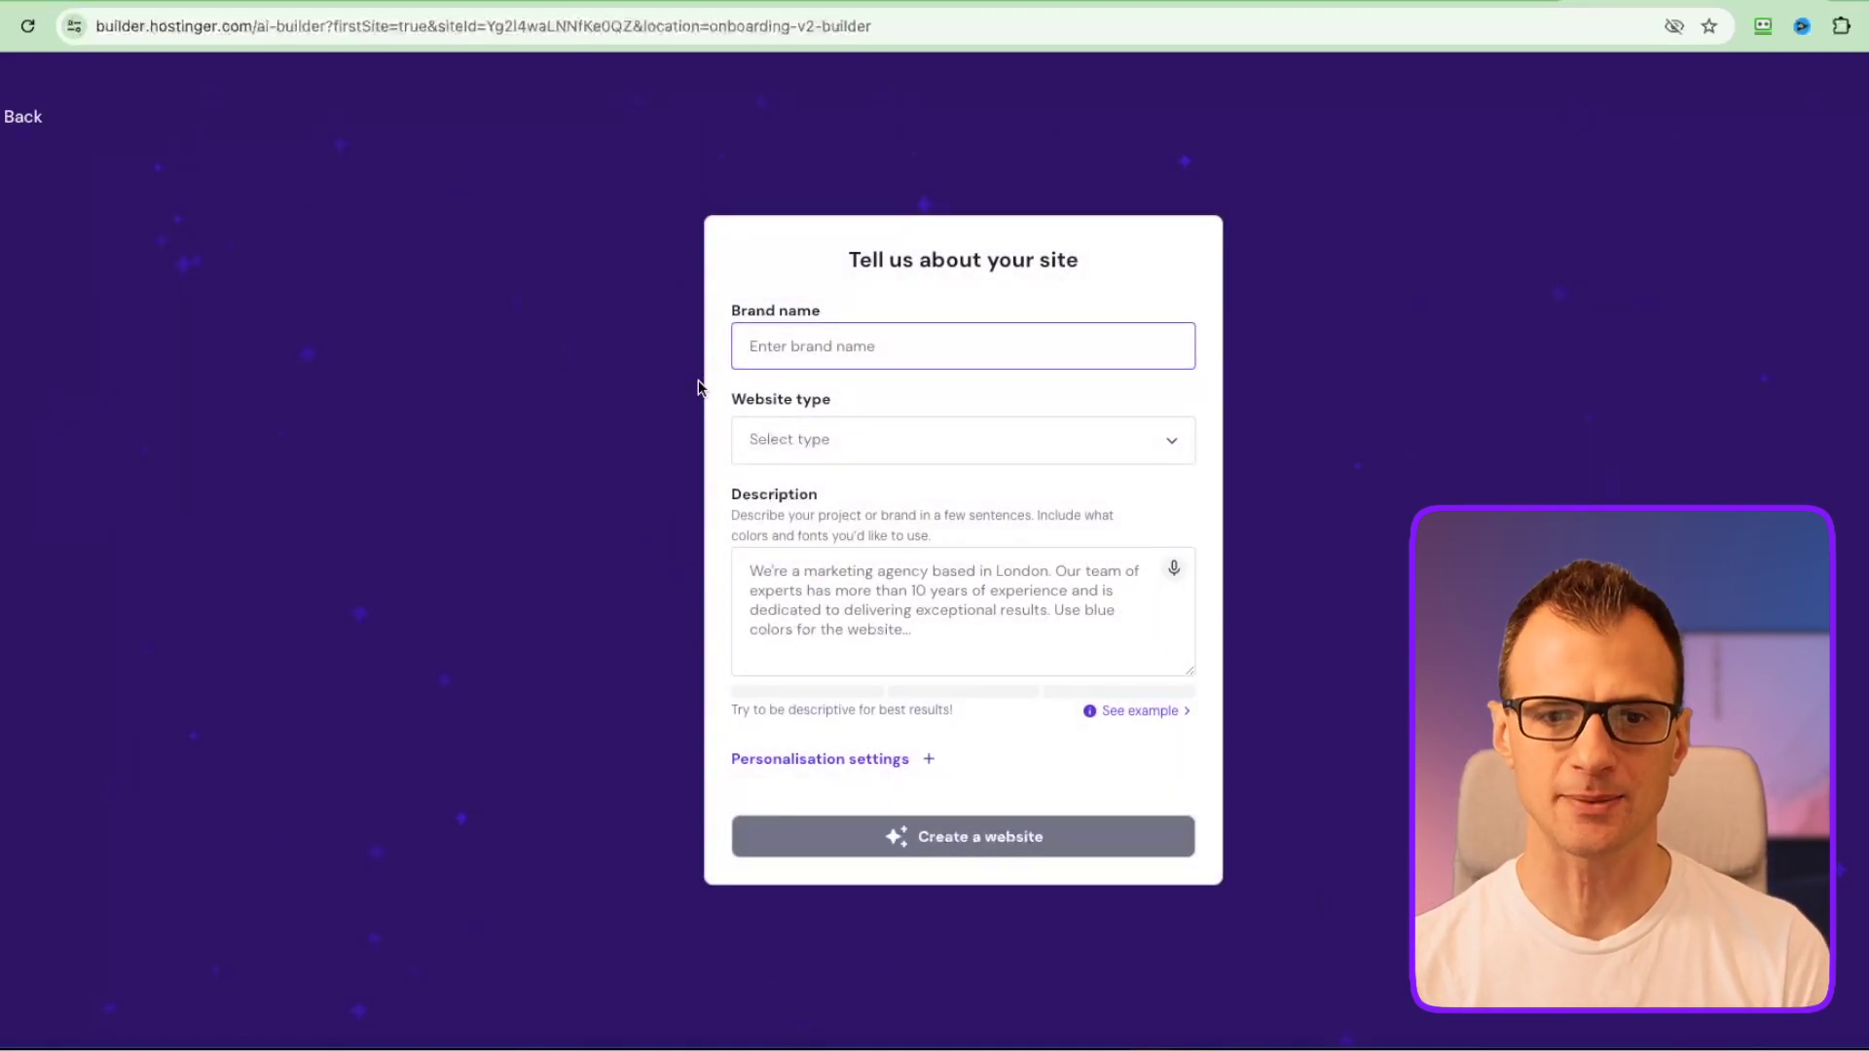
pyautogui.write('OK')
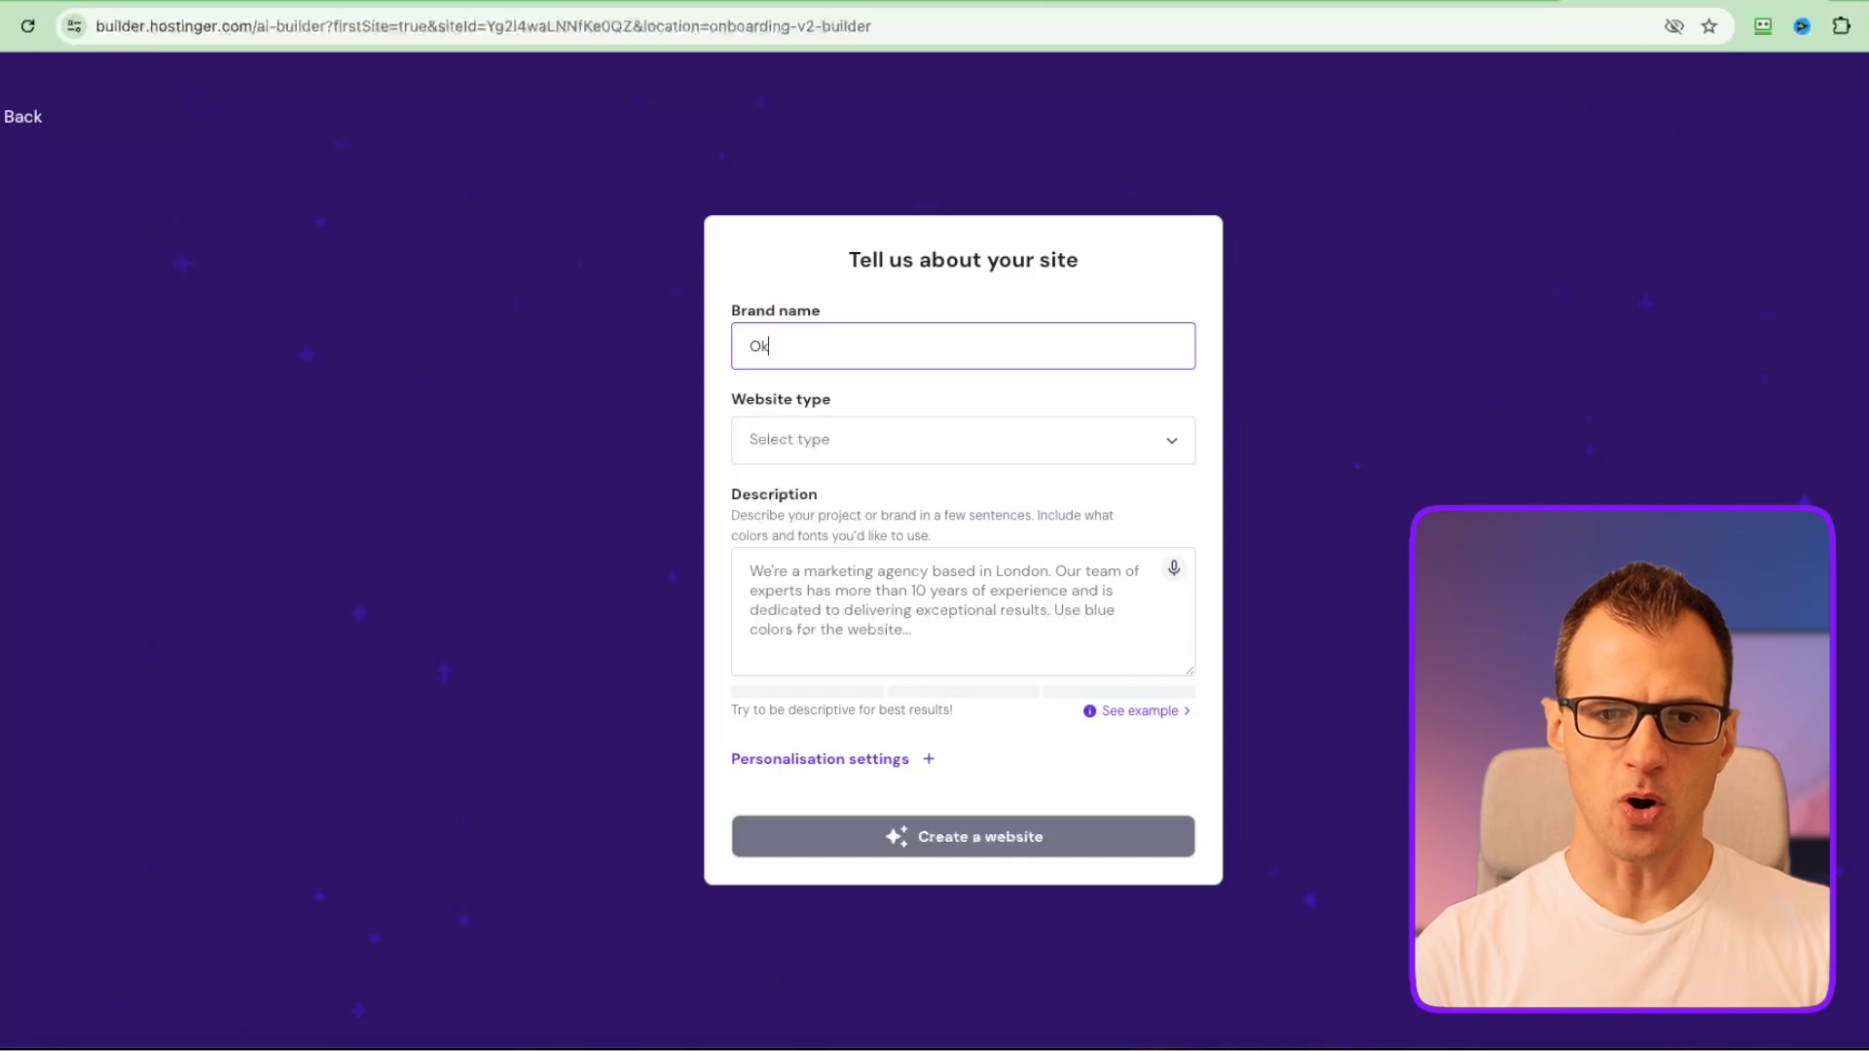
pyautogui.write('Painting & Decorating')
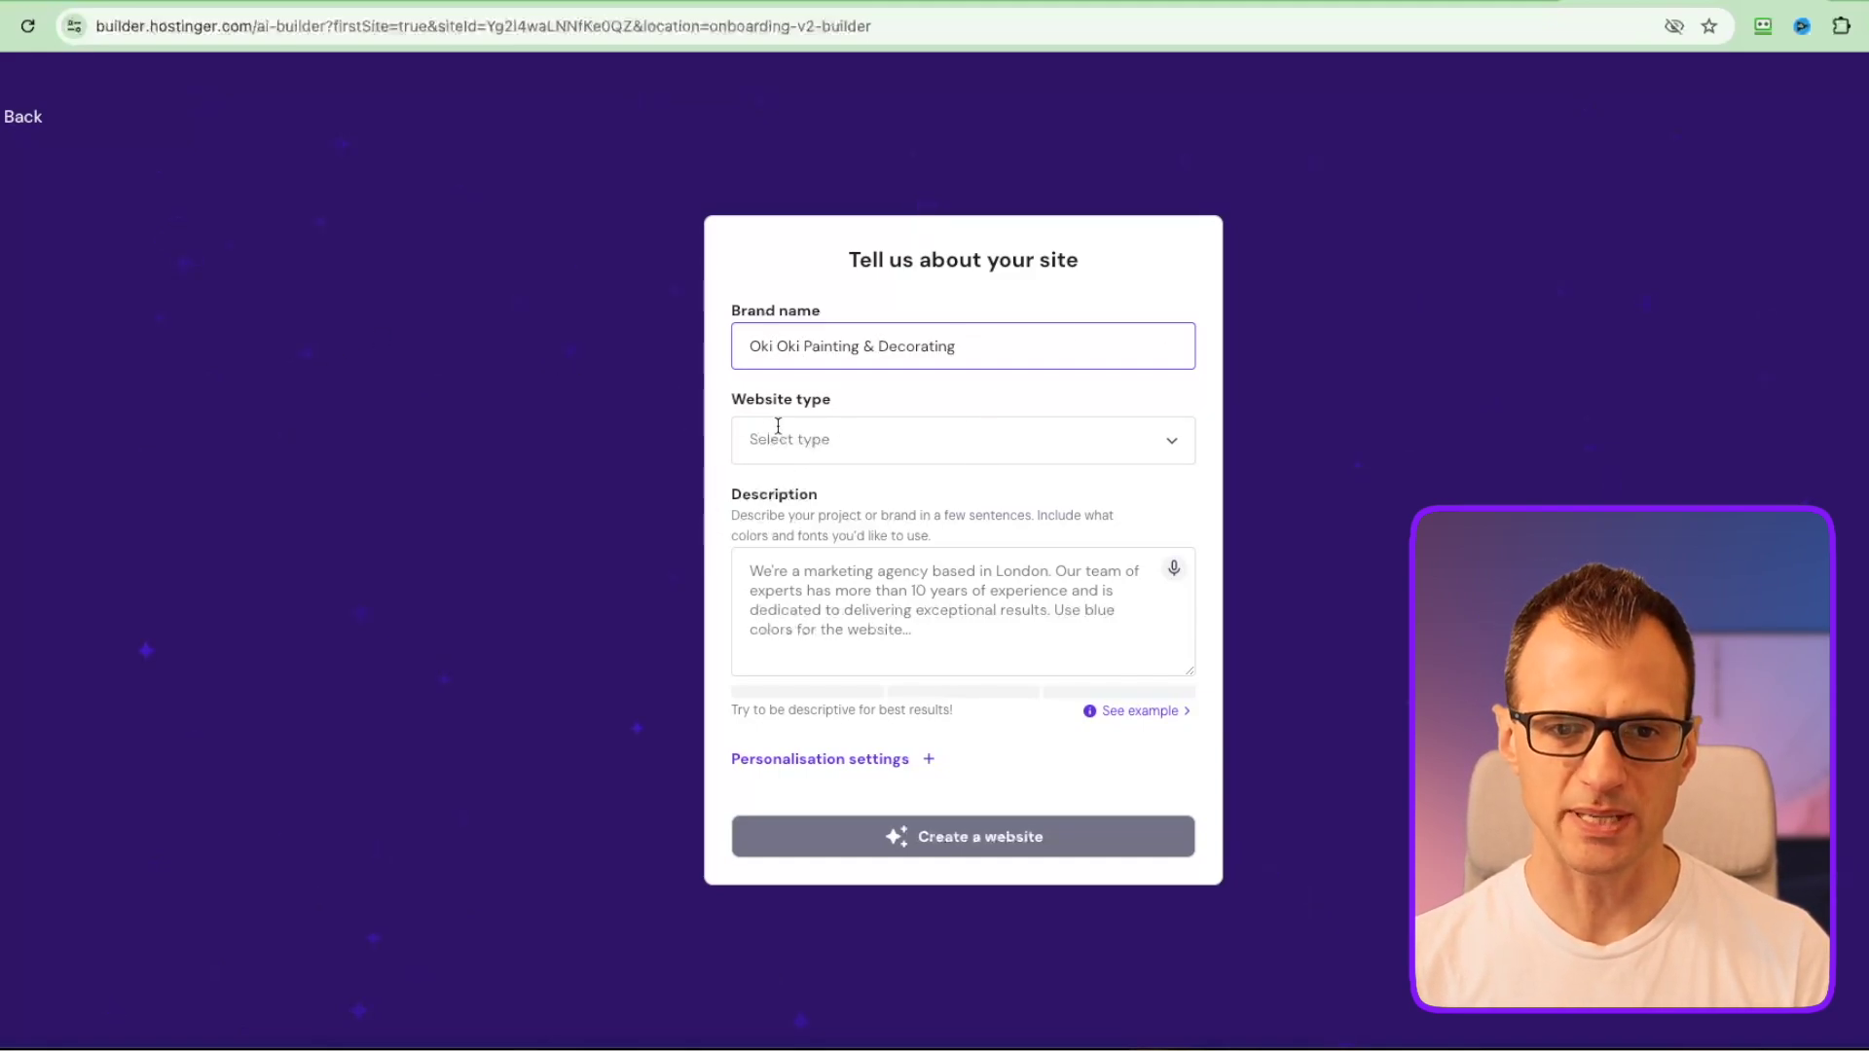
pyautogui.click(835, 439)
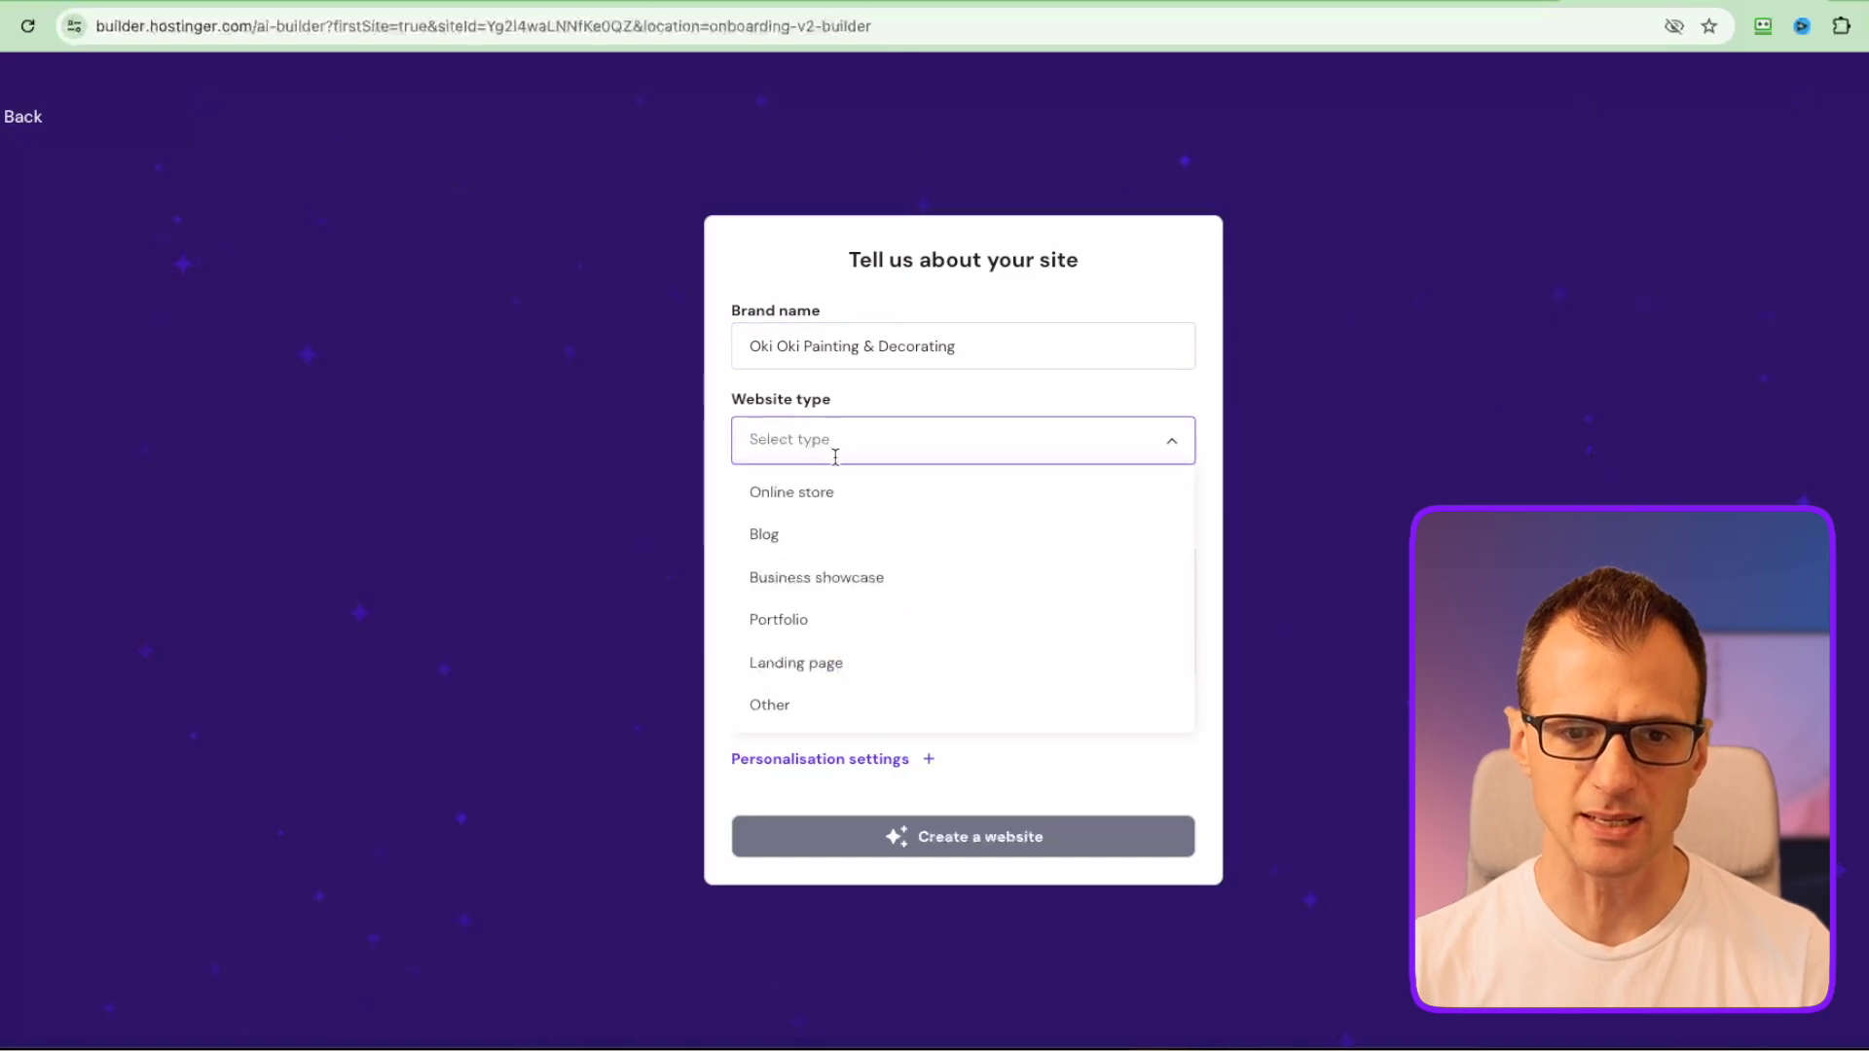
pyautogui.click(877, 642)
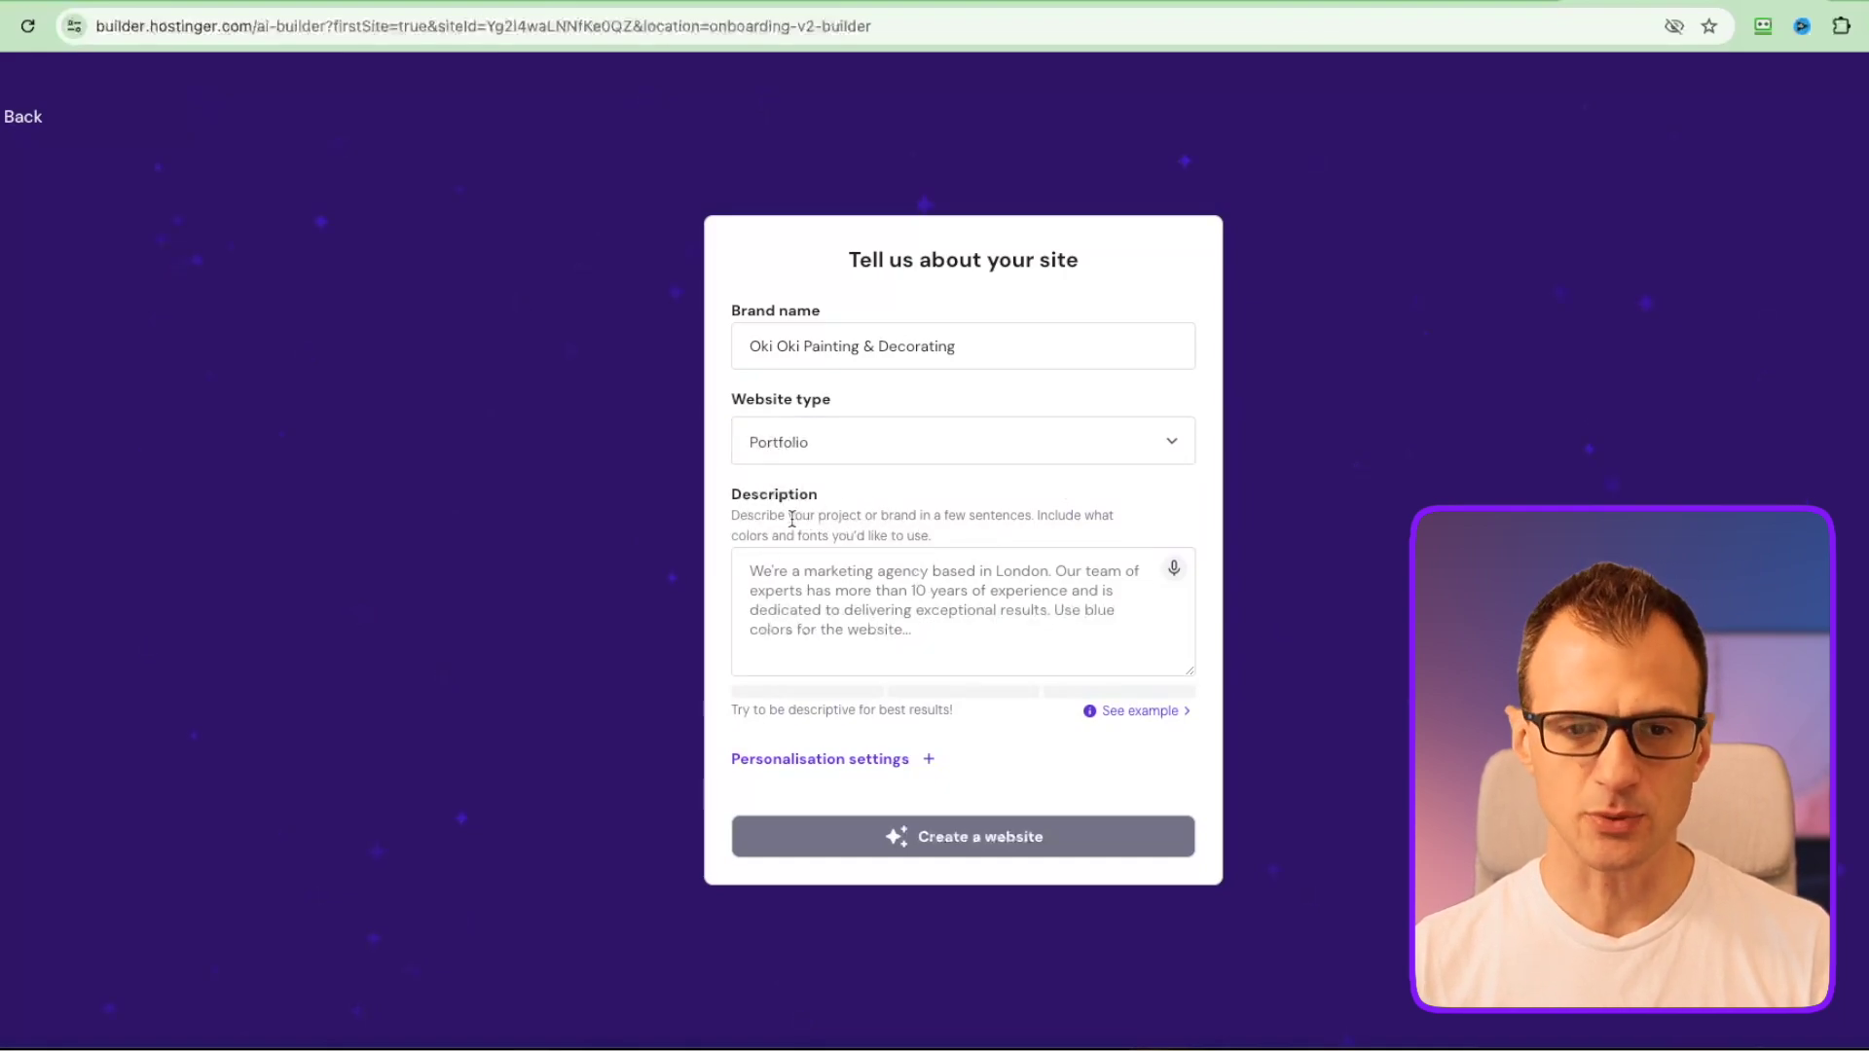
pyautogui.moveTo(748, 522); pyautogui.dragTo(937, 525)
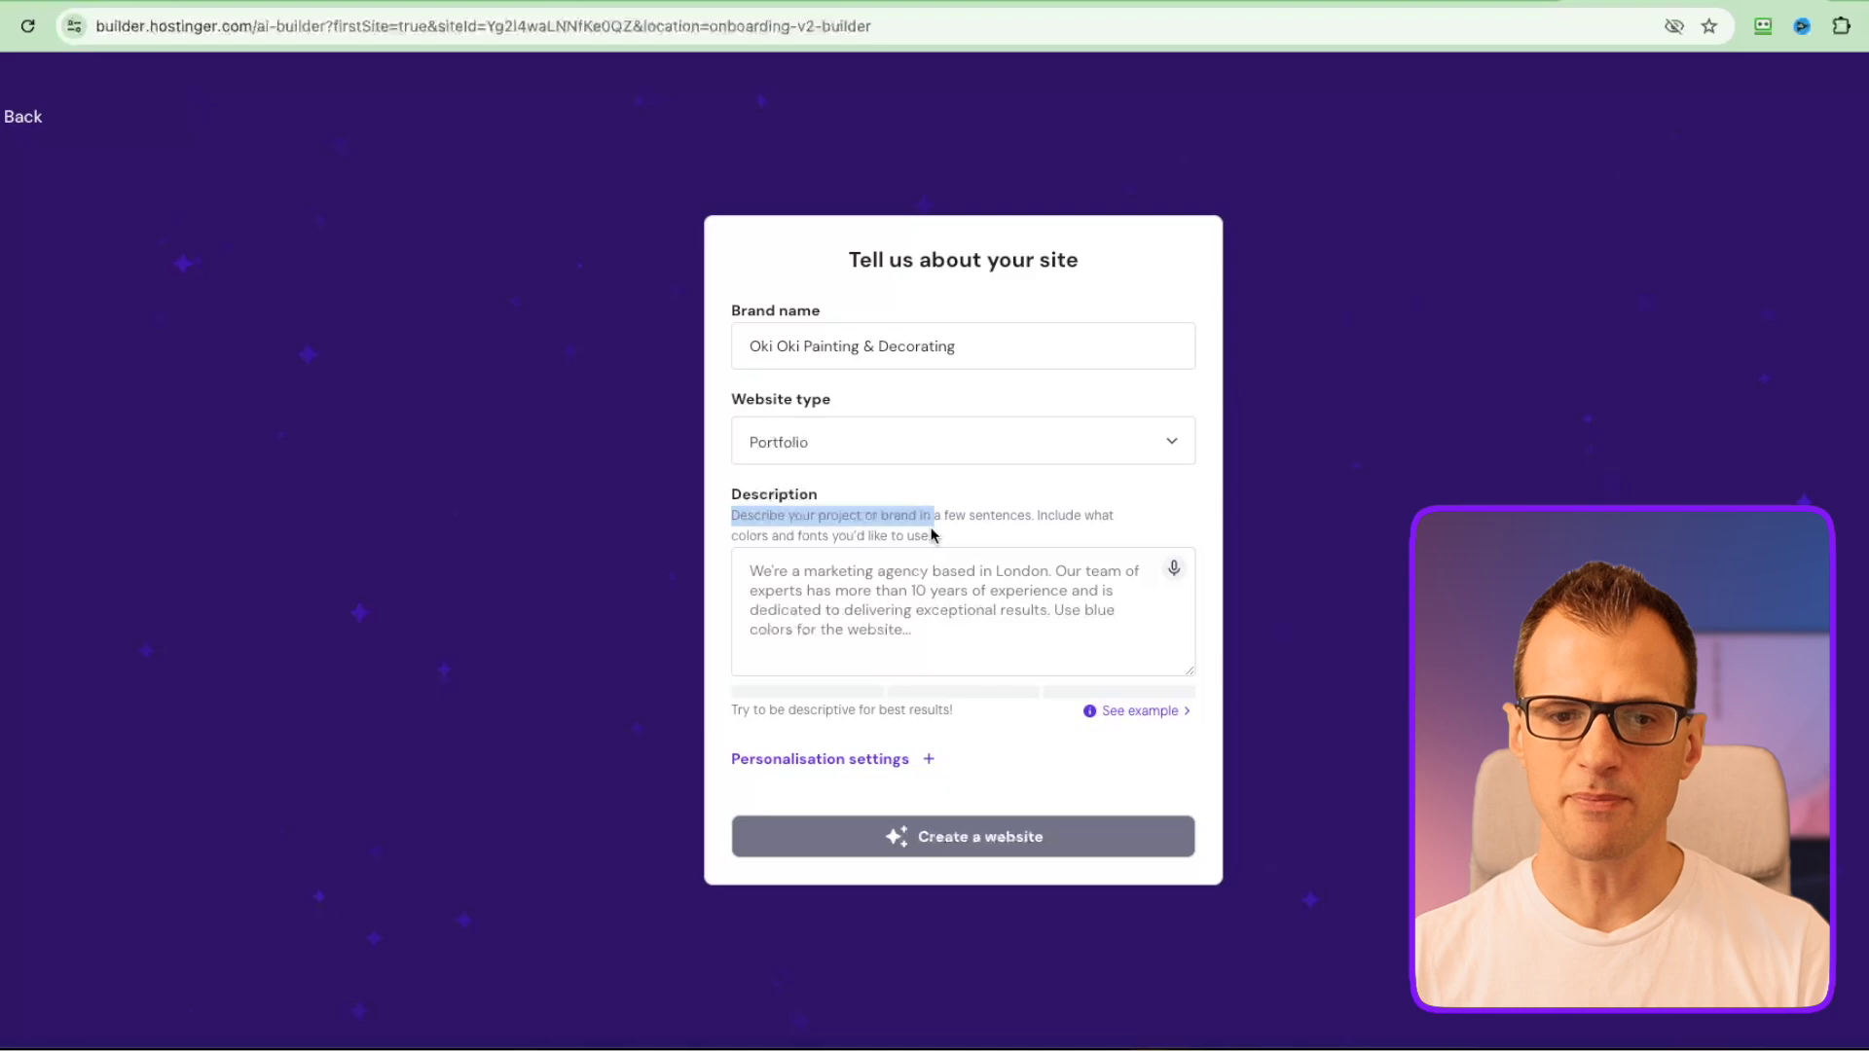
pyautogui.click(961, 554)
pyautogui.click(955, 642)
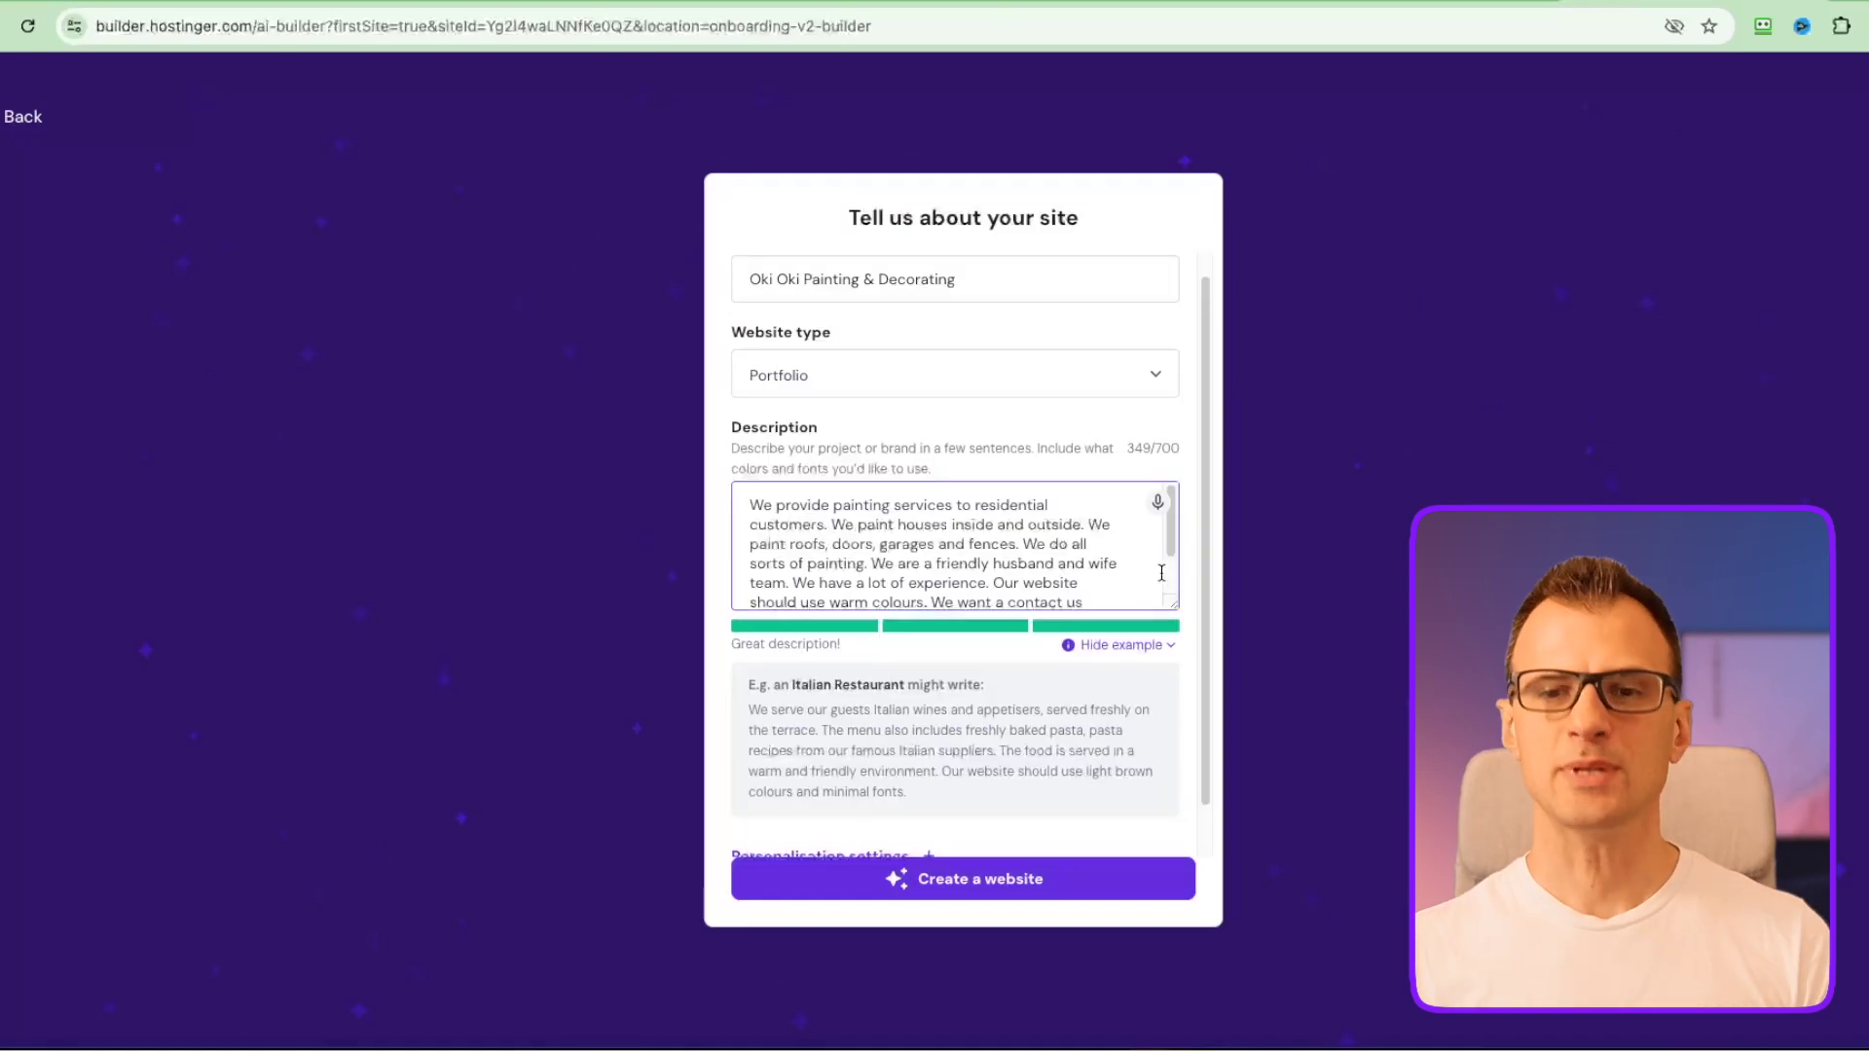
pyautogui.scroll(-1, 1161, 572)
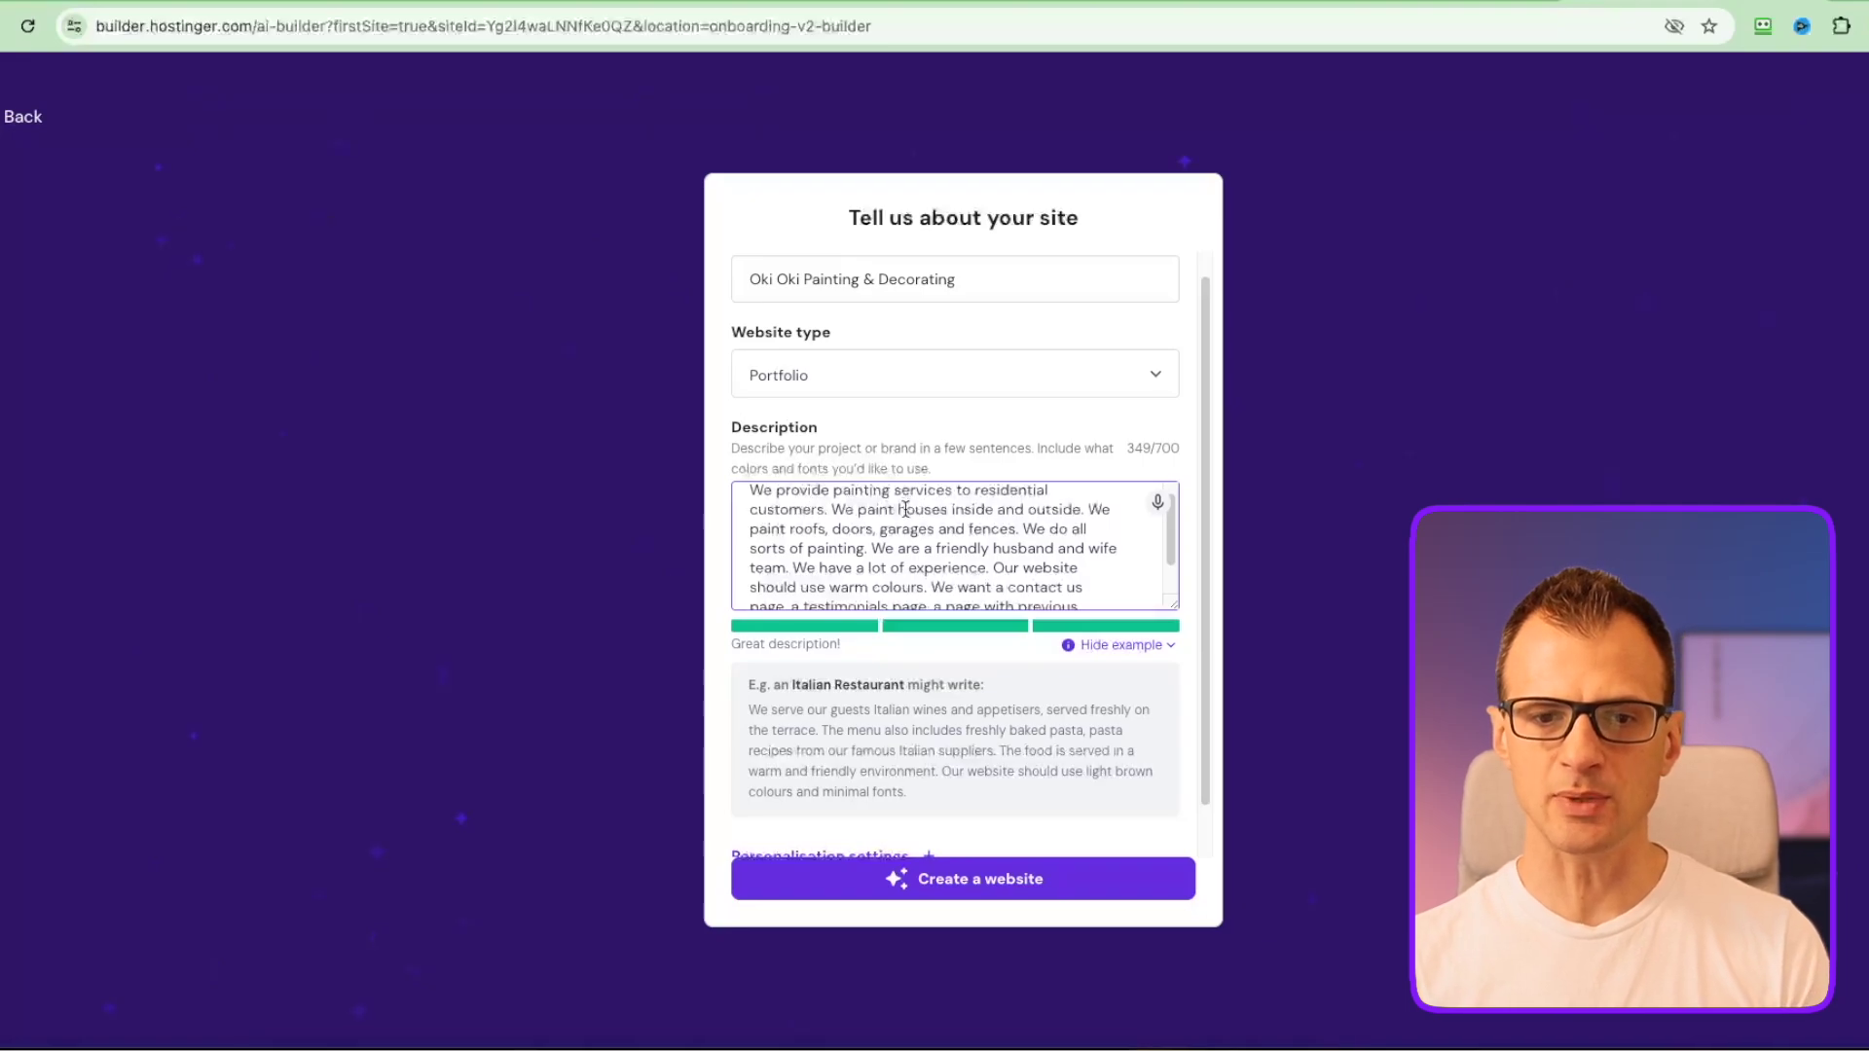
pyautogui.moveTo(1174, 556); pyautogui.dragTo(1172, 587)
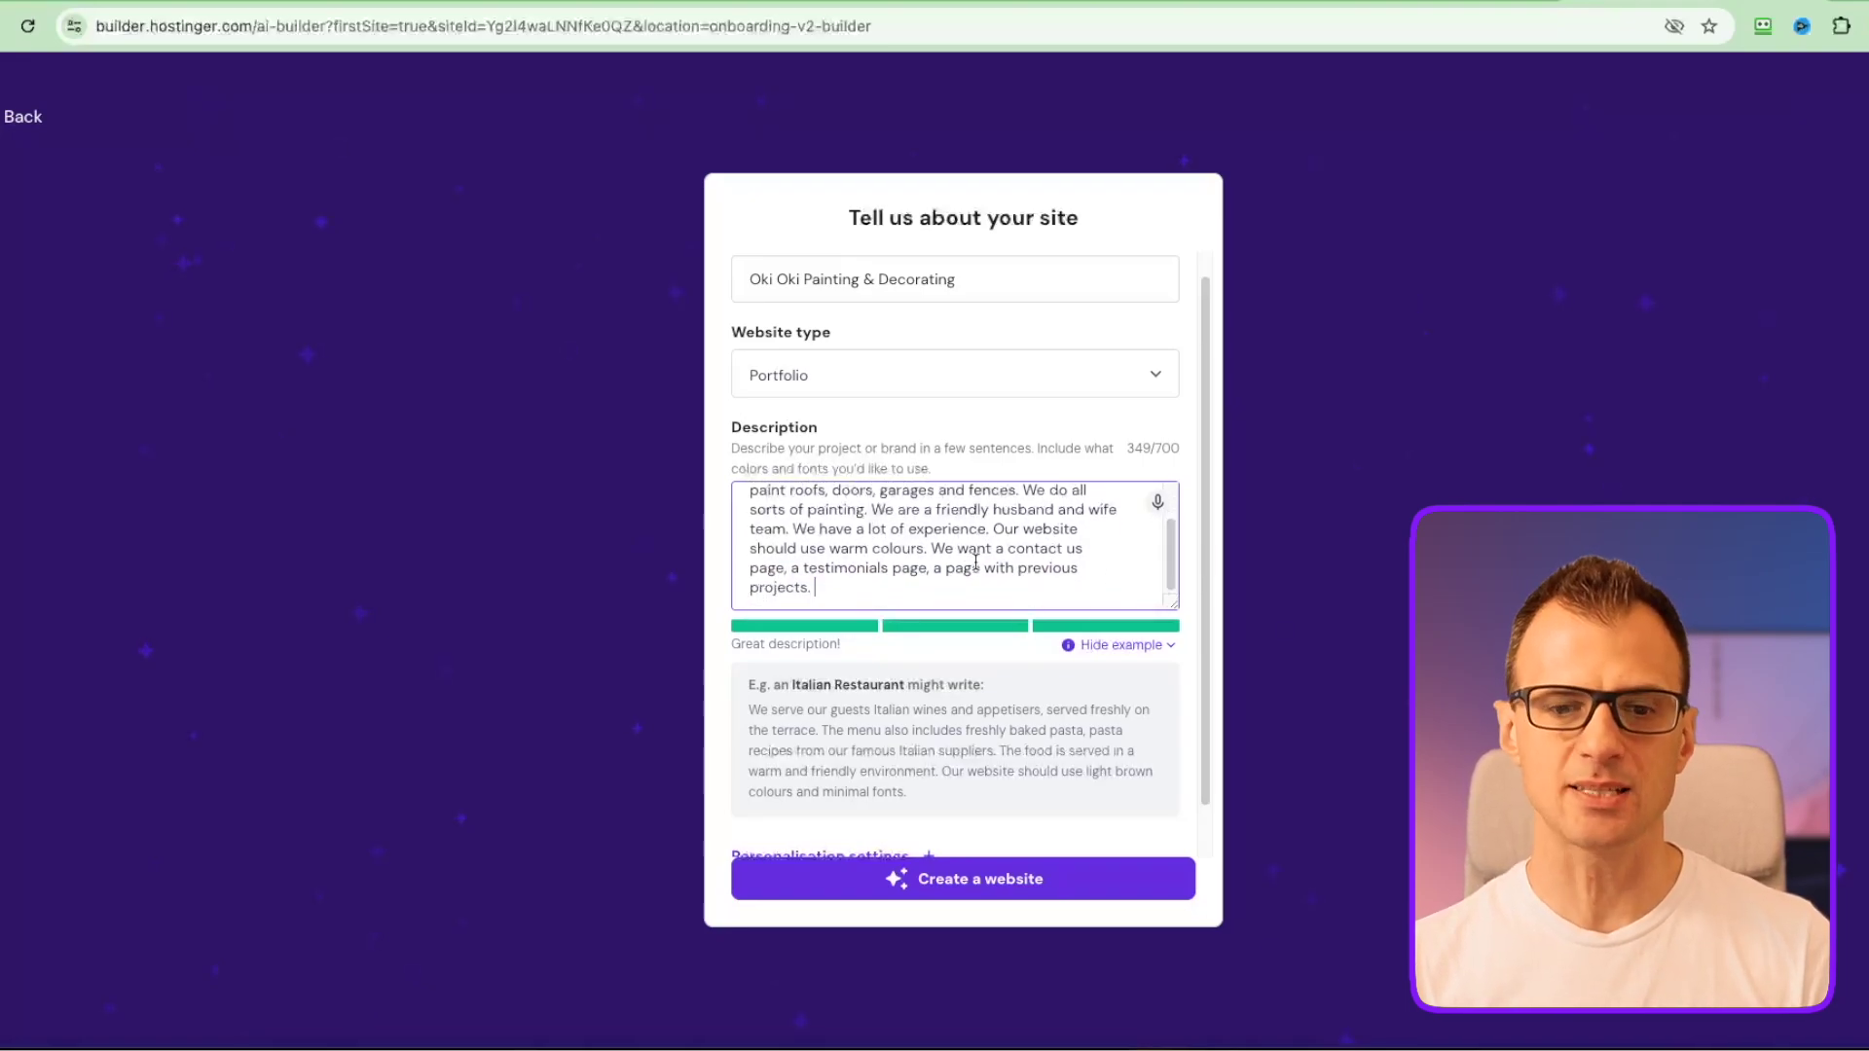
pyautogui.scroll(-1, 930, 538)
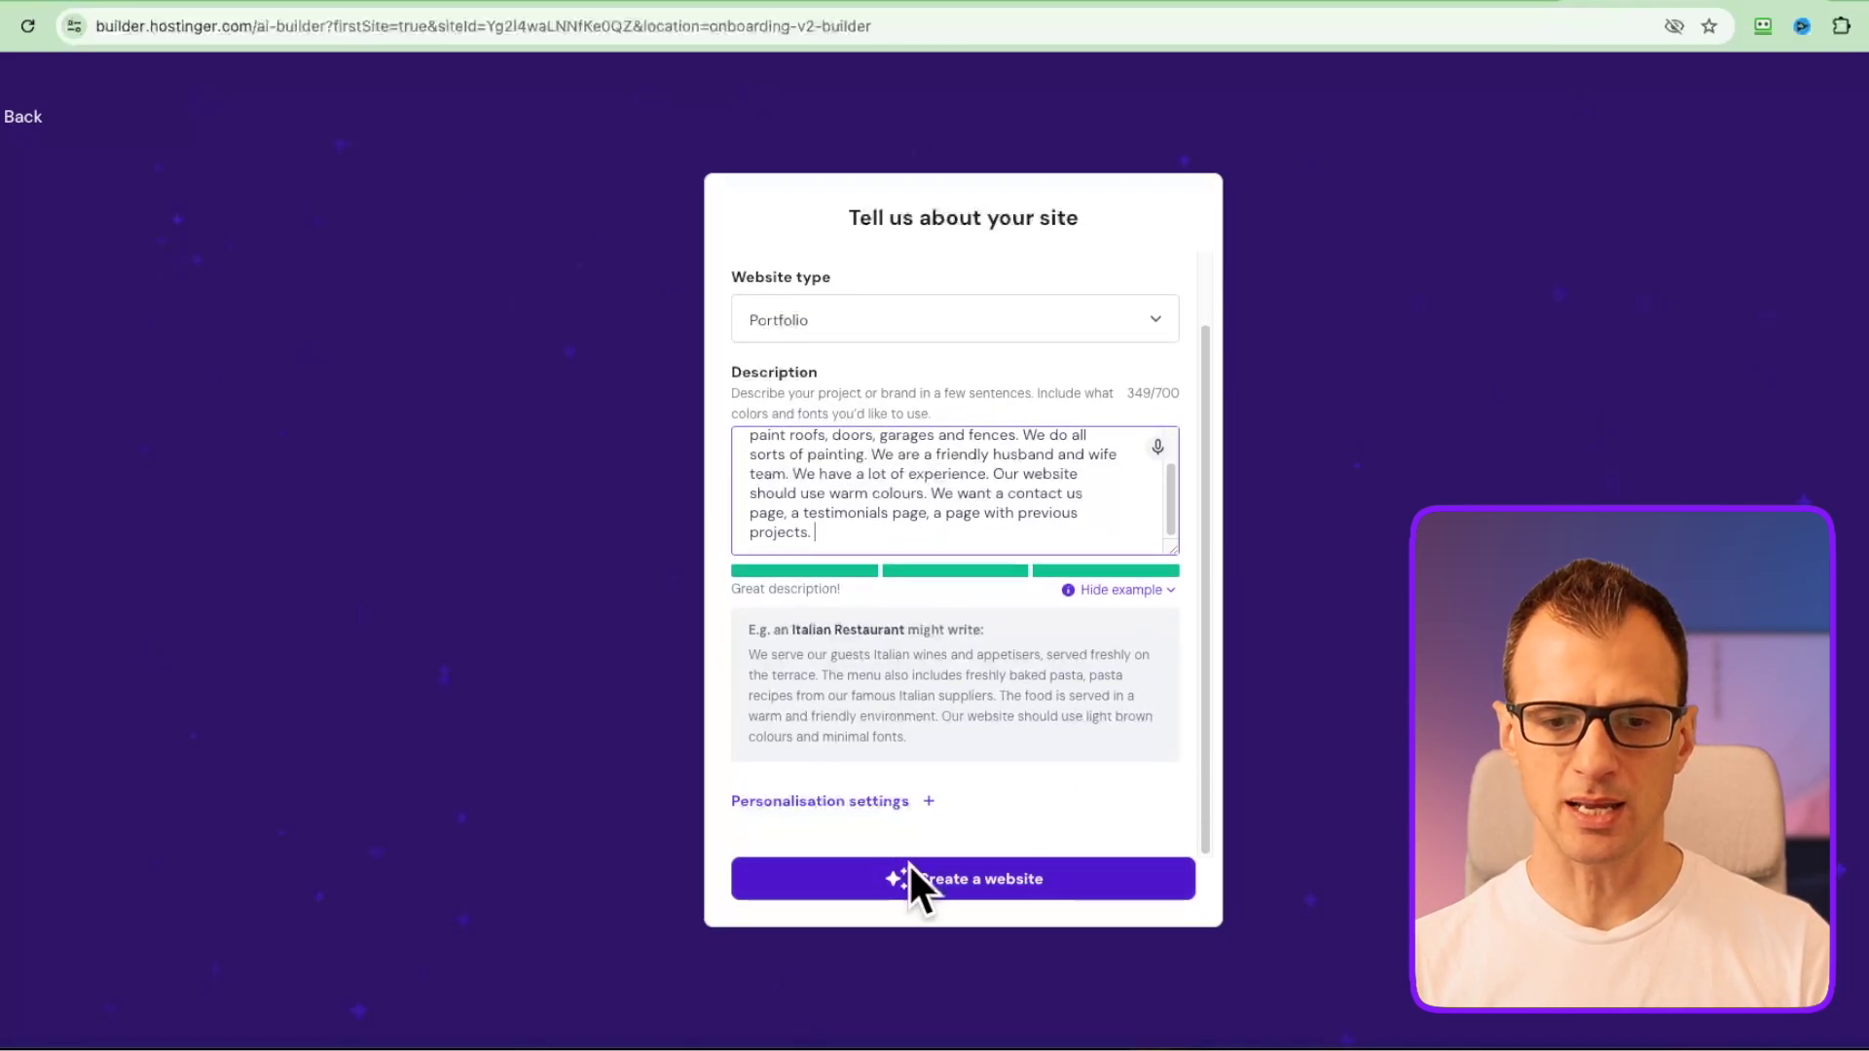
# Choose the Modern style and generate the website
pyautogui.click(914, 805)
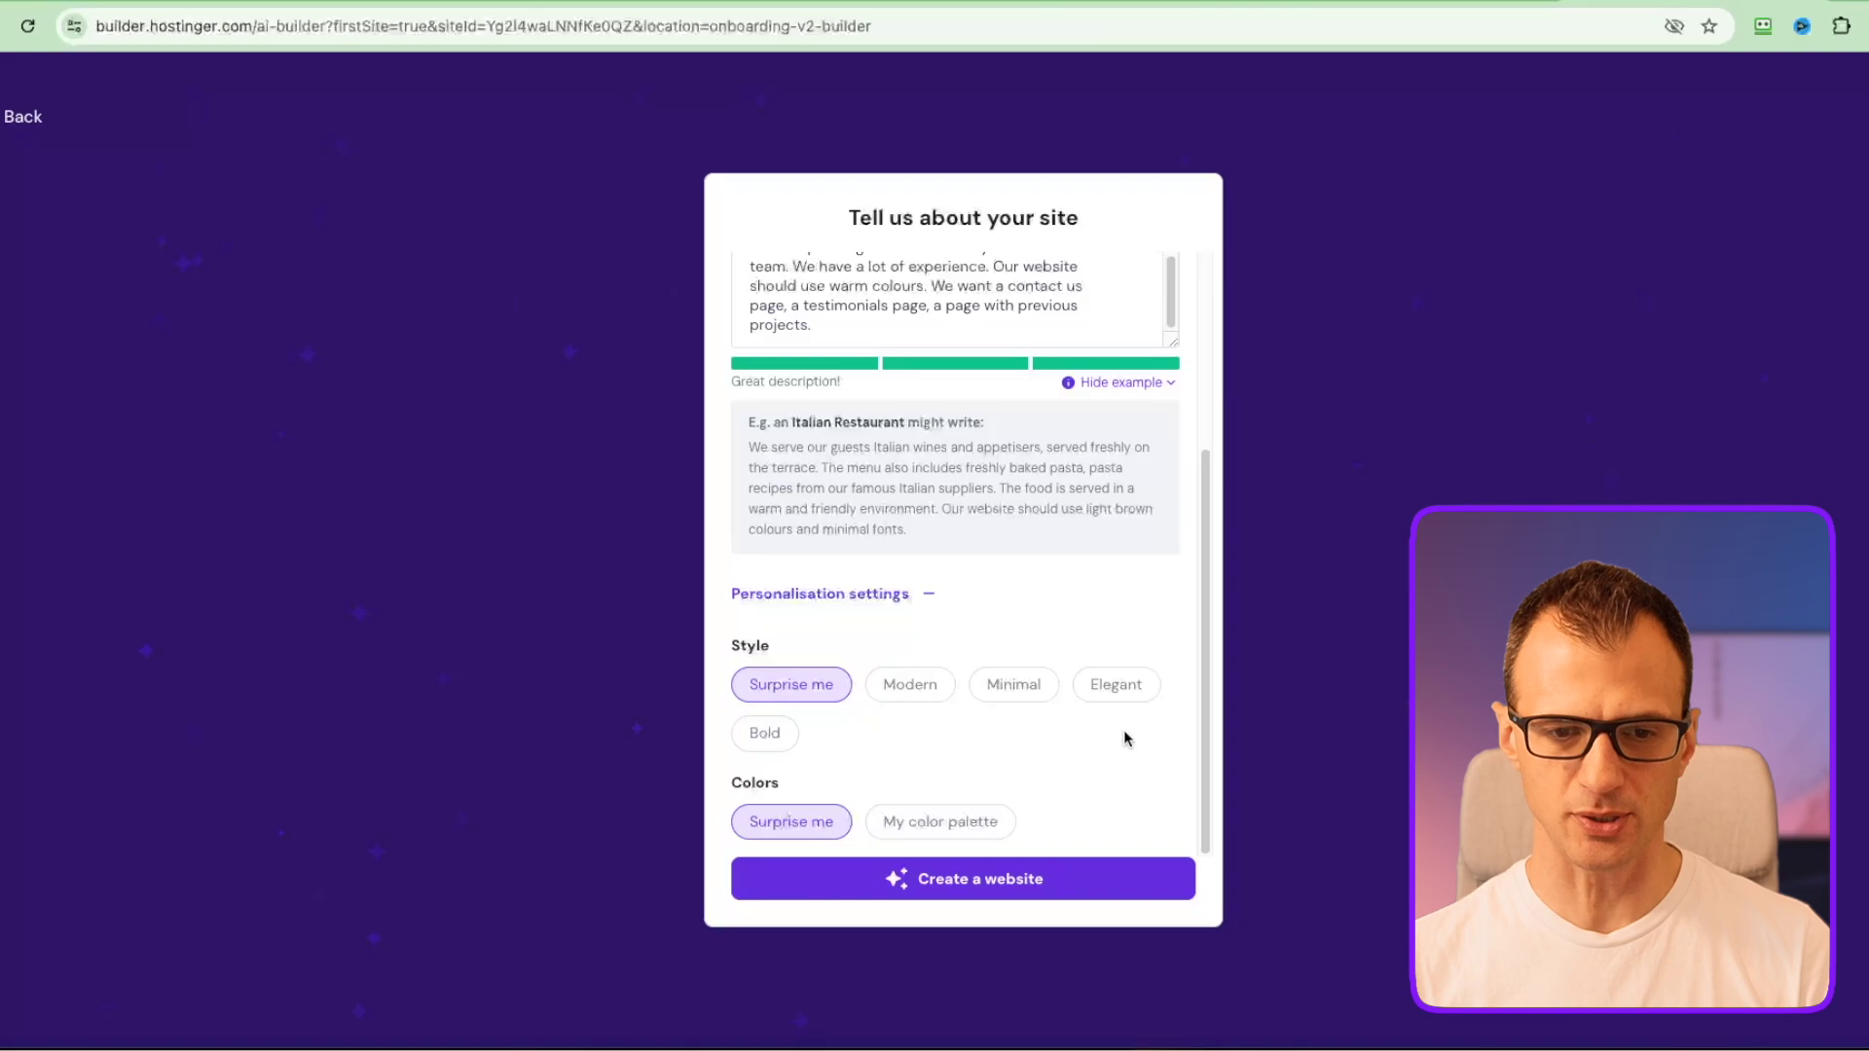
pyautogui.click(910, 686)
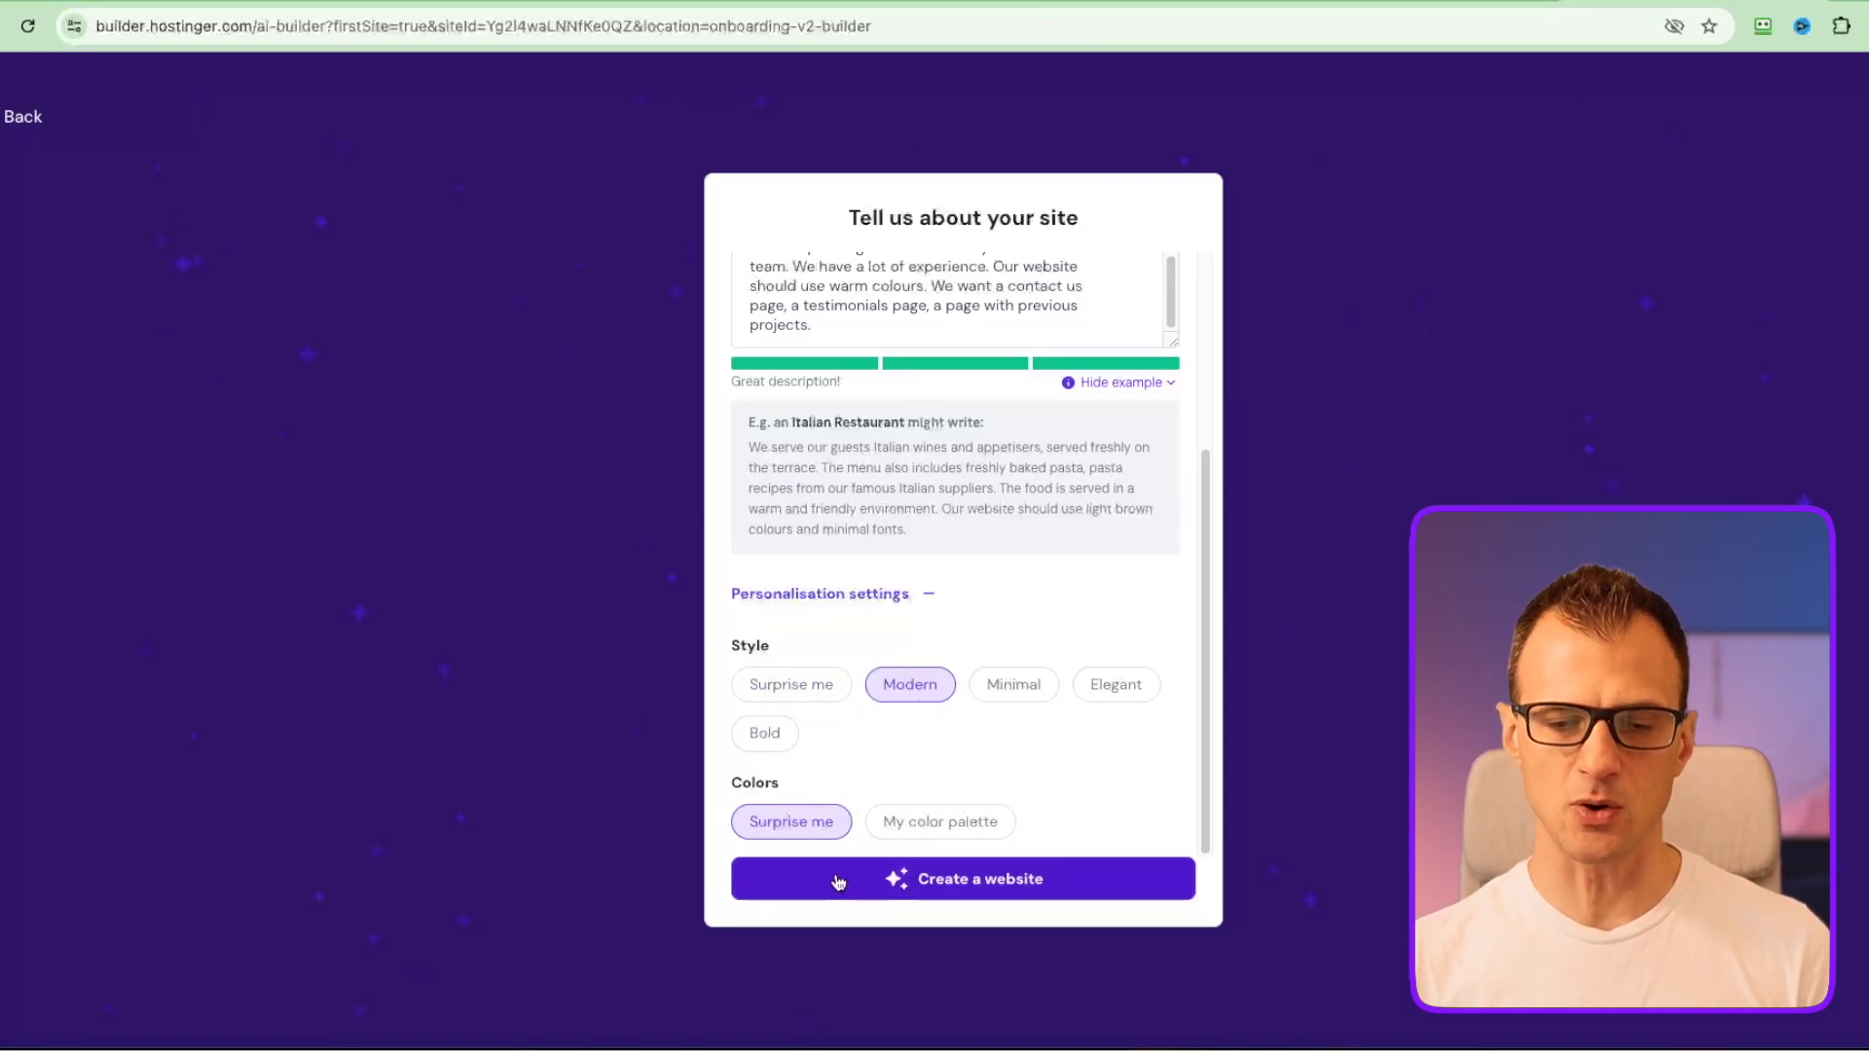
pyautogui.click(944, 881)
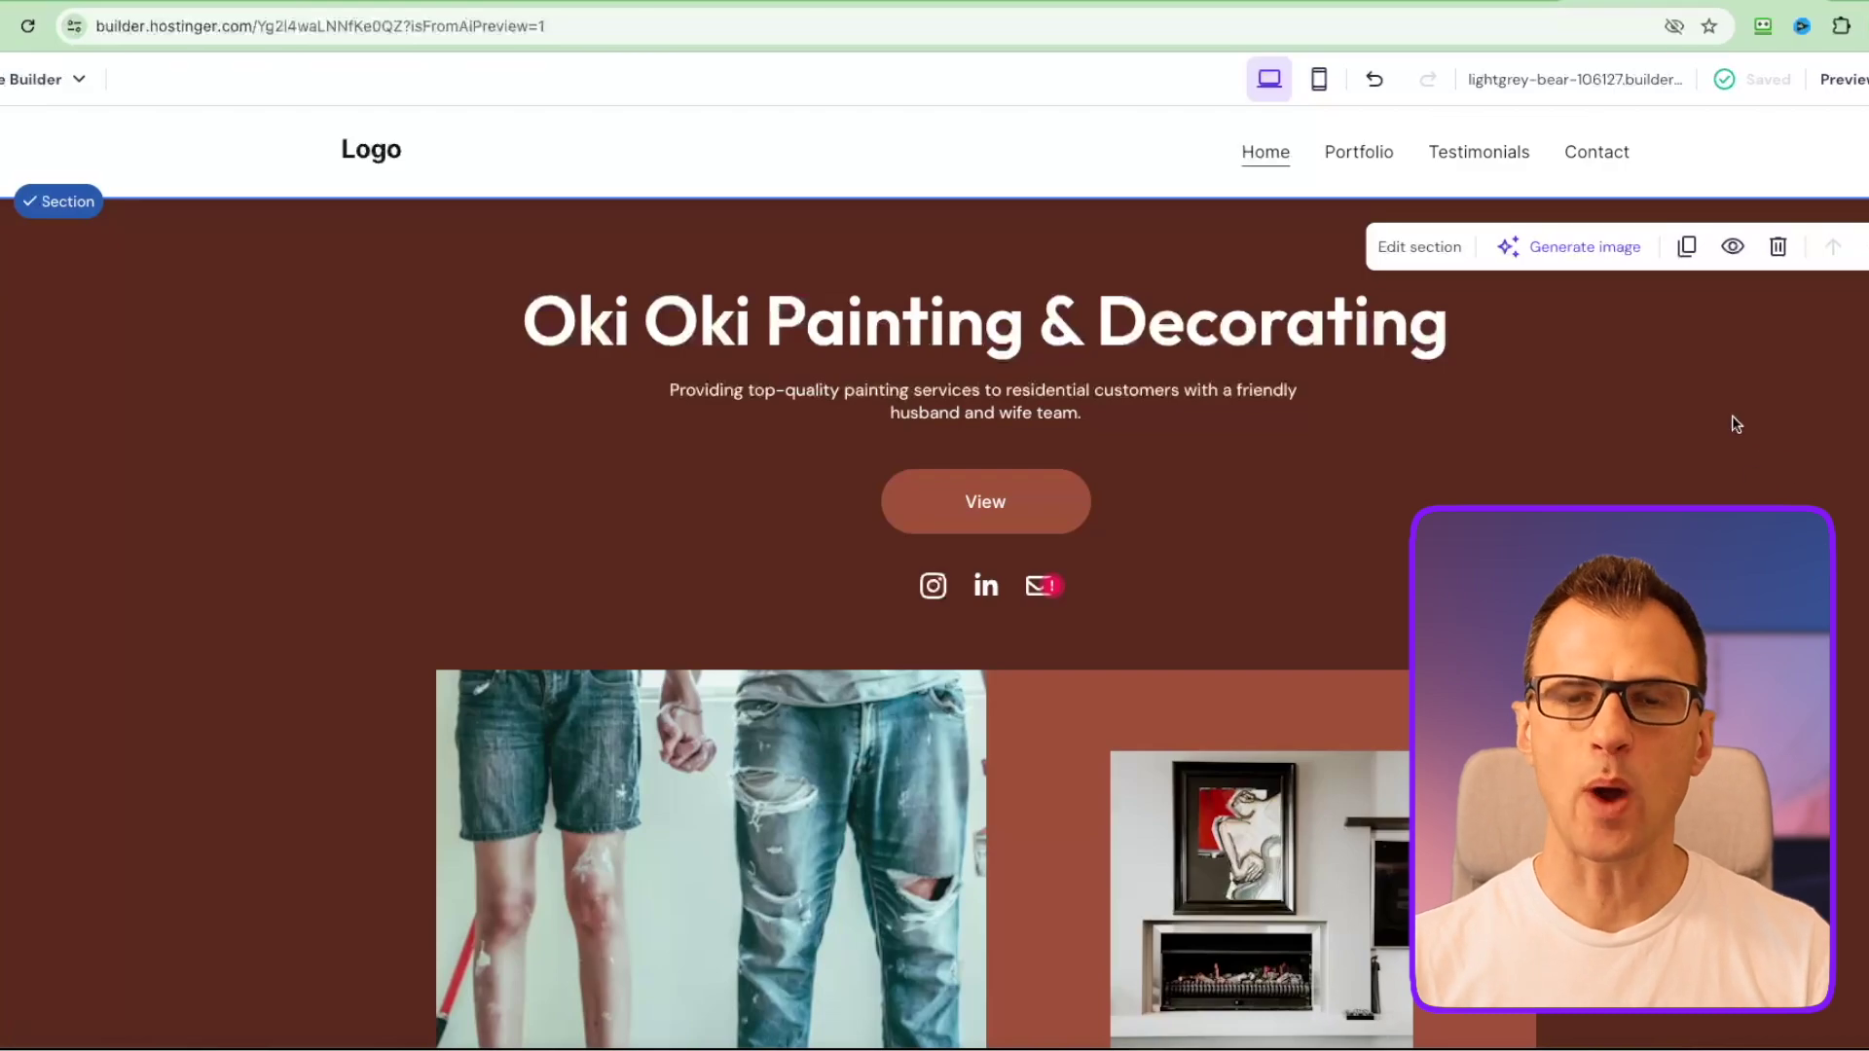
# Scroll through the generated Home page to review its sections
pyautogui.scroll(-4, 1732, 404)
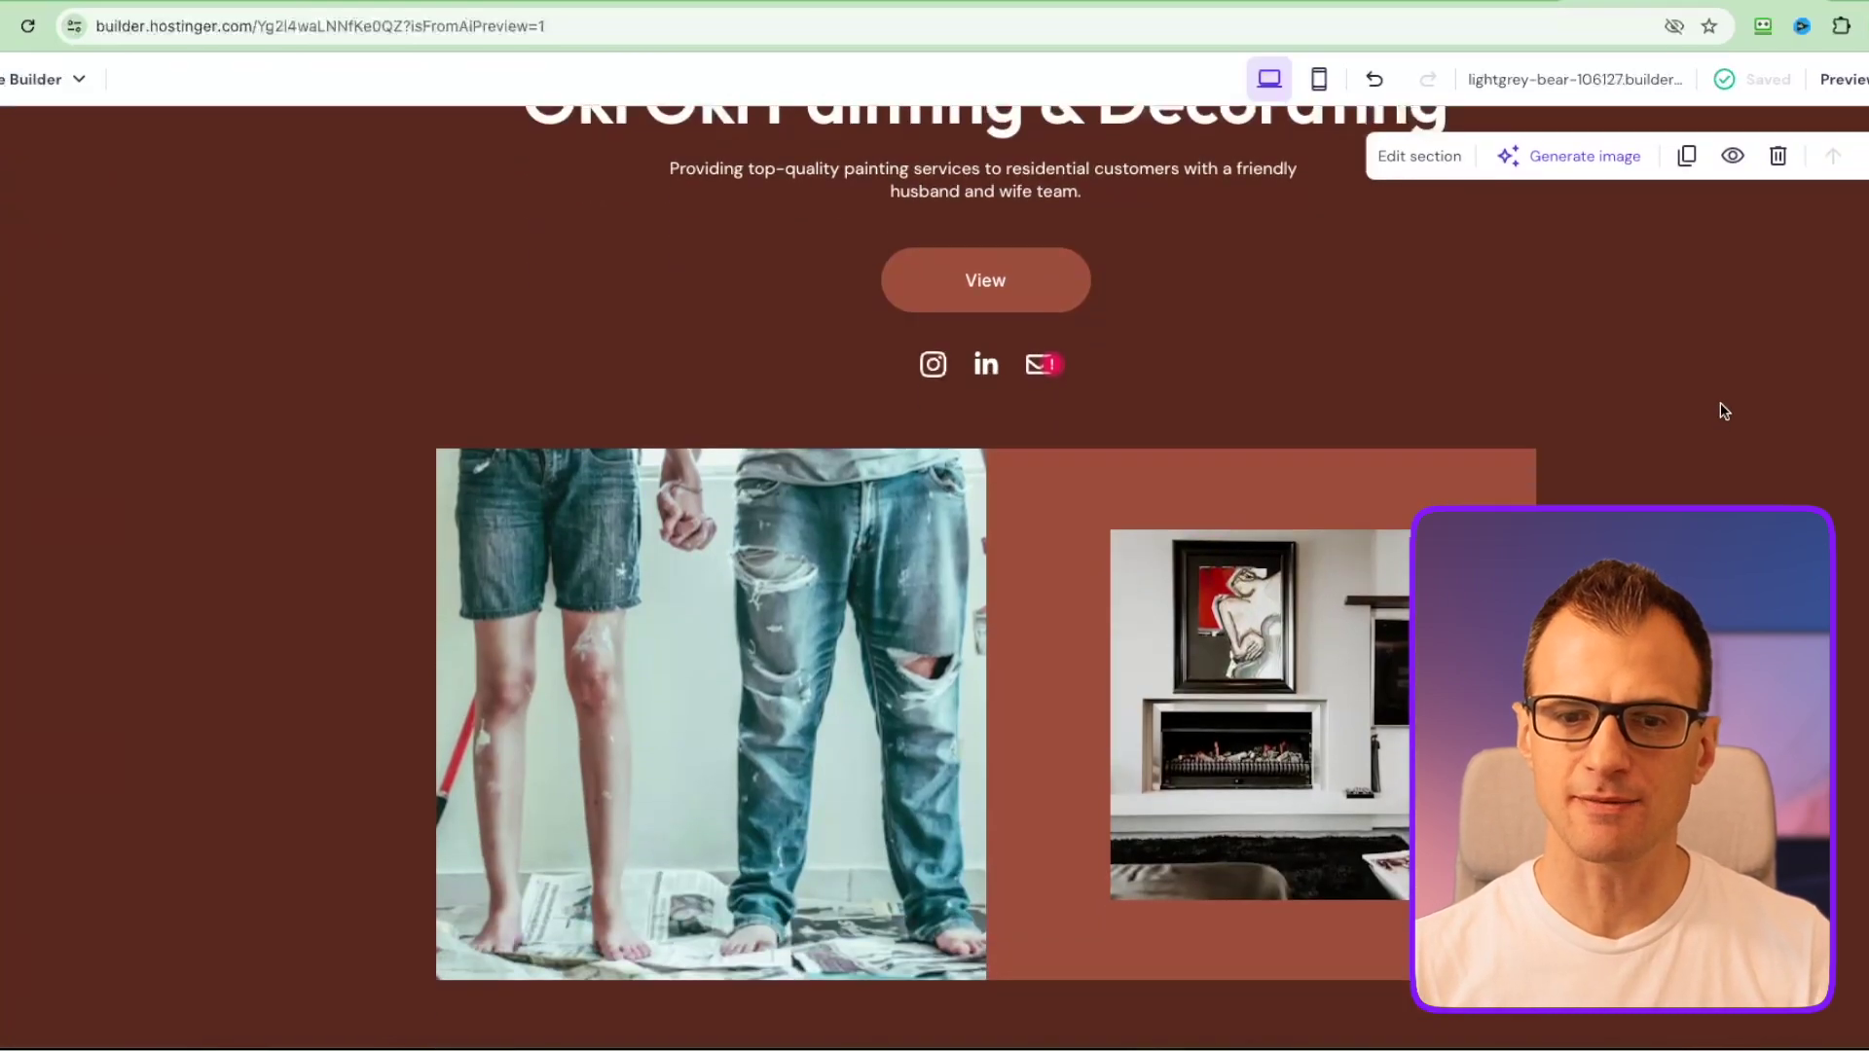
pyautogui.scroll(-8, 1729, 393)
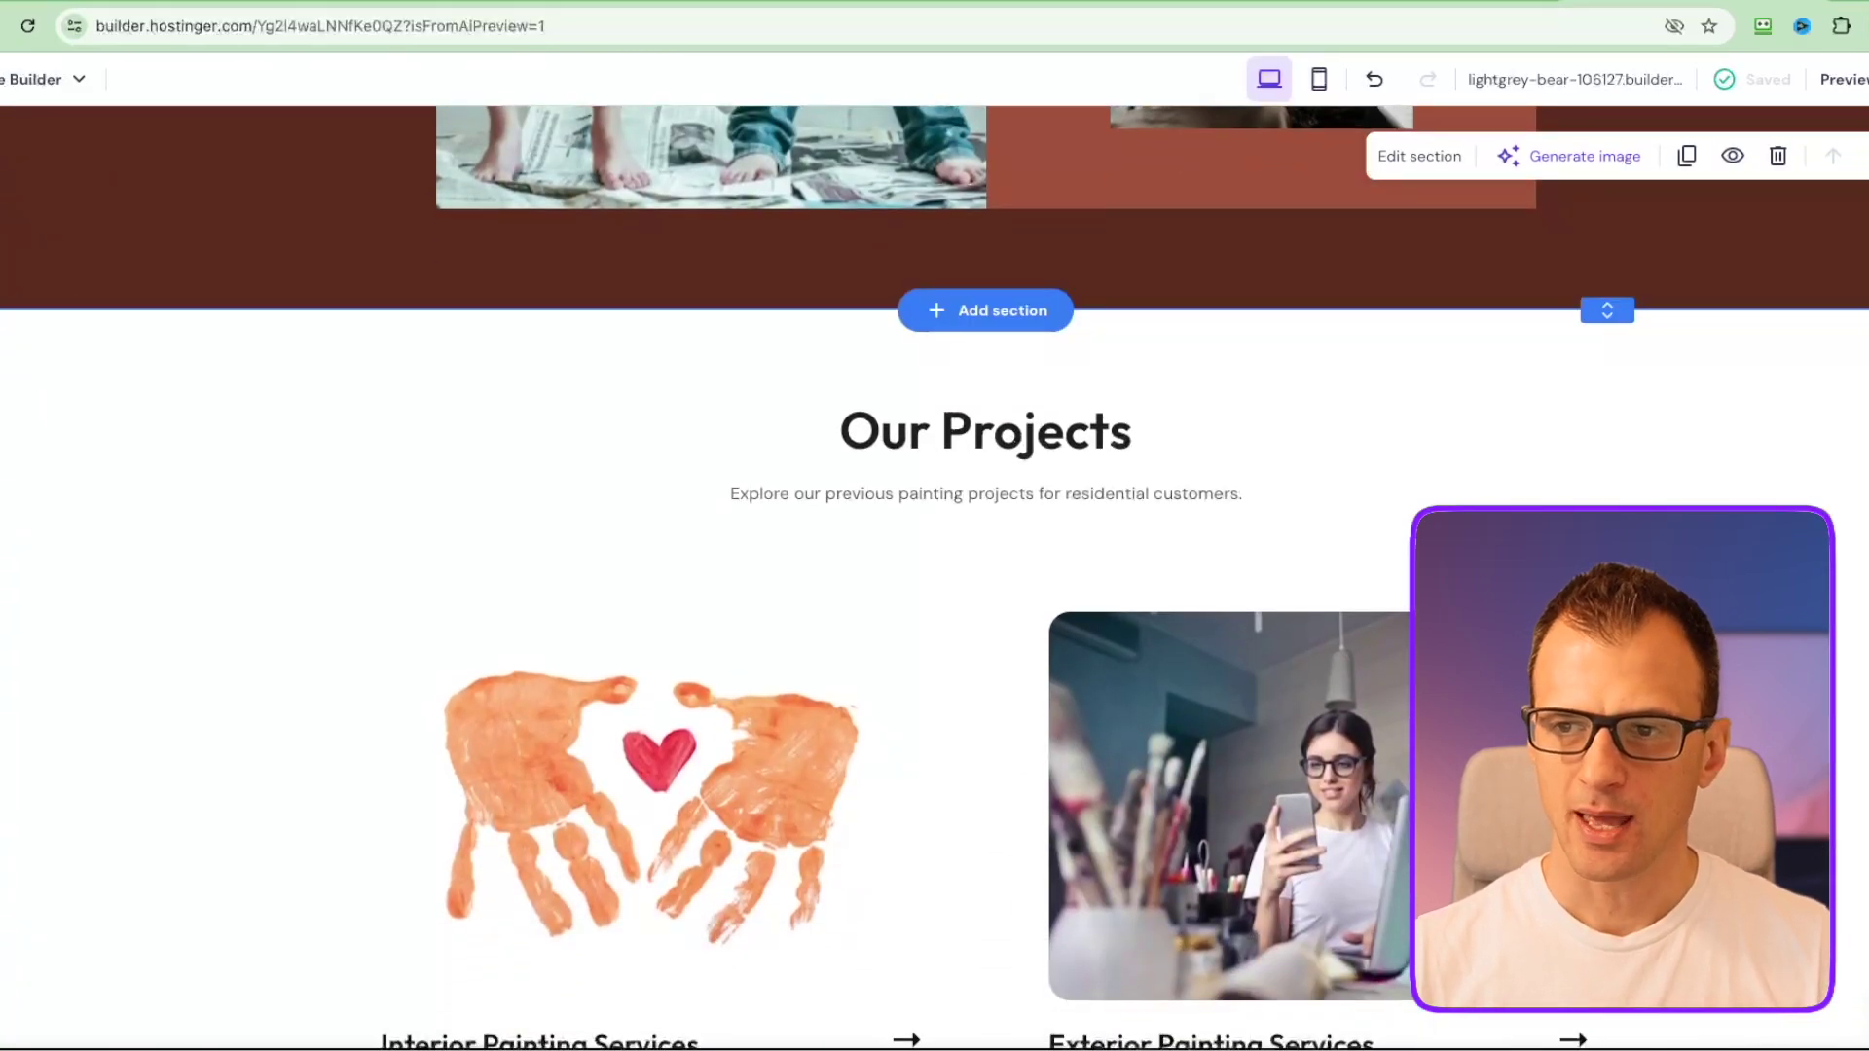
pyautogui.scroll(-13, 934, 578)
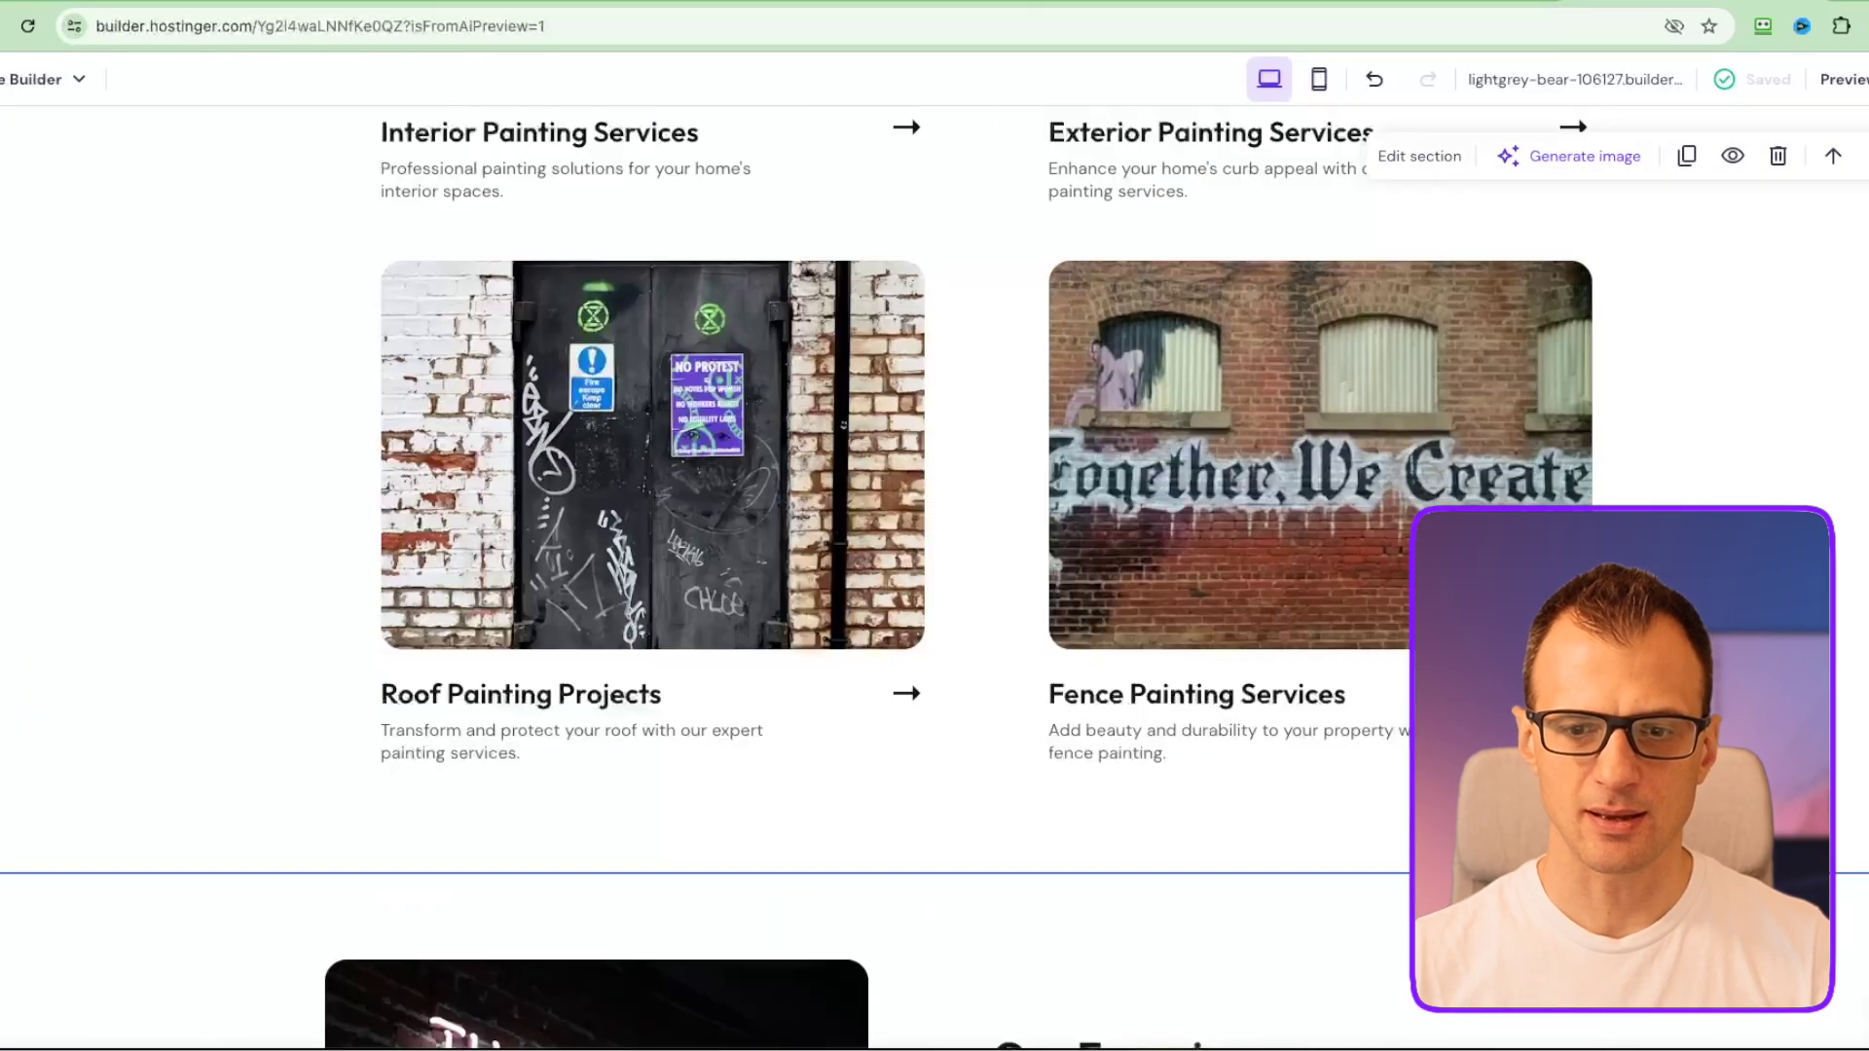
pyautogui.scroll(-13, 934, 578)
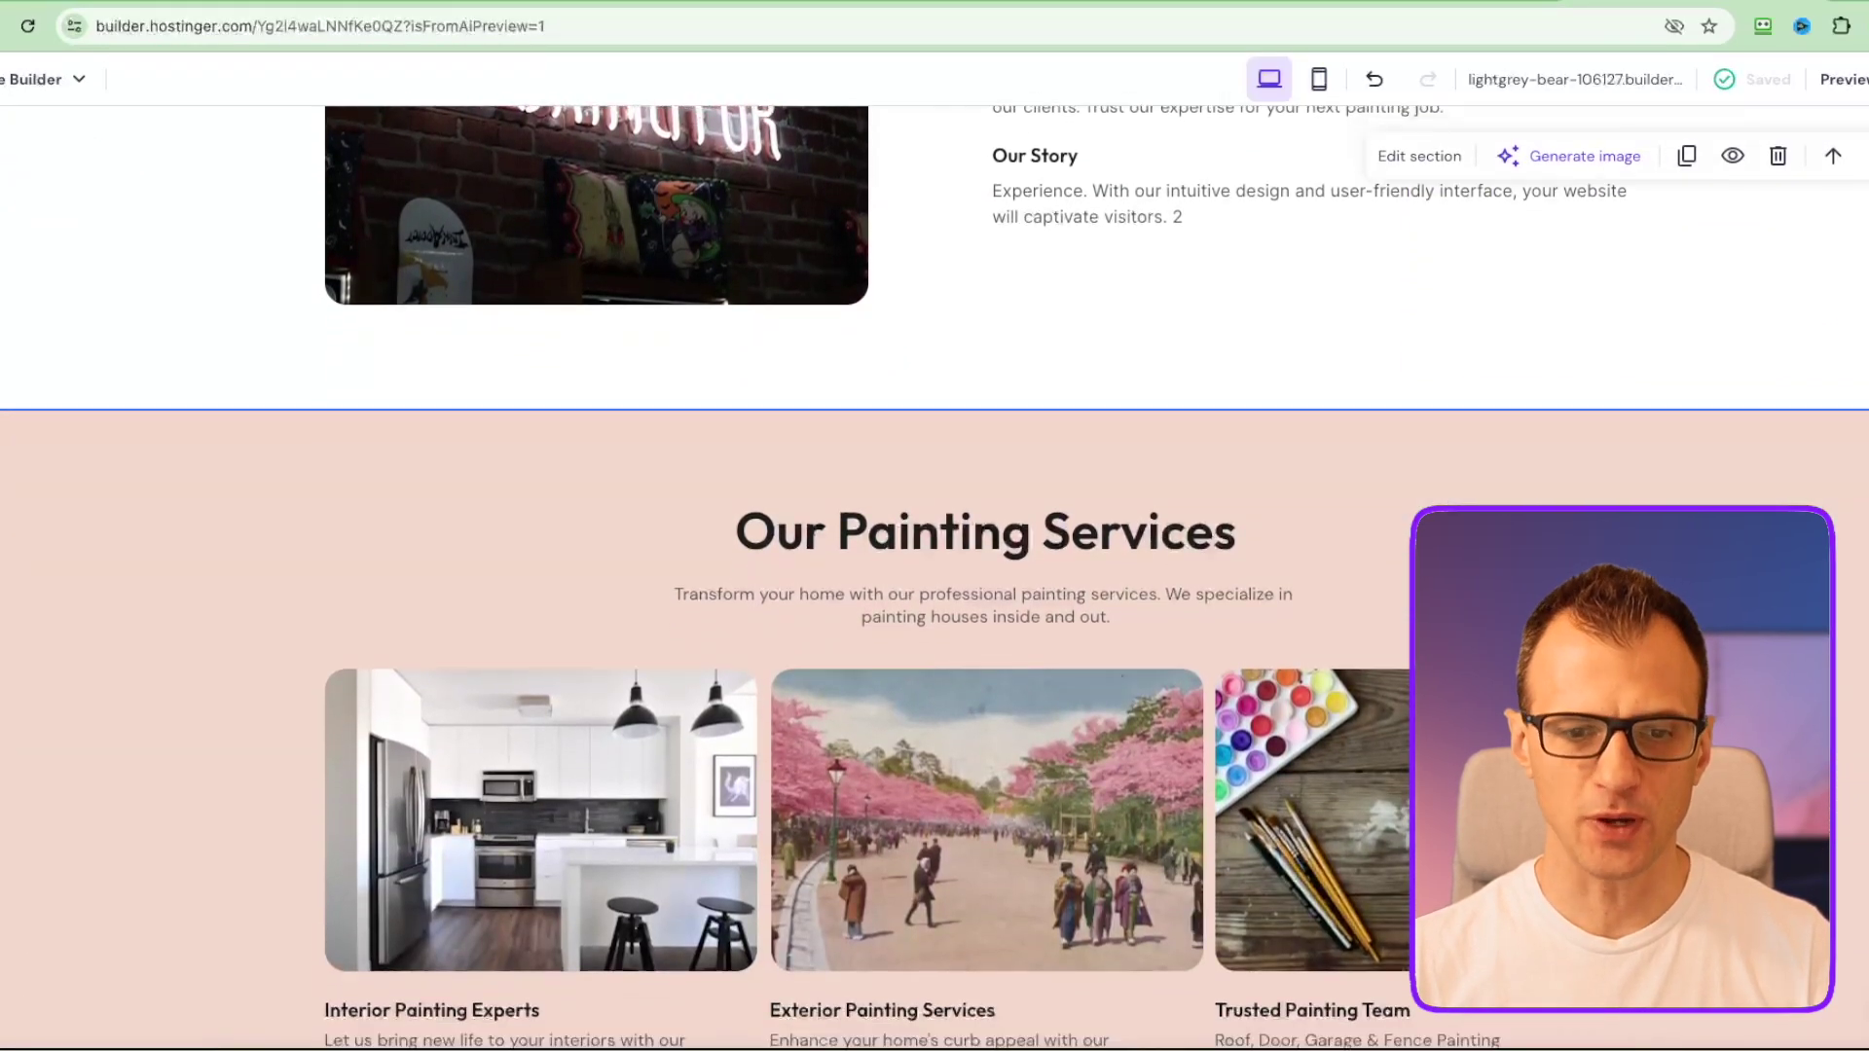
pyautogui.scroll(-15, 1318, 570)
pyautogui.scroll(20, 1318, 571)
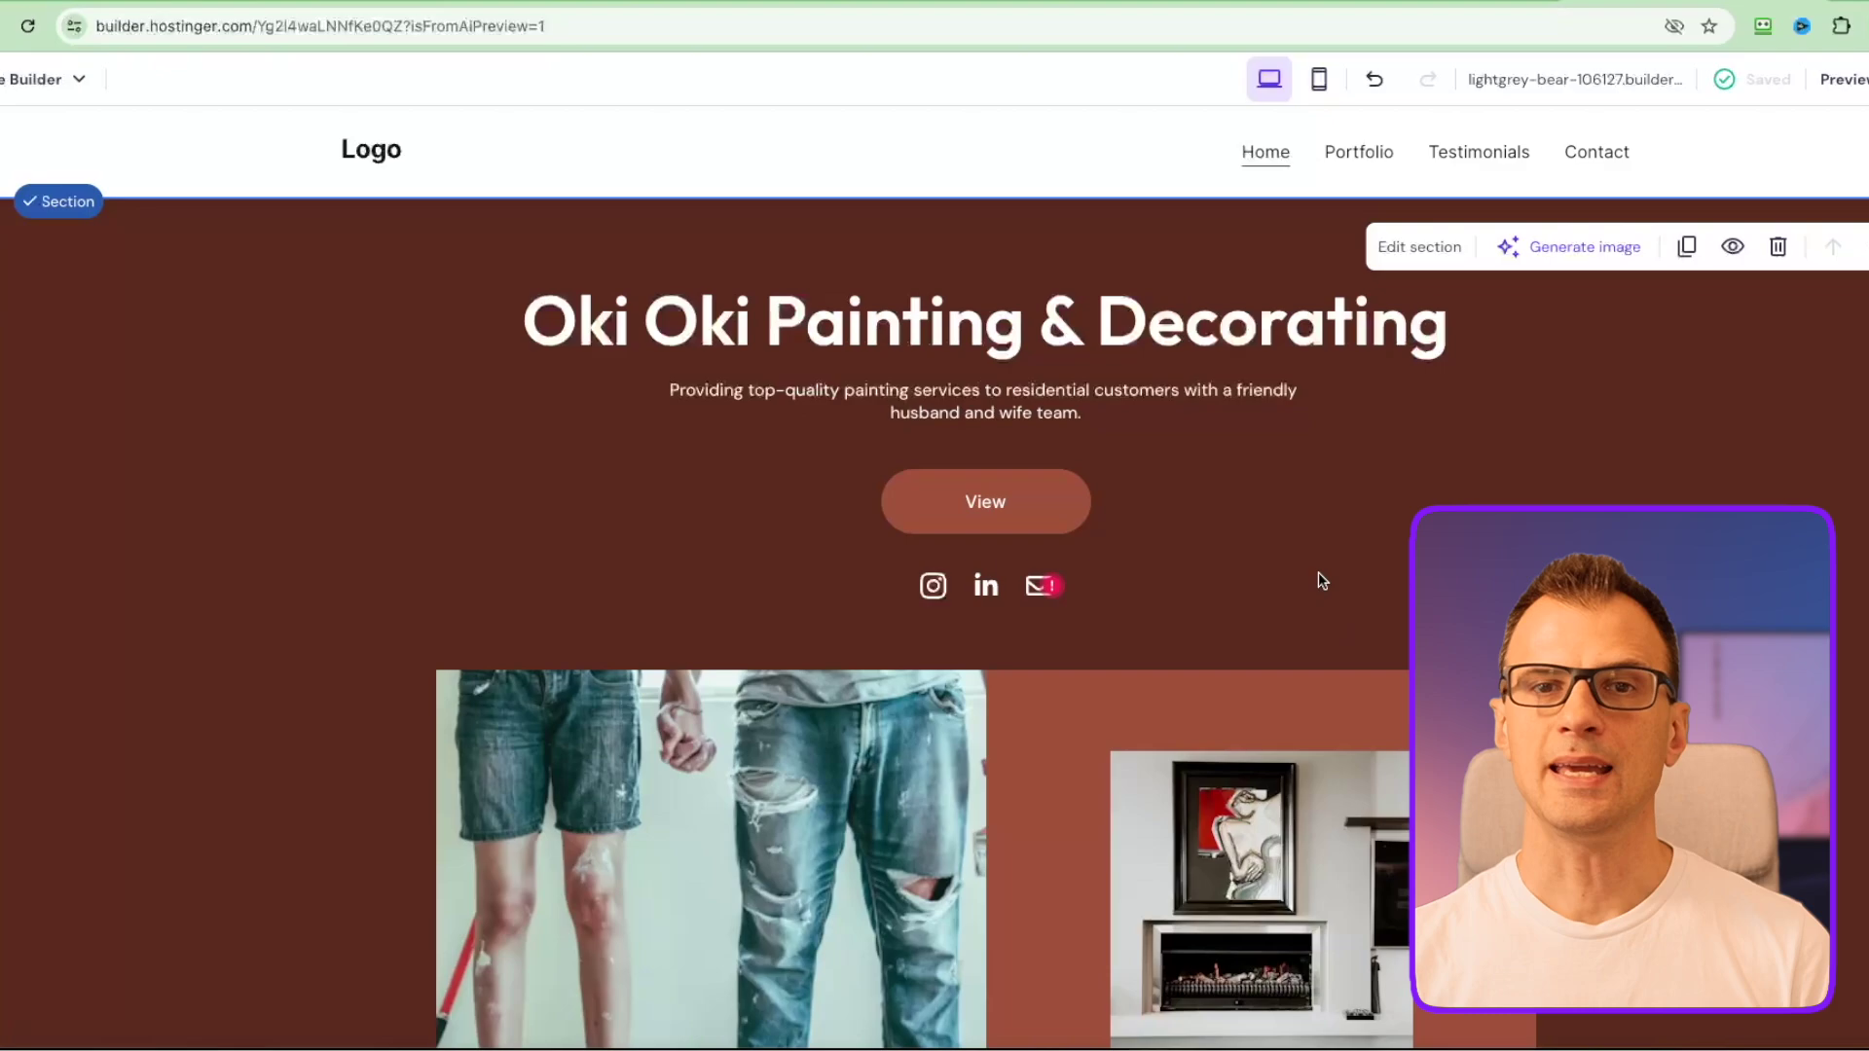
# Visit the Portfolio, Testimonials and Contact pages, then scroll back to the Our Projects section
pyautogui.click(1359, 156)
pyautogui.click(1481, 154)
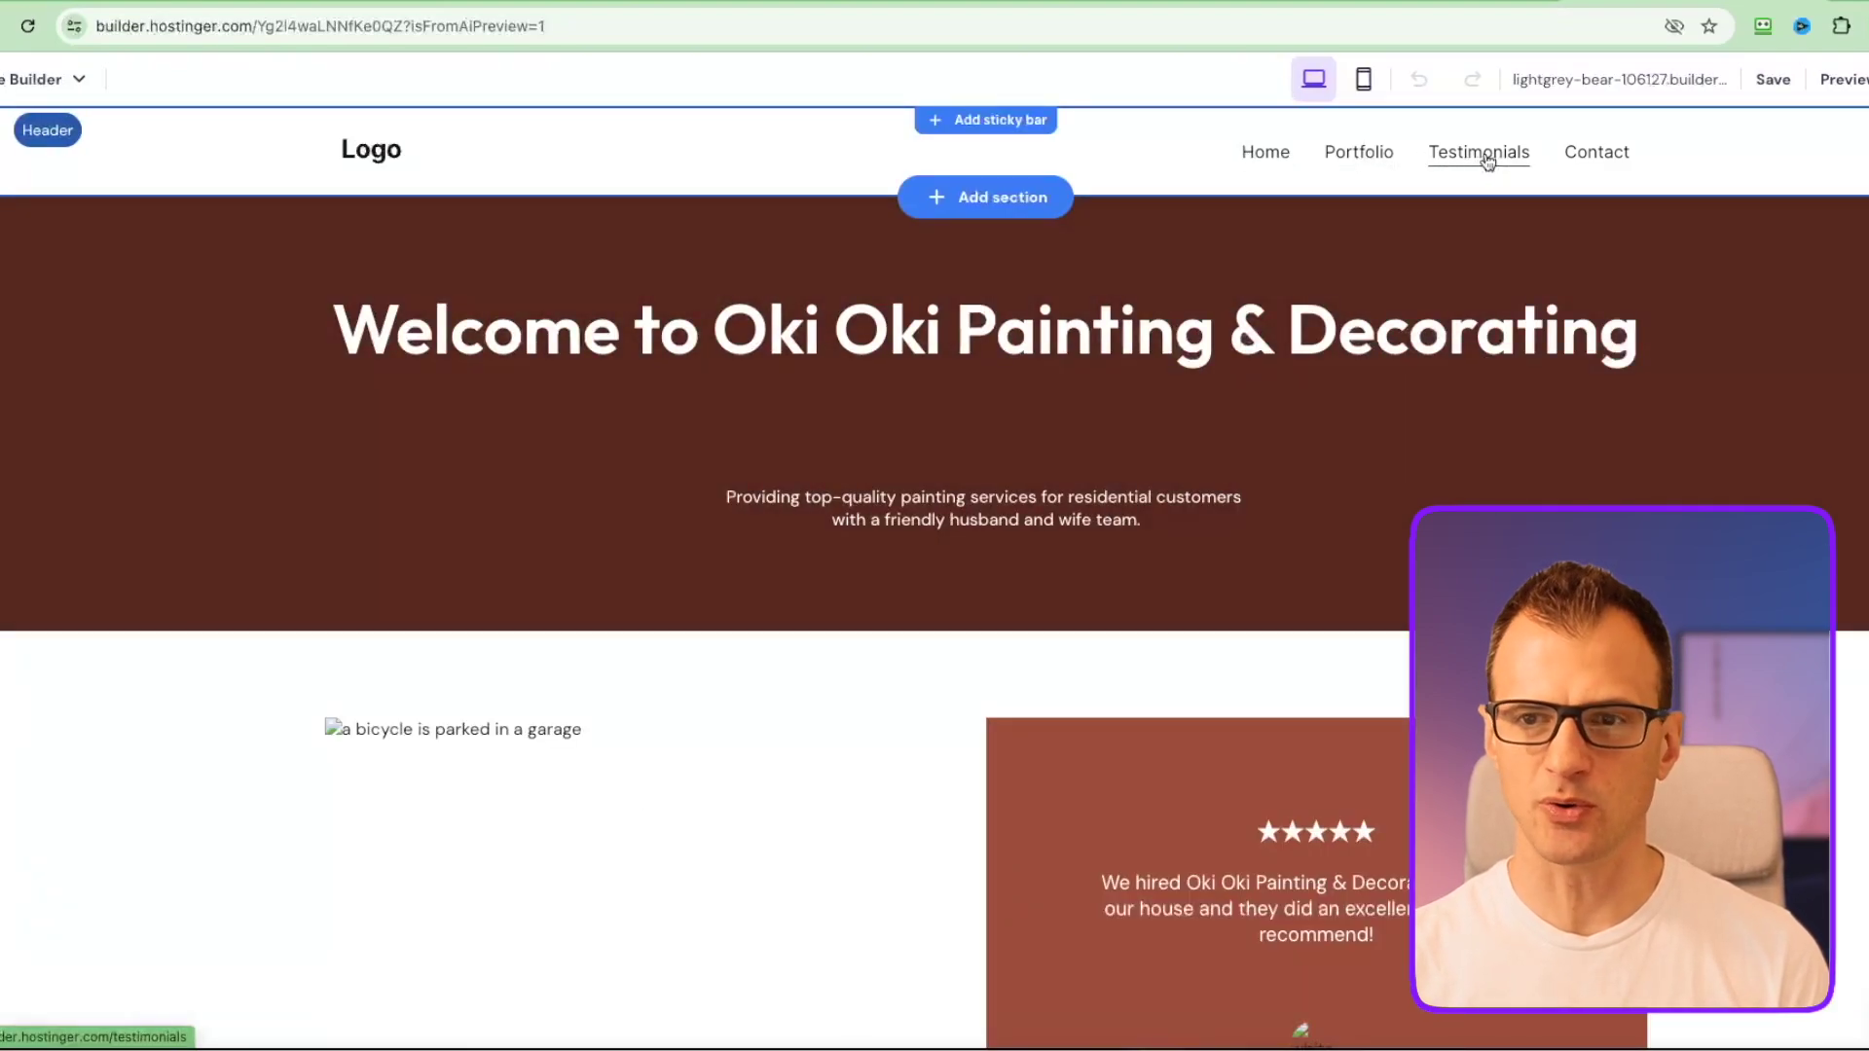
pyautogui.click(1599, 155)
pyautogui.scroll(-6, 1548, 417)
pyautogui.scroll(-4, 681, 438)
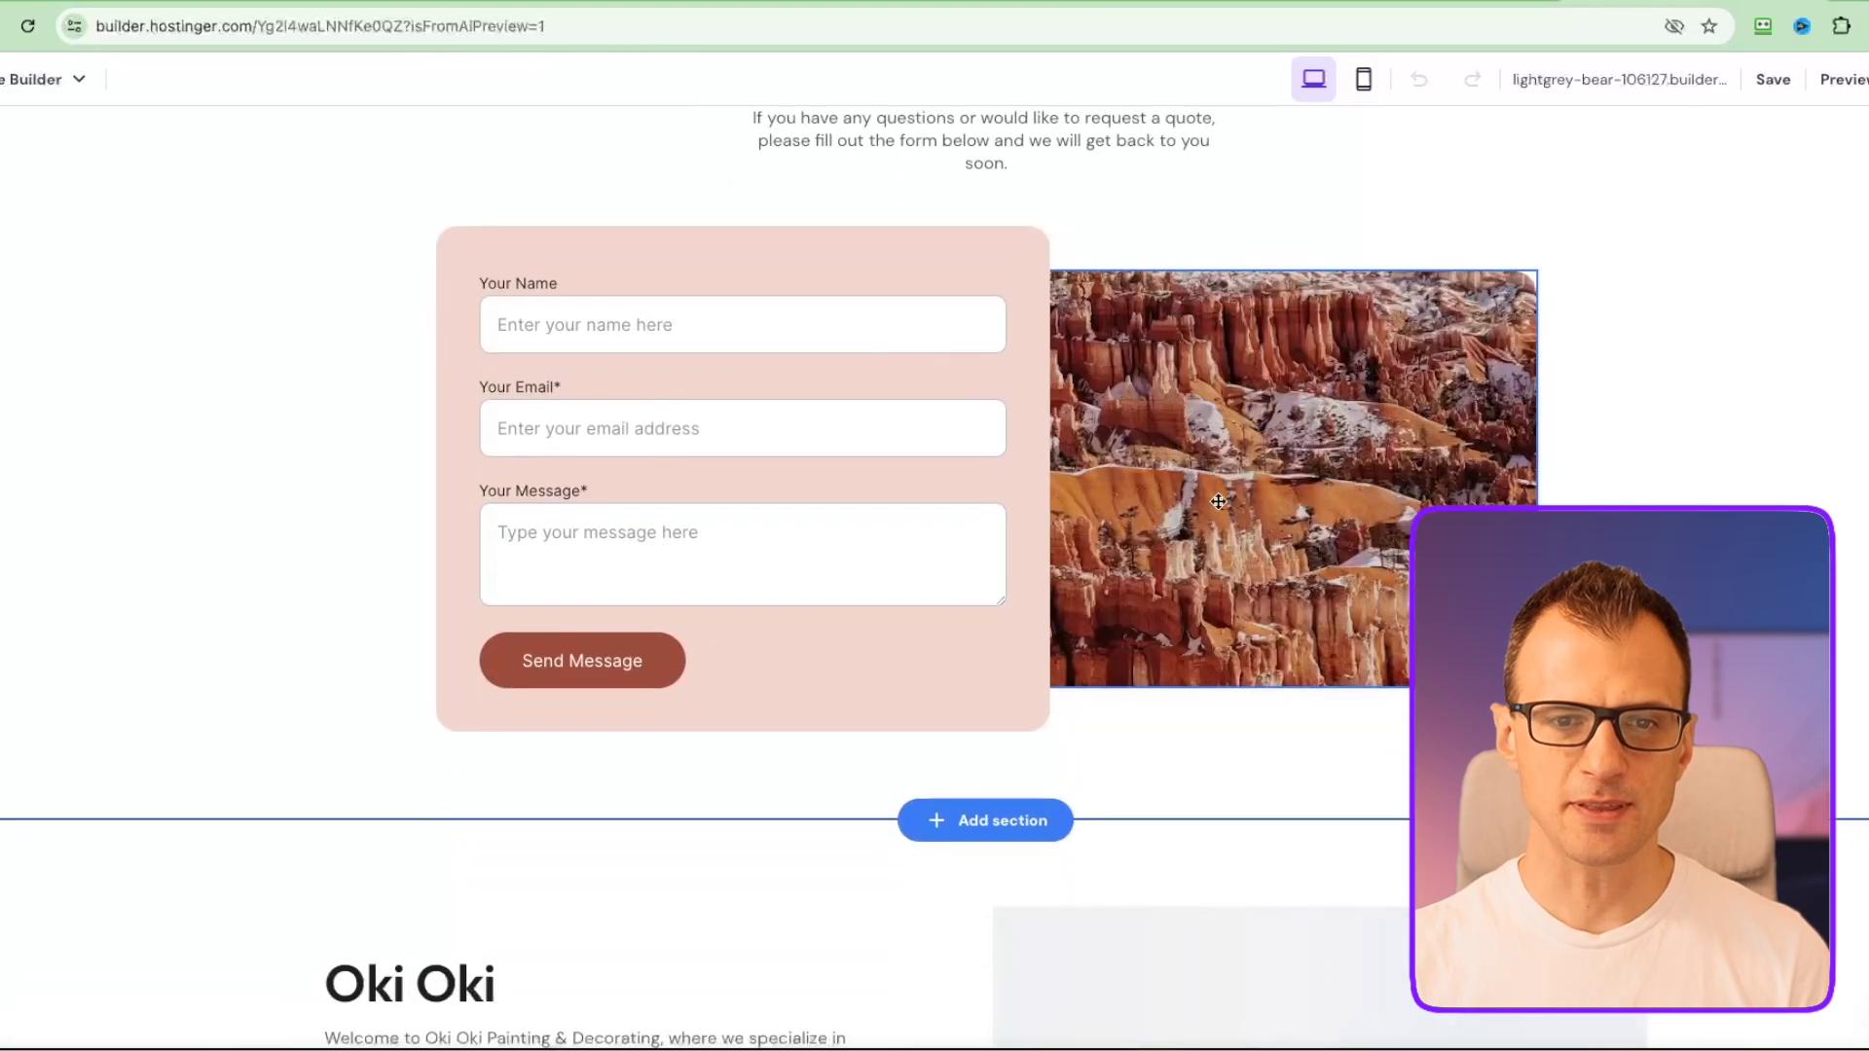
pyautogui.scroll(-7, 548, 516)
pyautogui.scroll(9, 376, 584)
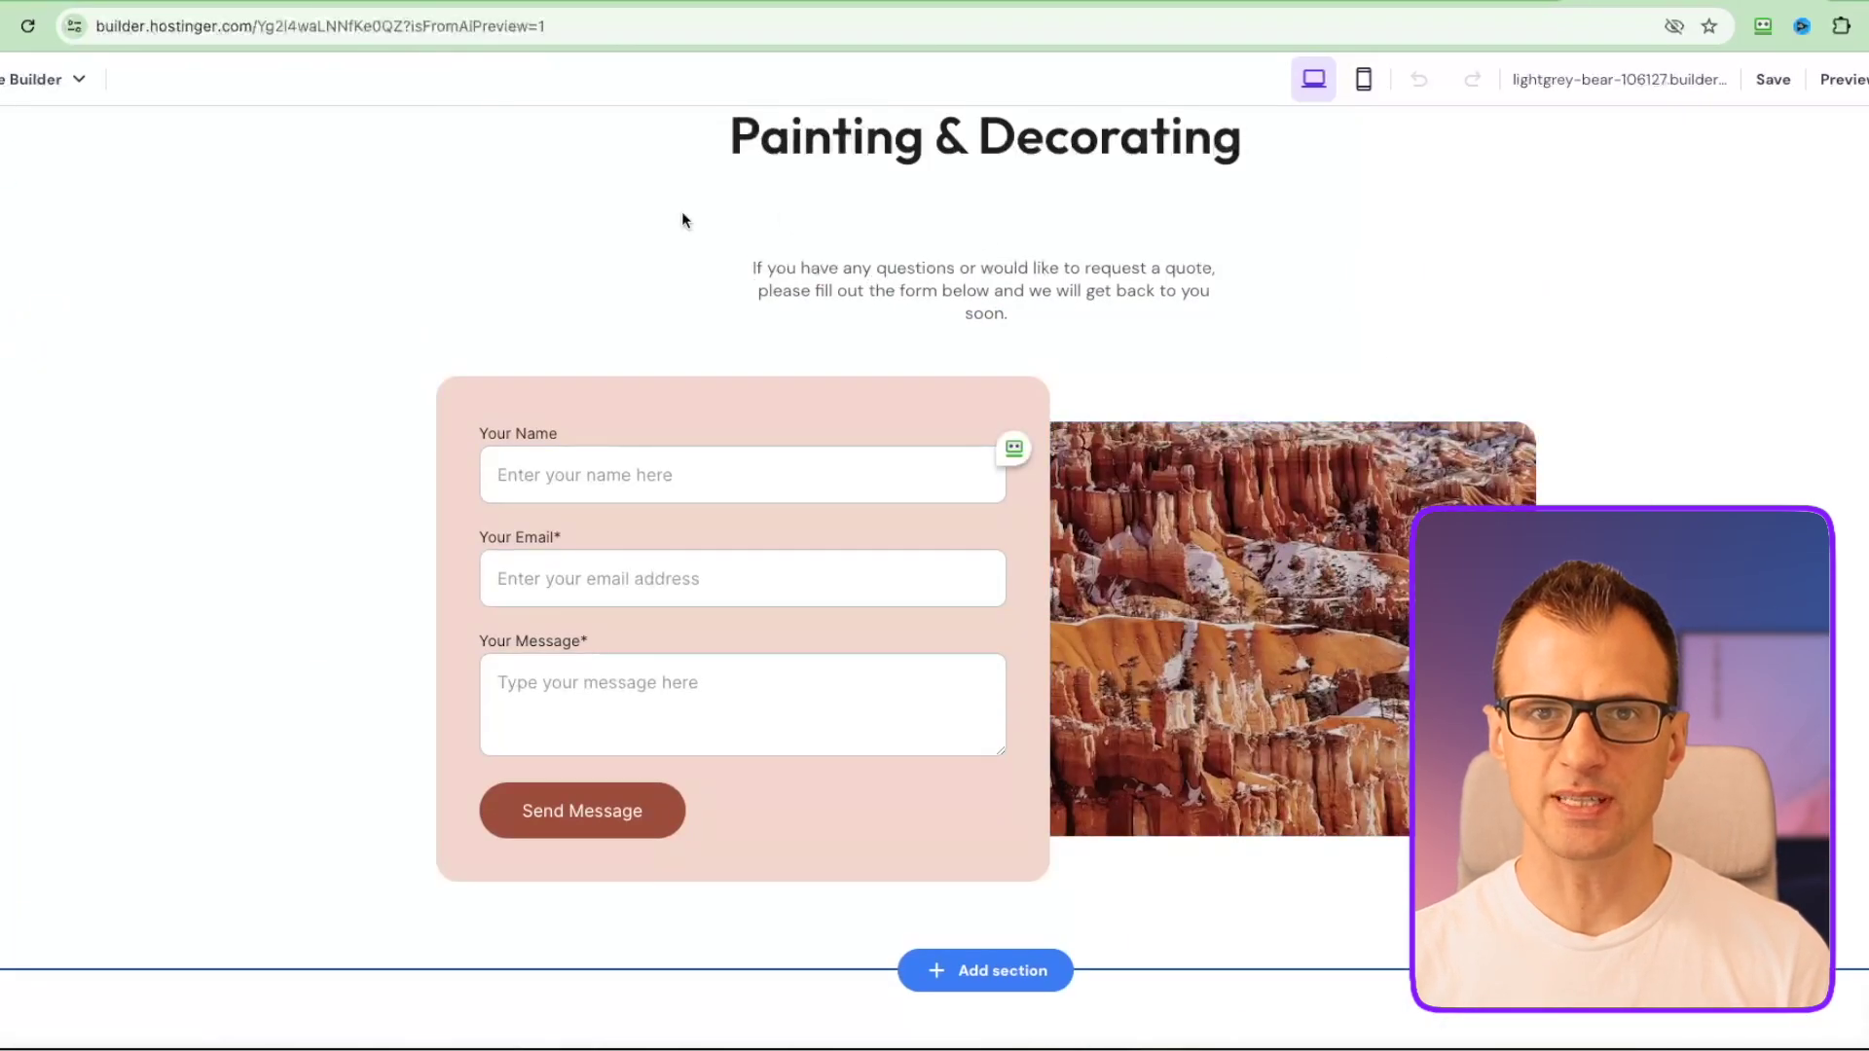
pyautogui.scroll(-2, 786, 845)
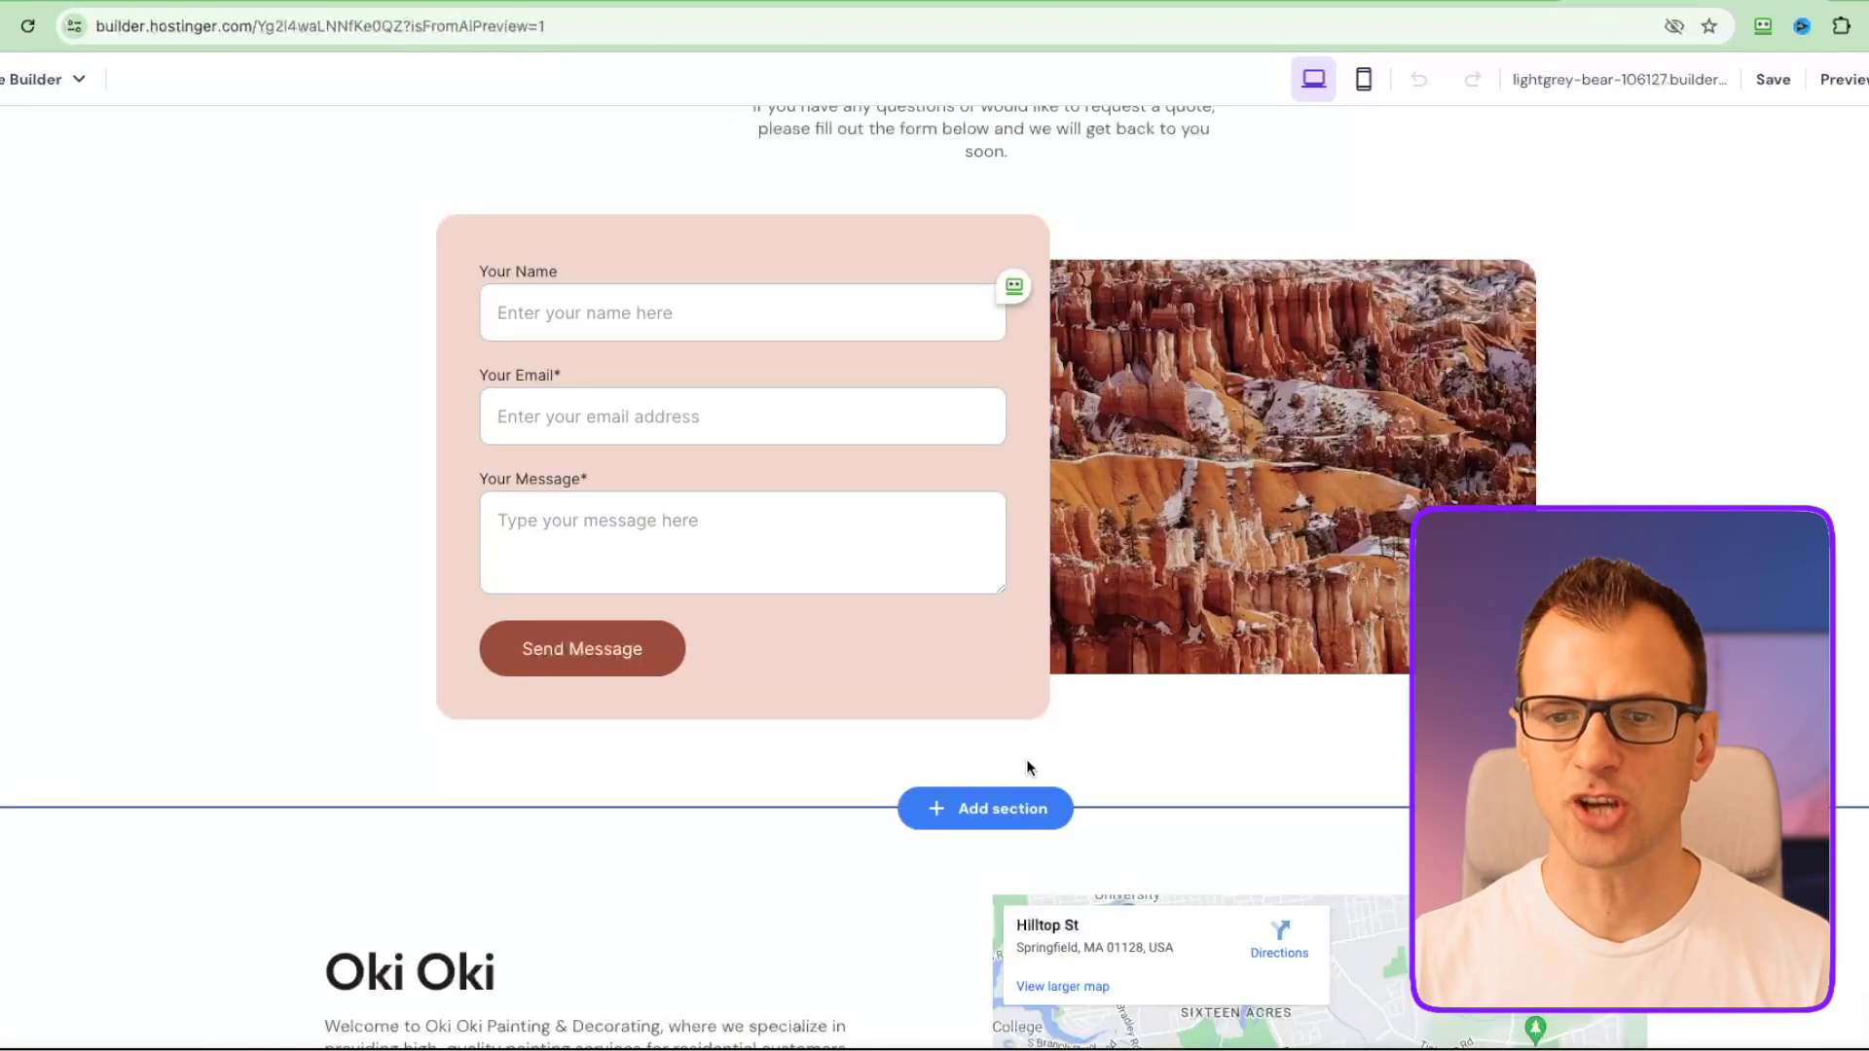
pyautogui.scroll(7, 740, 798)
pyautogui.scroll(2, 740, 798)
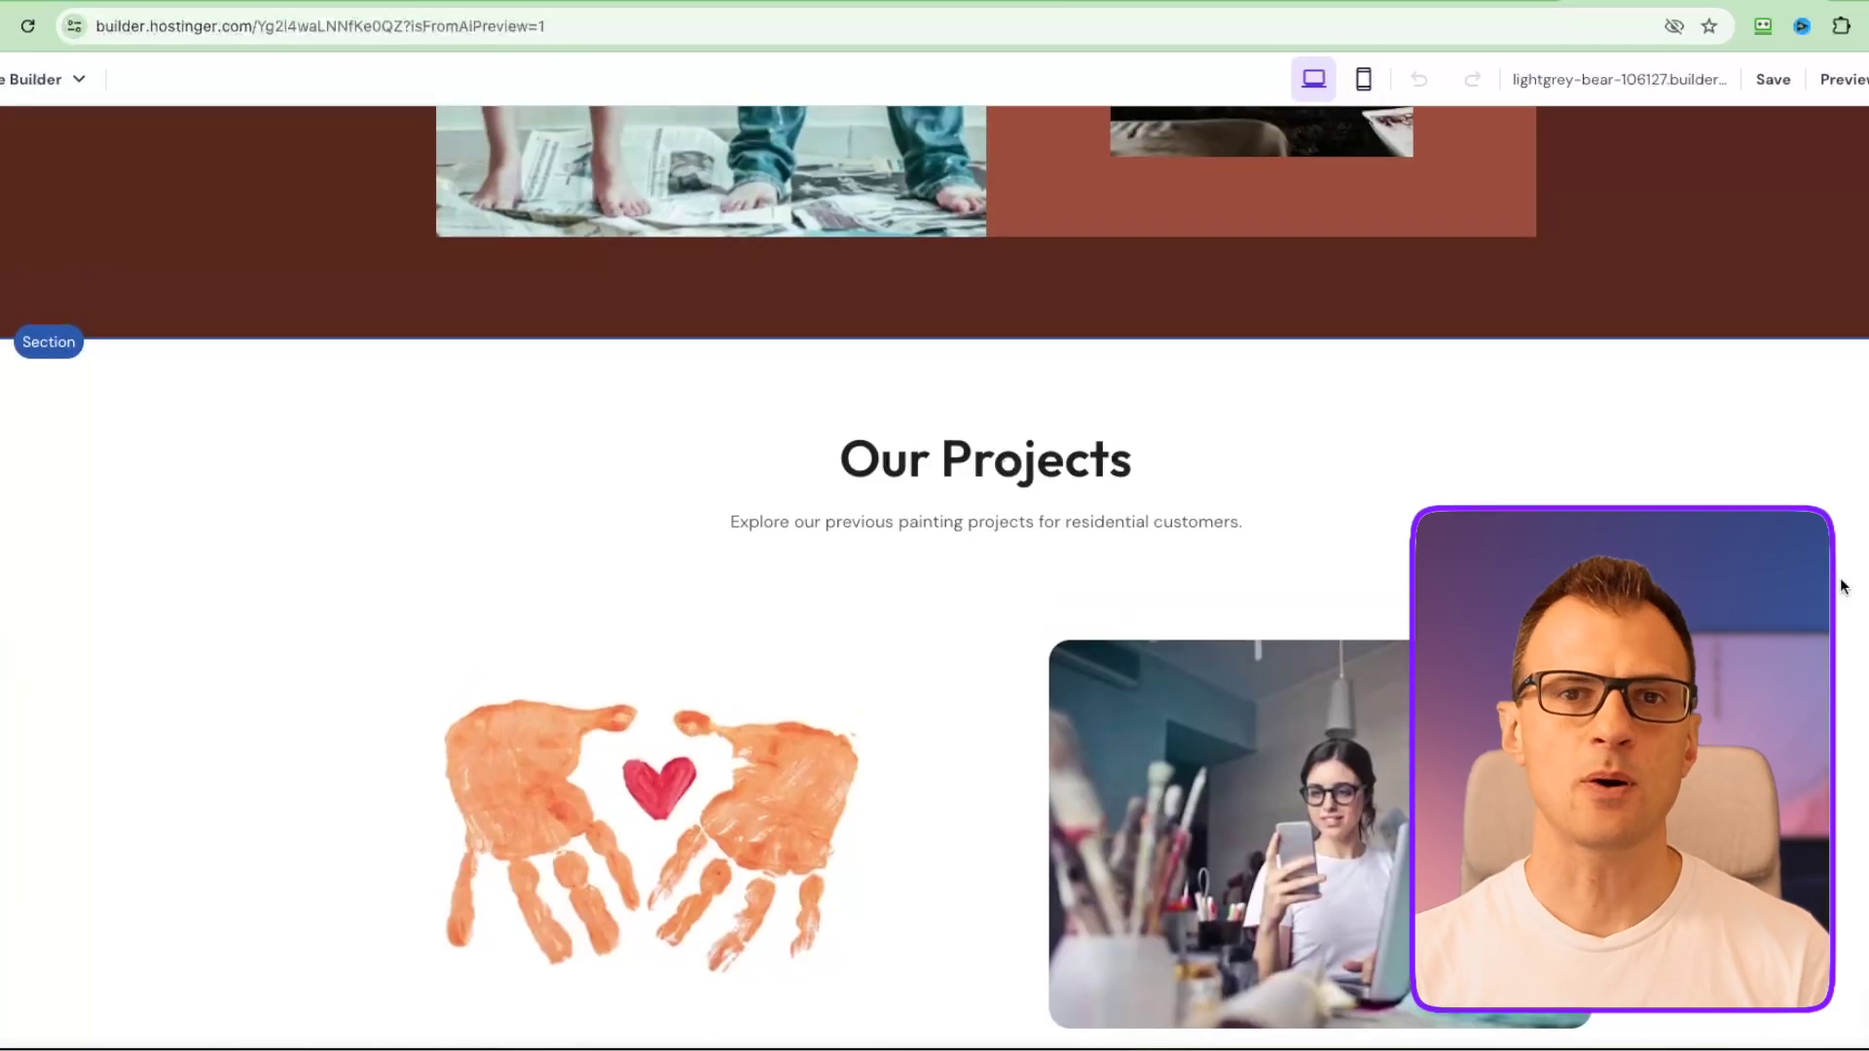
pyautogui.scroll(-3, 1840, 584)
pyautogui.scroll(-3, 1850, 592)
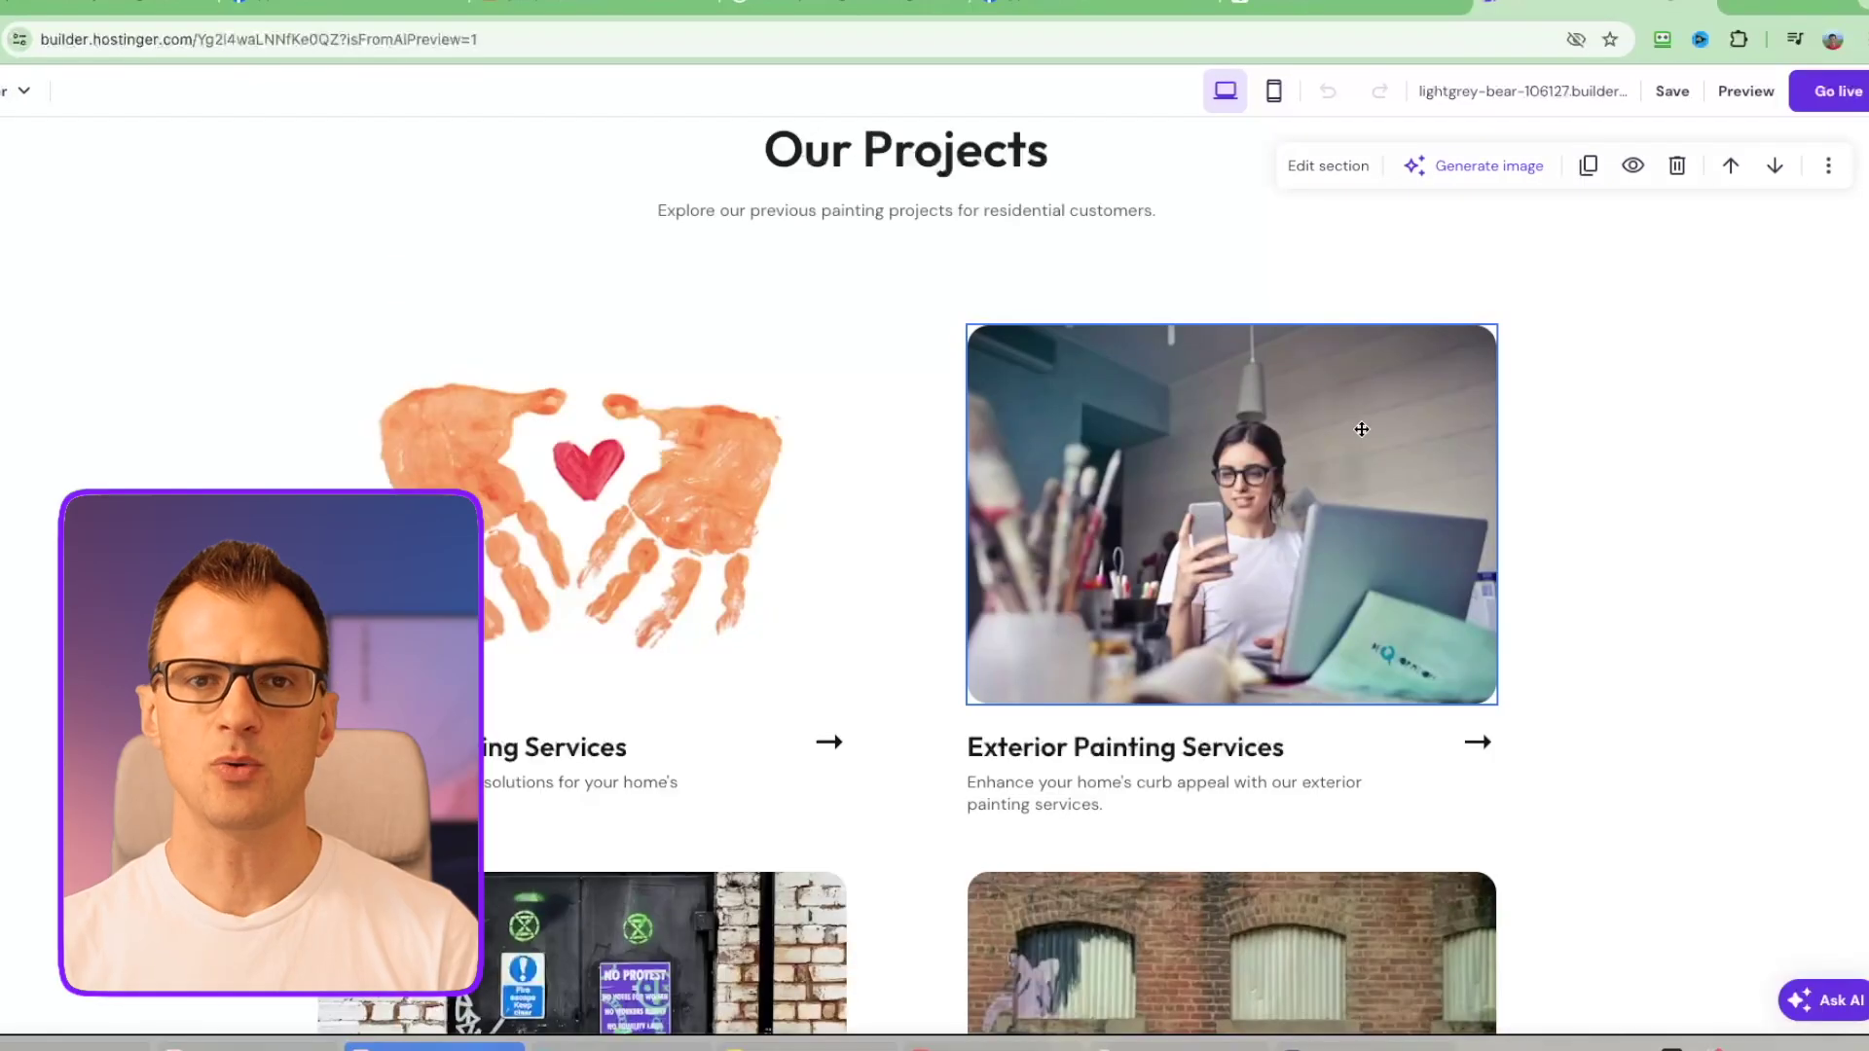
# Open the Exterior Painting Services image settings and look through the AI image options without generating one
pyautogui.click(1157, 385)
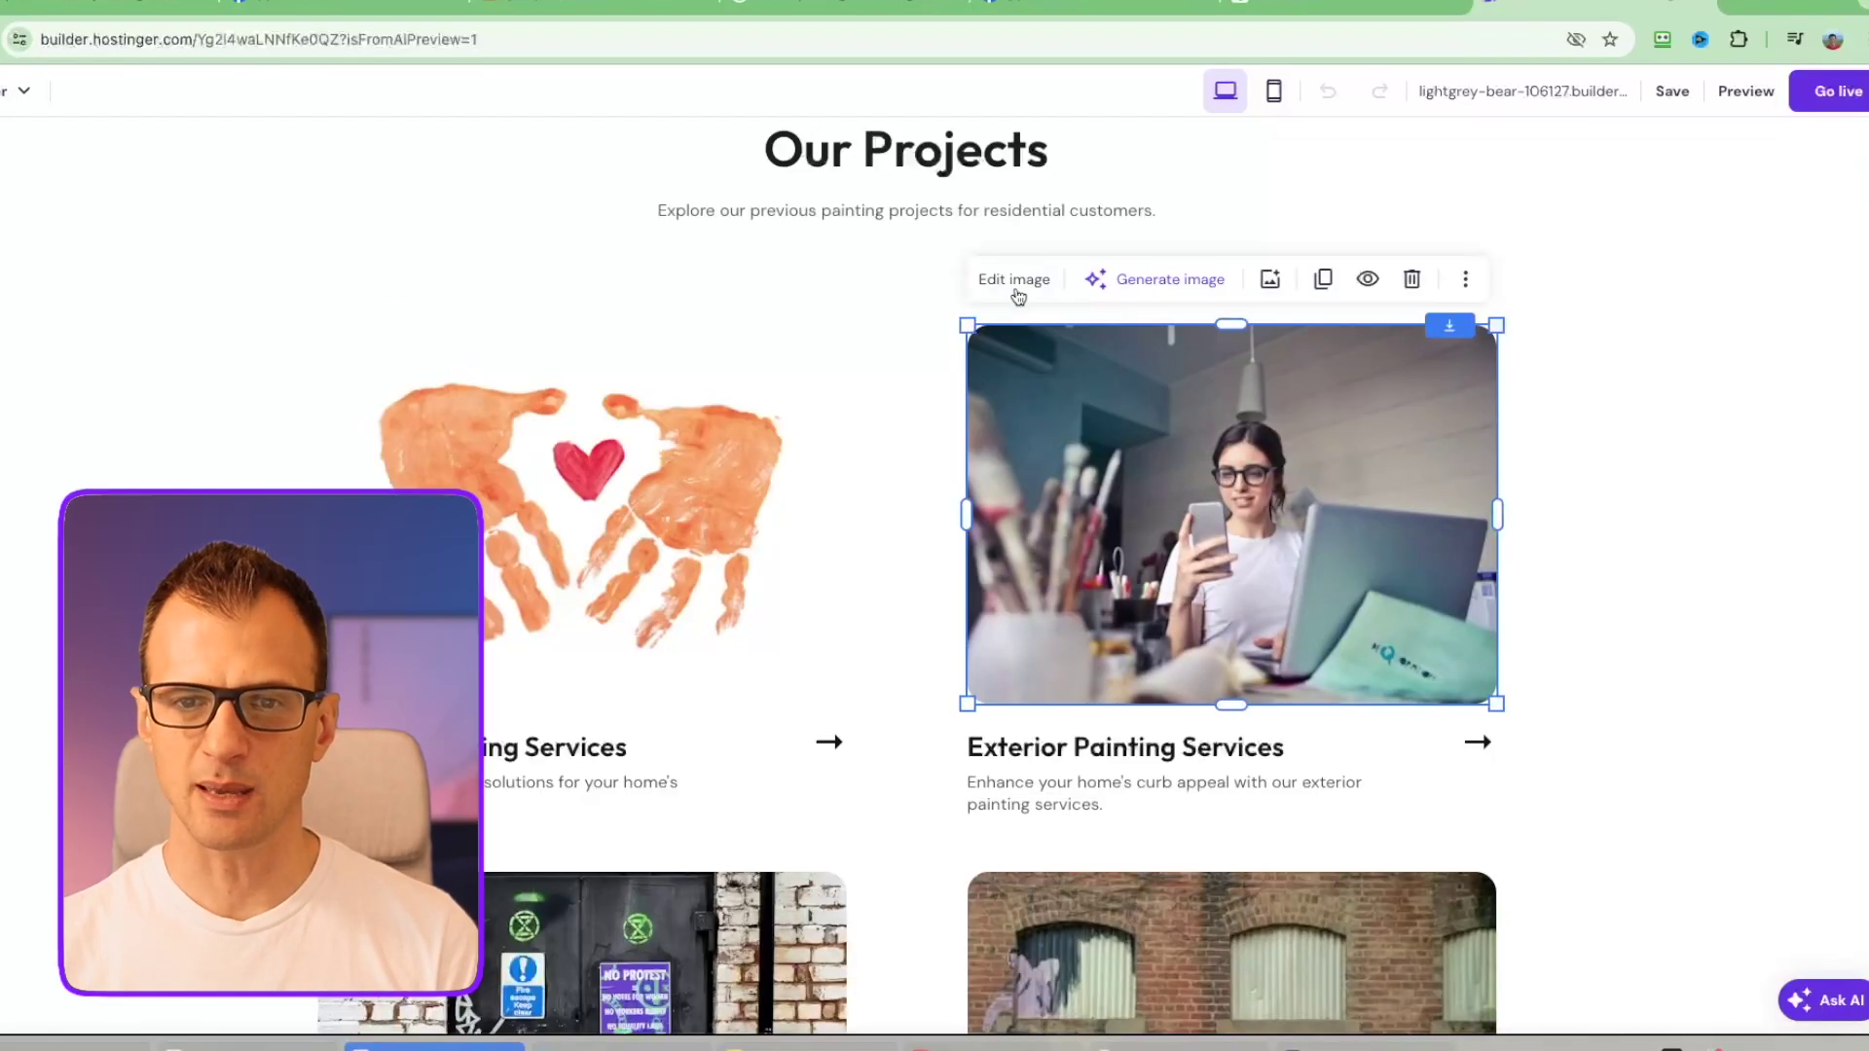
pyautogui.click(1100, 275)
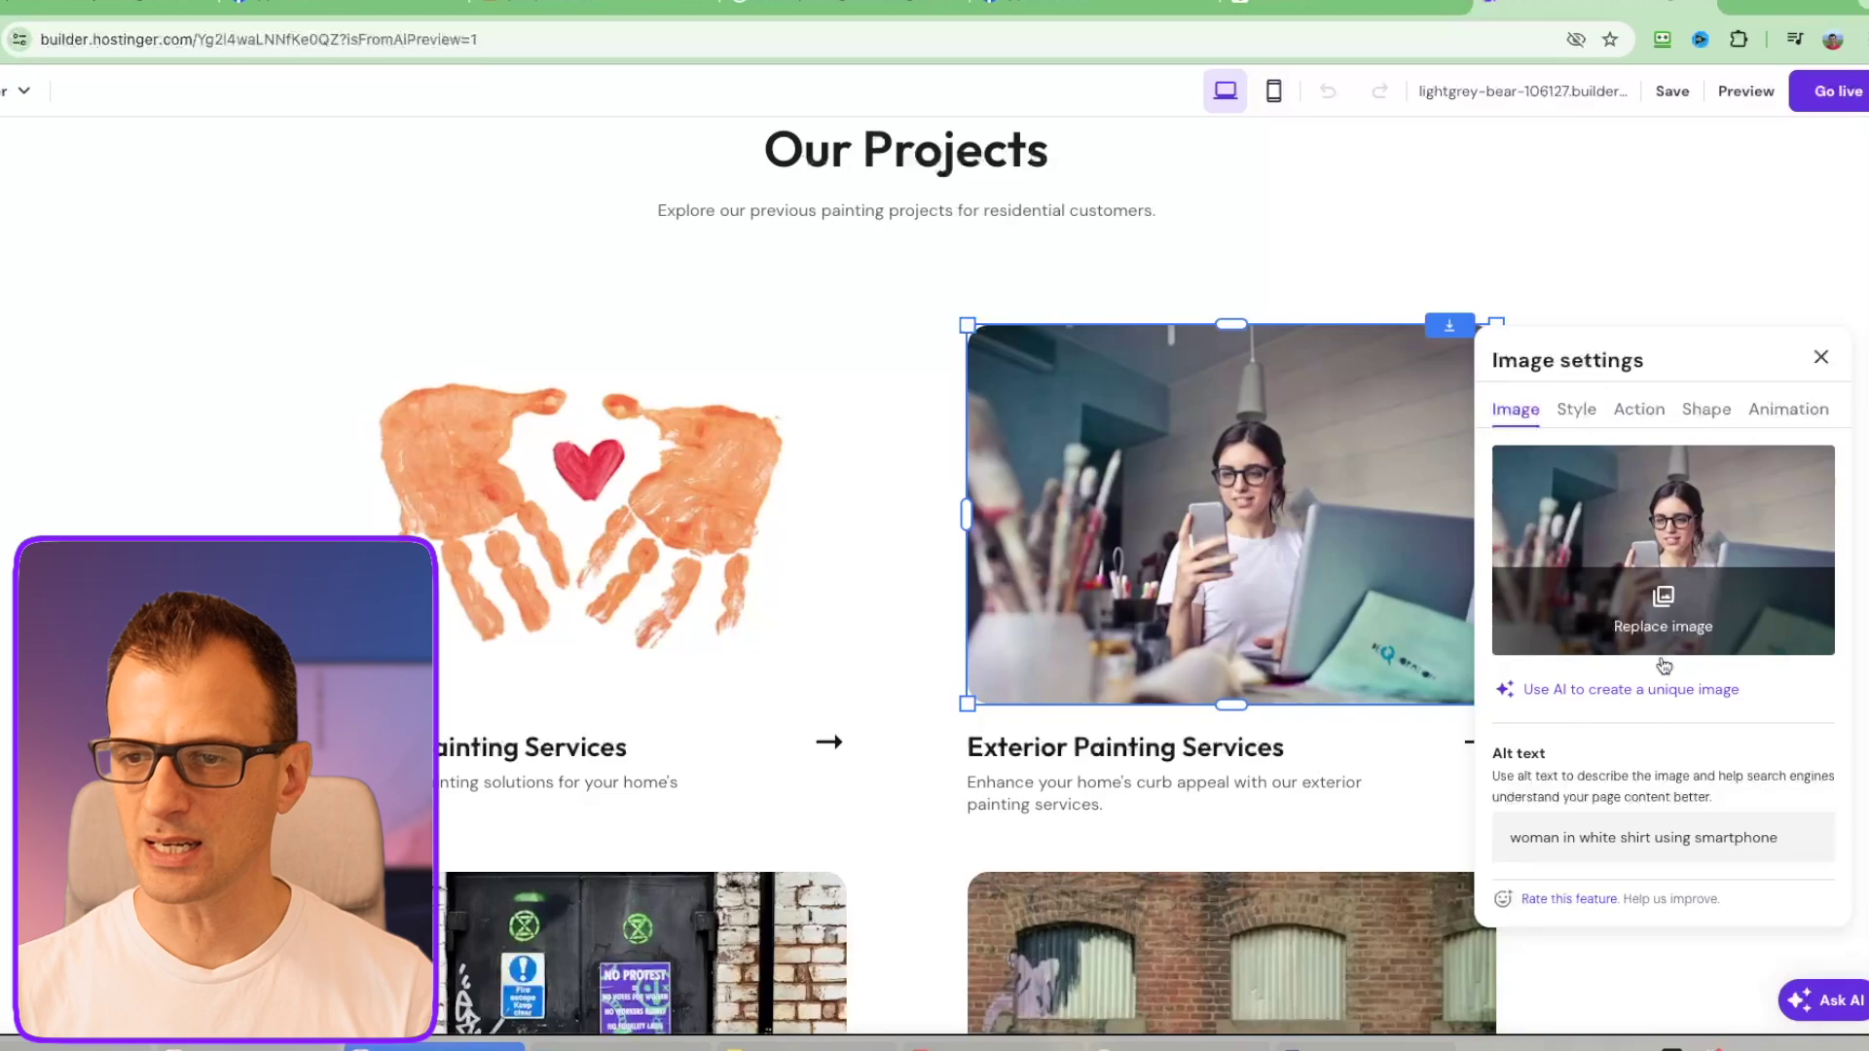
pyautogui.click(1677, 629)
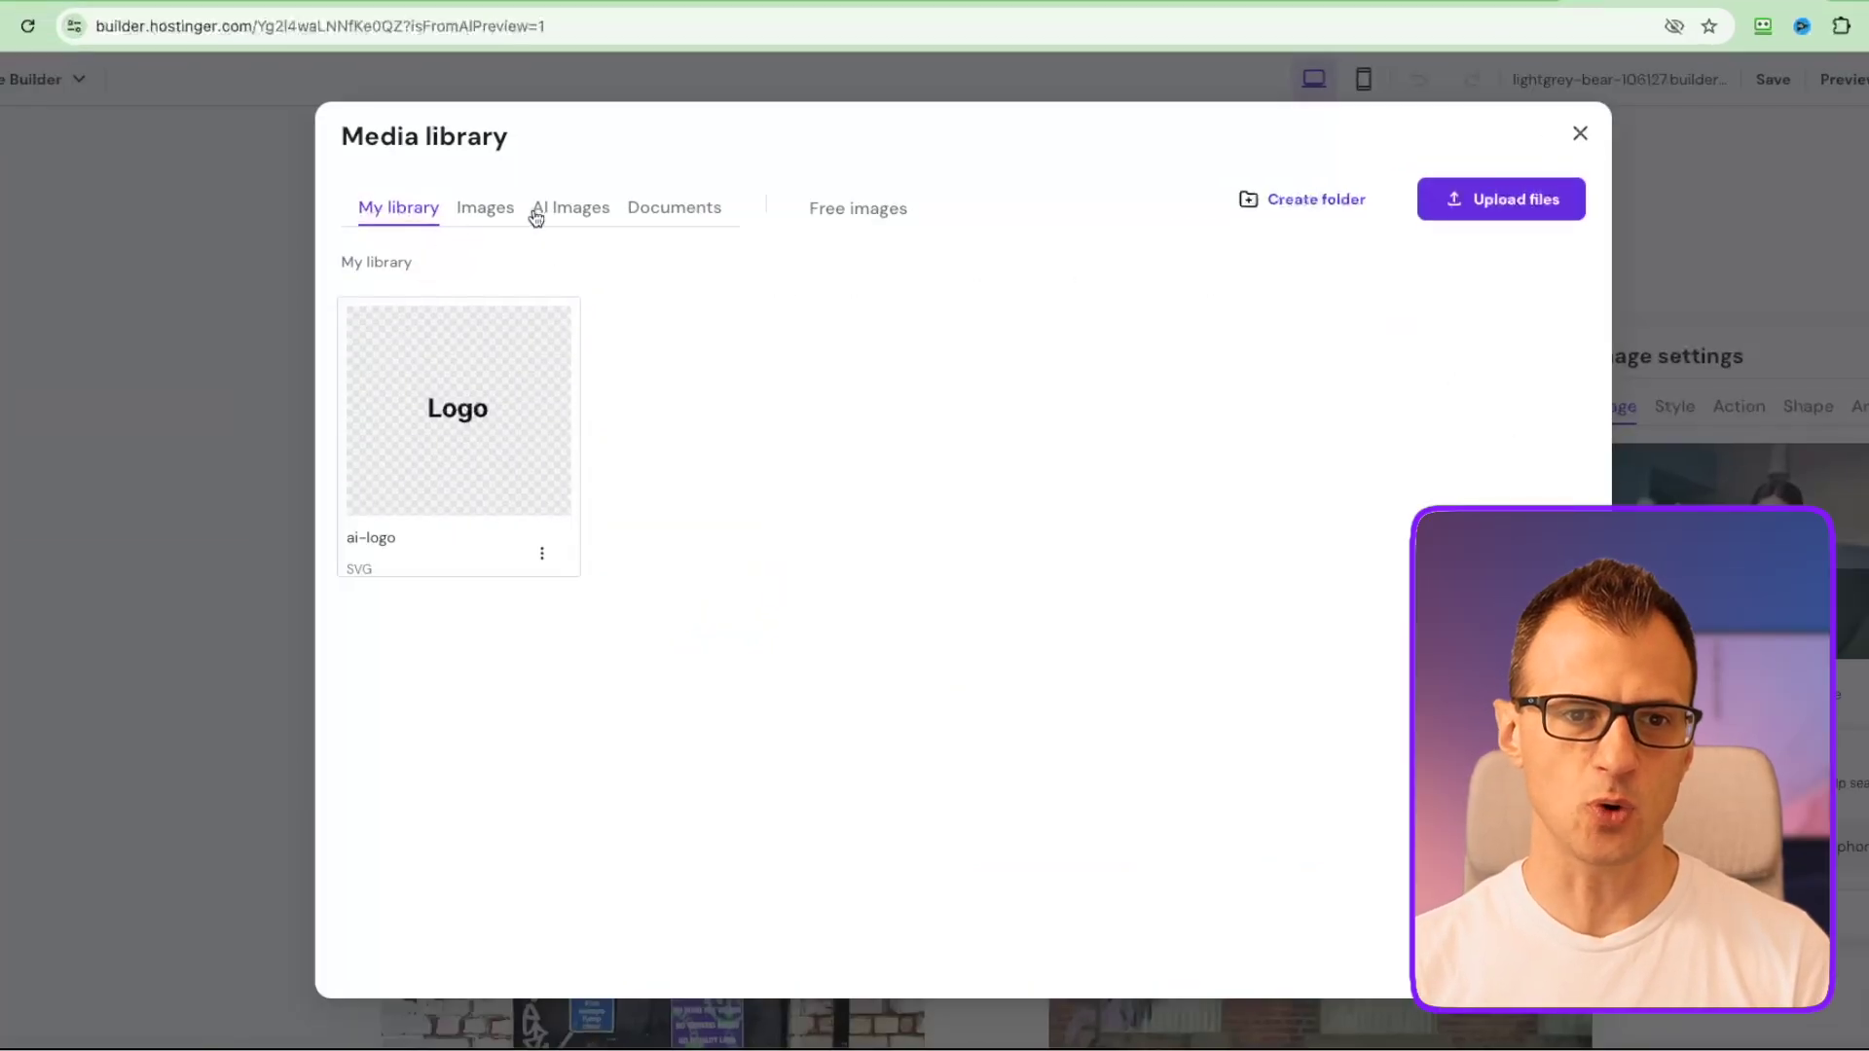
pyautogui.click(503, 216)
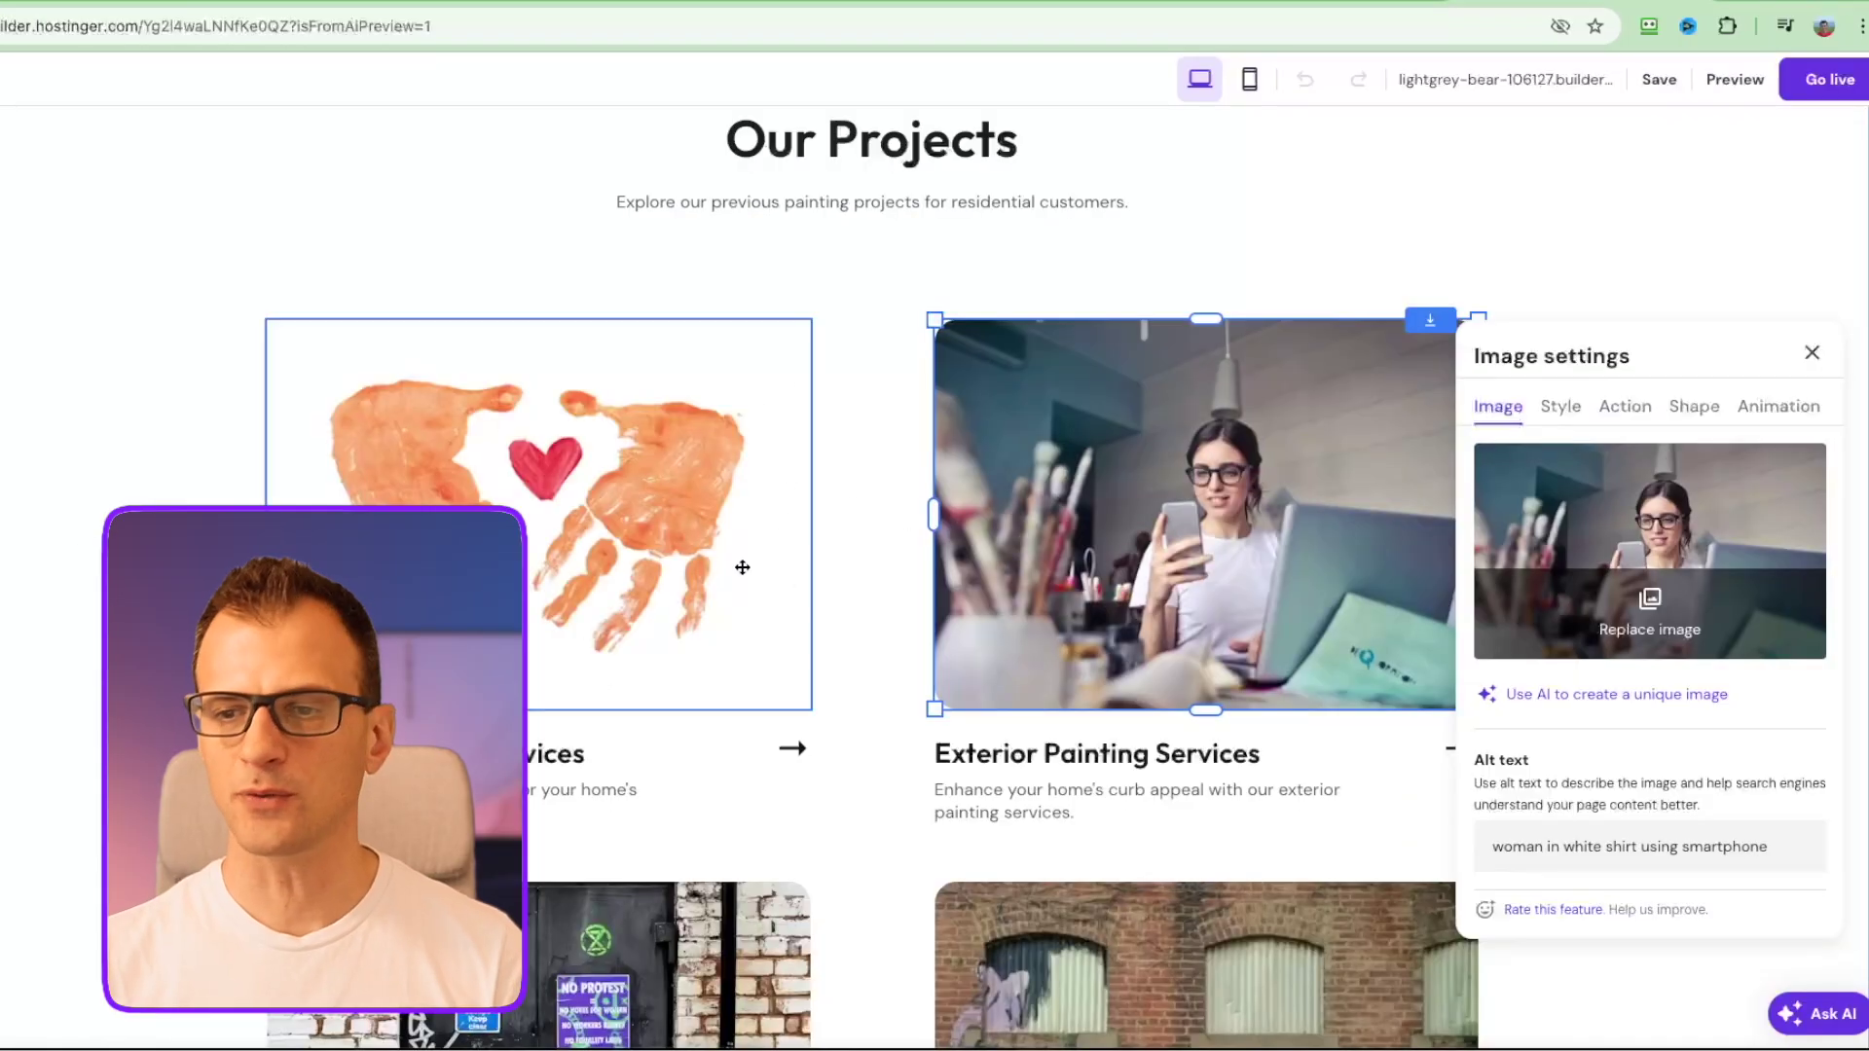
pyautogui.click(1670, 696)
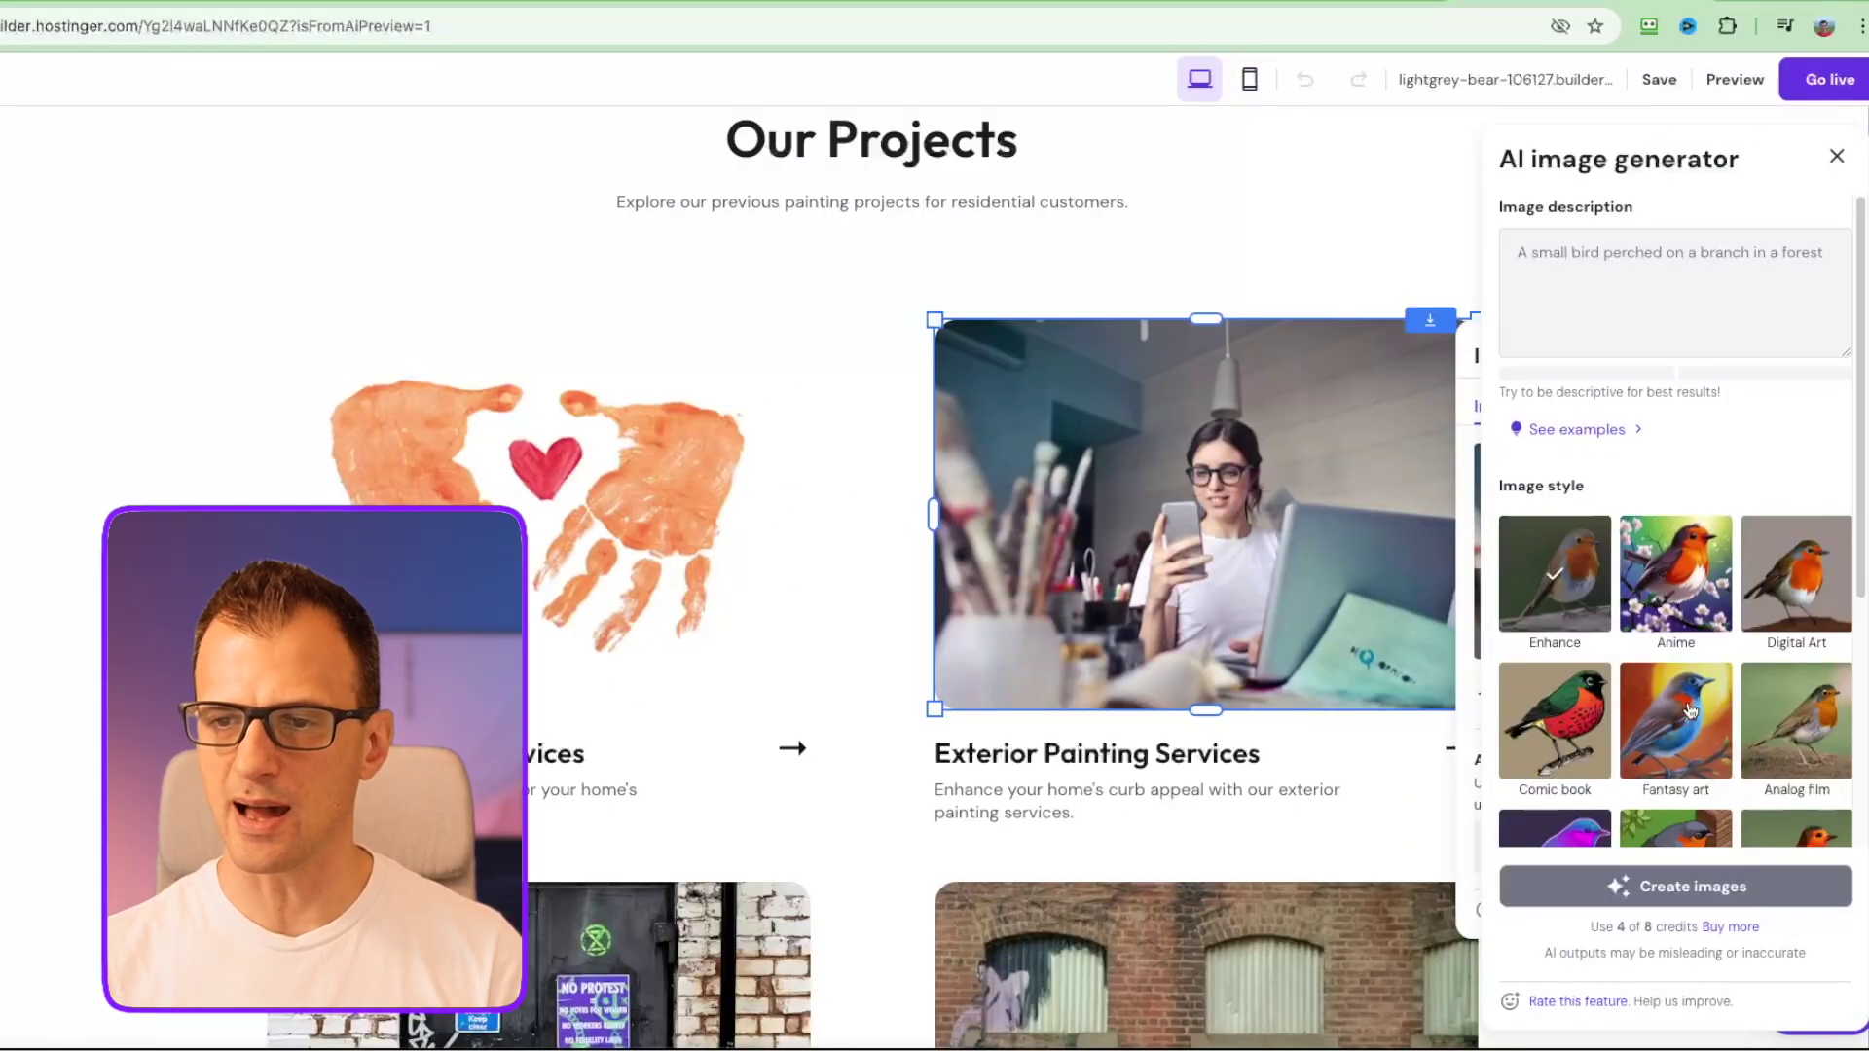
pyautogui.click(1571, 265)
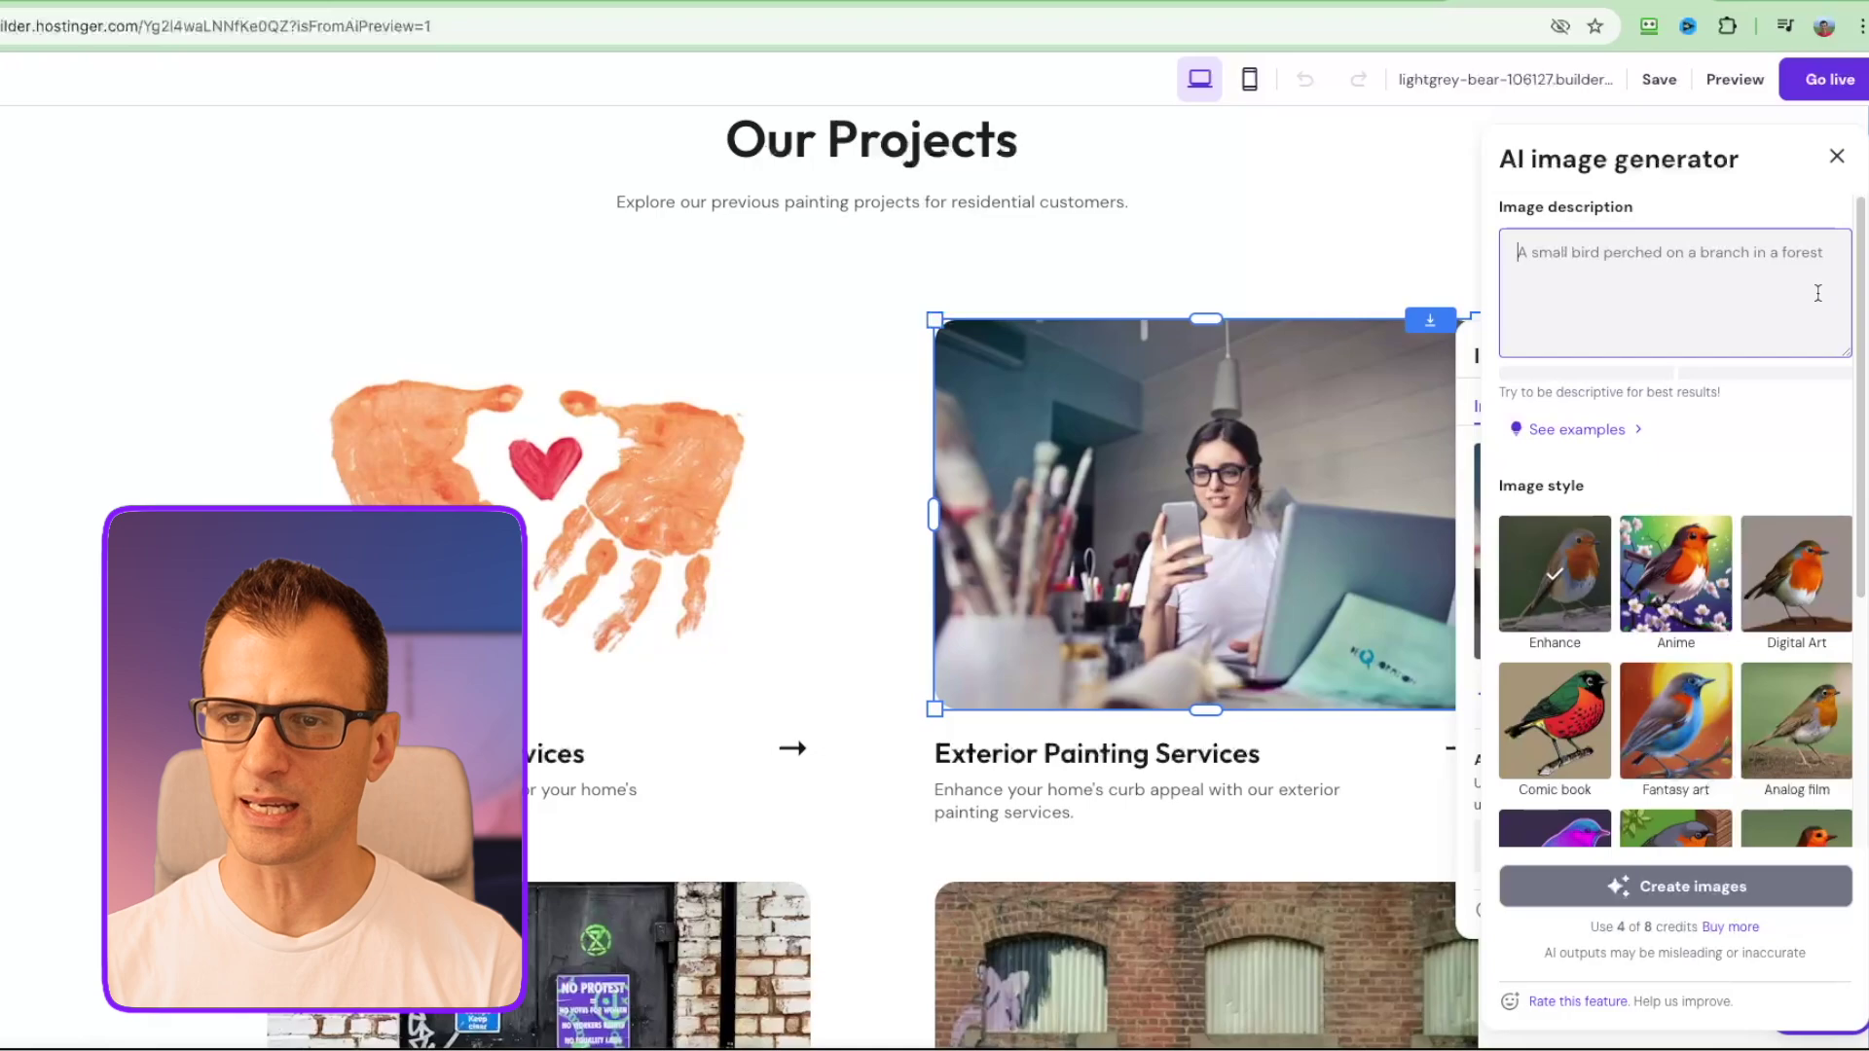
pyautogui.click(1837, 157)
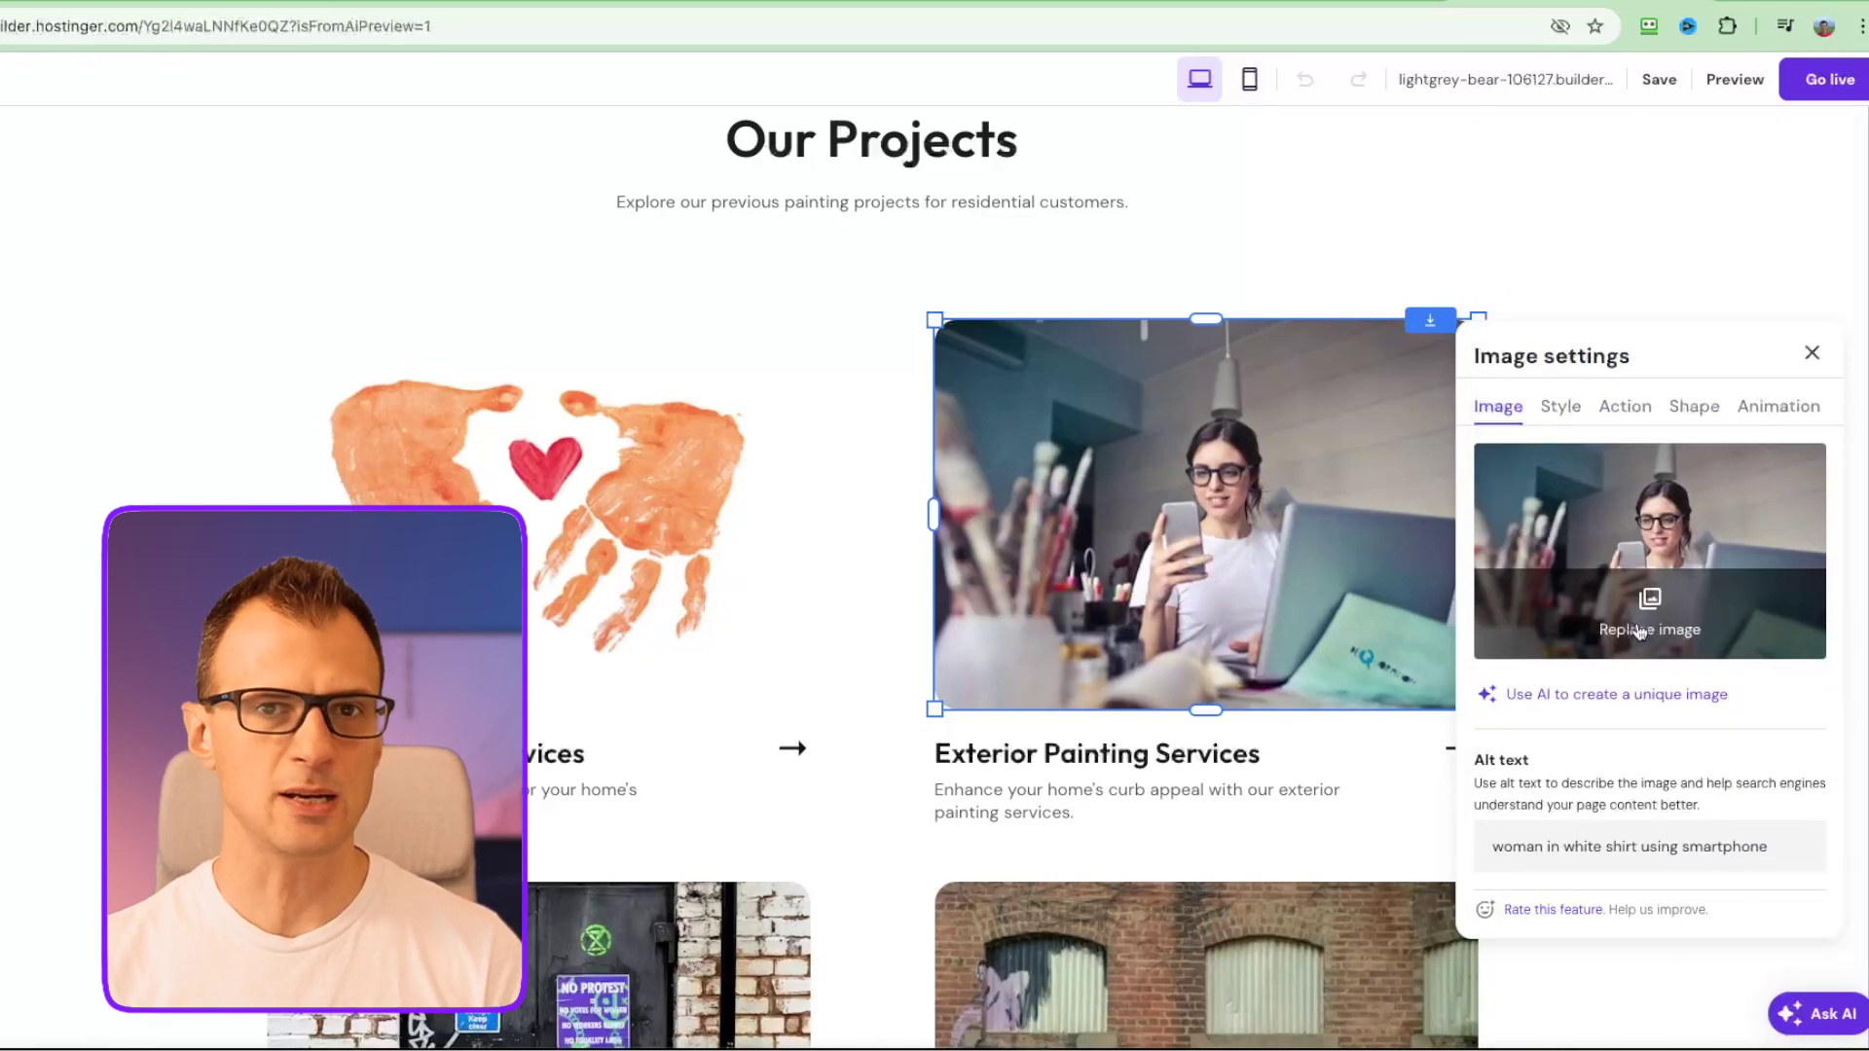
# Search the free stock photos for fences and put the red wooden fence photo in the project card
pyautogui.click(1641, 633)
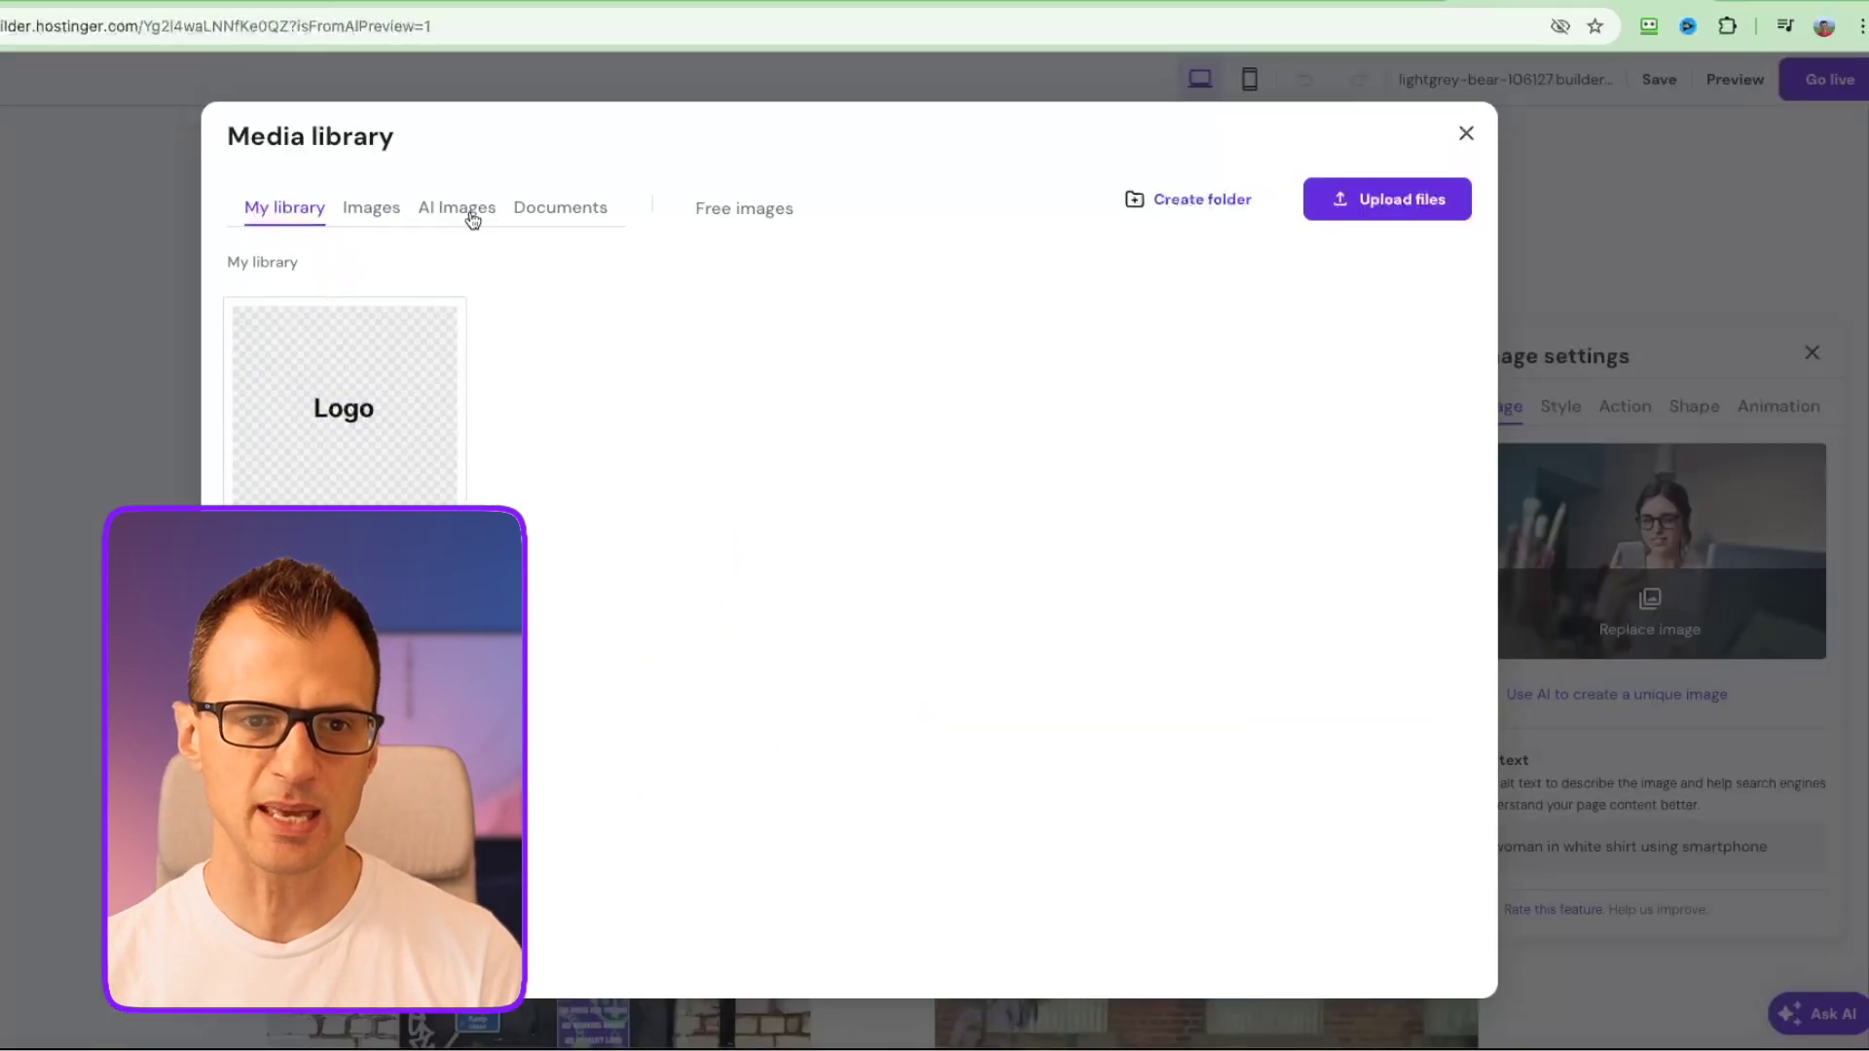
pyautogui.click(744, 214)
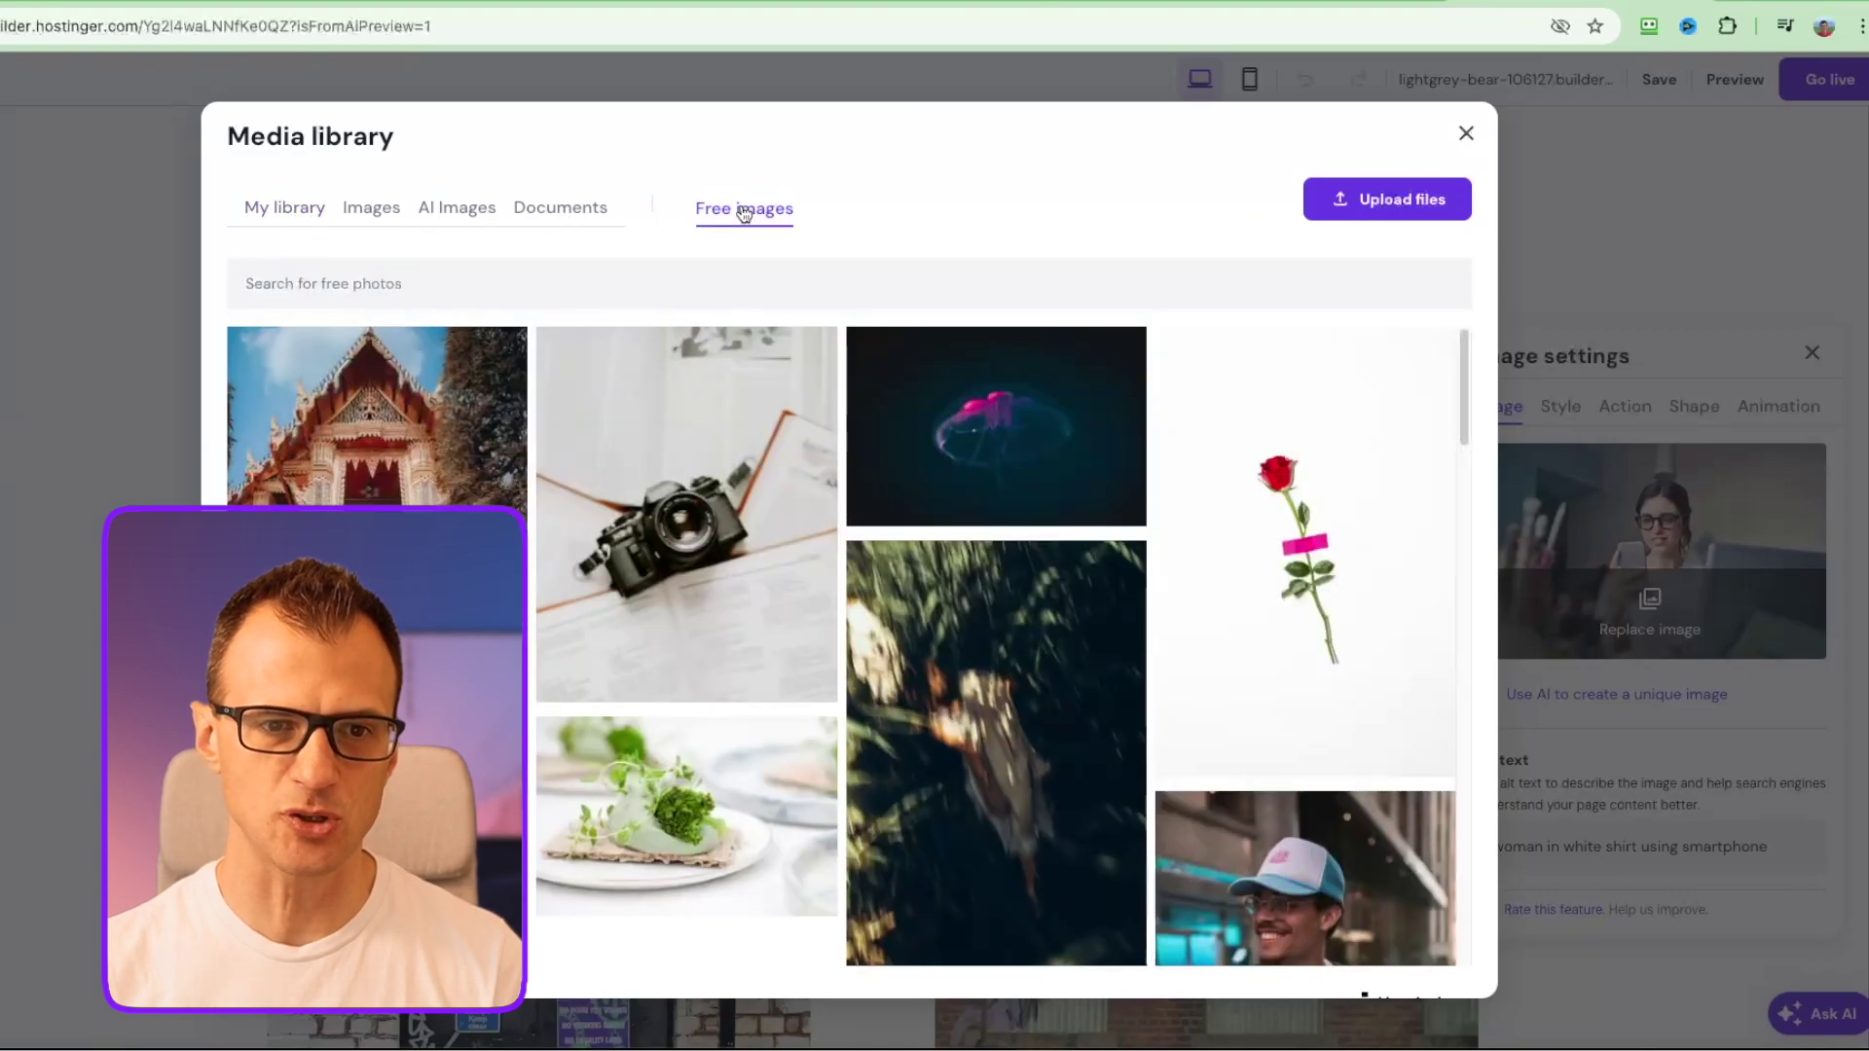
pyautogui.click(653, 285)
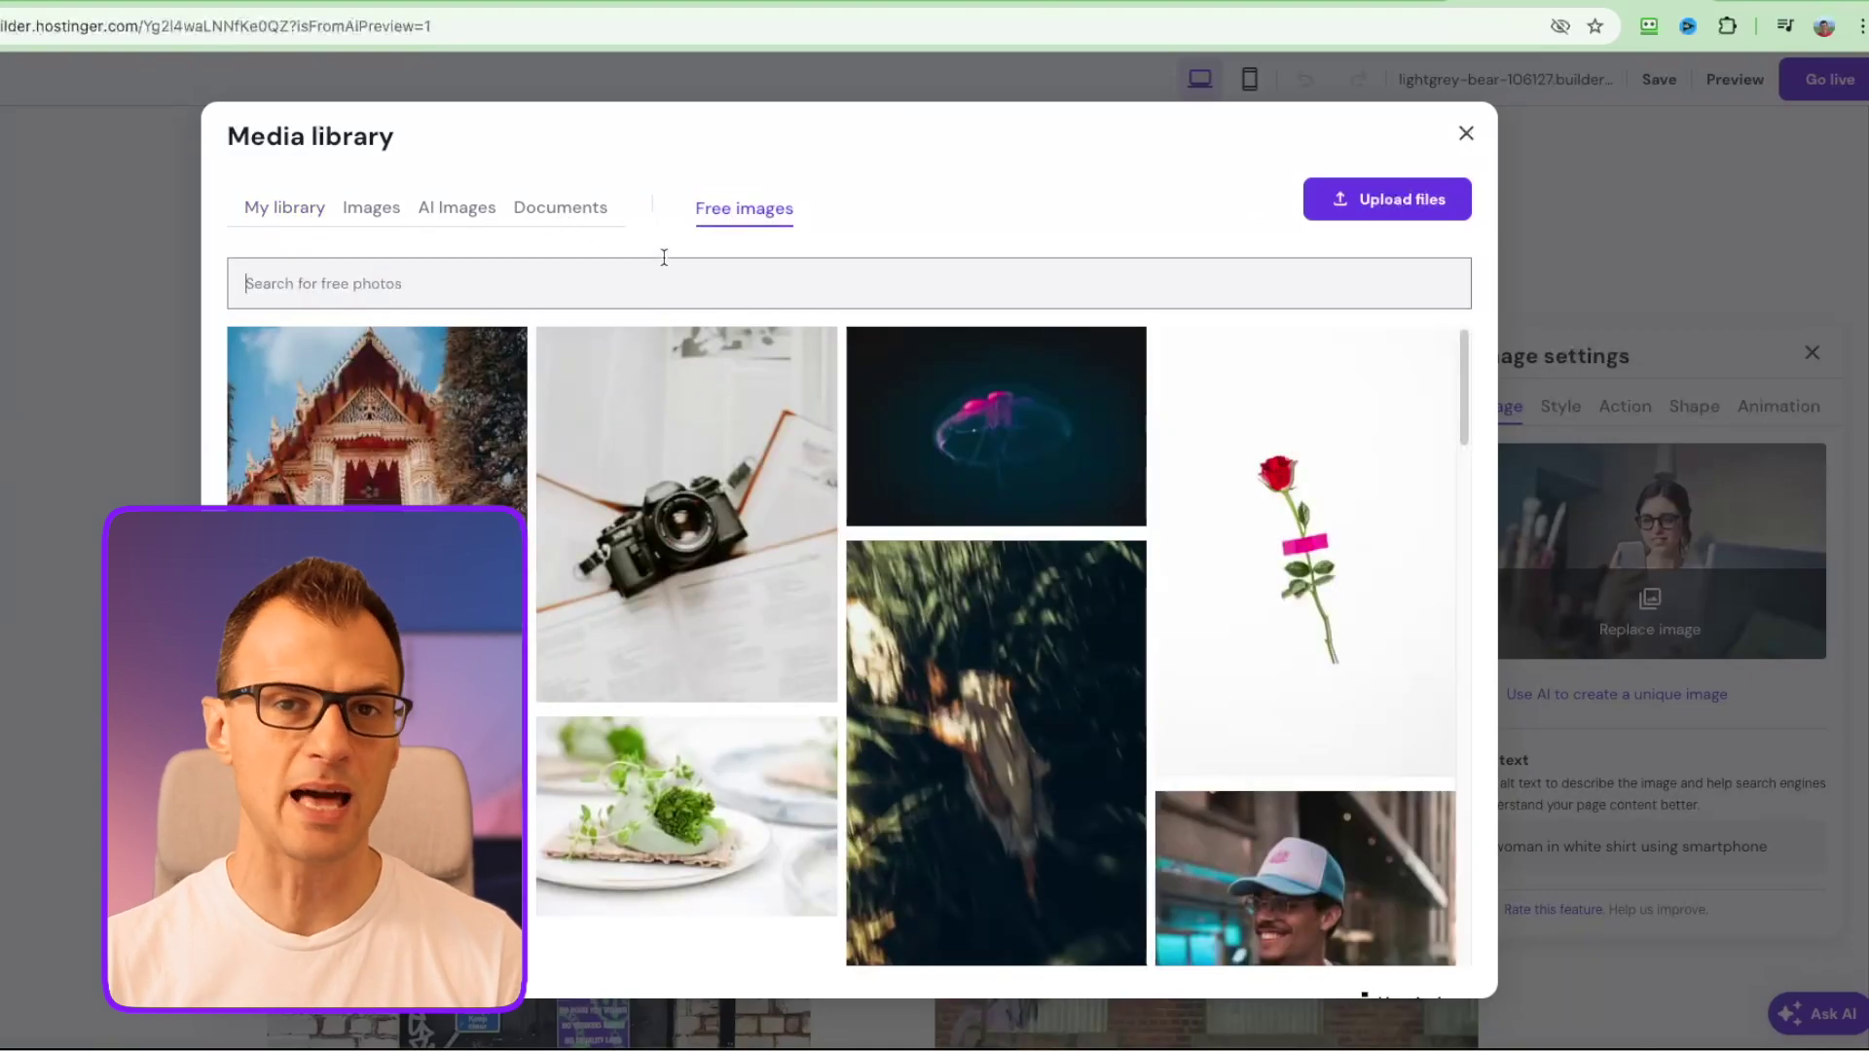
pyautogui.write('freshly painted fence')
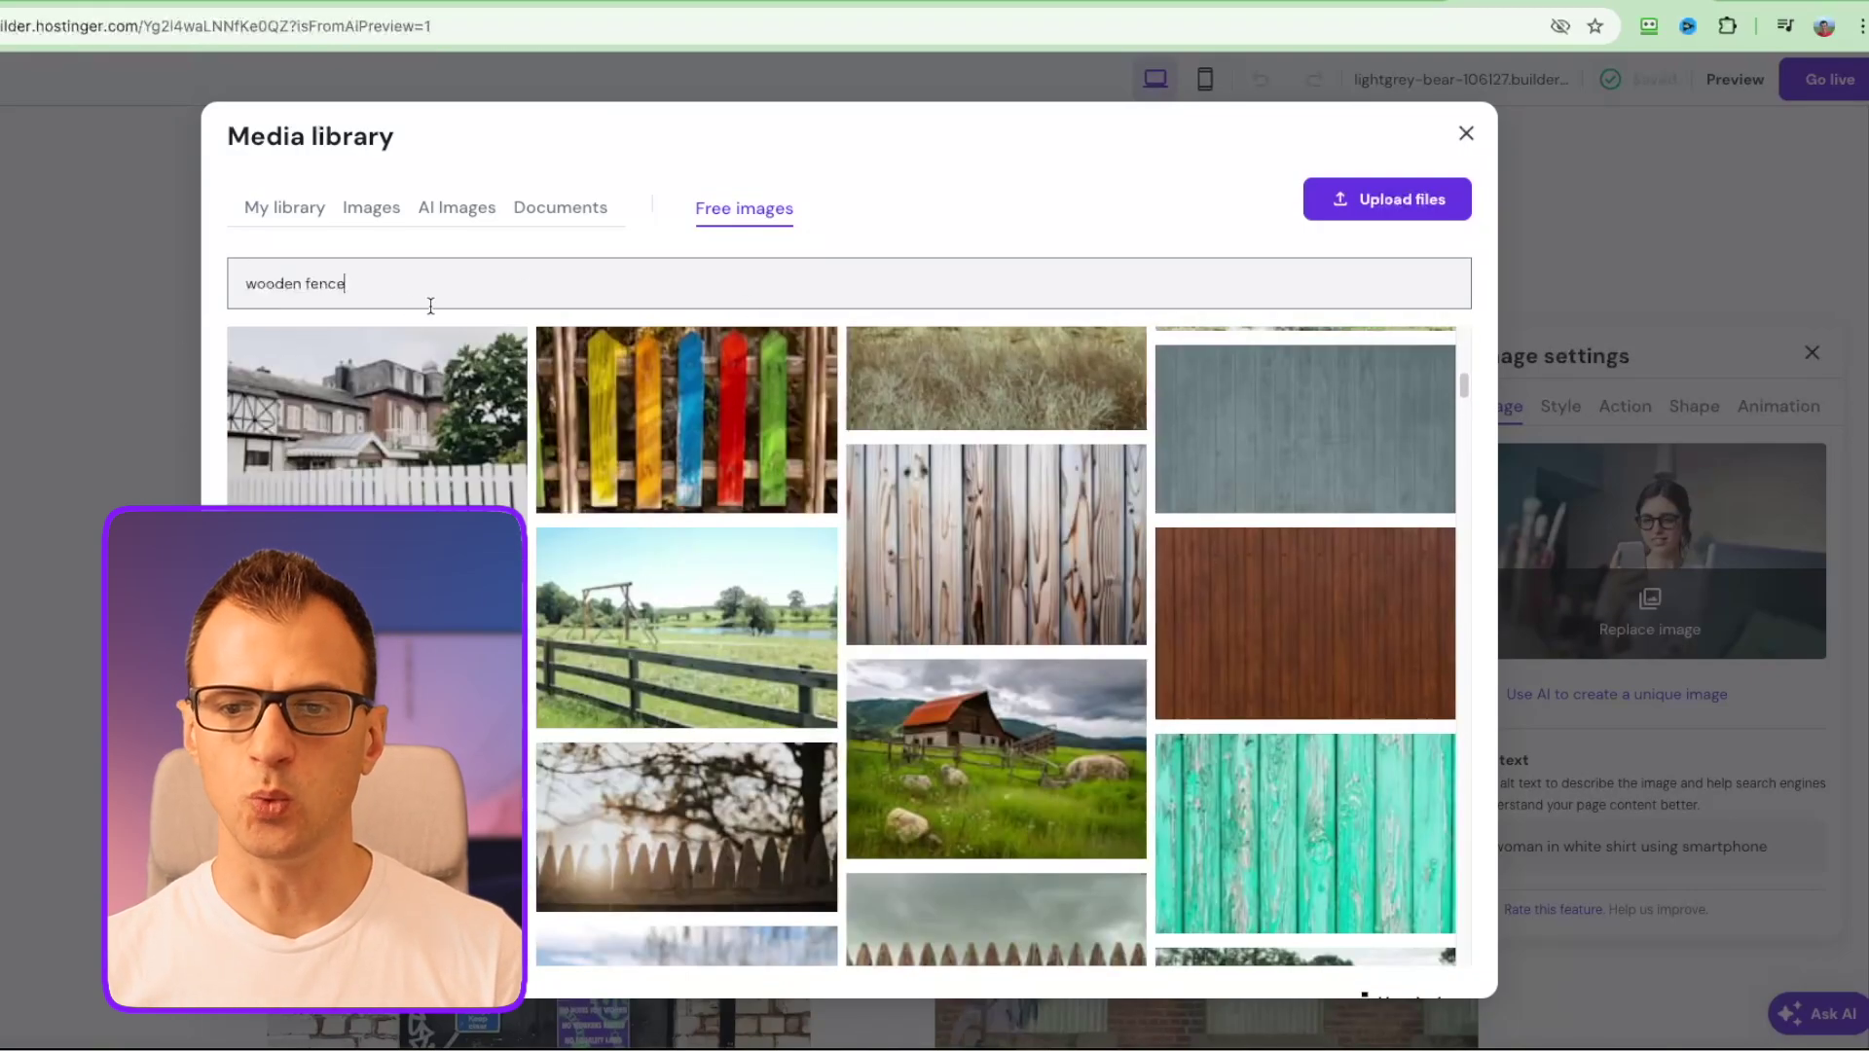
pyautogui.scroll(-7, 587, 597)
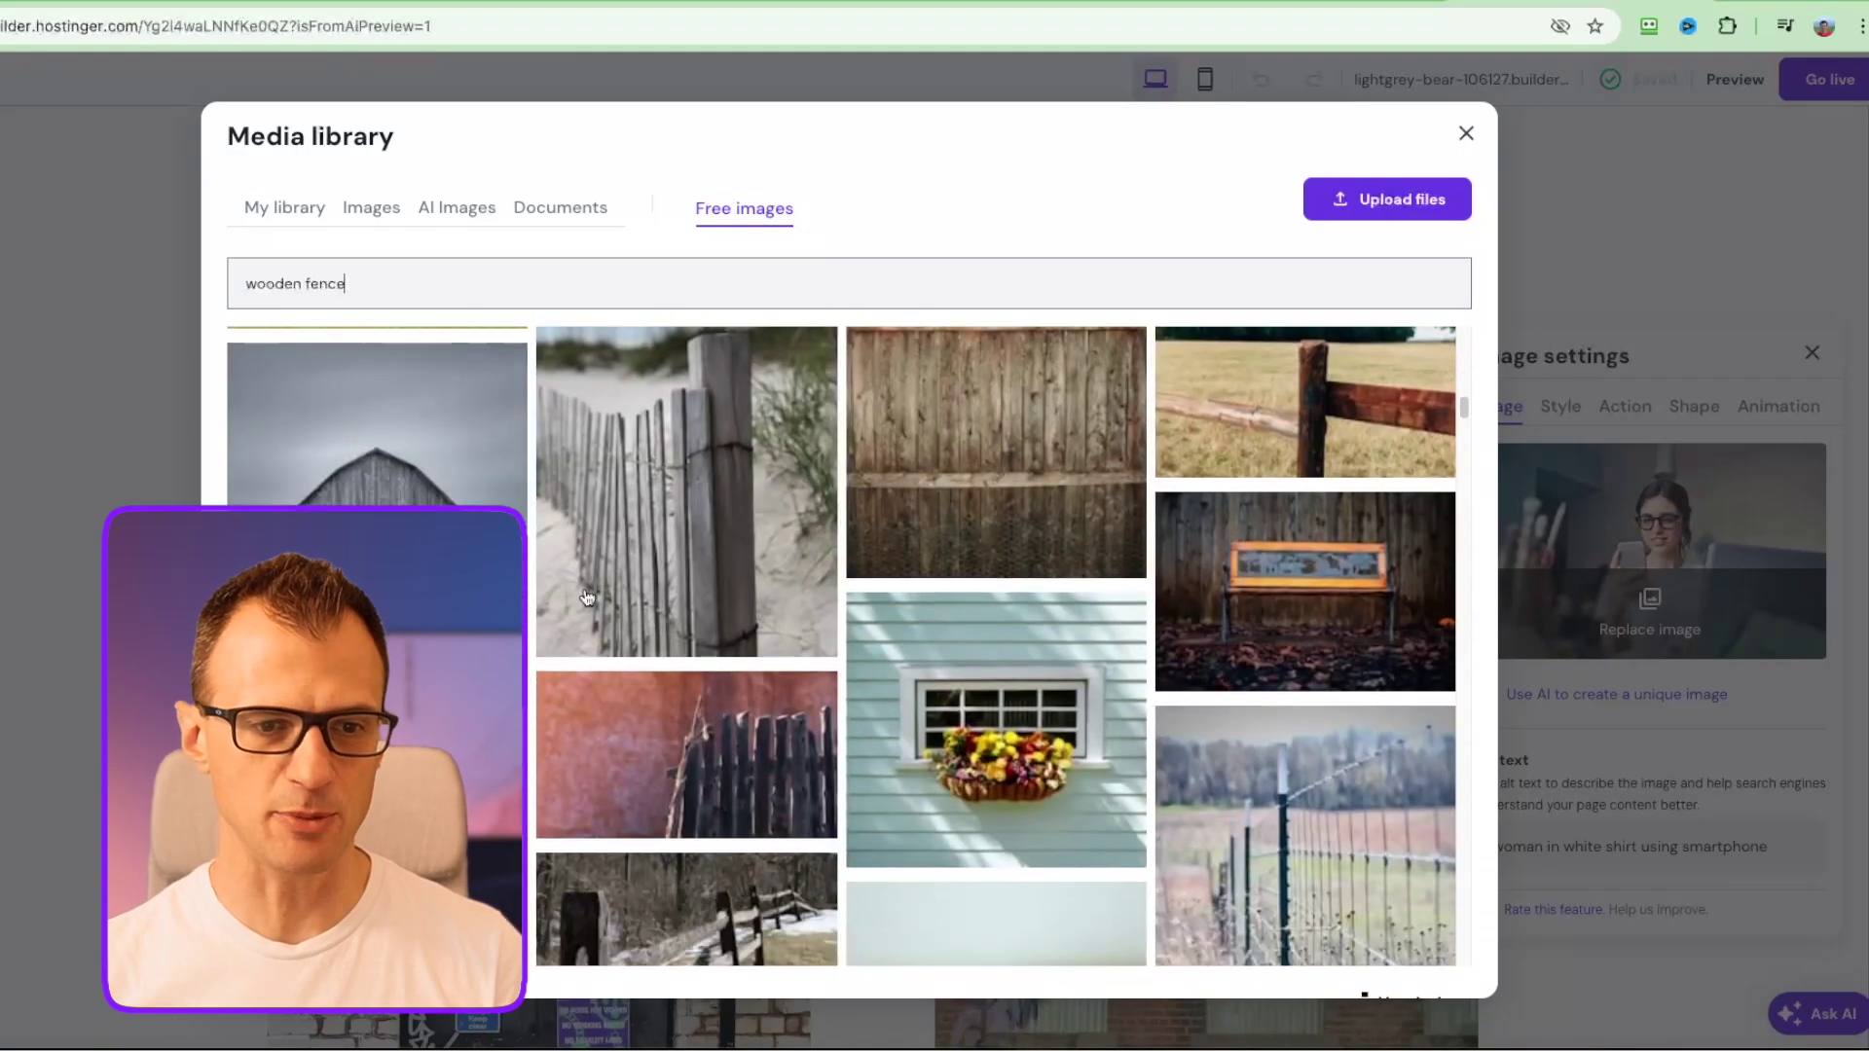
pyautogui.scroll(-5, 587, 597)
pyautogui.scroll(-3, 435, 538)
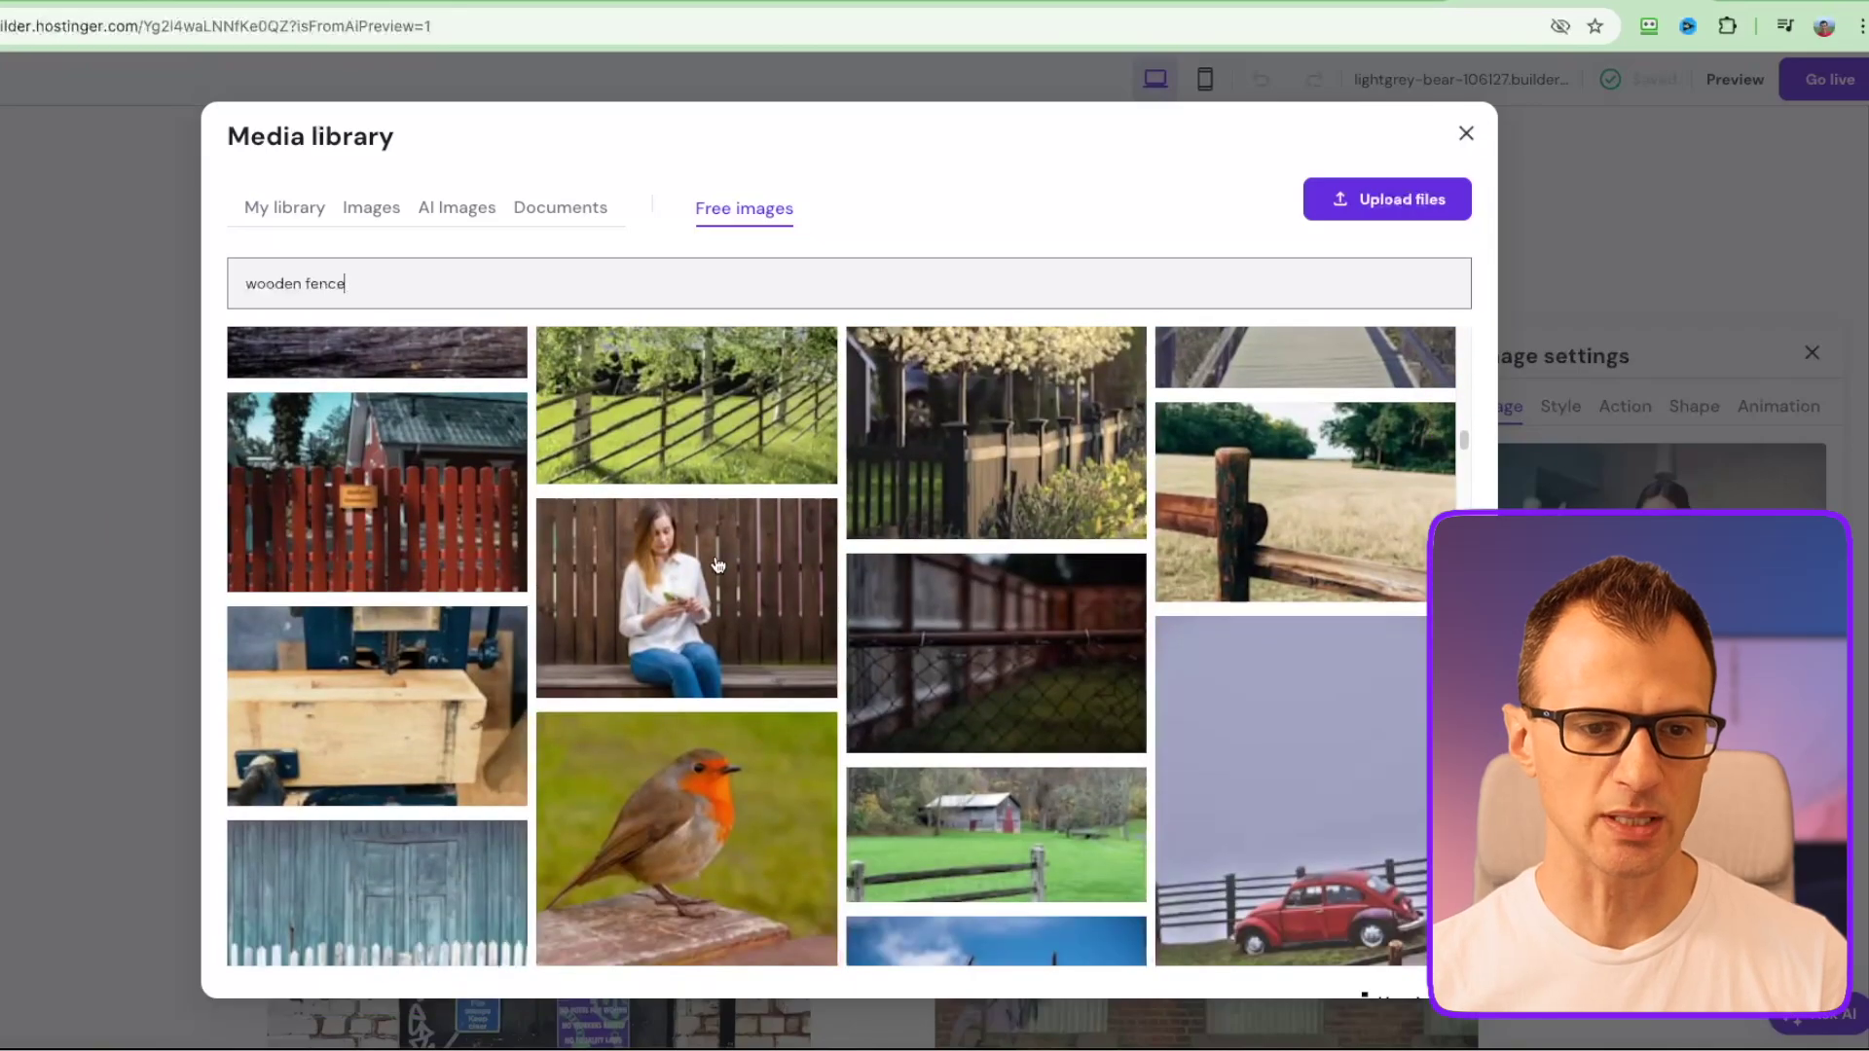
pyautogui.click(434, 537)
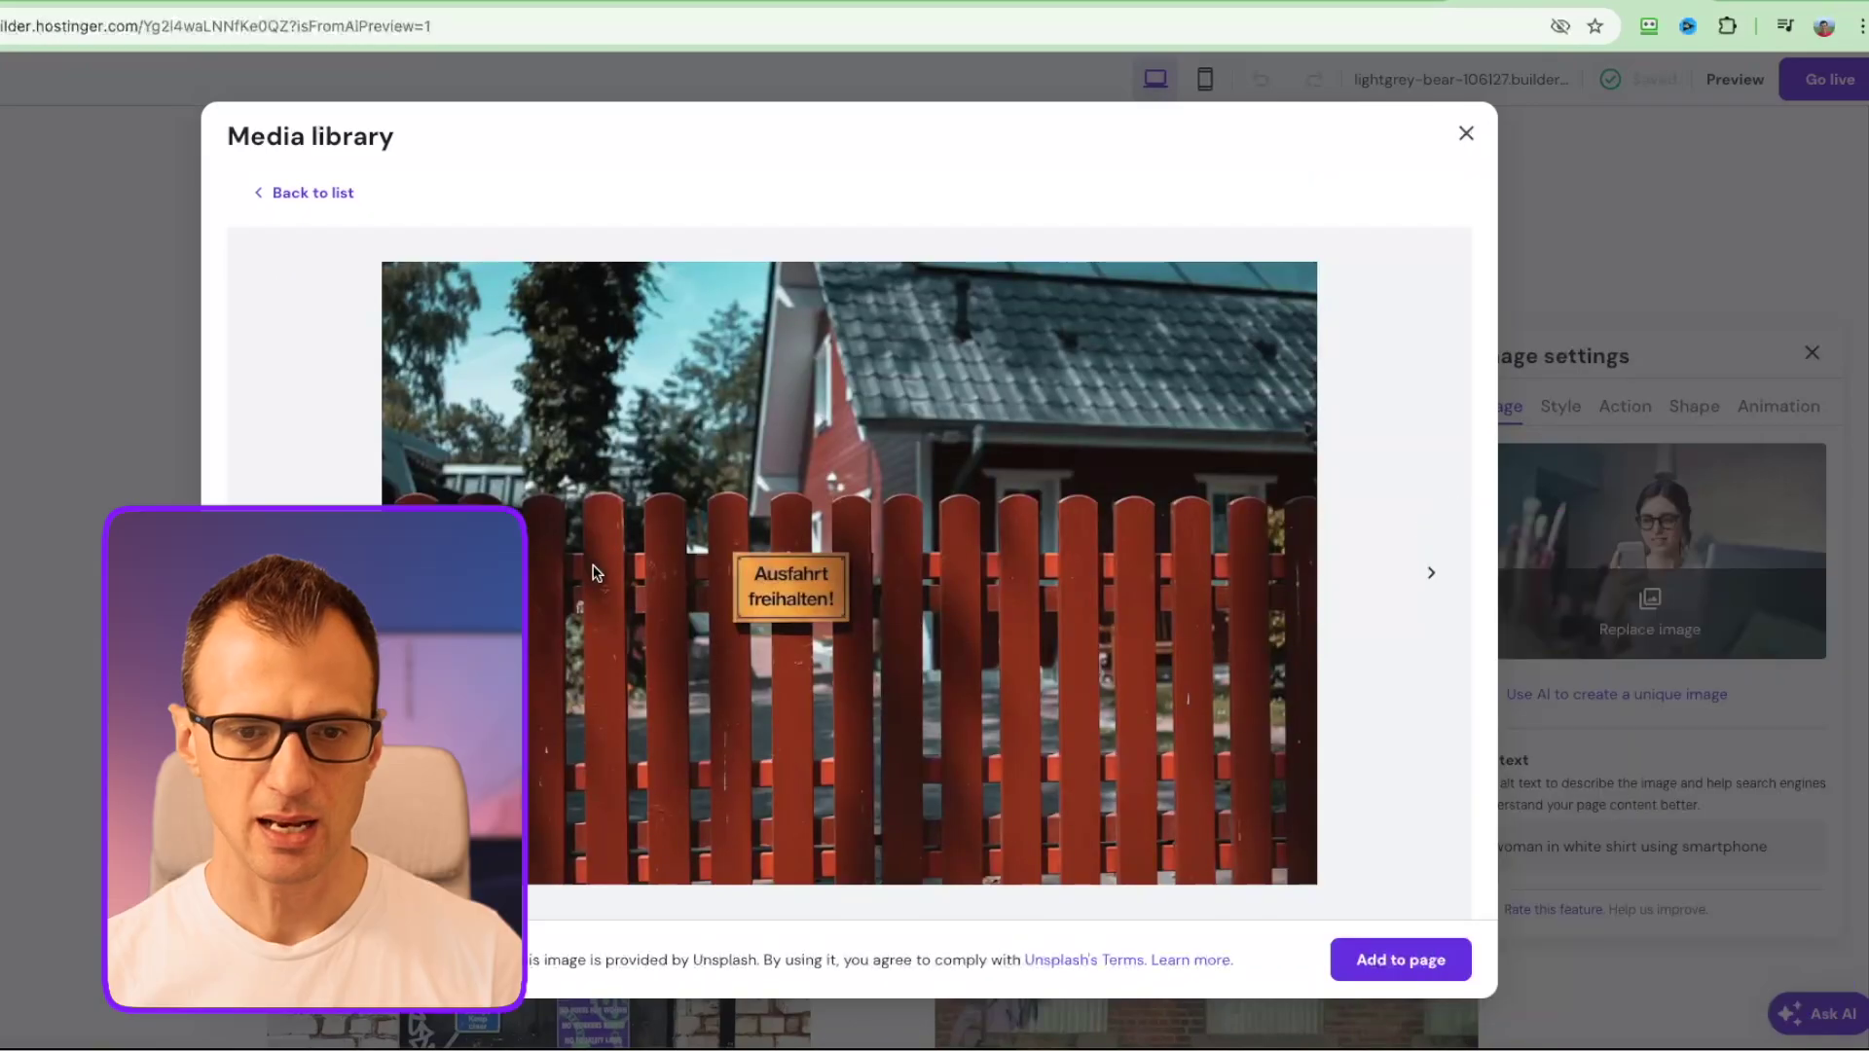
pyautogui.click(1398, 962)
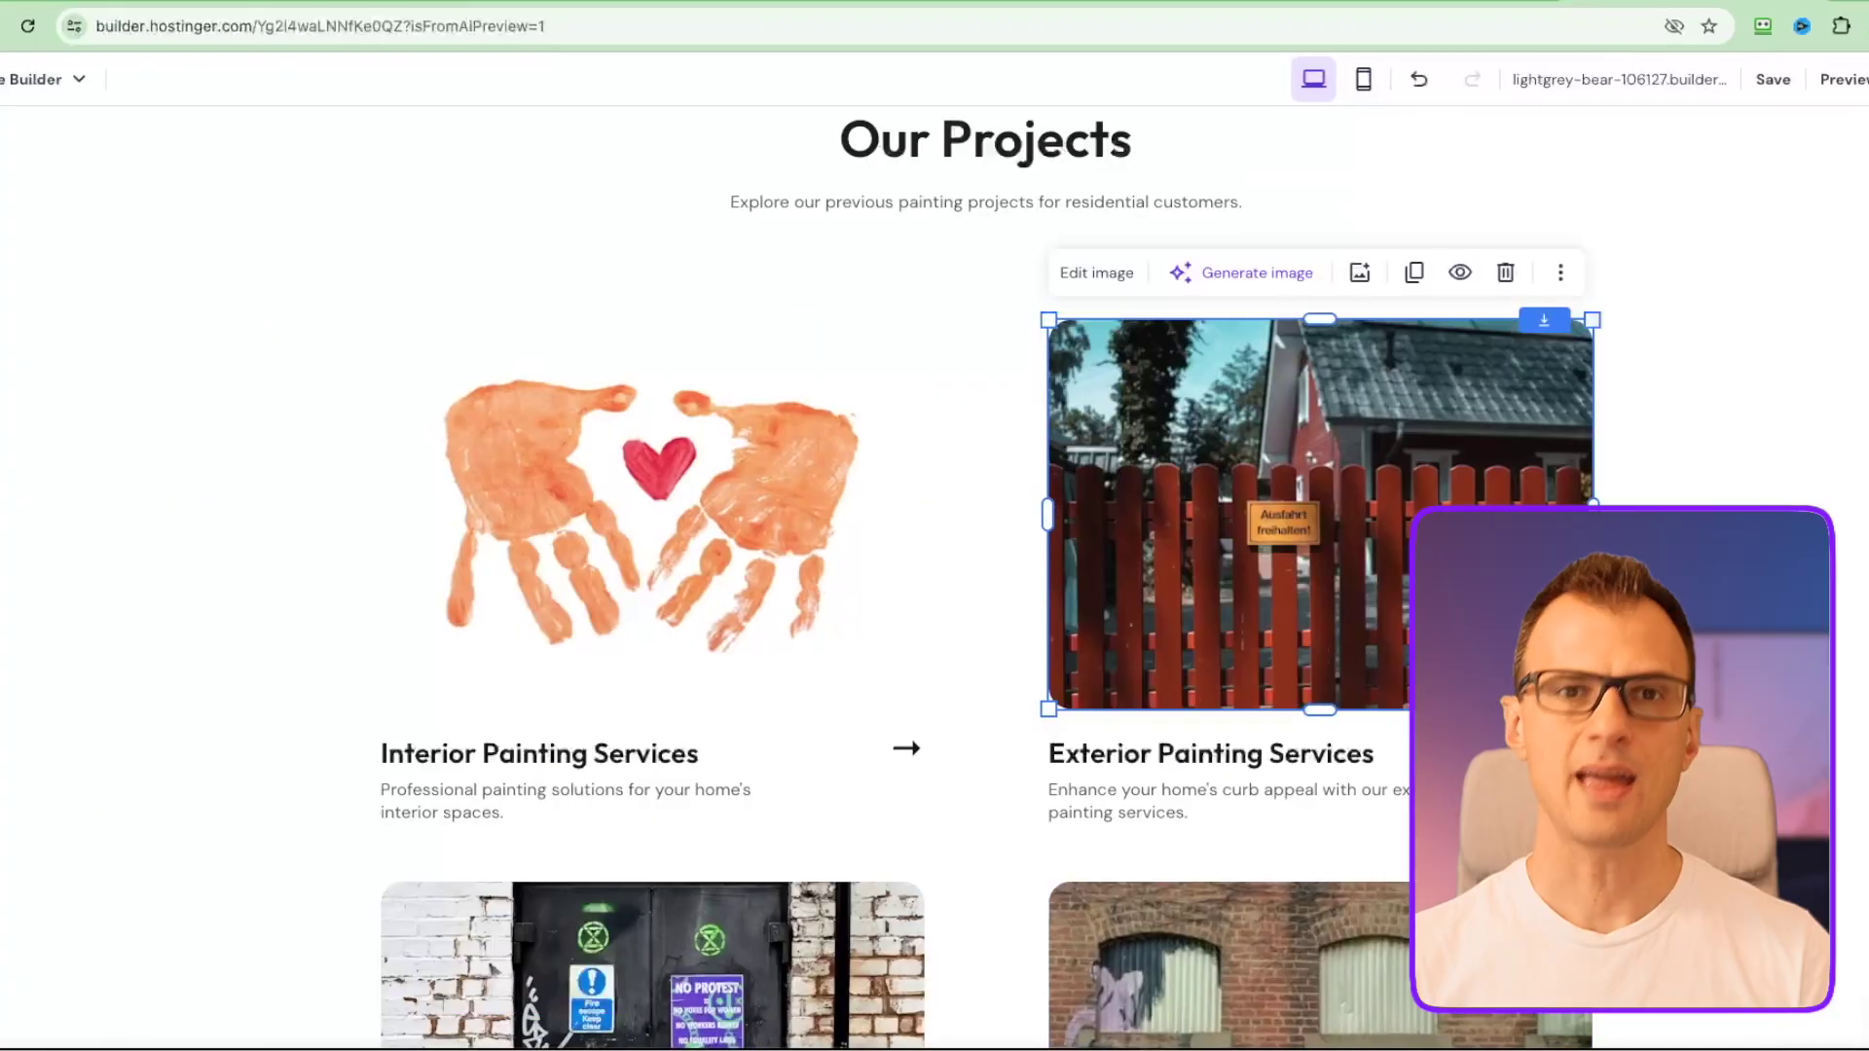
# Use AI Logo Maker to generate logos from the prompt 'paint brush and a heart'
pyautogui.scroll(-5, 1291, 557)
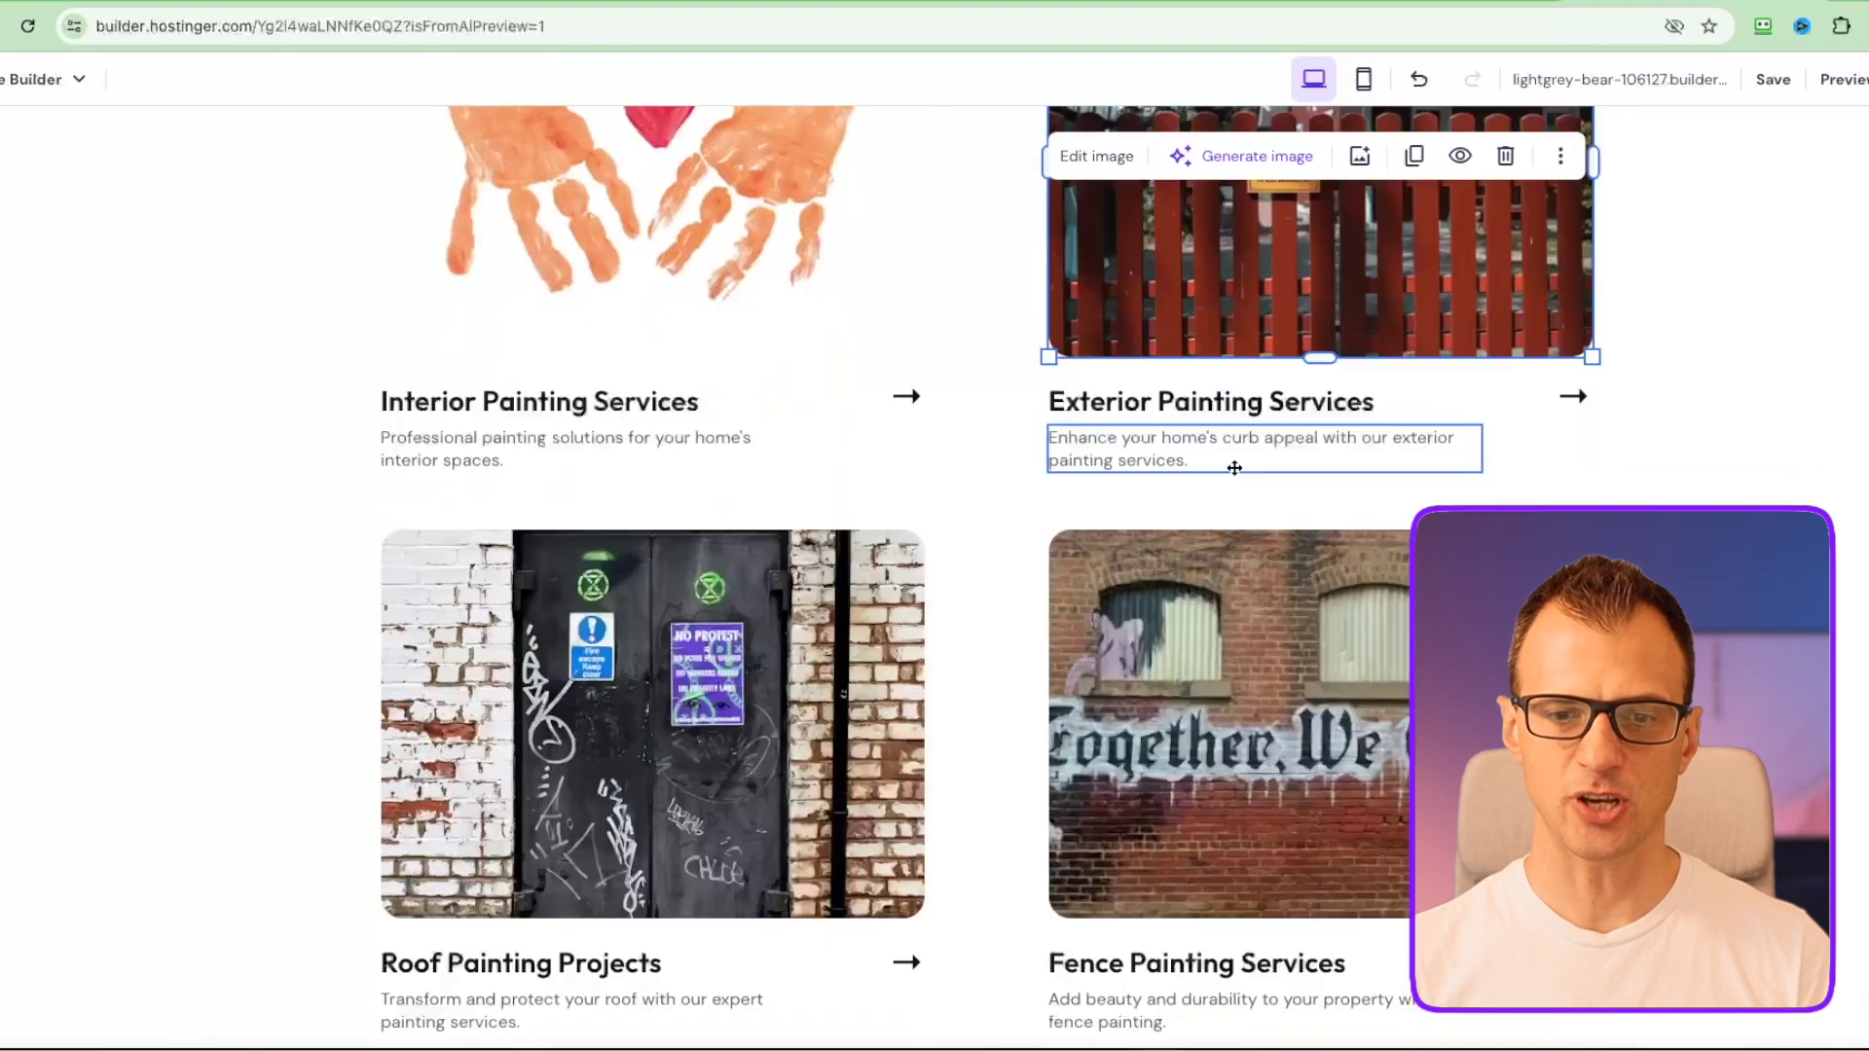
pyautogui.click(3, 342)
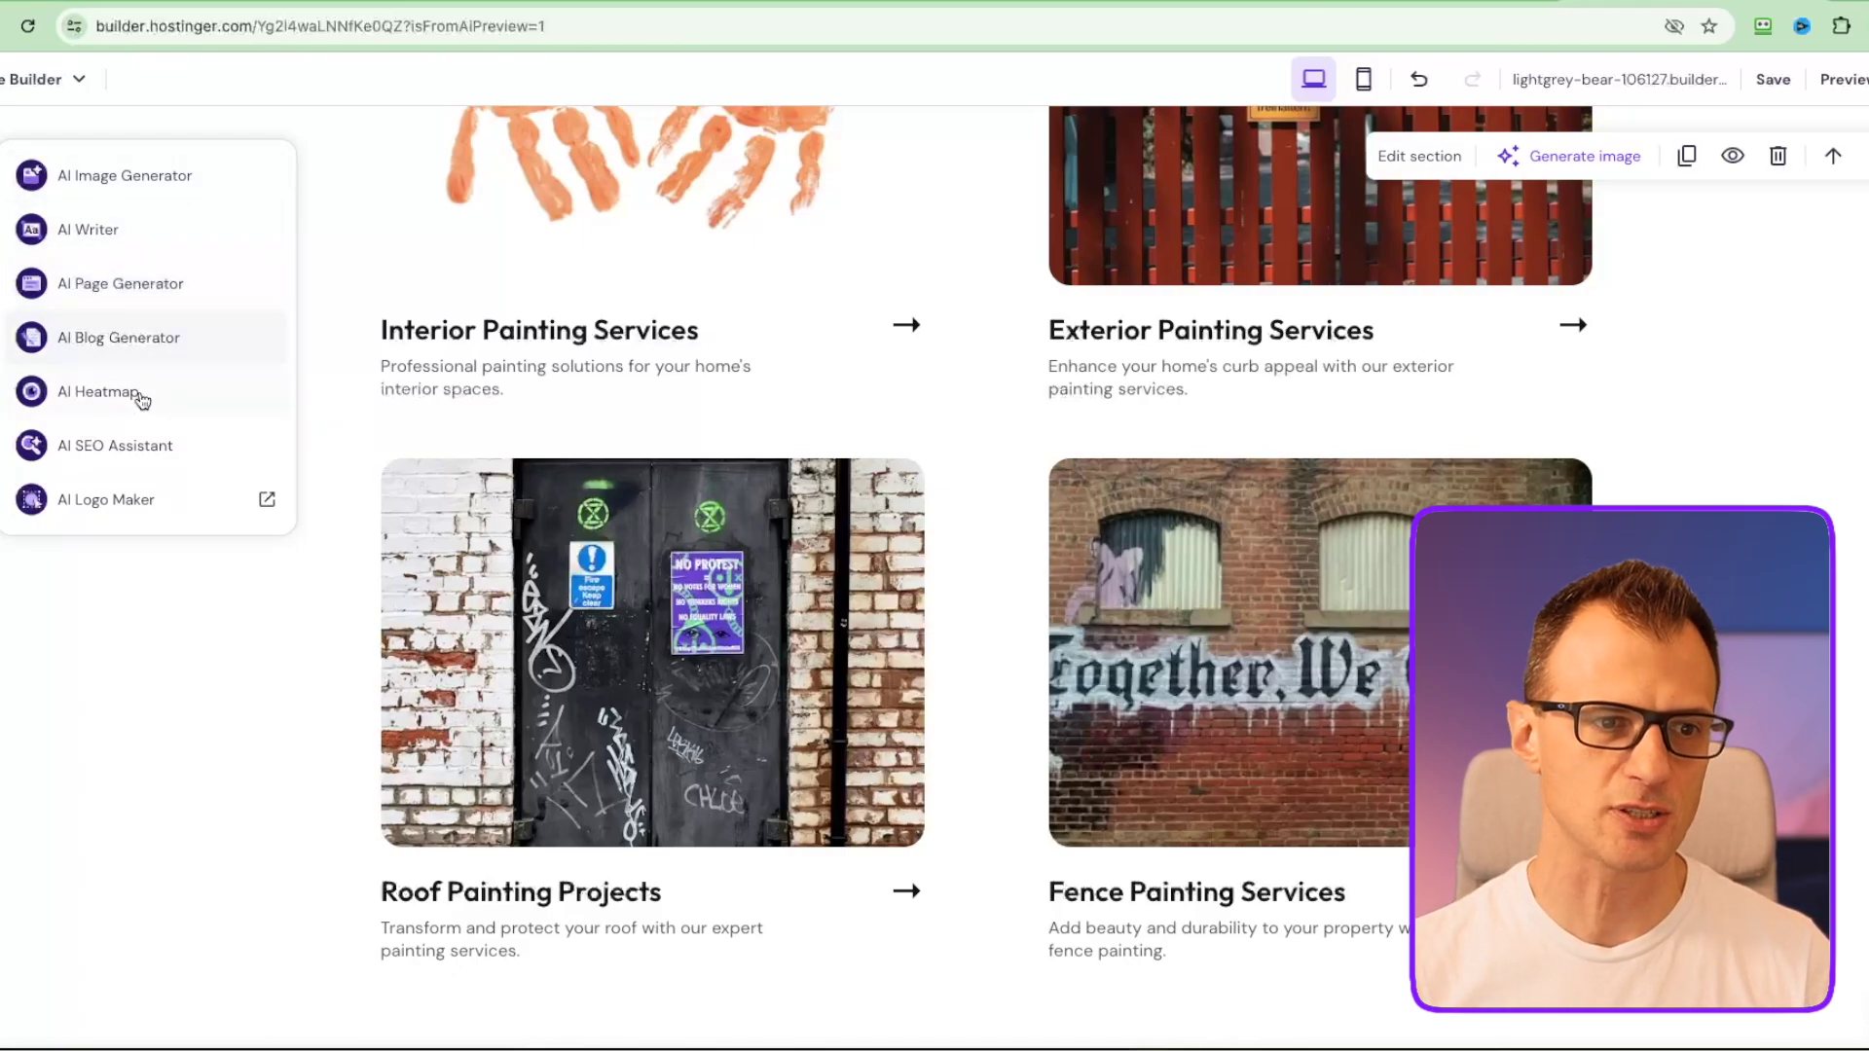
pyautogui.click(73, 501)
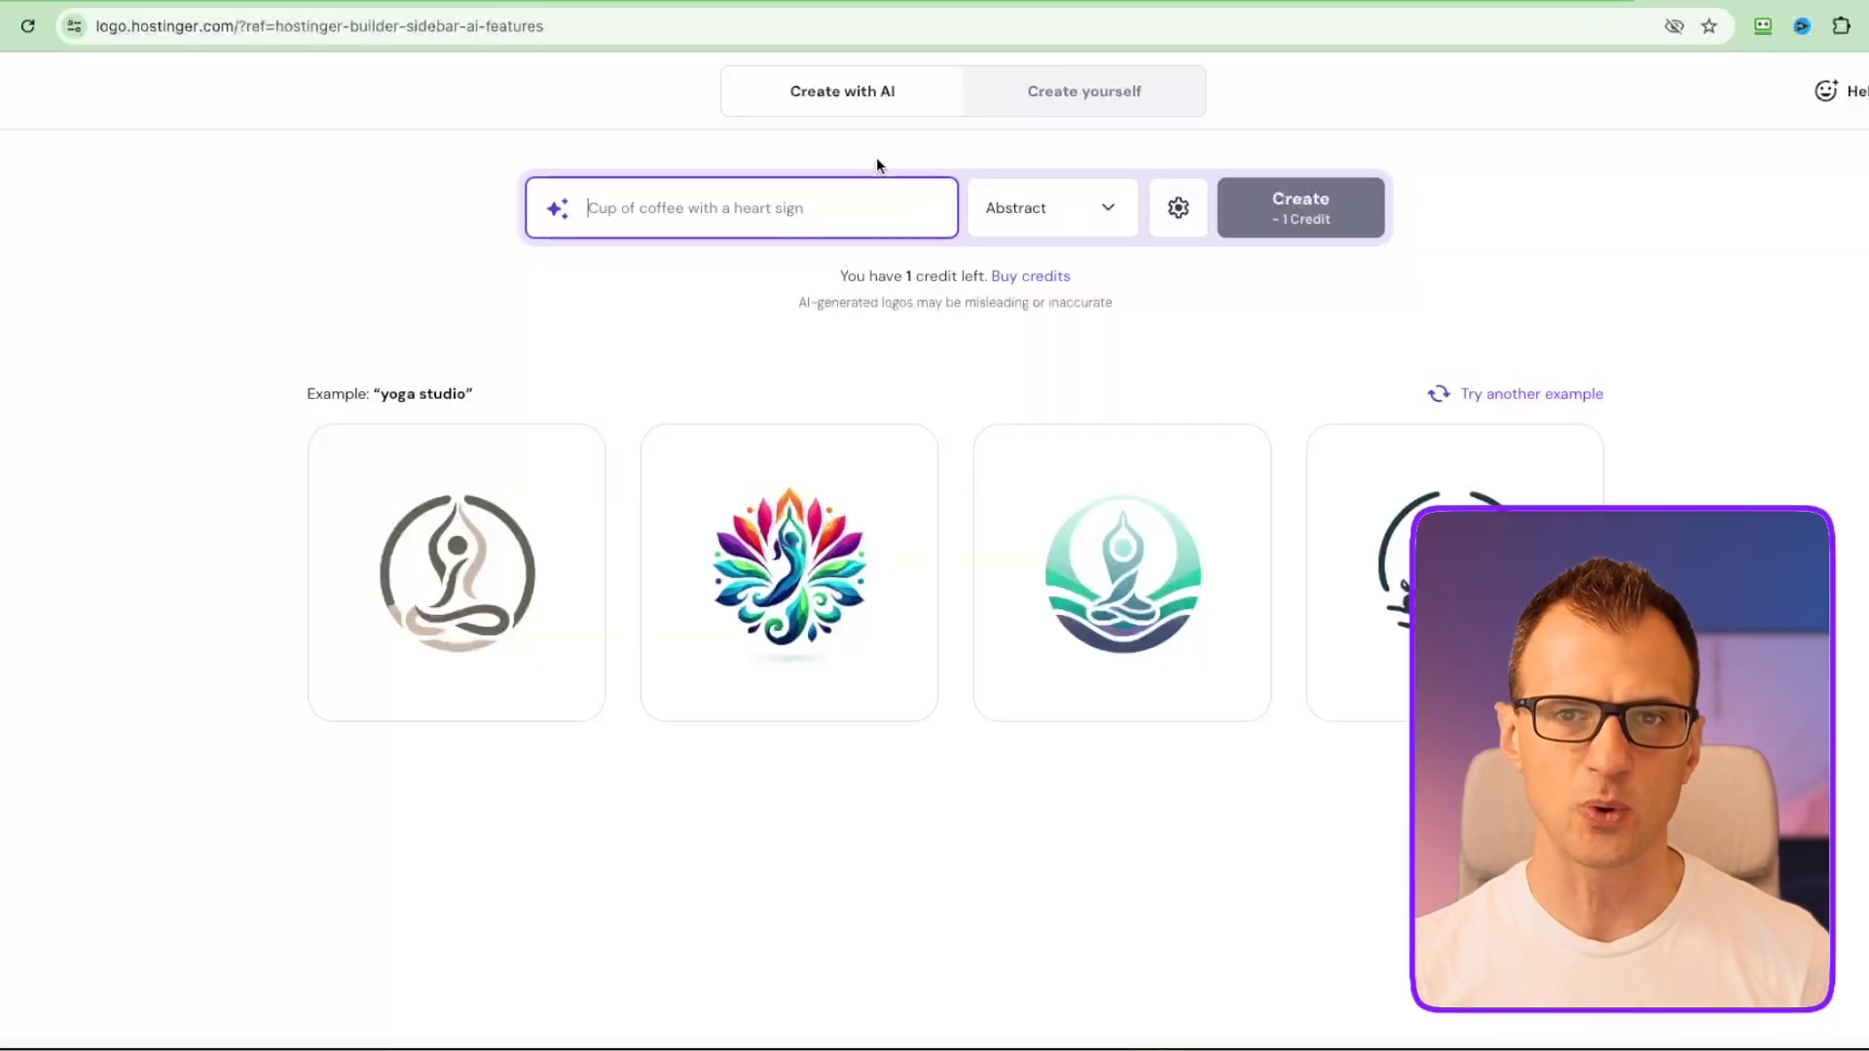
pyautogui.write('paint brush and a heart')
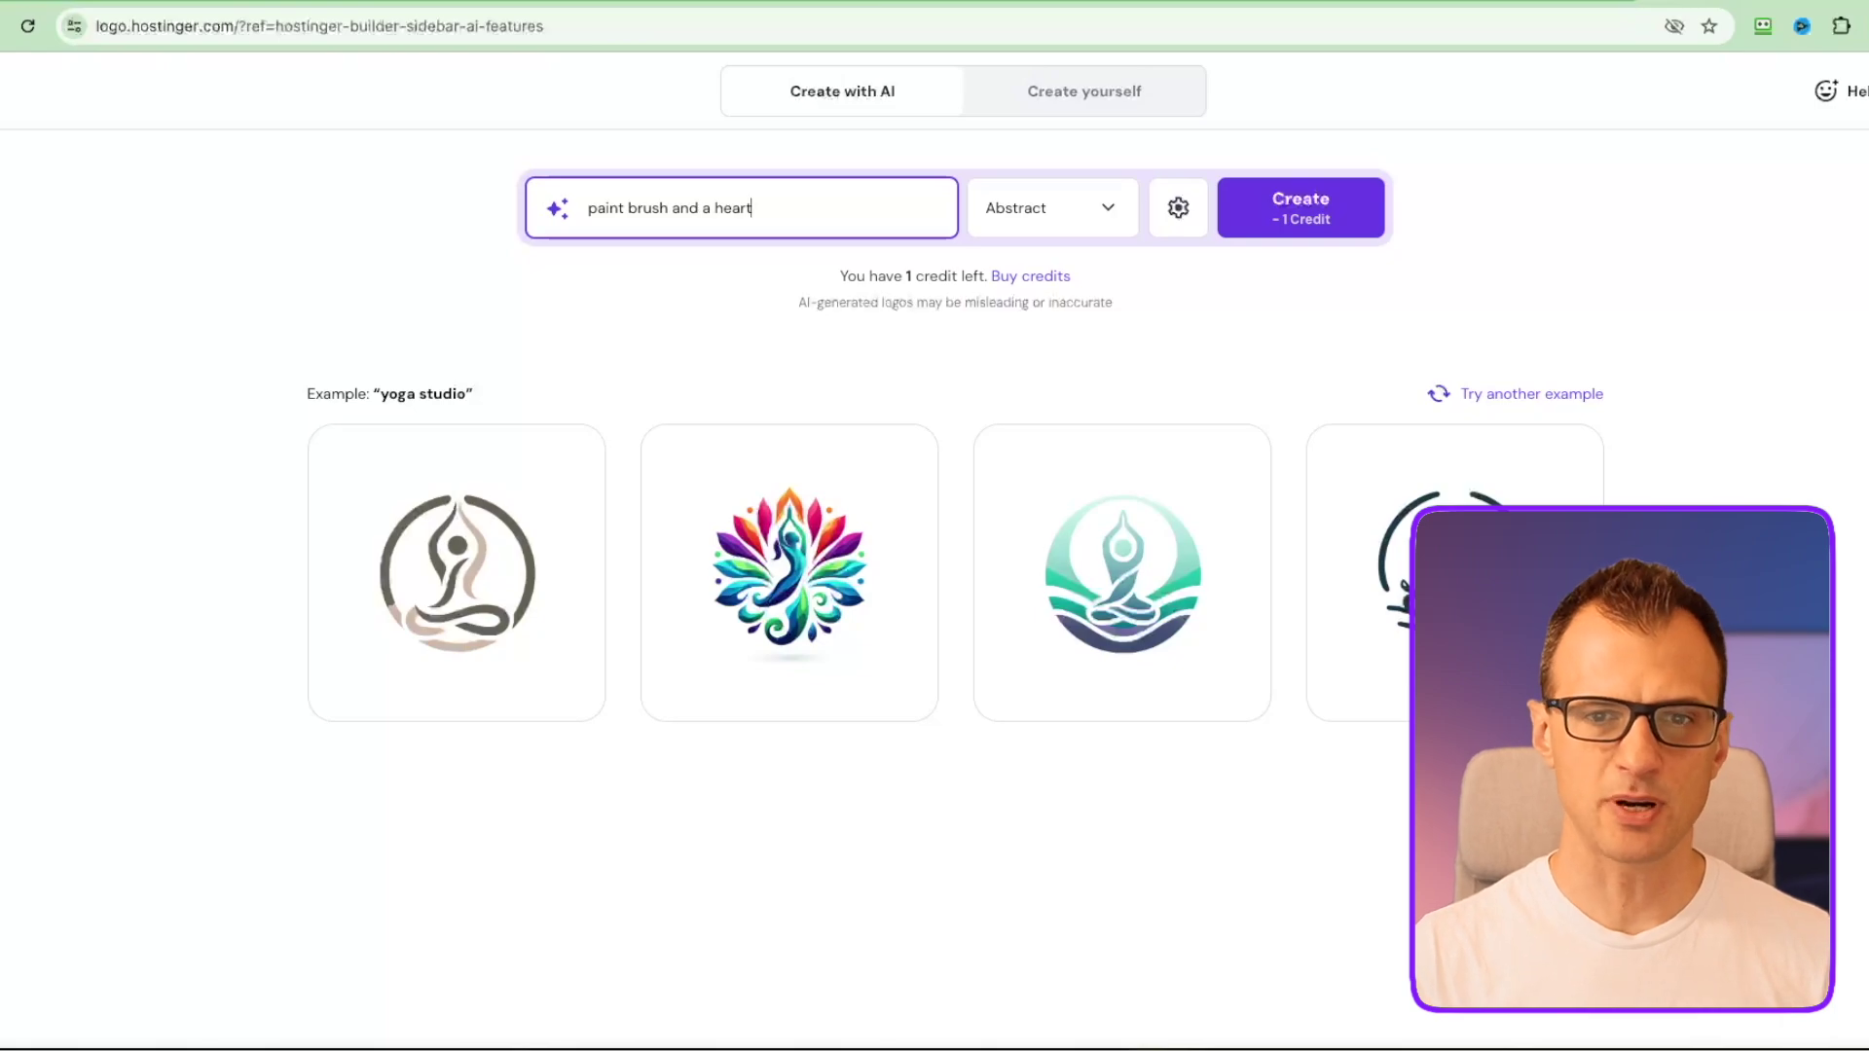
pyautogui.click(1334, 223)
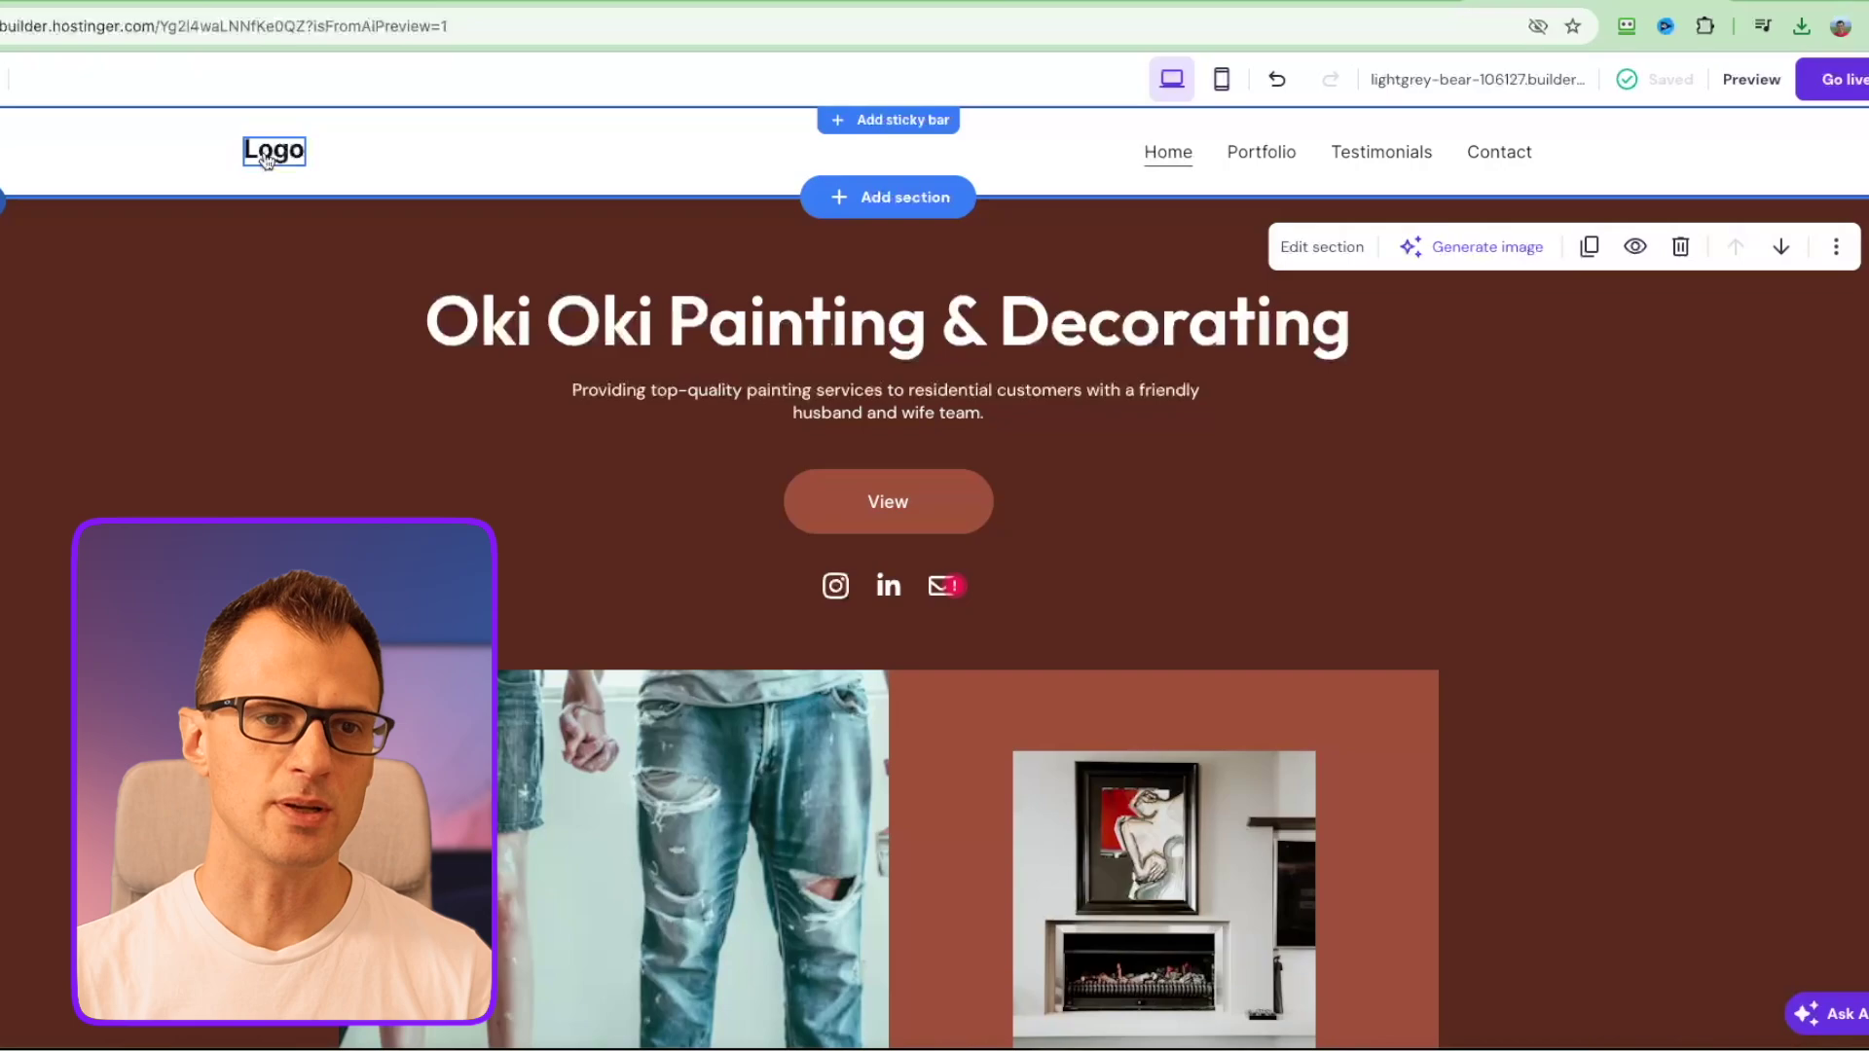
# Set the header logo in Header settings, then delete placeholder digits from the footer phone number
pyautogui.click(304, 158)
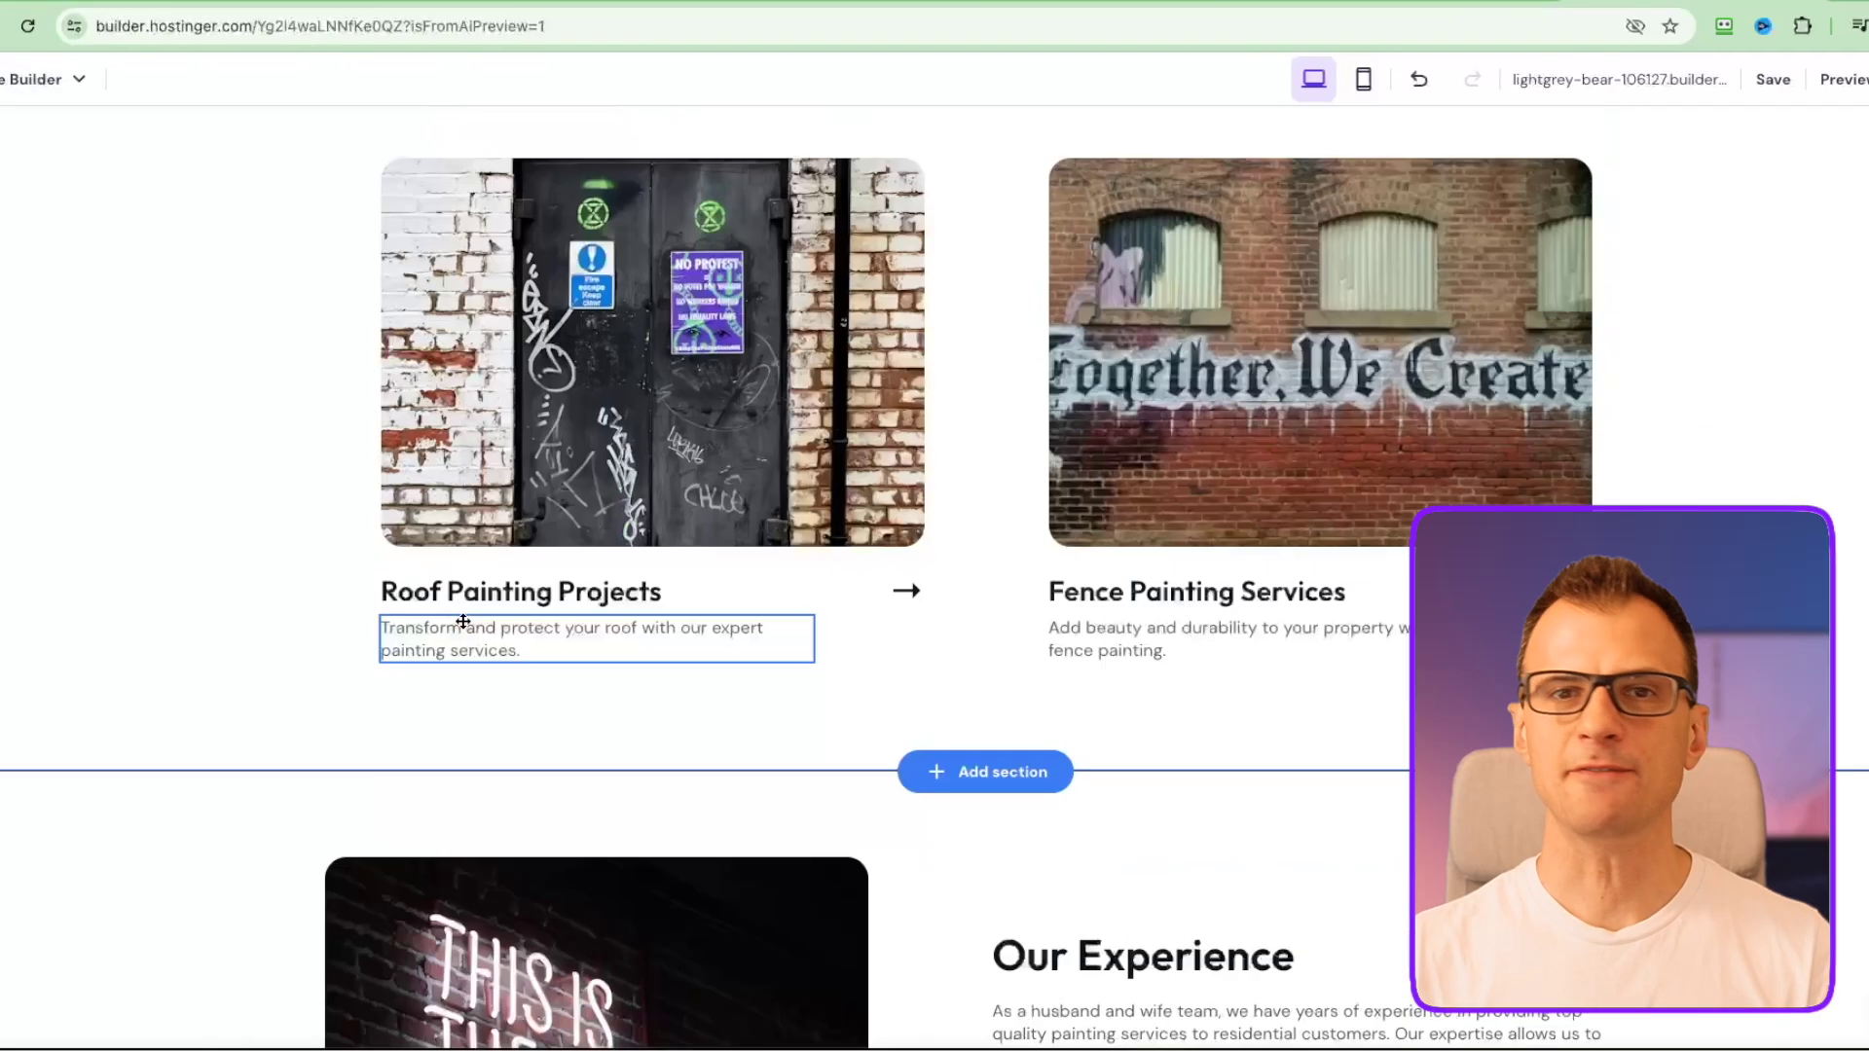
pyautogui.scroll(-10, 456, 537)
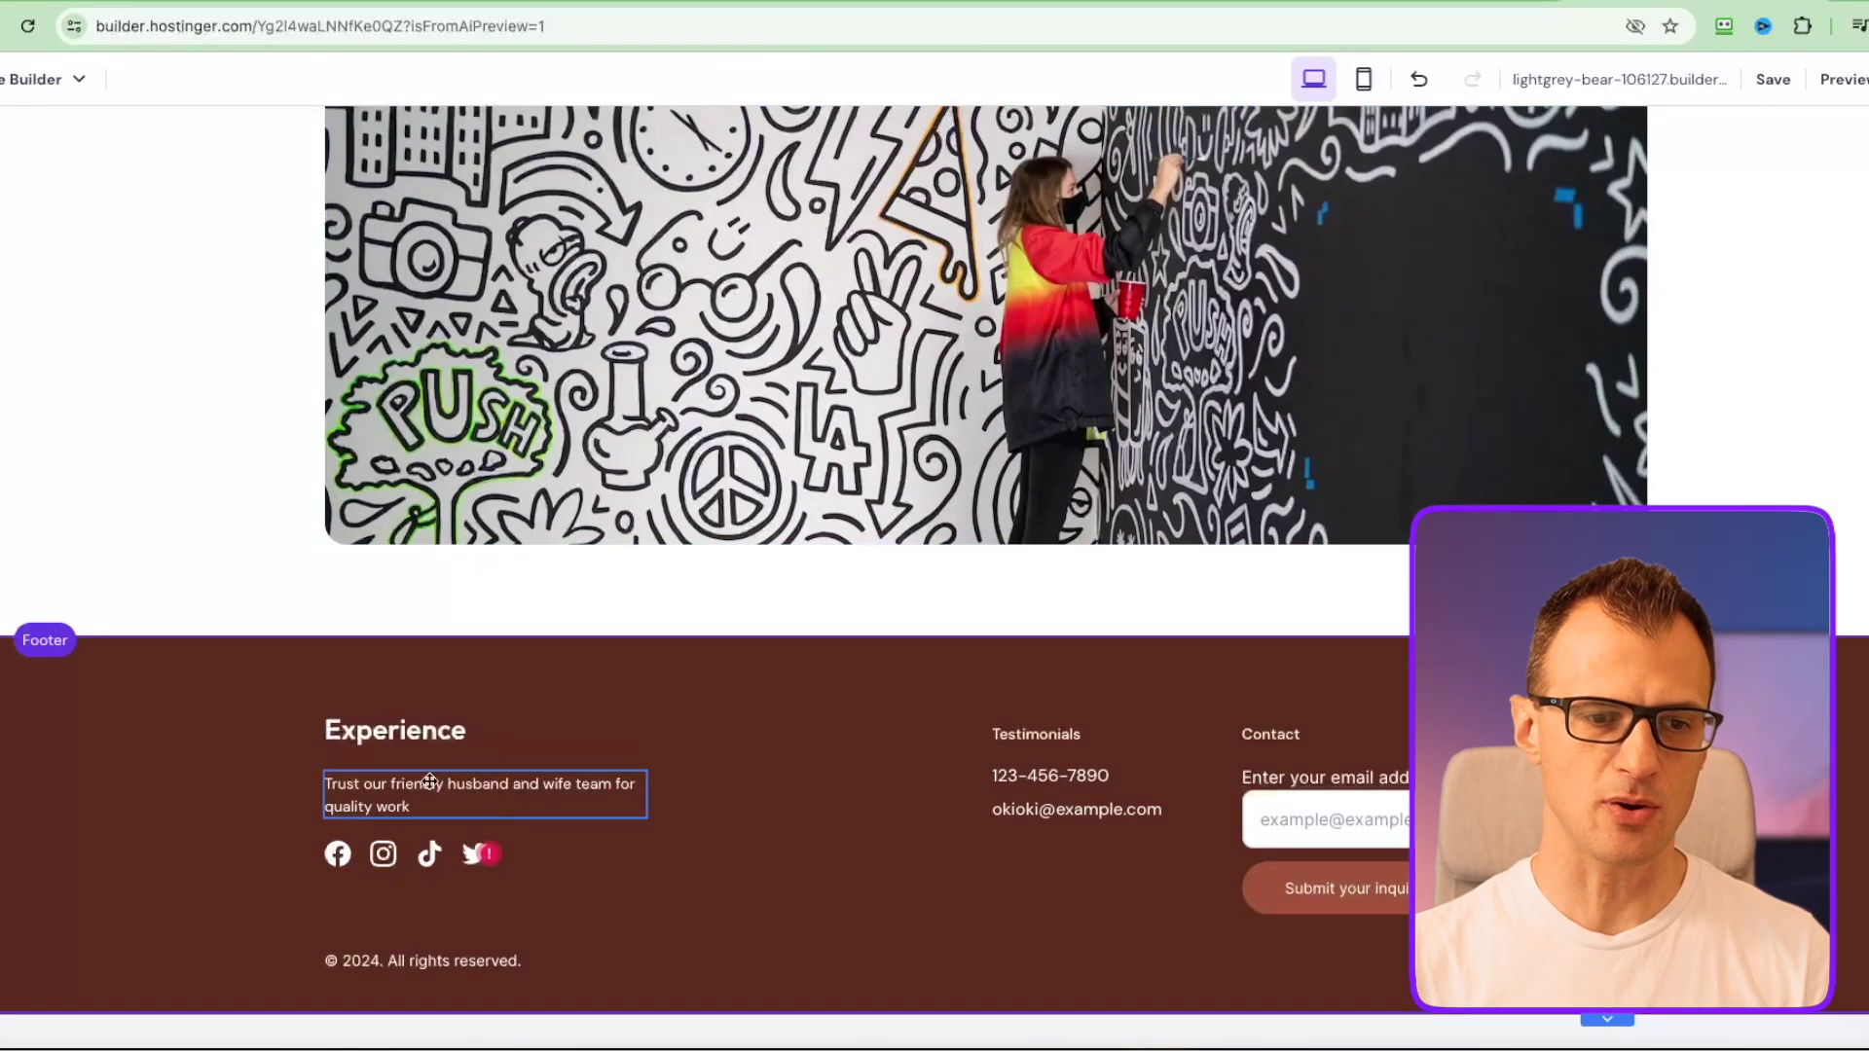
pyautogui.click(1041, 777)
pyautogui.click(1168, 776)
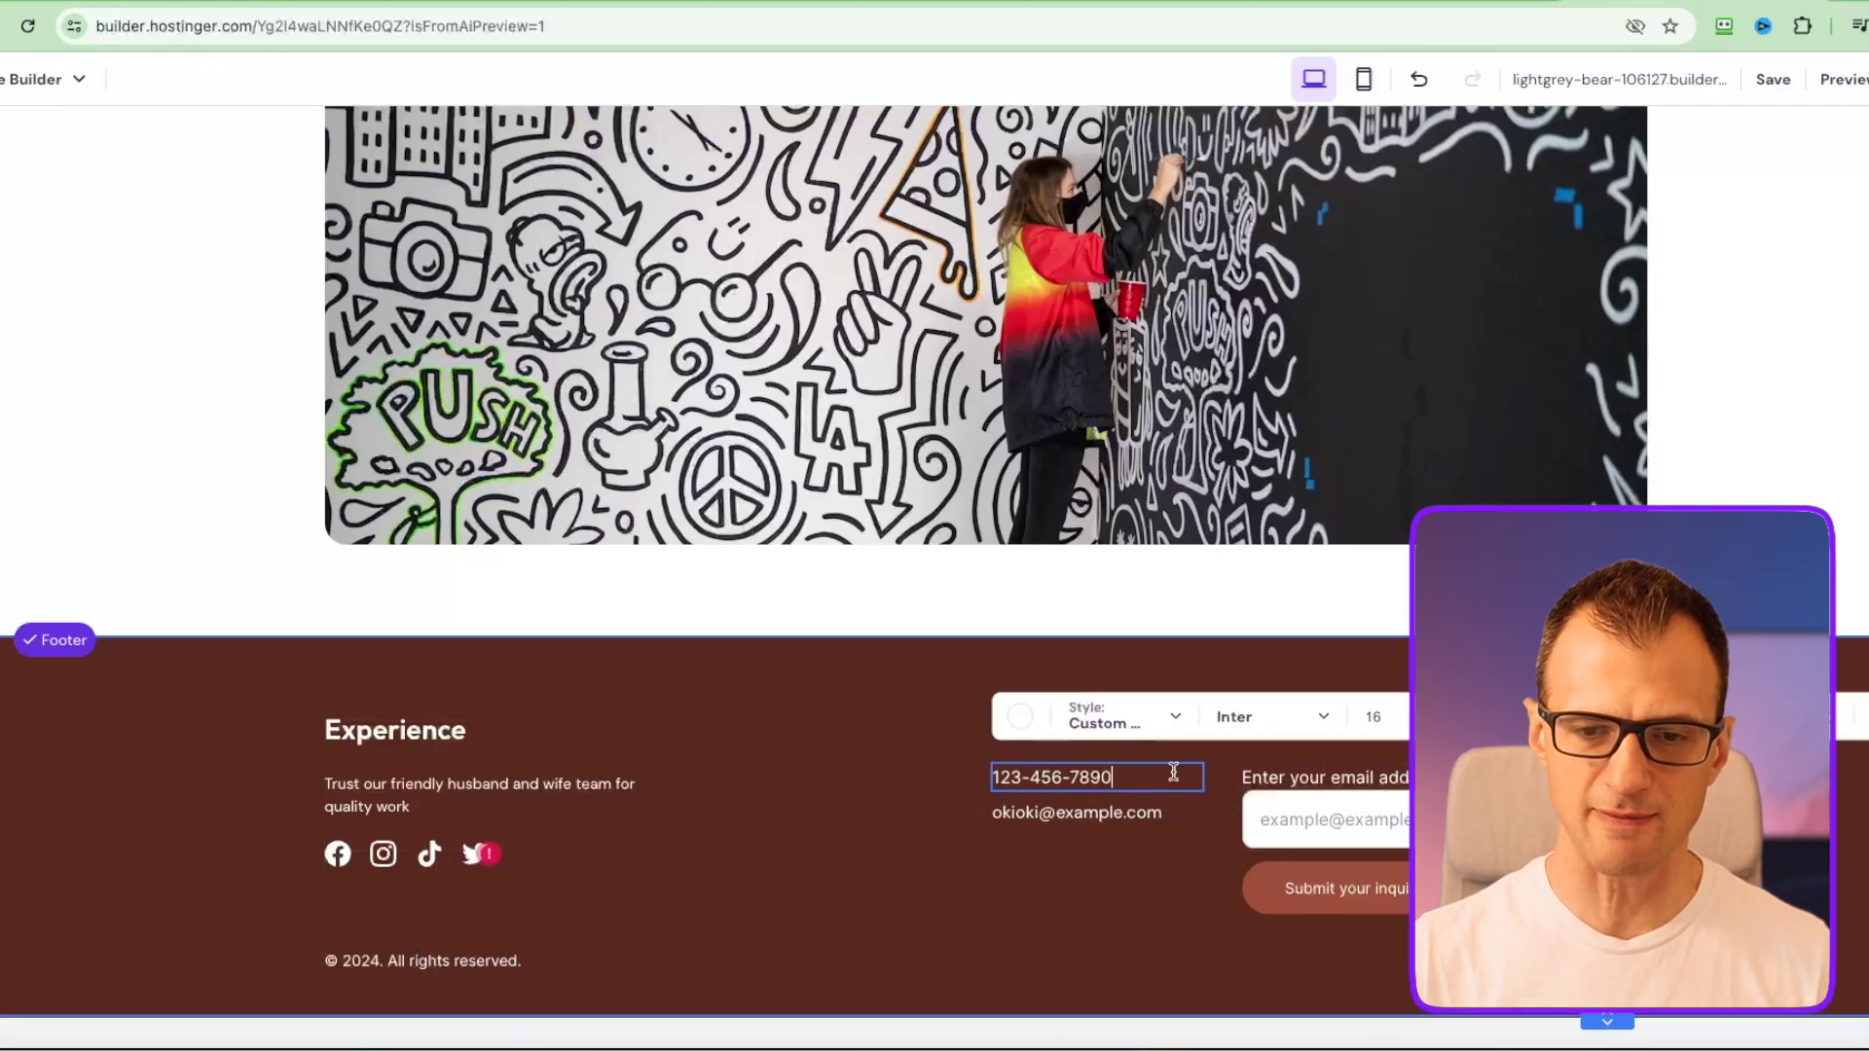
pyautogui.press('BackSpace')
pyautogui.press('BackSpace')
pyautogui.press('BackSpace')
pyautogui.press('BackSpace')
pyautogui.press('BackSpace')
pyautogui.press('BackSpace')
pyautogui.press('BackSpace')
pyautogui.press('BackSpace')
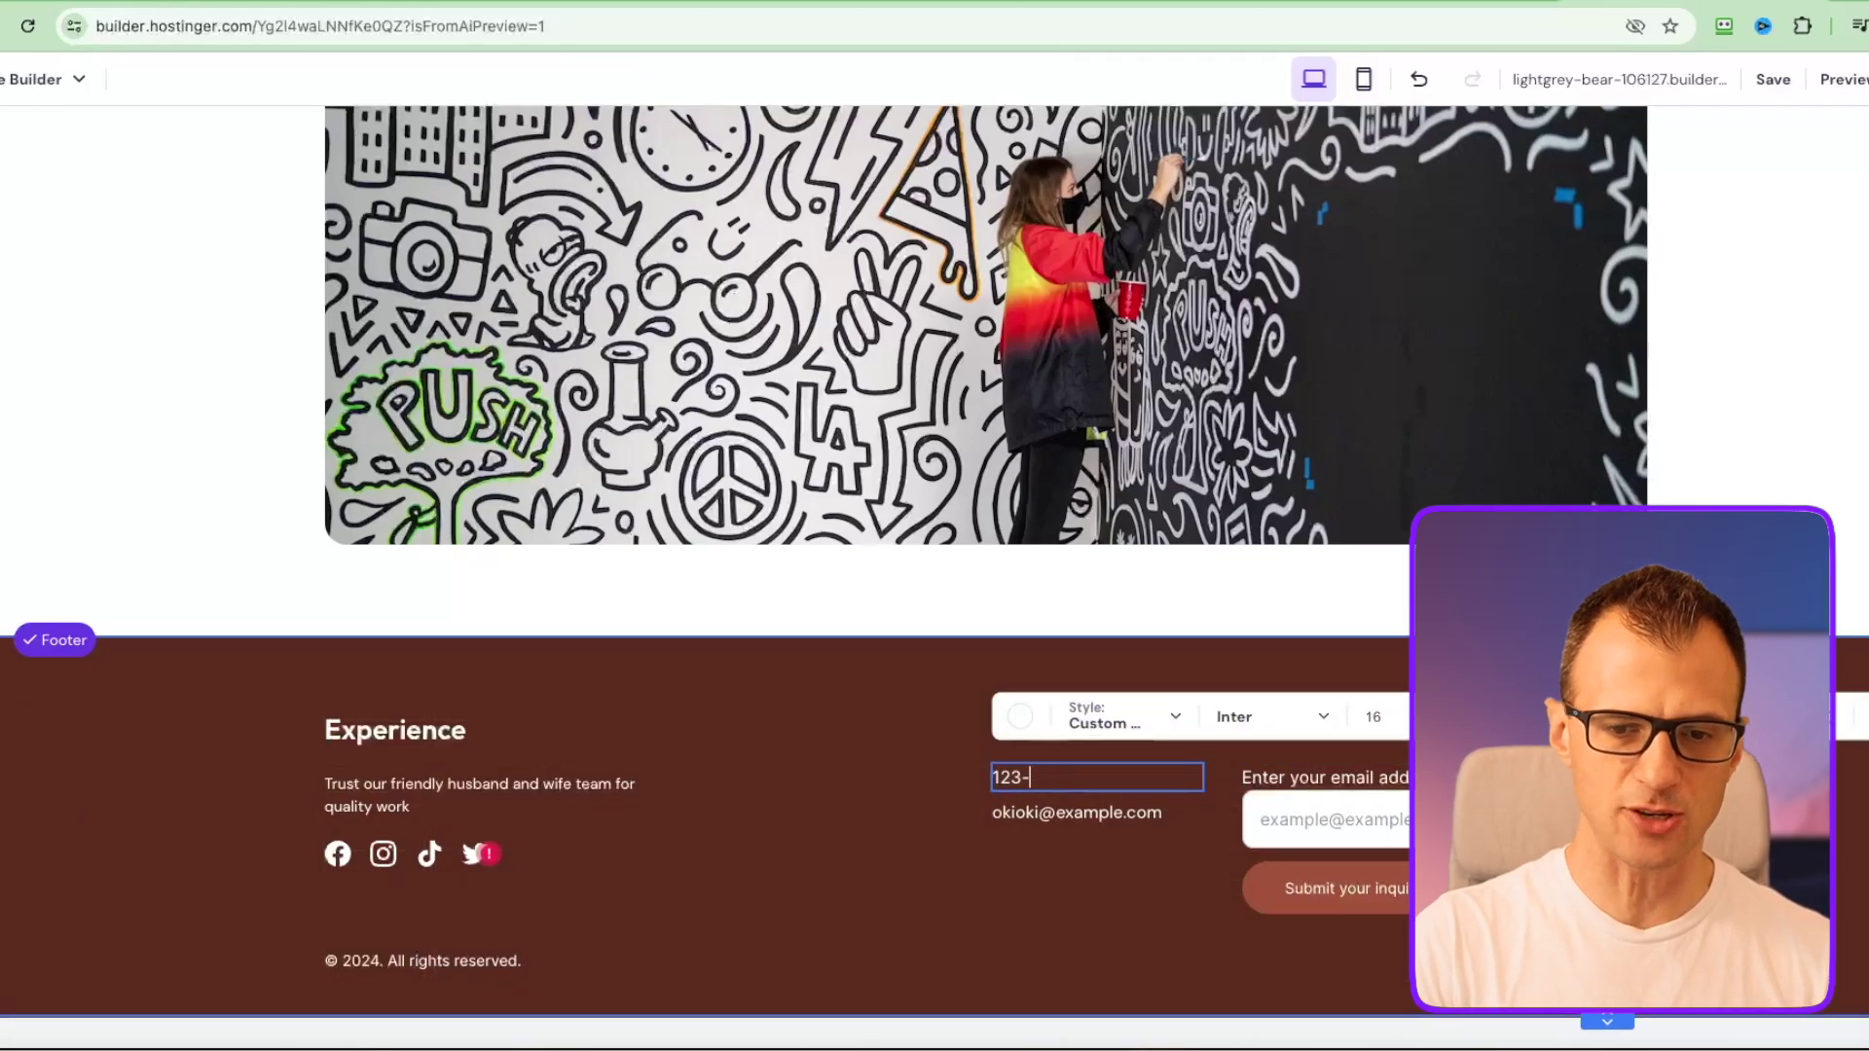
pyautogui.press('Escape')
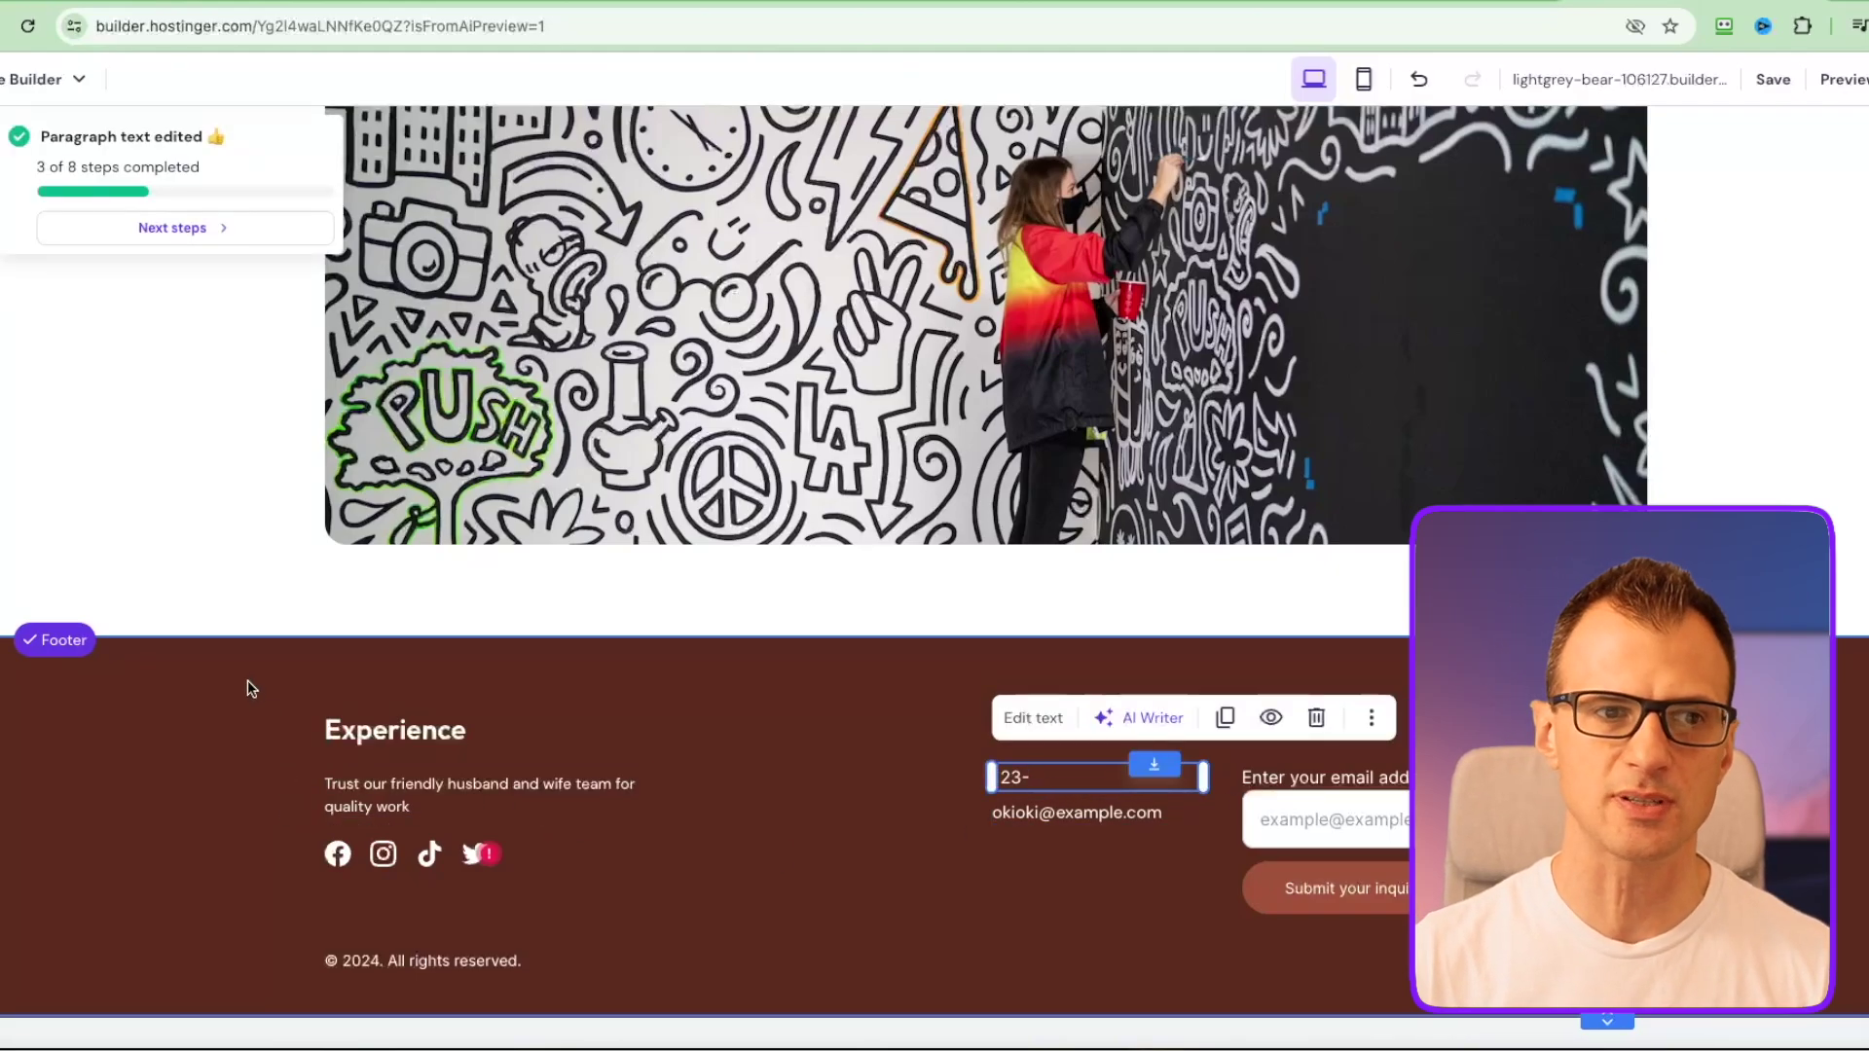
pyautogui.scroll(15, 247, 679)
pyautogui.scroll(-5, 487, 796)
pyautogui.scroll(10, 488, 797)
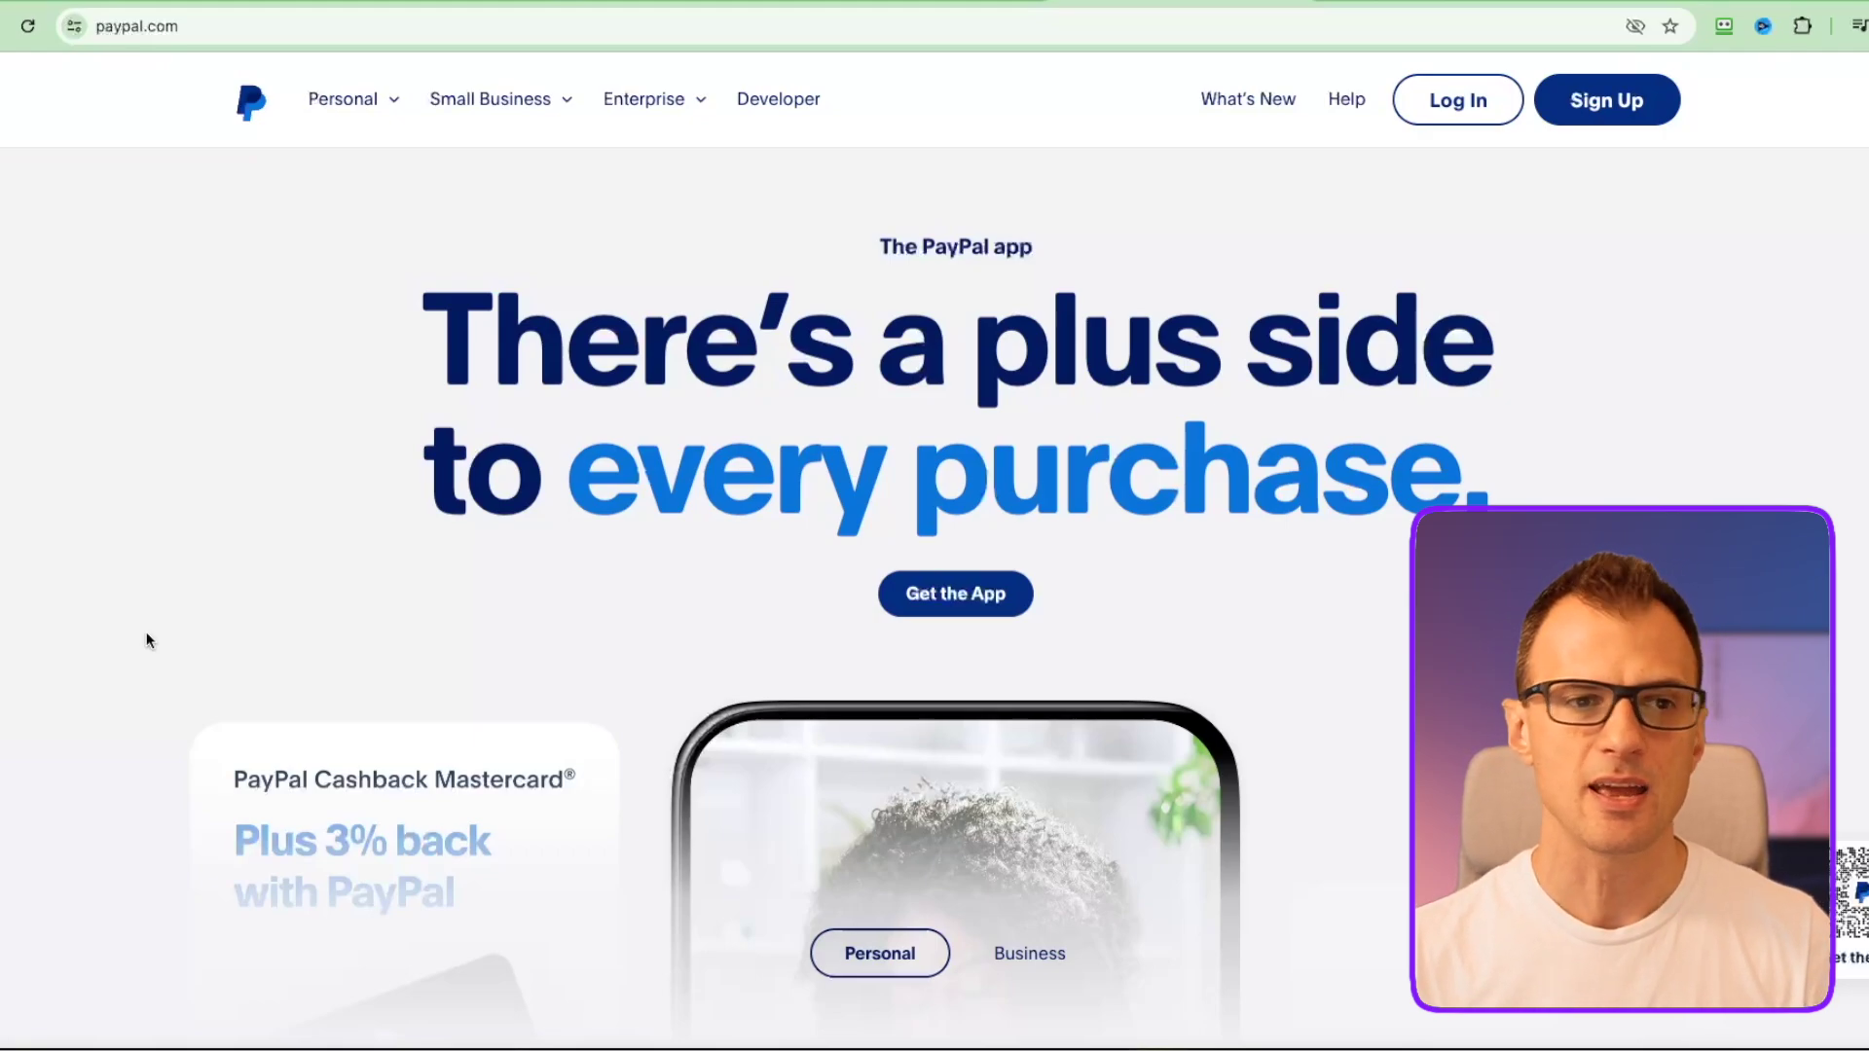
pyautogui.scroll(-5, 119, 615)
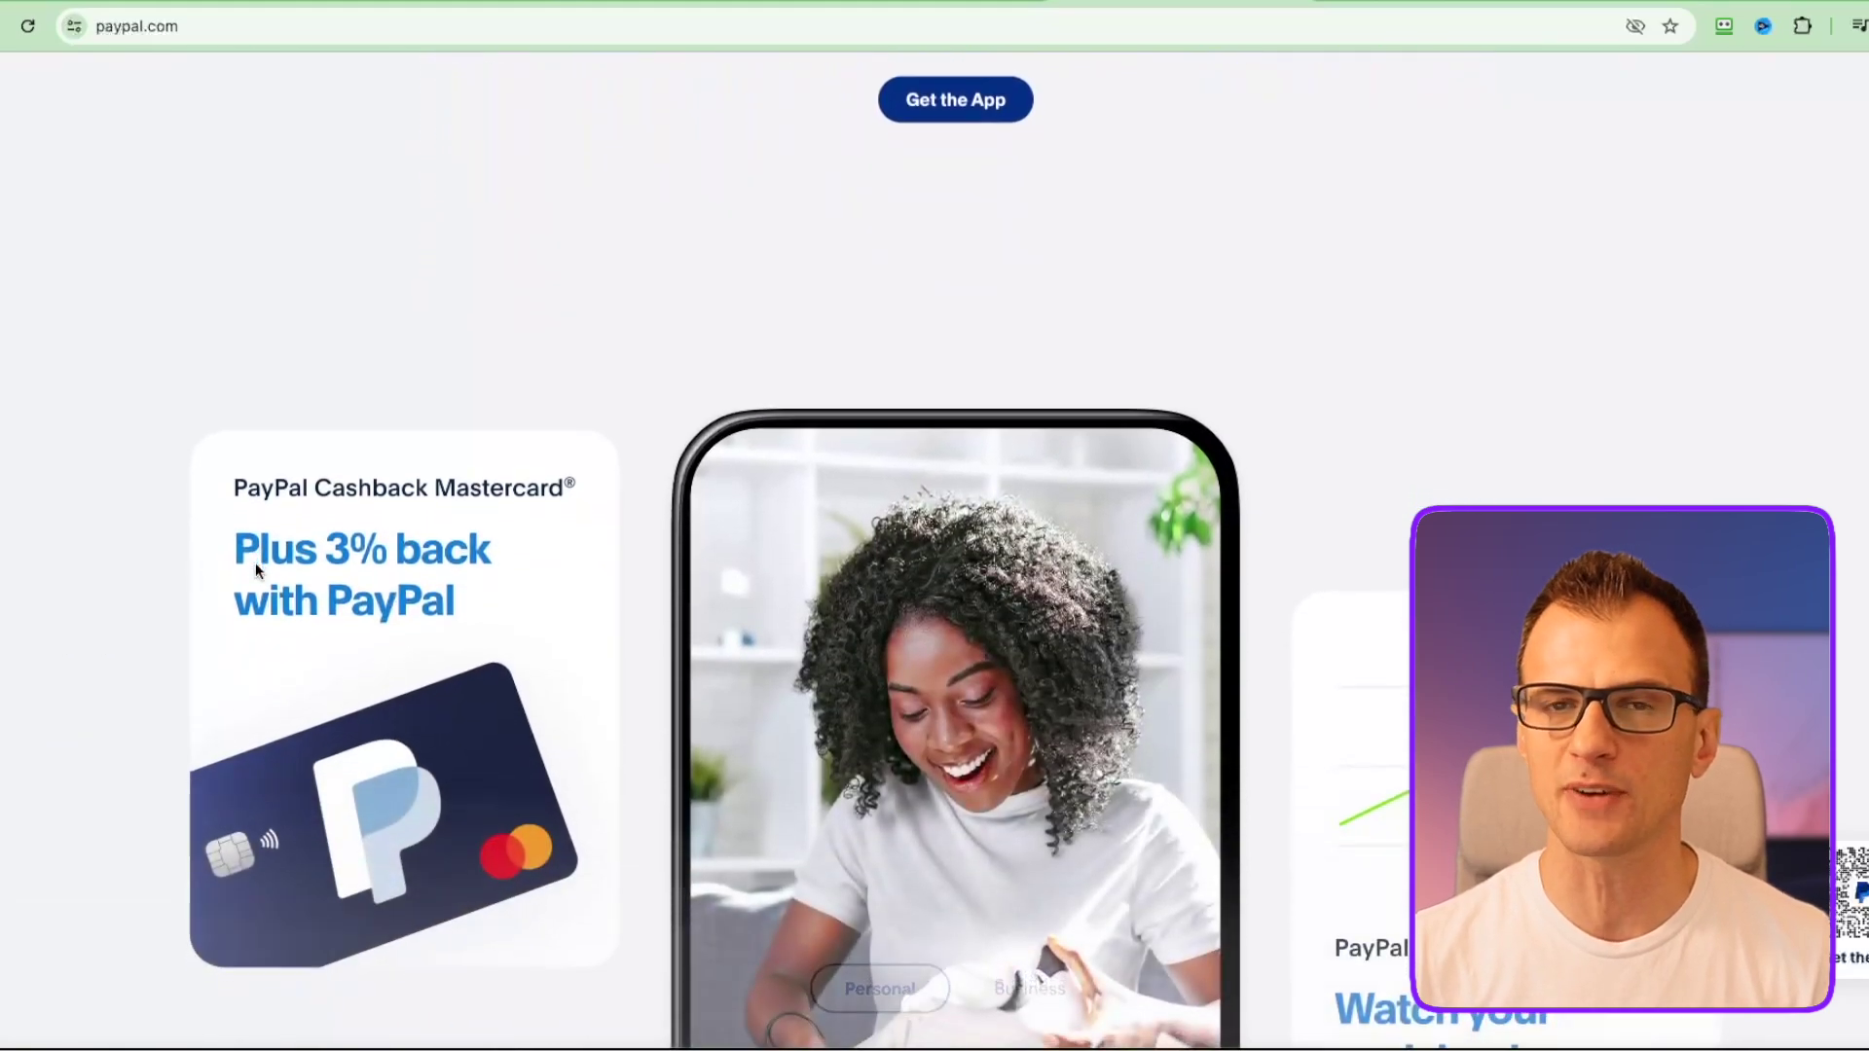
pyautogui.scroll(2, 282, 584)
pyautogui.scroll(3, 331, 619)
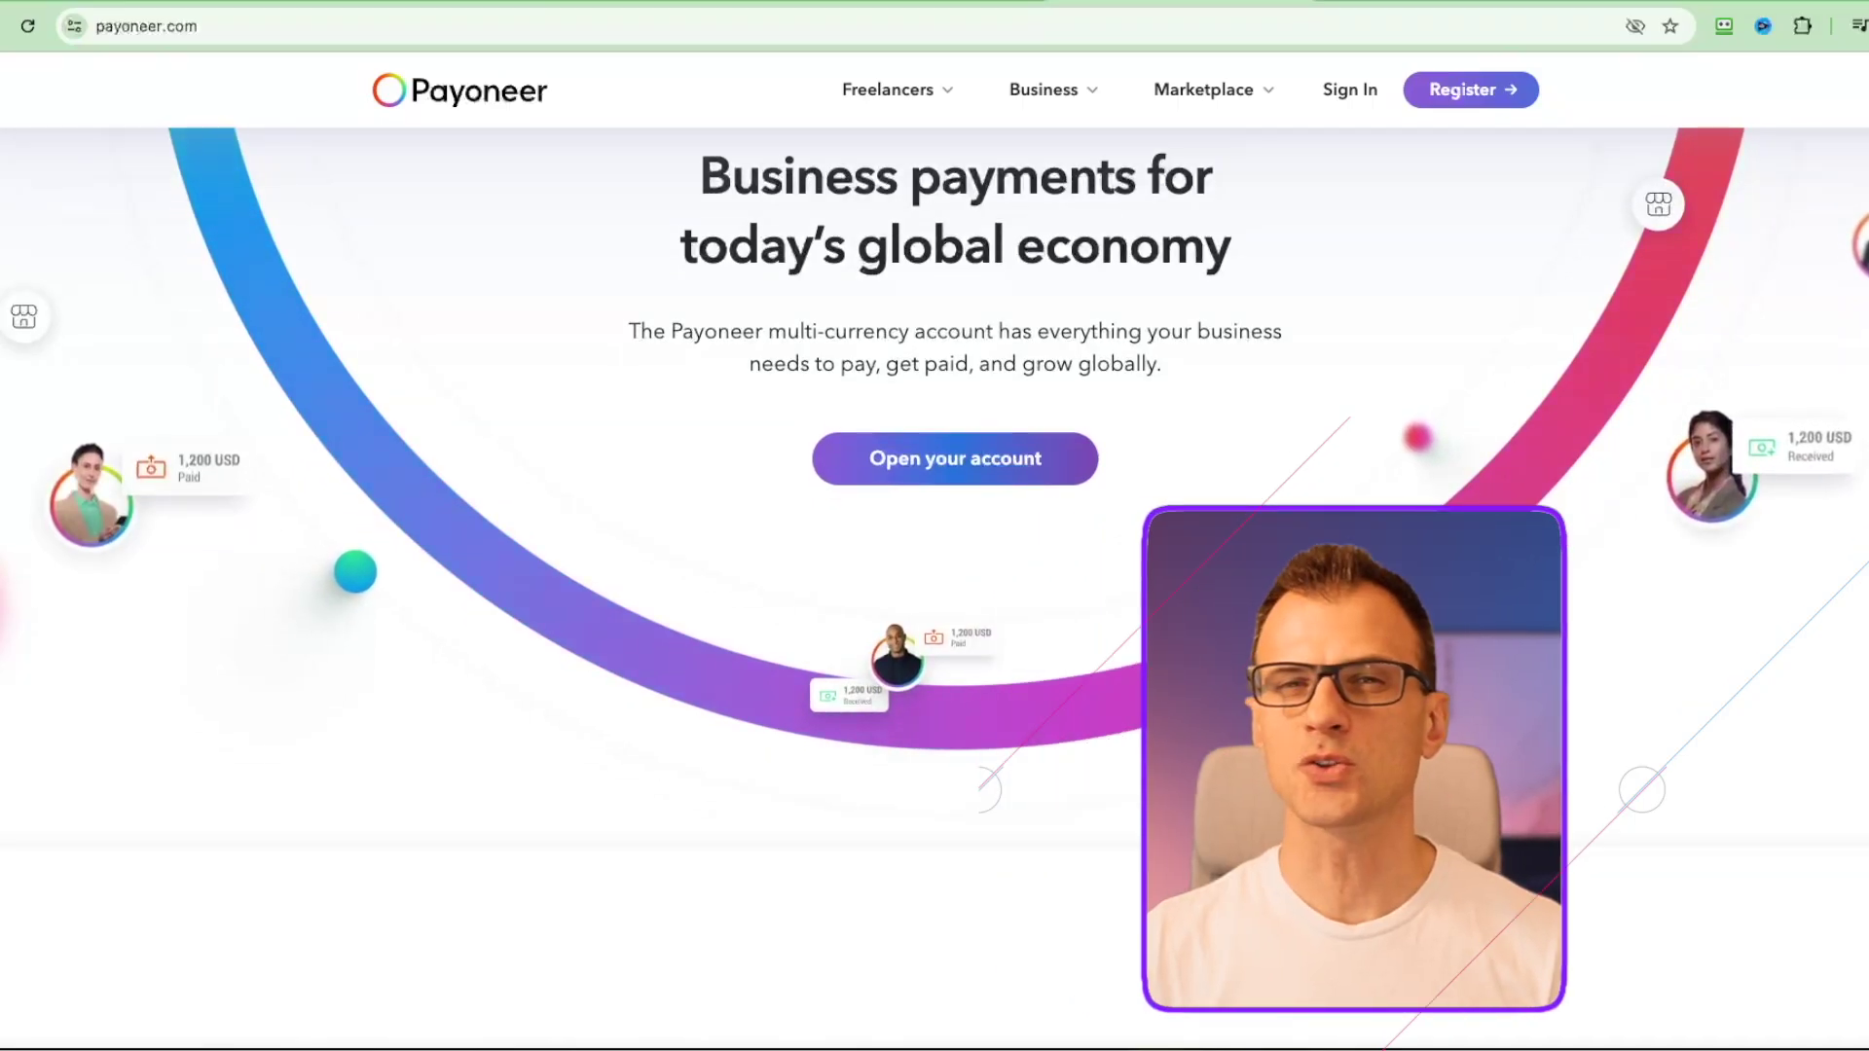
pyautogui.scroll(-5, 934, 584)
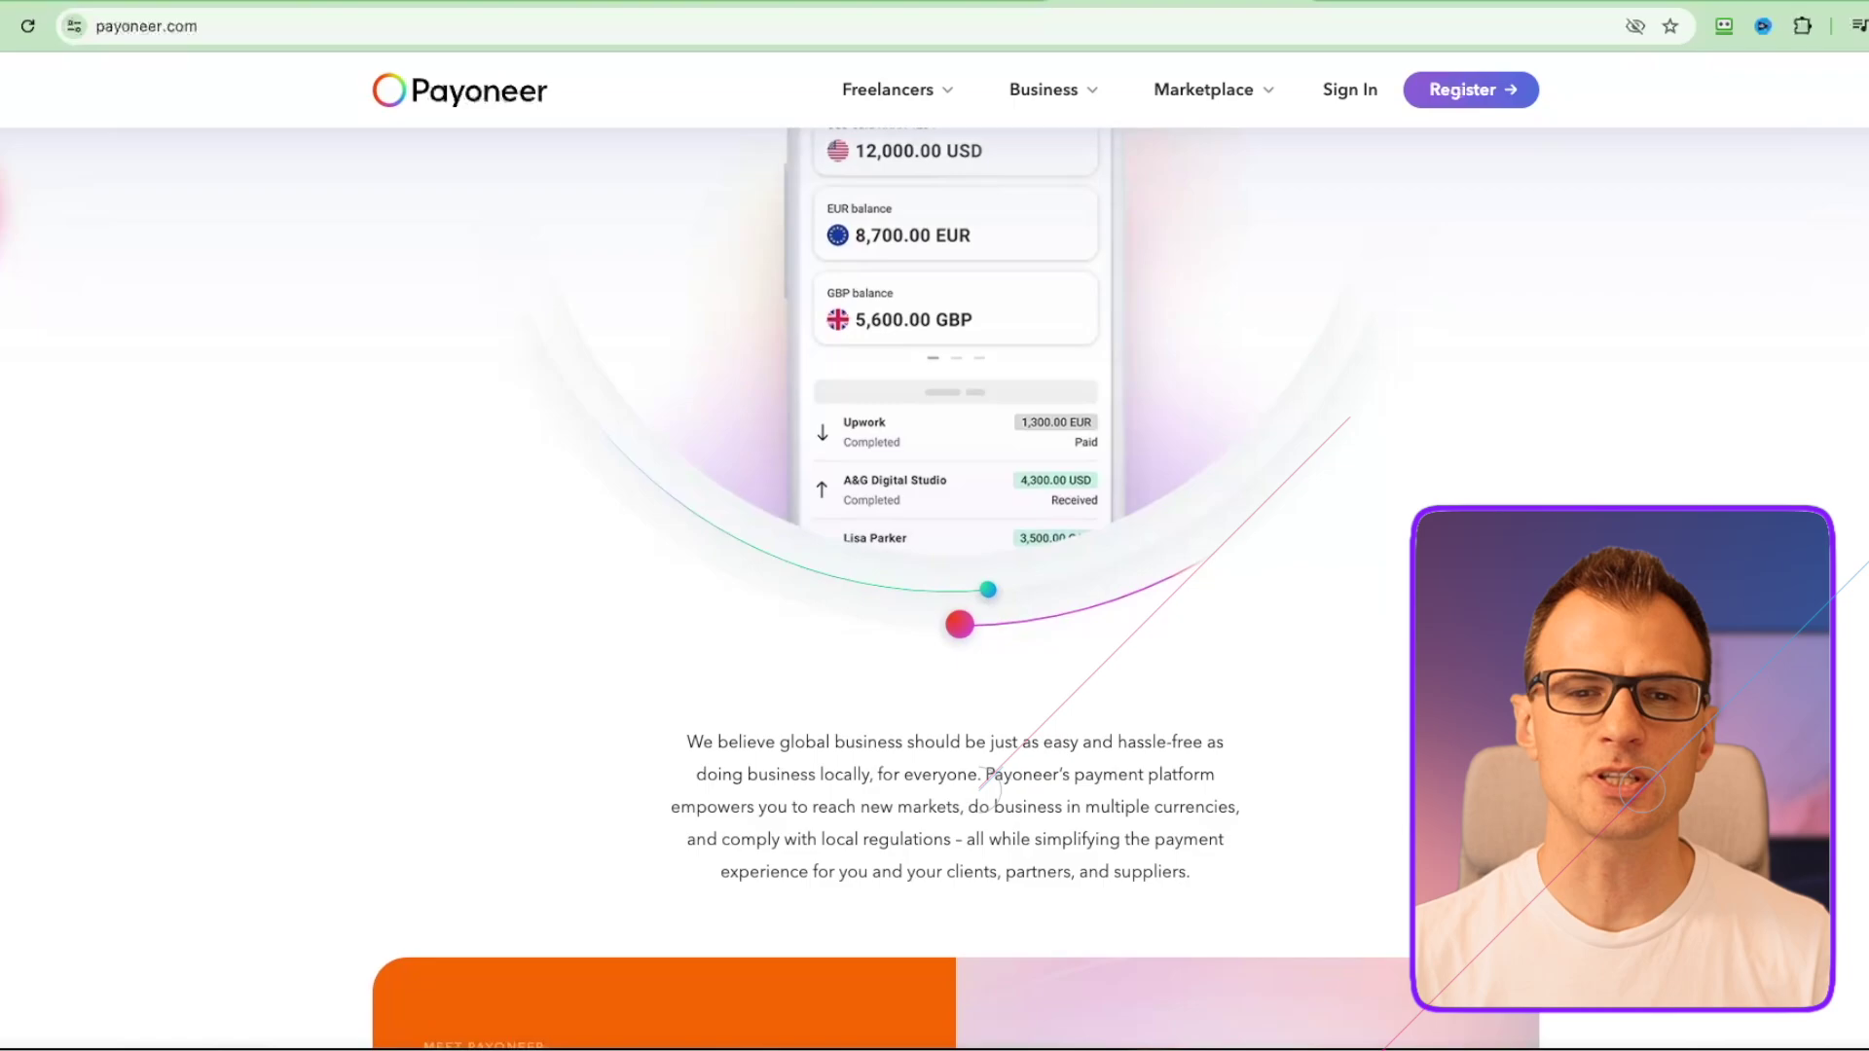
pyautogui.scroll(-15, 991, 789)
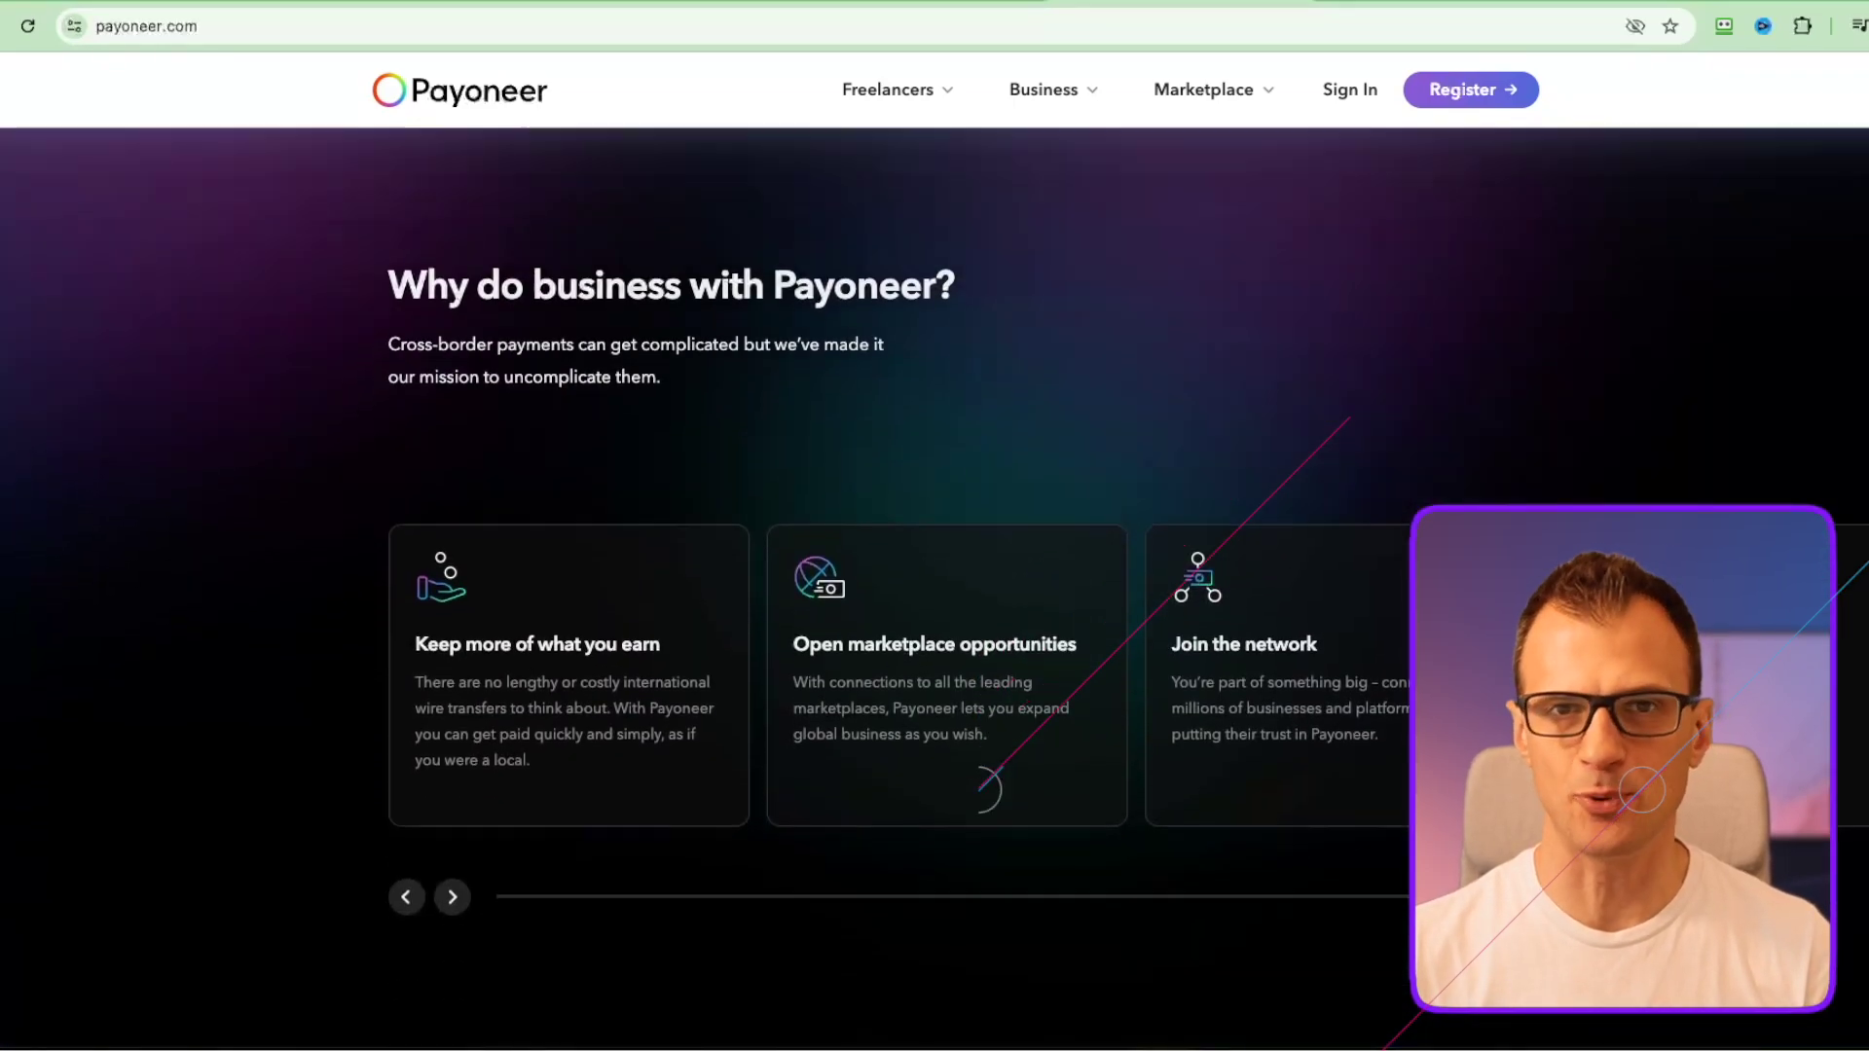
pyautogui.scroll(-4, 988, 789)
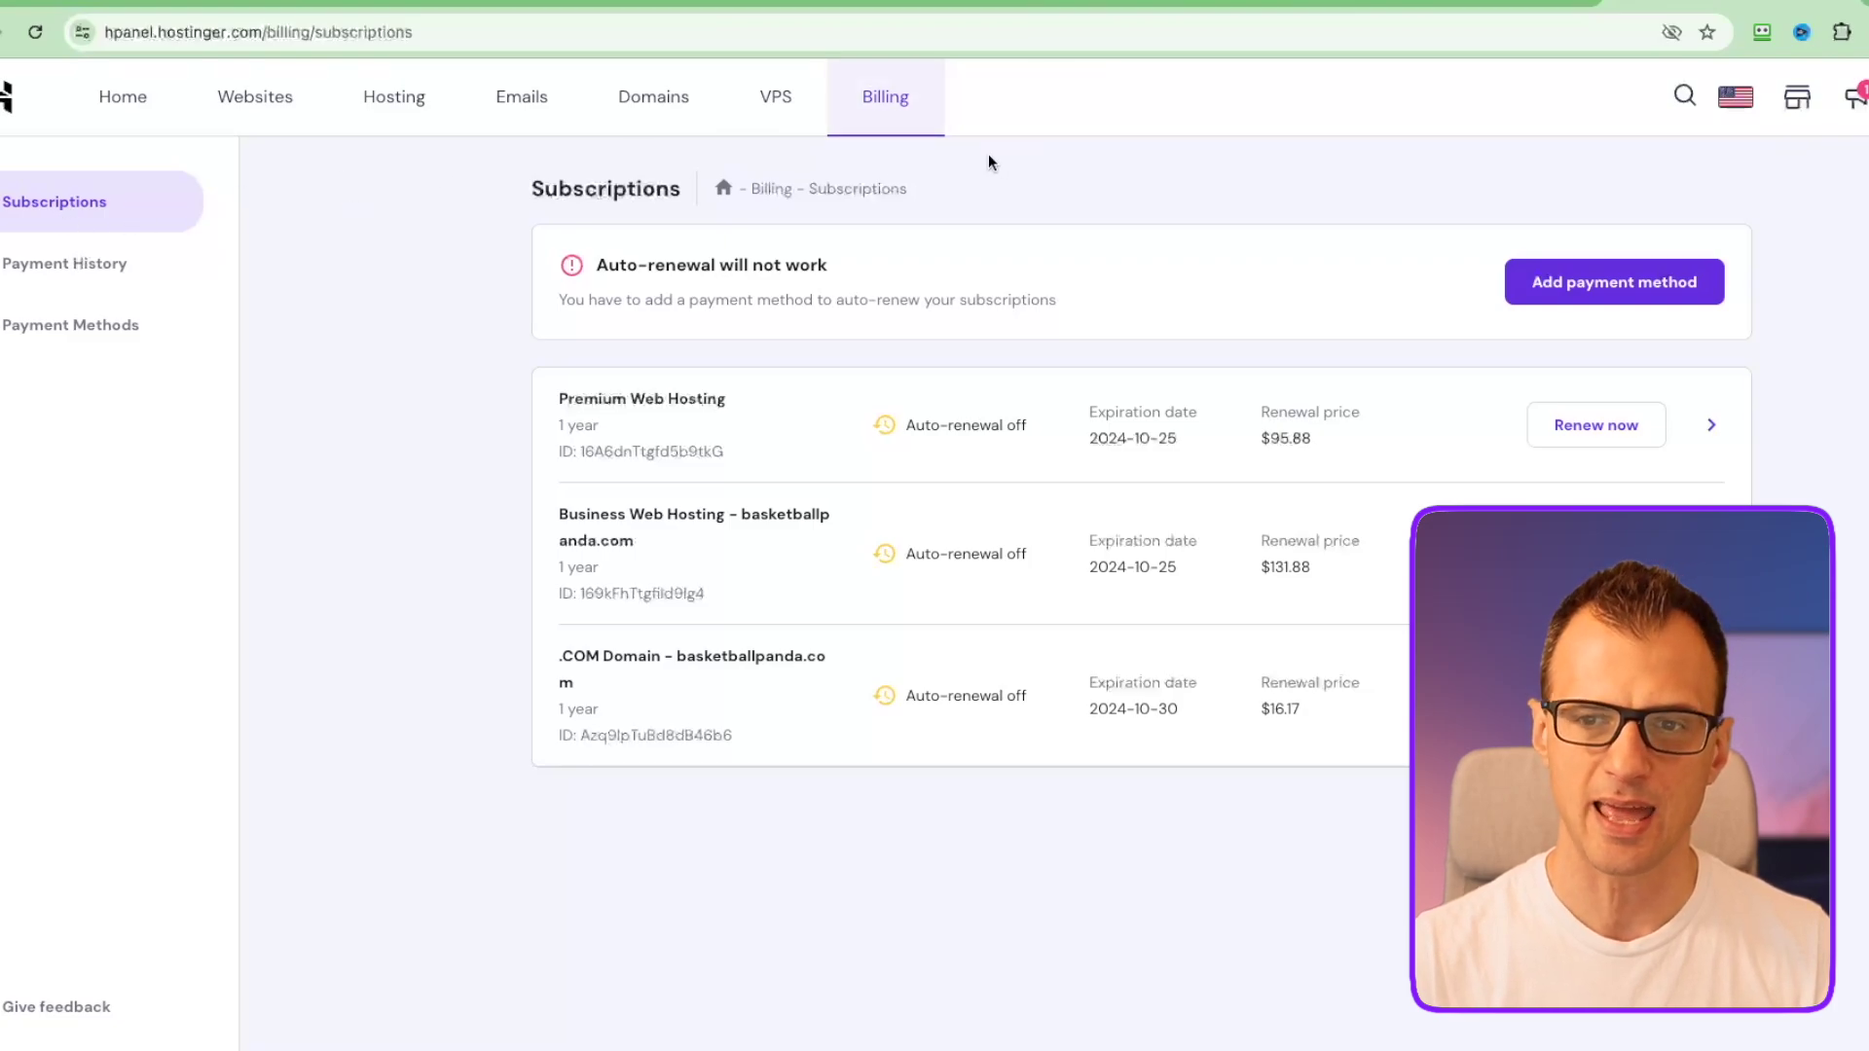
pyautogui.moveTo(507, 171); pyautogui.dragTo(1402, 803)
pyautogui.click(1296, 870)
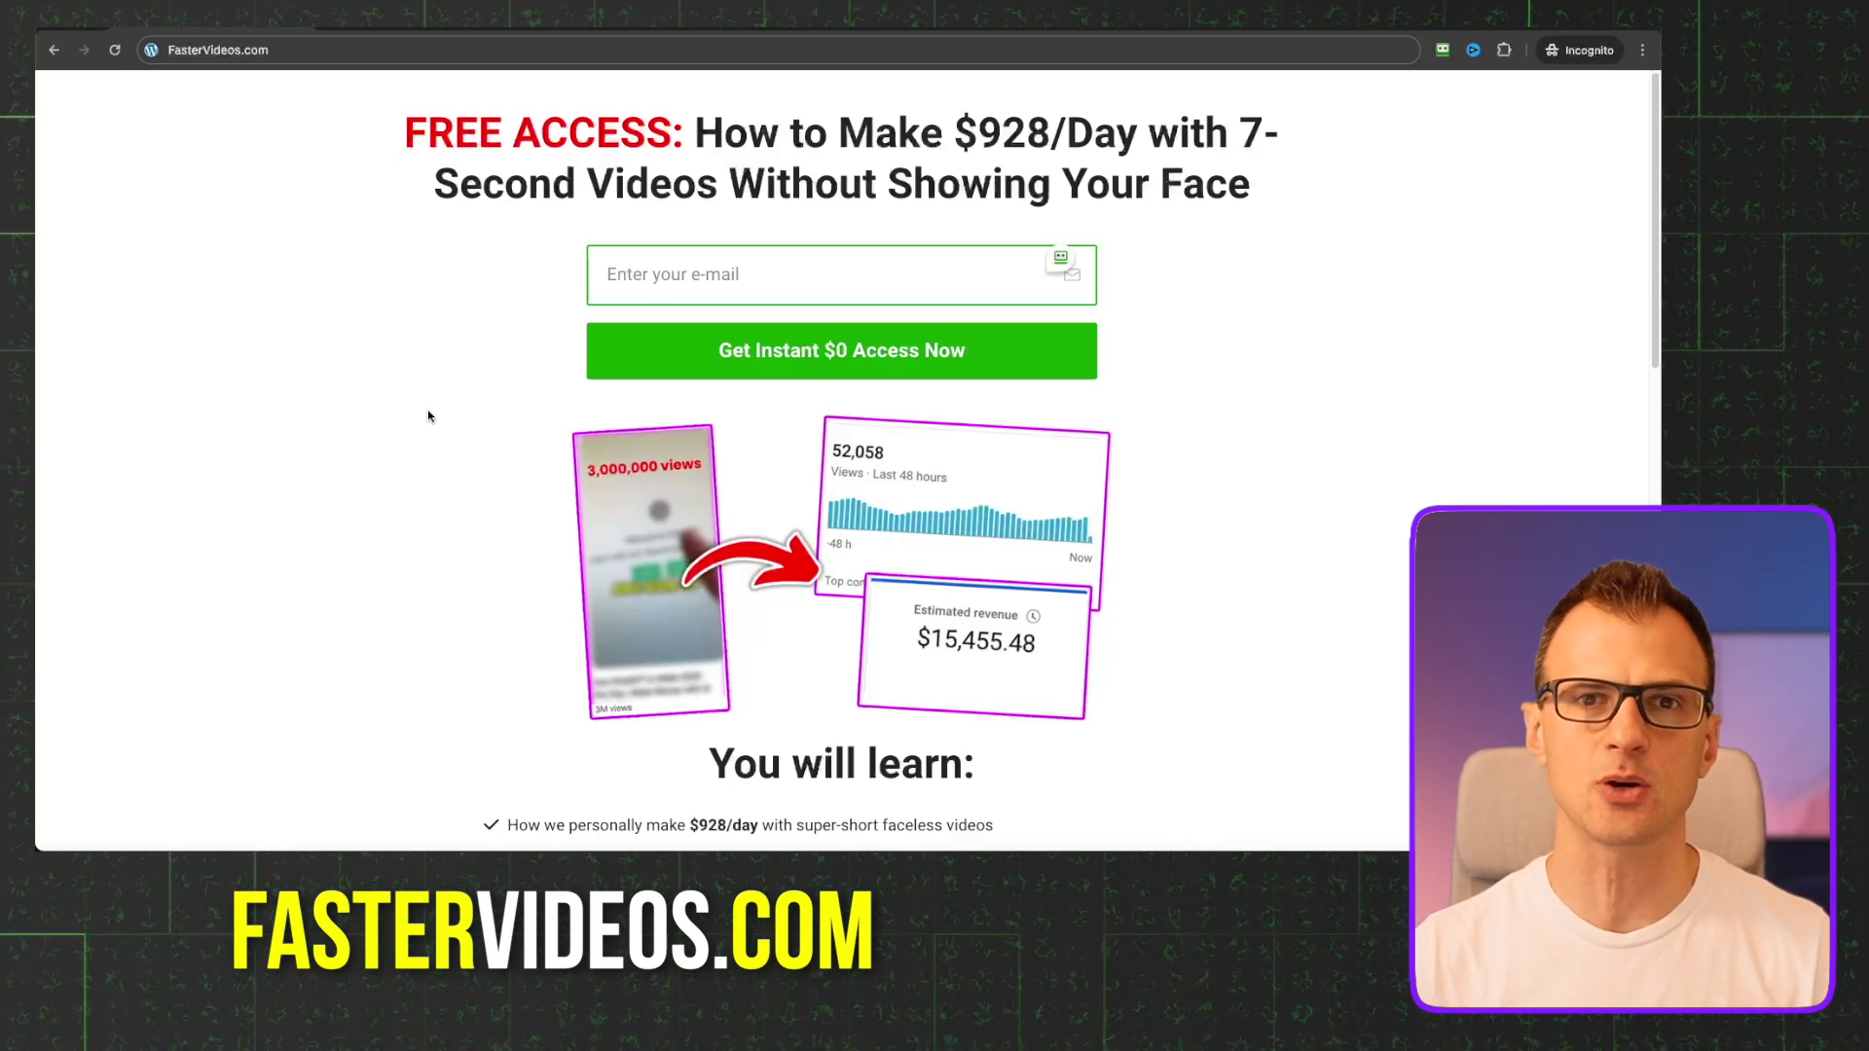
pyautogui.moveTo(405, 131); pyautogui.dragTo(1181, 136)
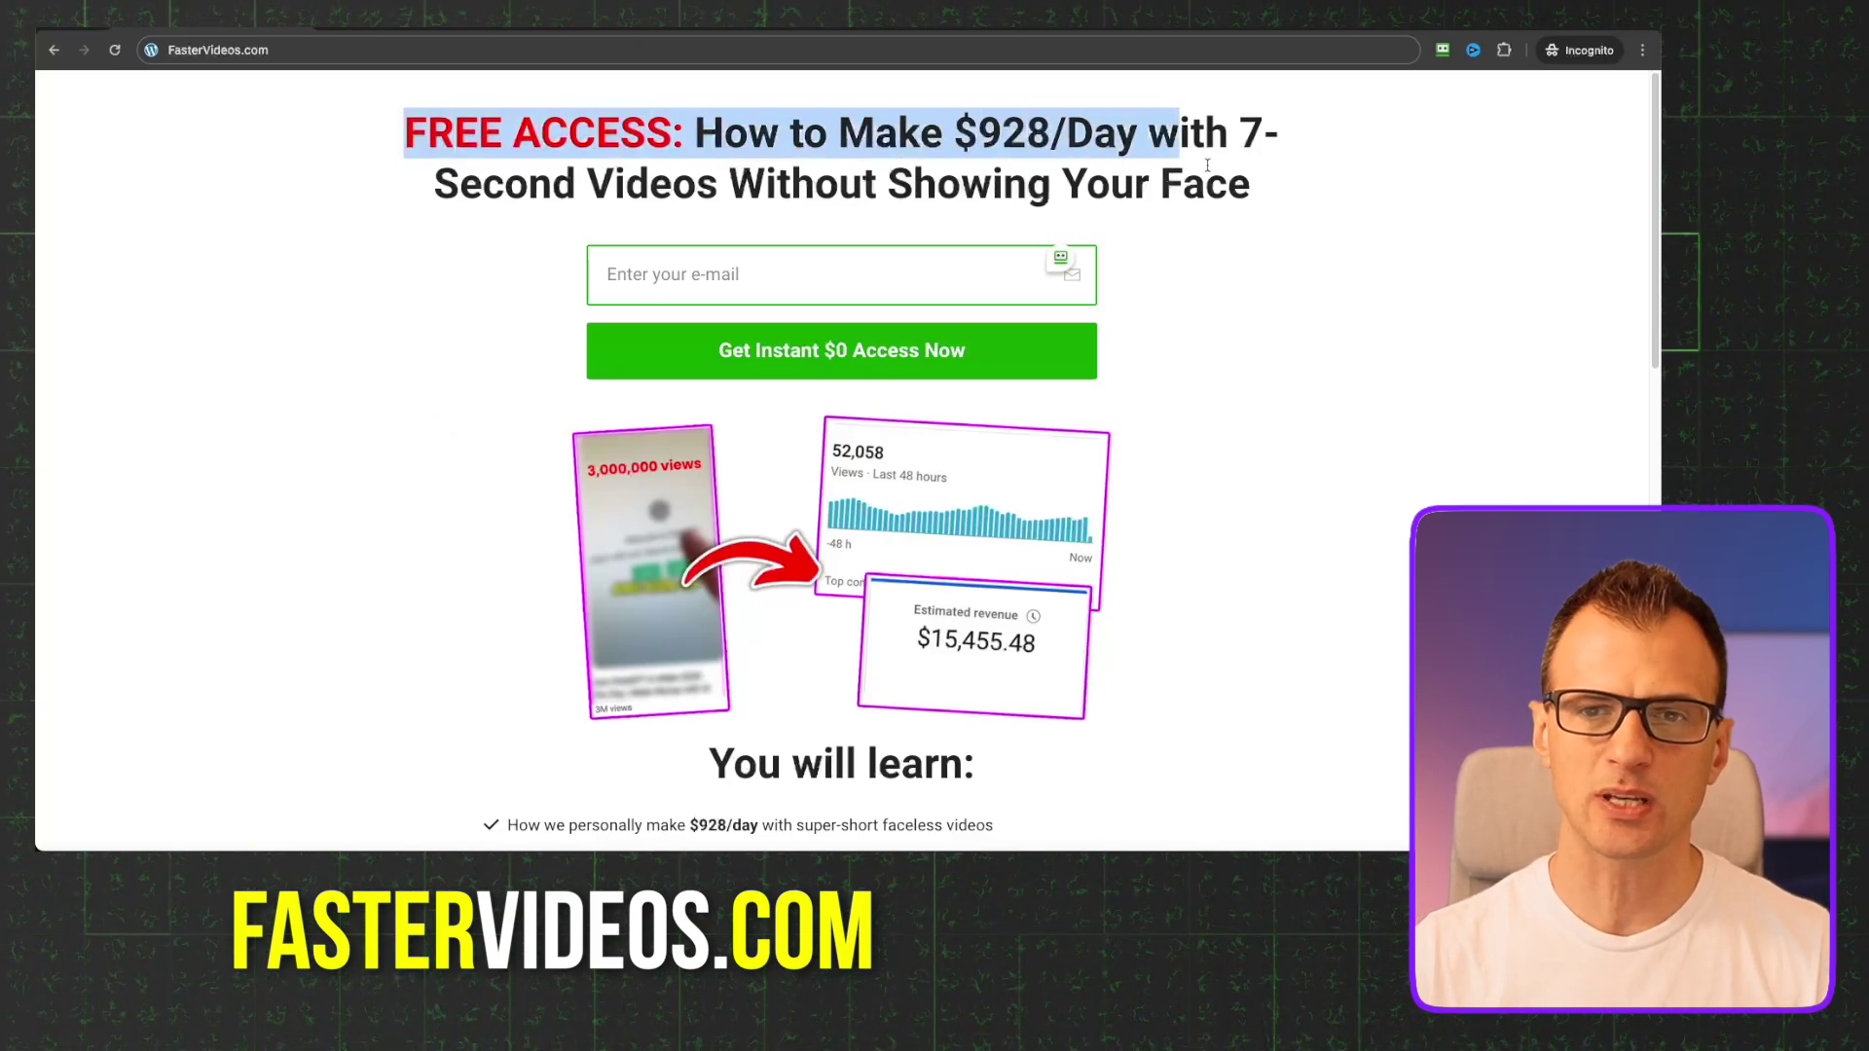
pyautogui.click(1429, 281)
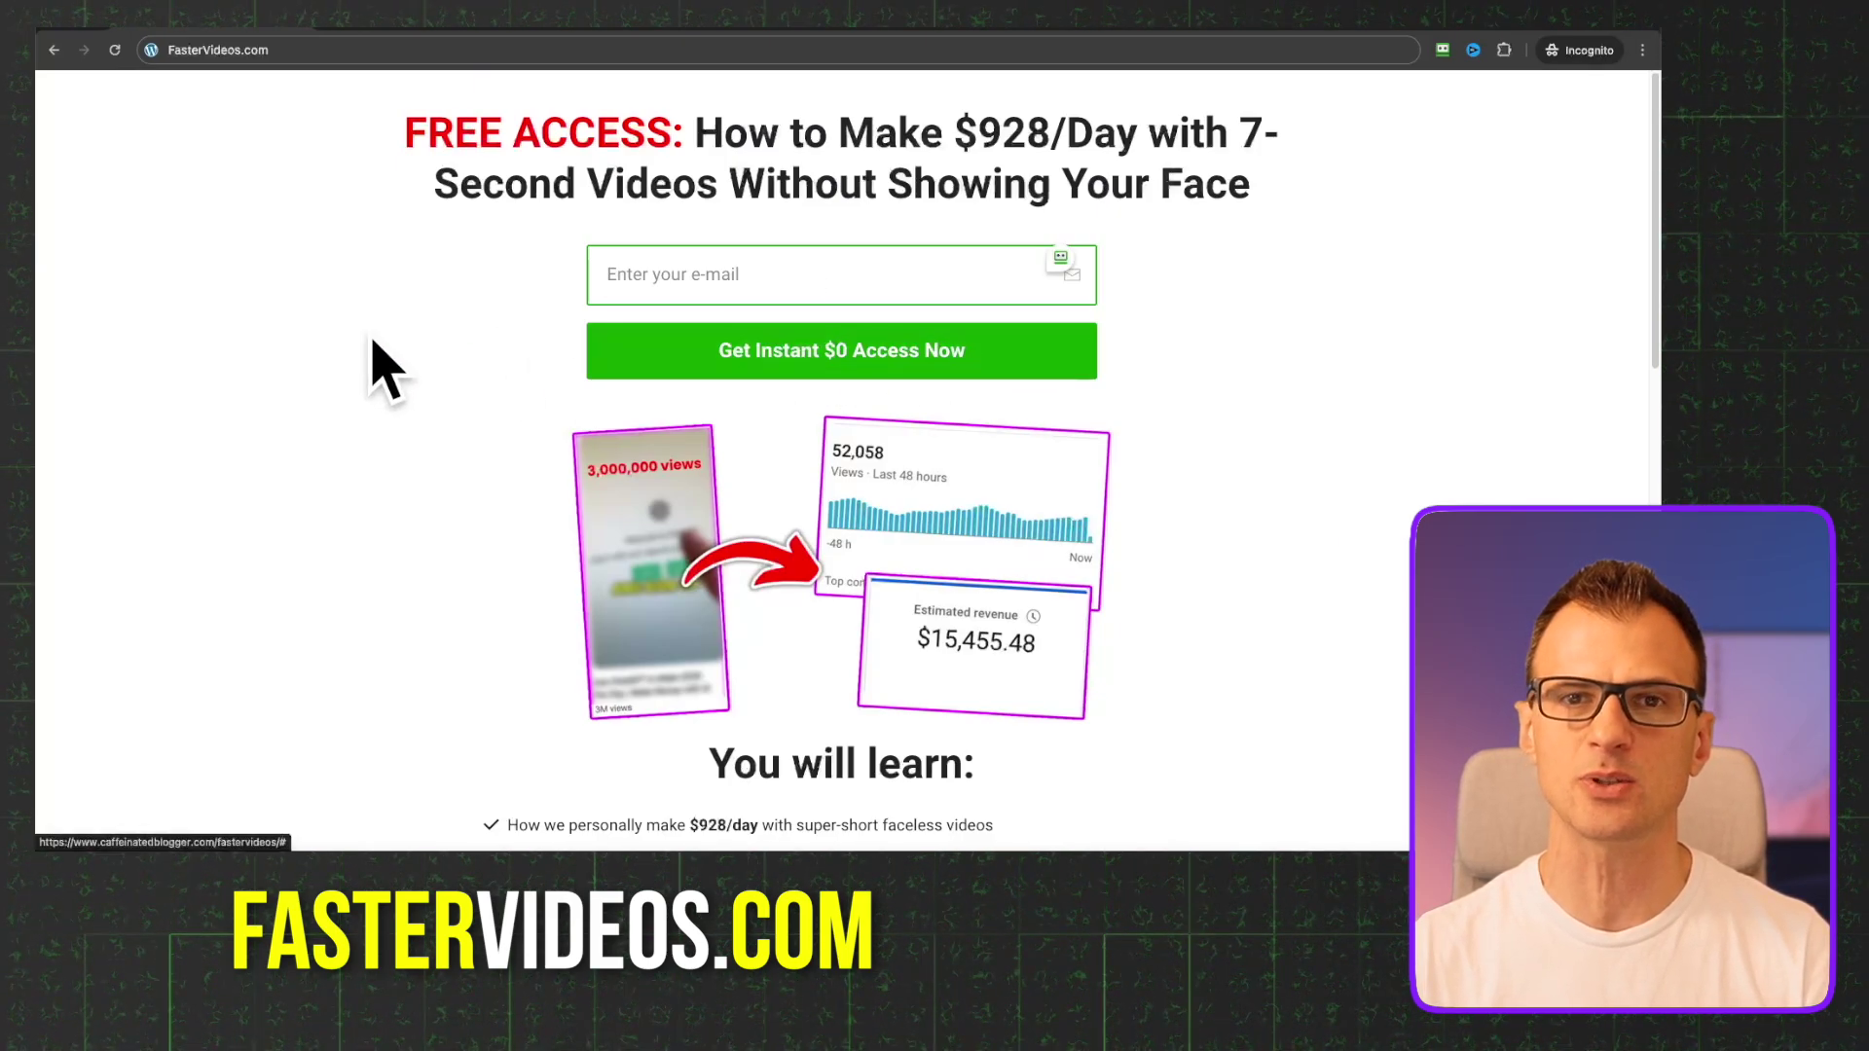
pyautogui.scroll(-2, 209, 505)
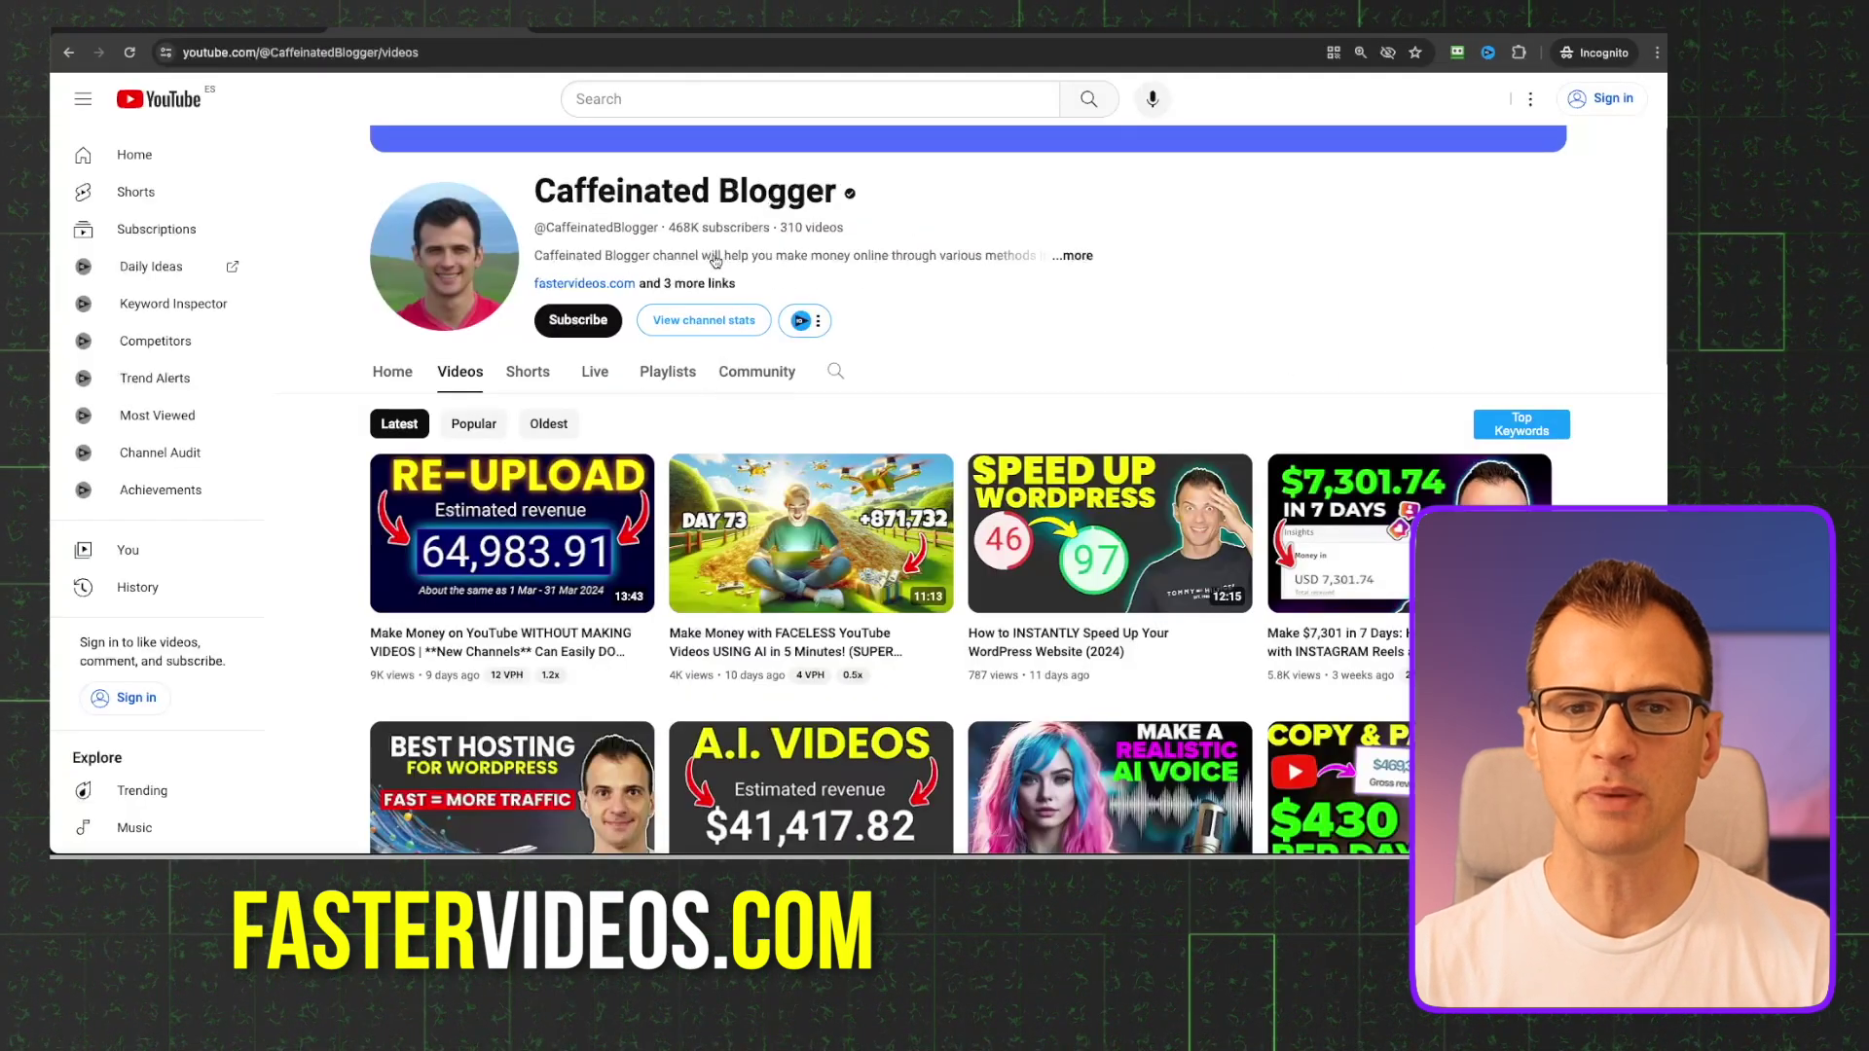
pyautogui.moveTo(671, 228); pyautogui.dragTo(771, 228)
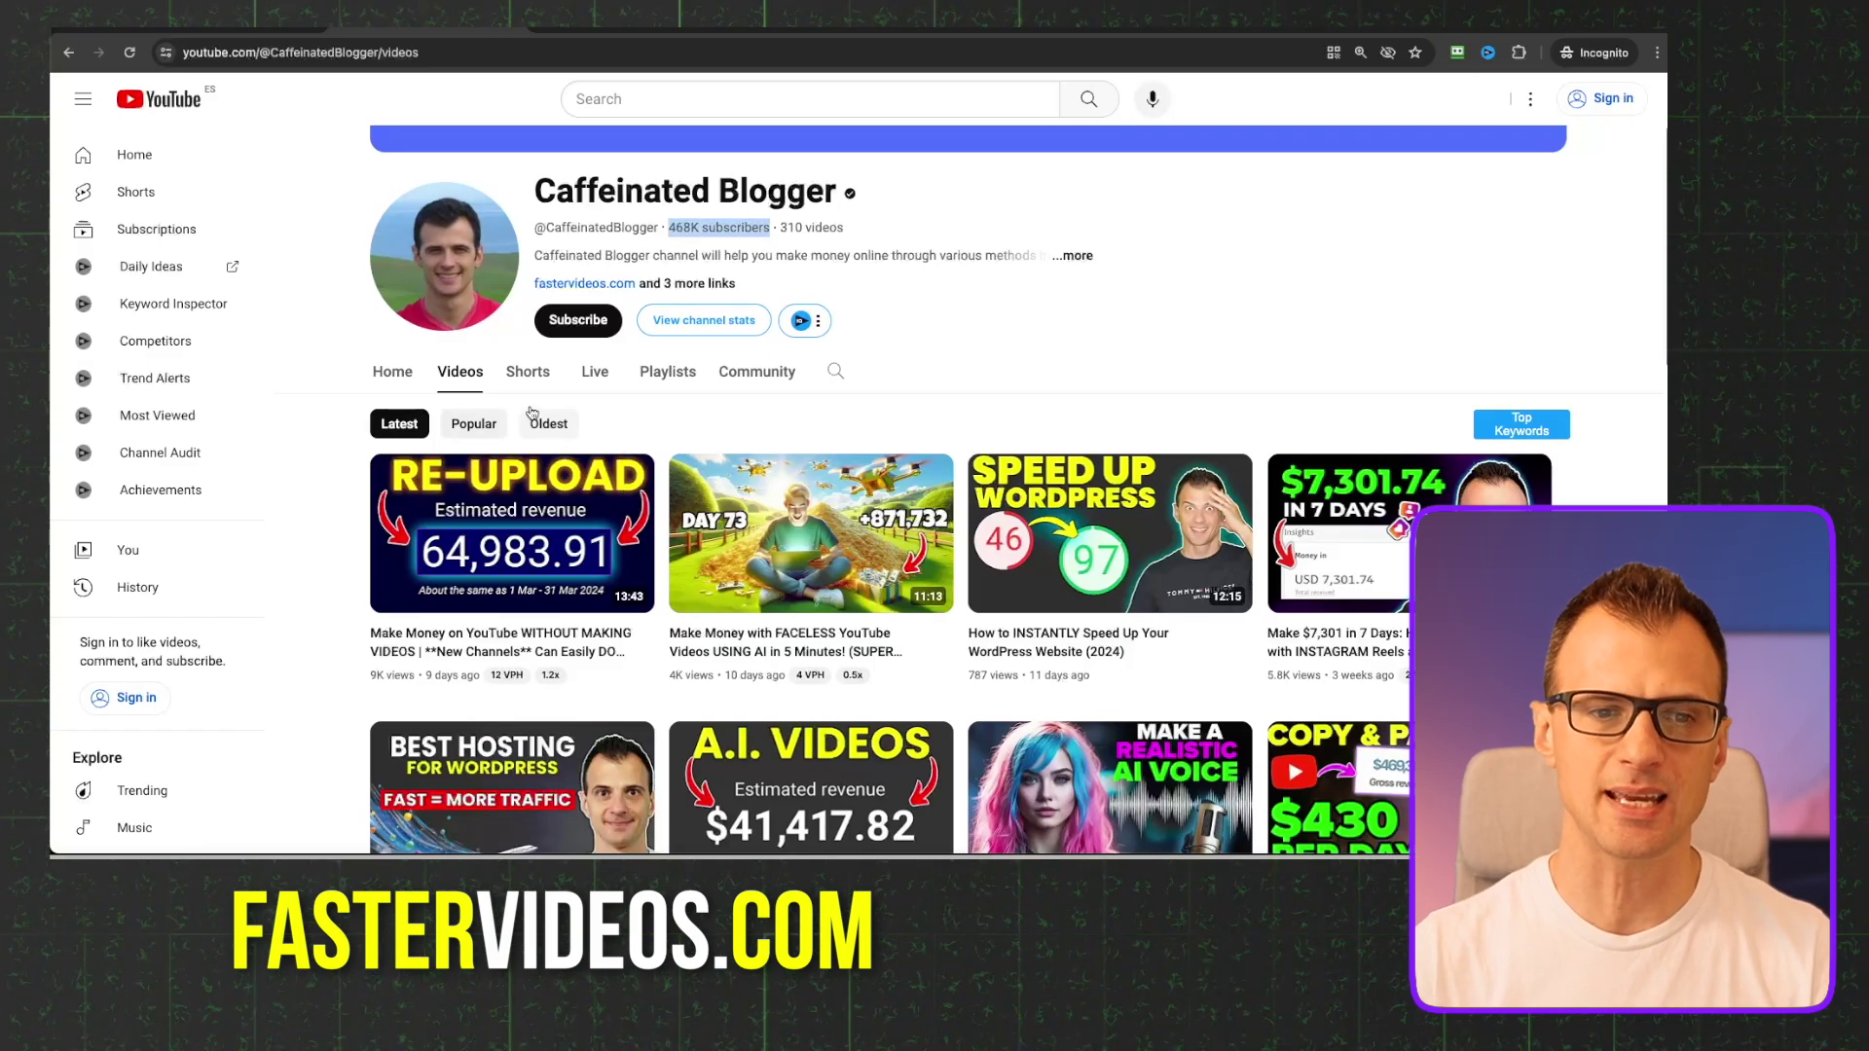
pyautogui.click(527, 371)
pyautogui.scroll(-4, 332, 333)
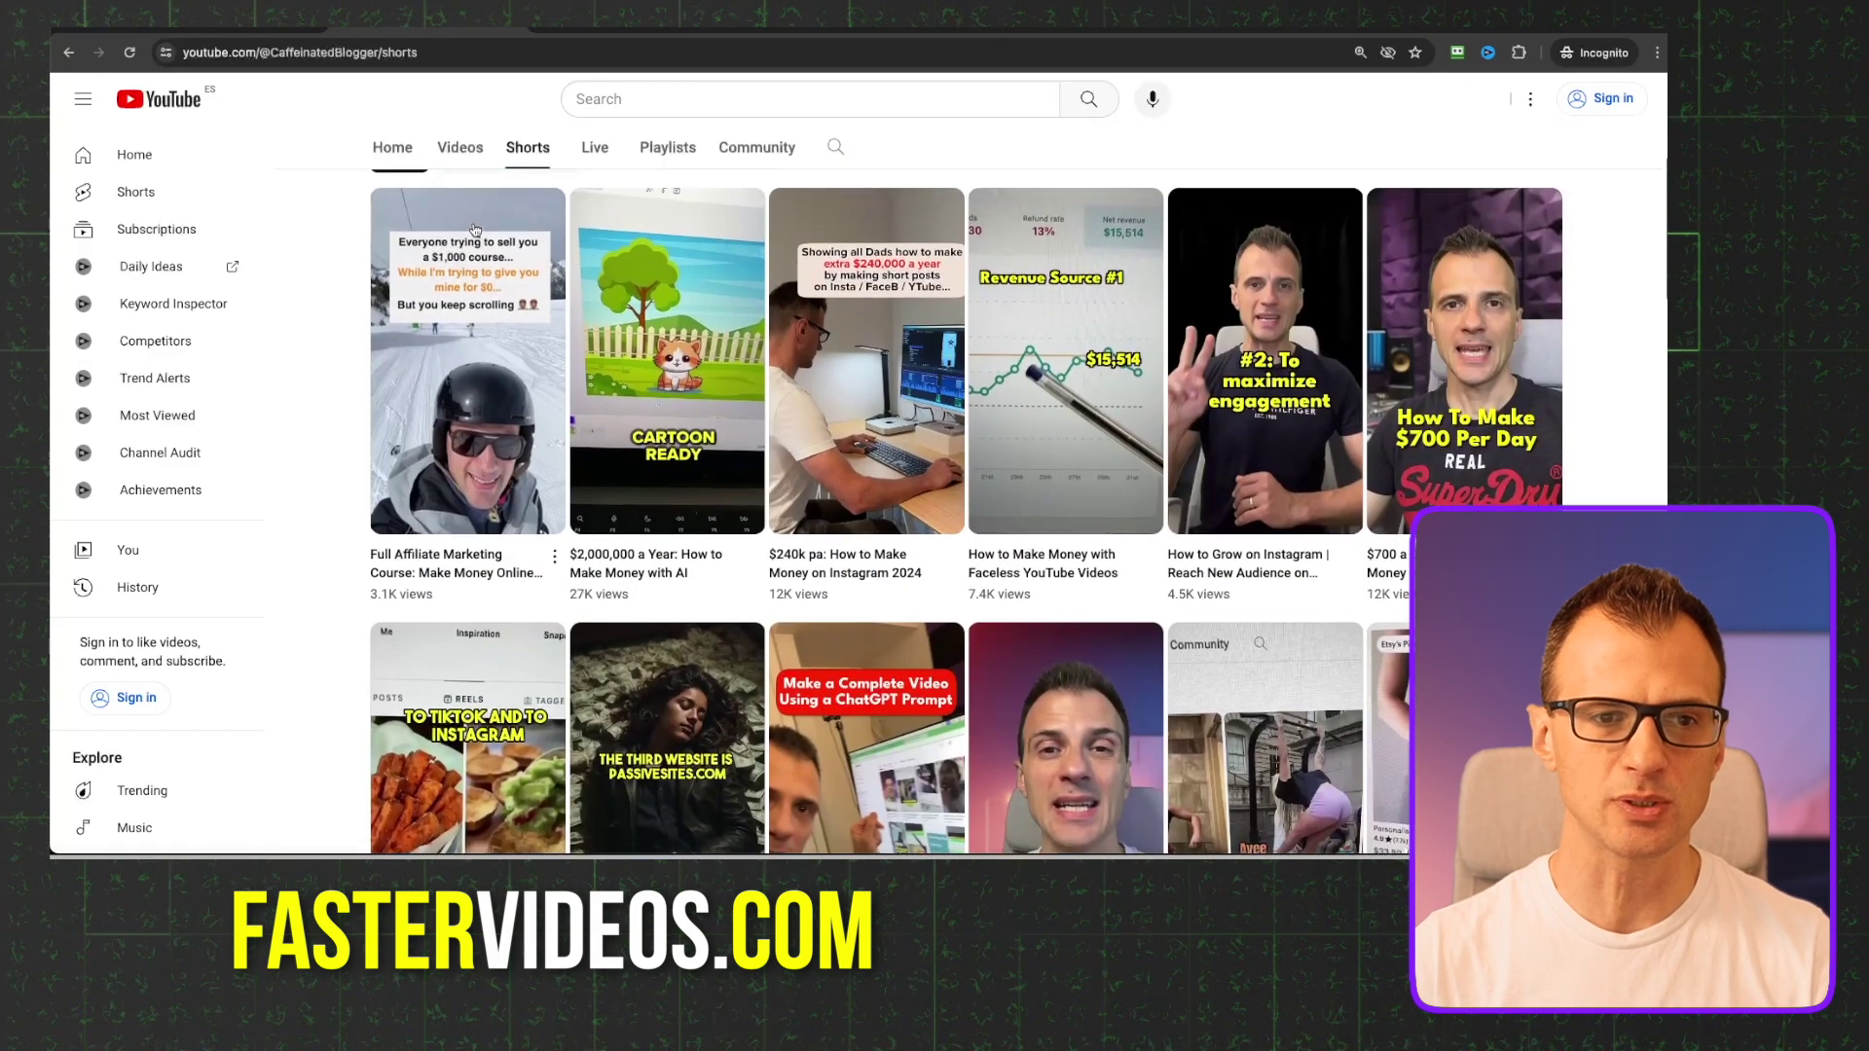
pyautogui.scroll(1, 475, 230)
pyautogui.click(473, 208)
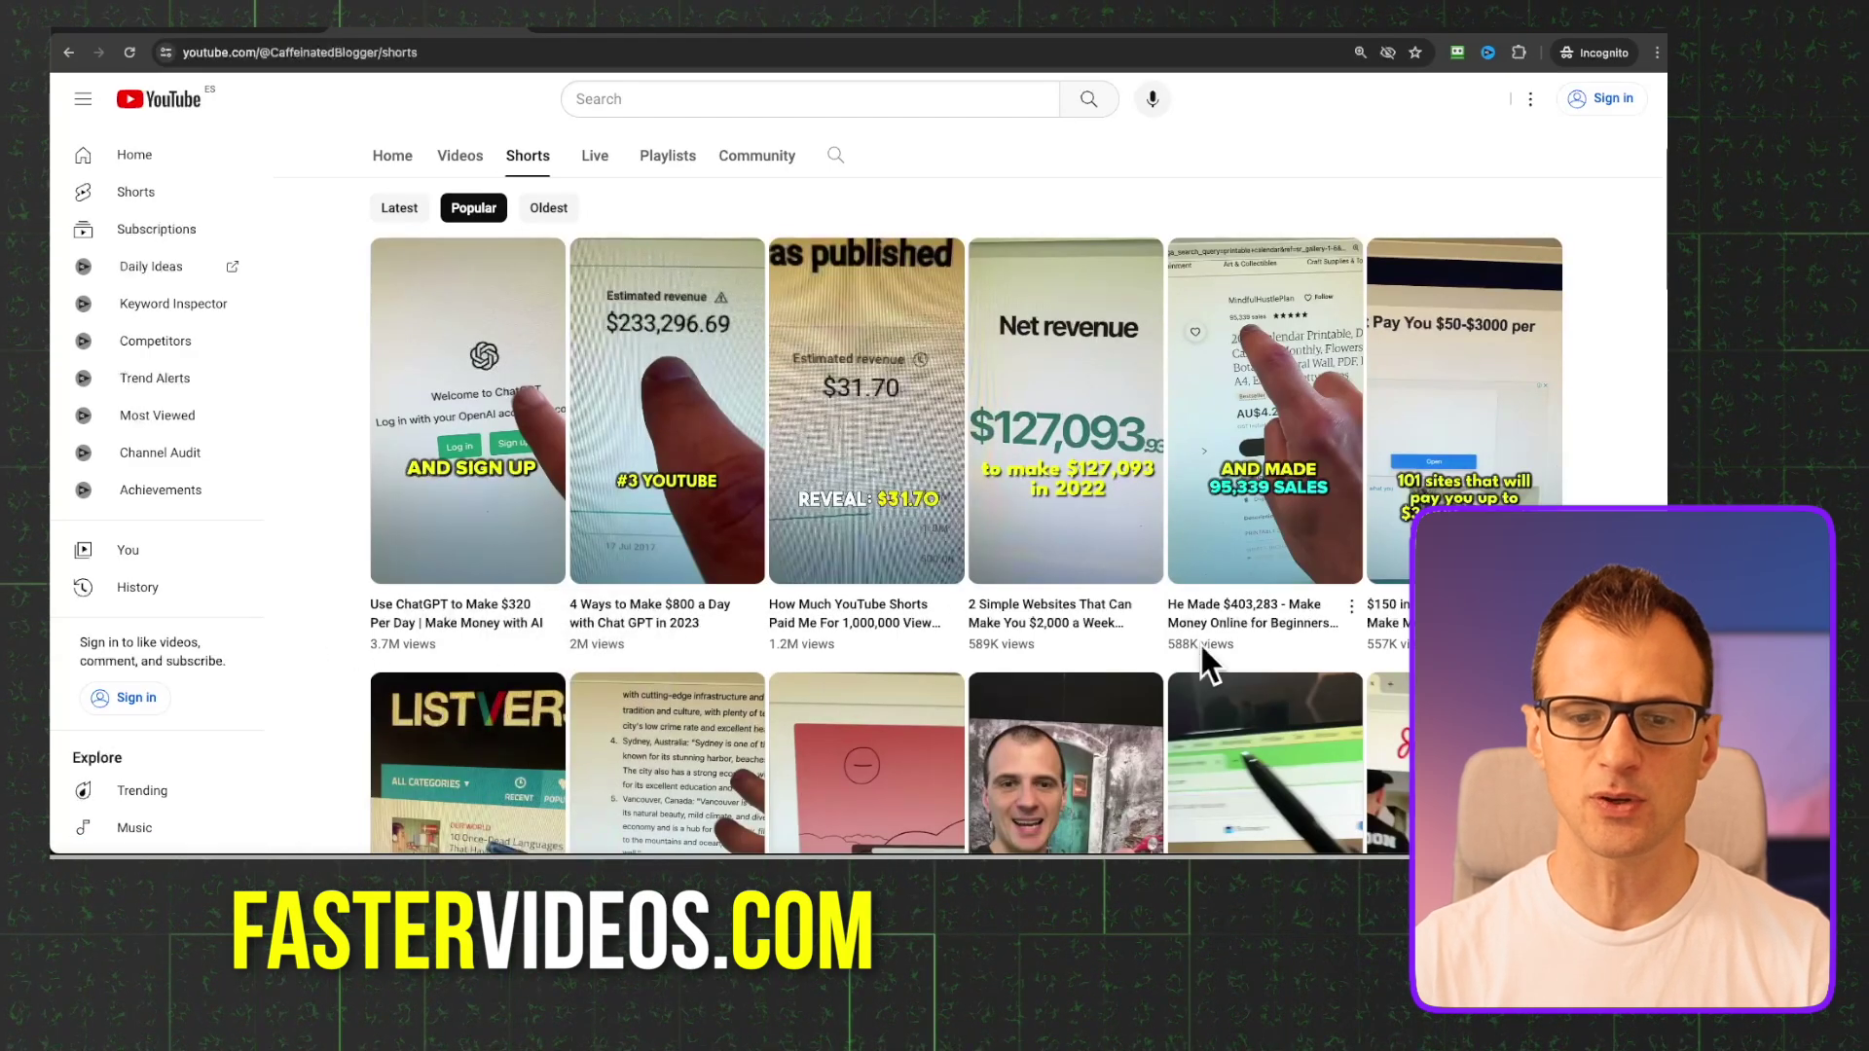
pyautogui.scroll(-3, 1169, 545)
pyautogui.scroll(-4, 1152, 410)
pyautogui.scroll(10, 1119, 487)
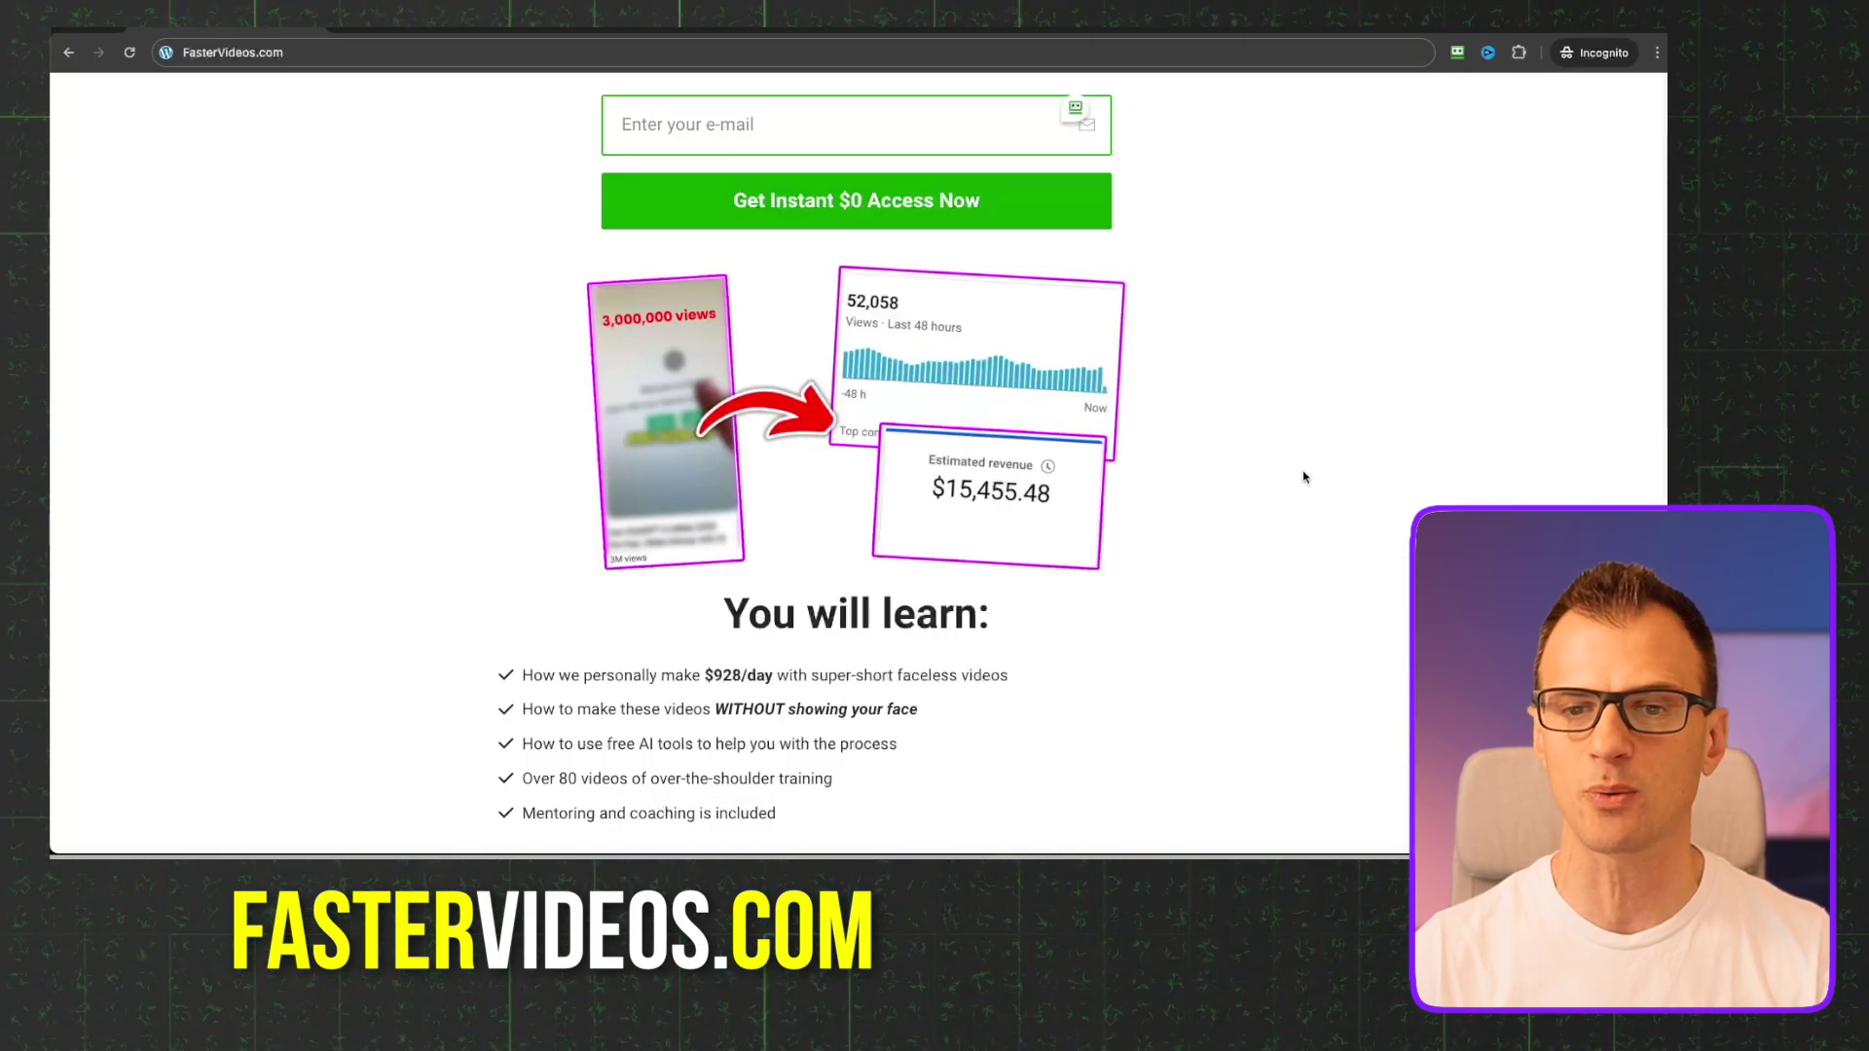
pyautogui.scroll(-5, 1294, 482)
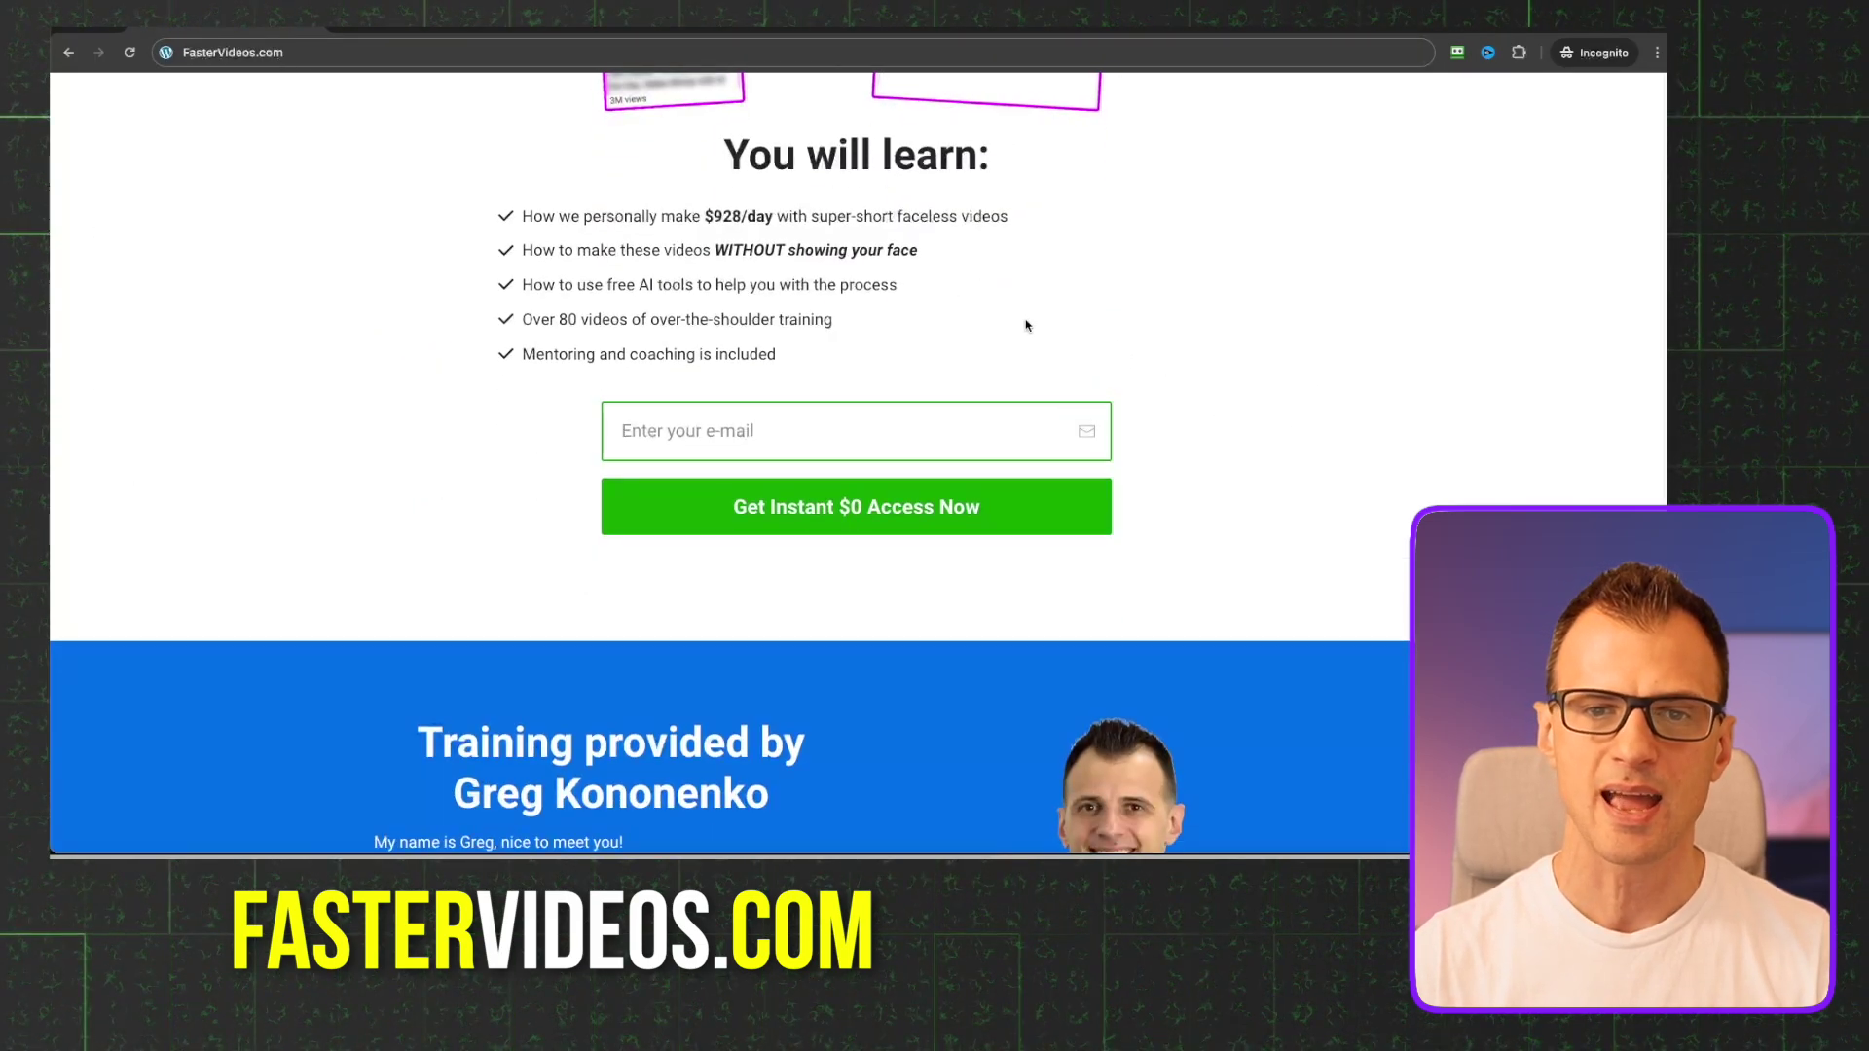
pyautogui.scroll(3, 588, 238)
pyautogui.scroll(-1, 431, 183)
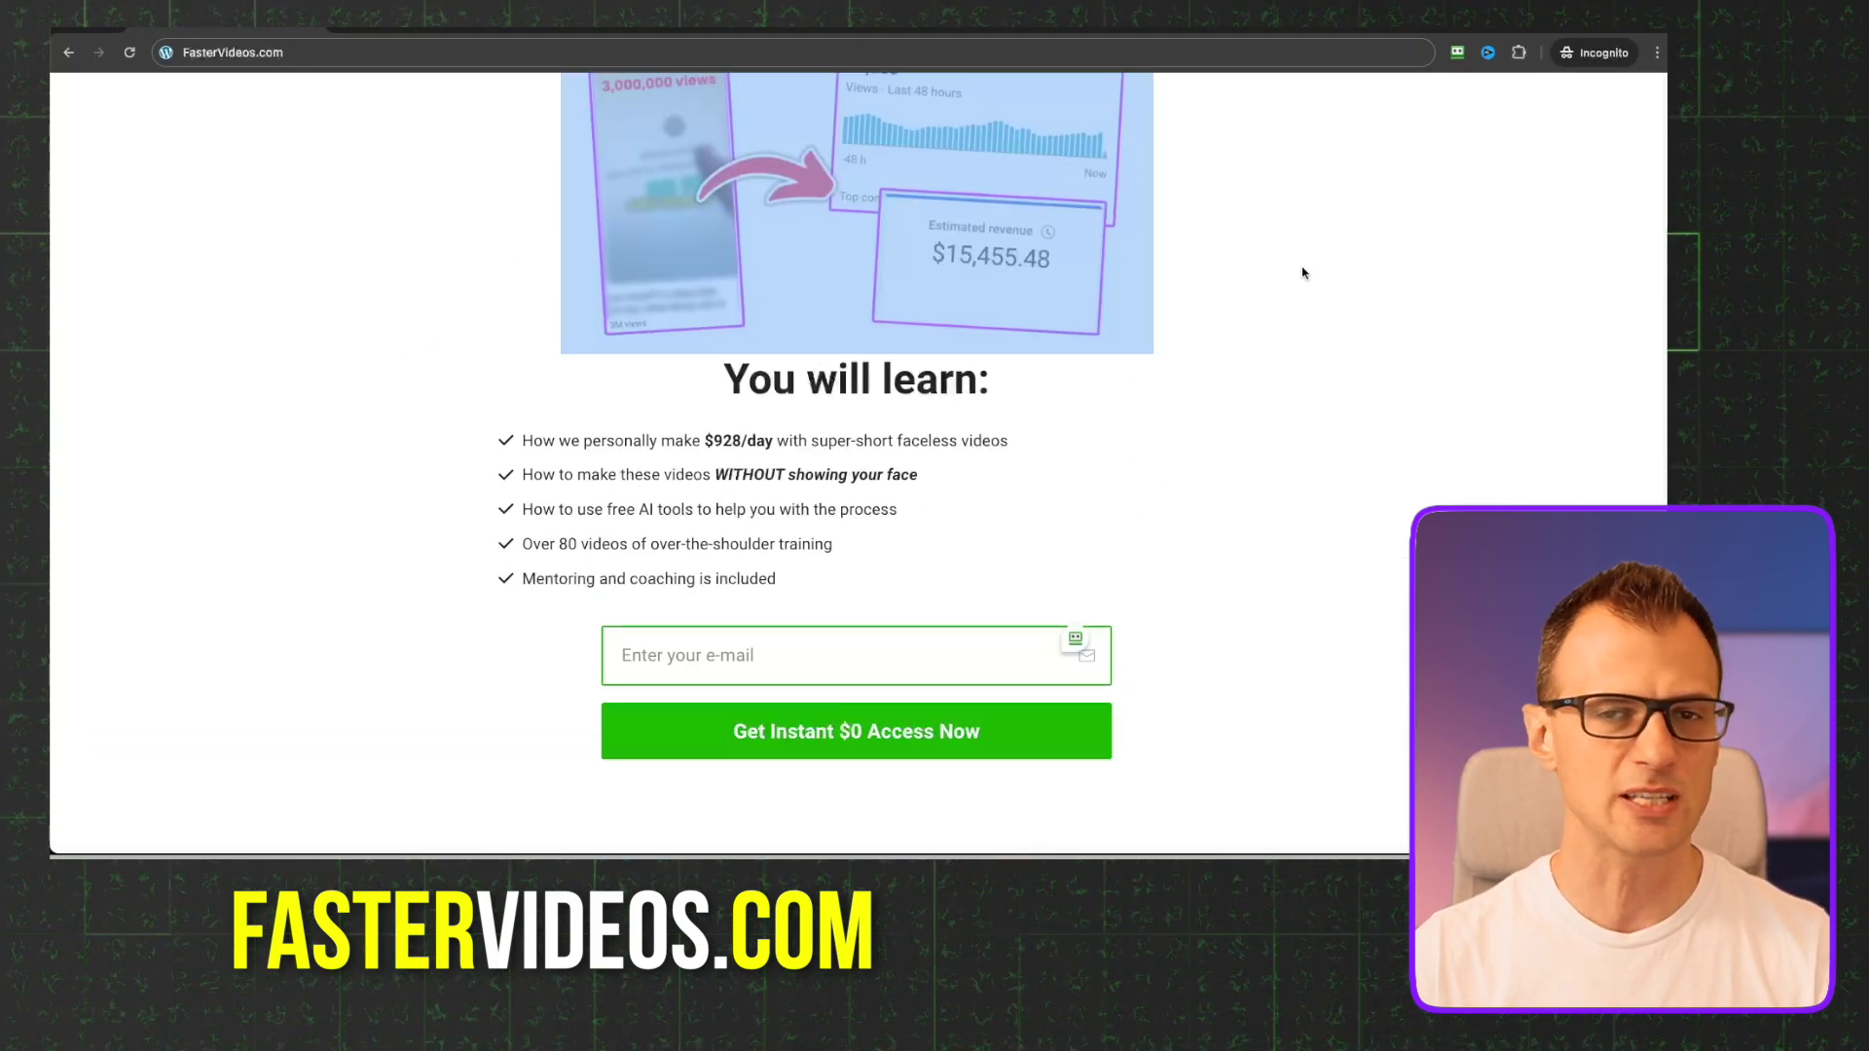